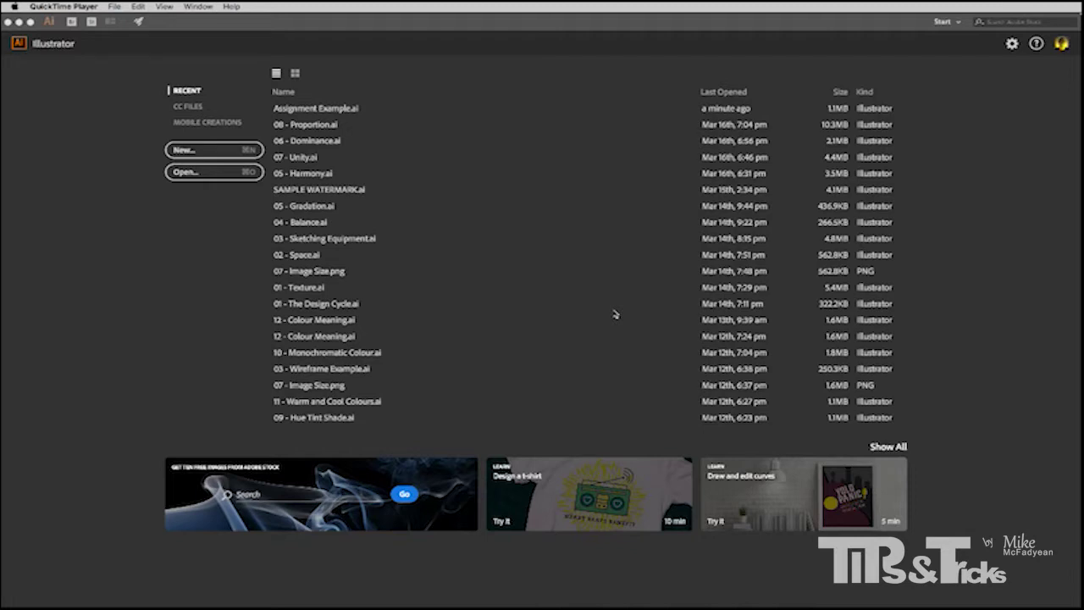
Create a new print document from the A4 preset in Millimeters with 3 mm bleed on all sides
{"action": "left_click", "coordinate": [139, 131]}
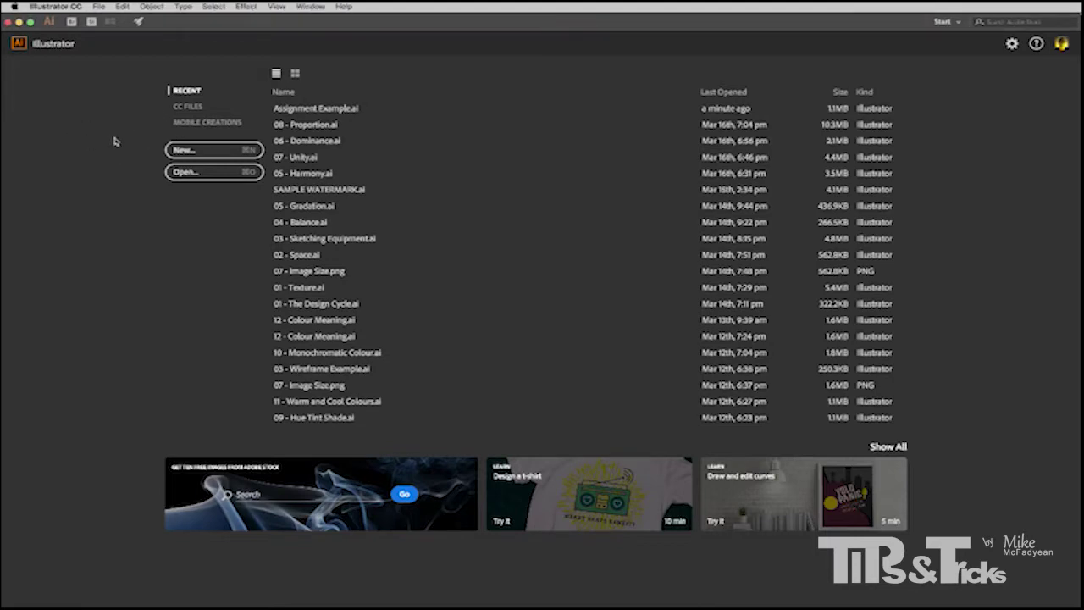
{"action": "left_click", "coordinate": [171, 150]}
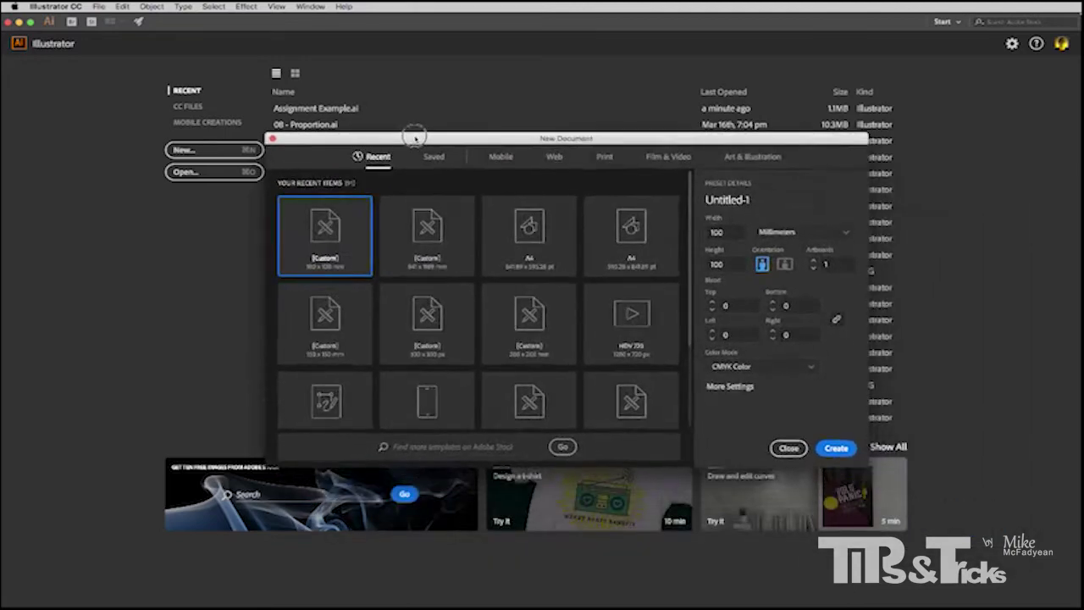
{"action": "left_click", "coordinate": [604, 157]}
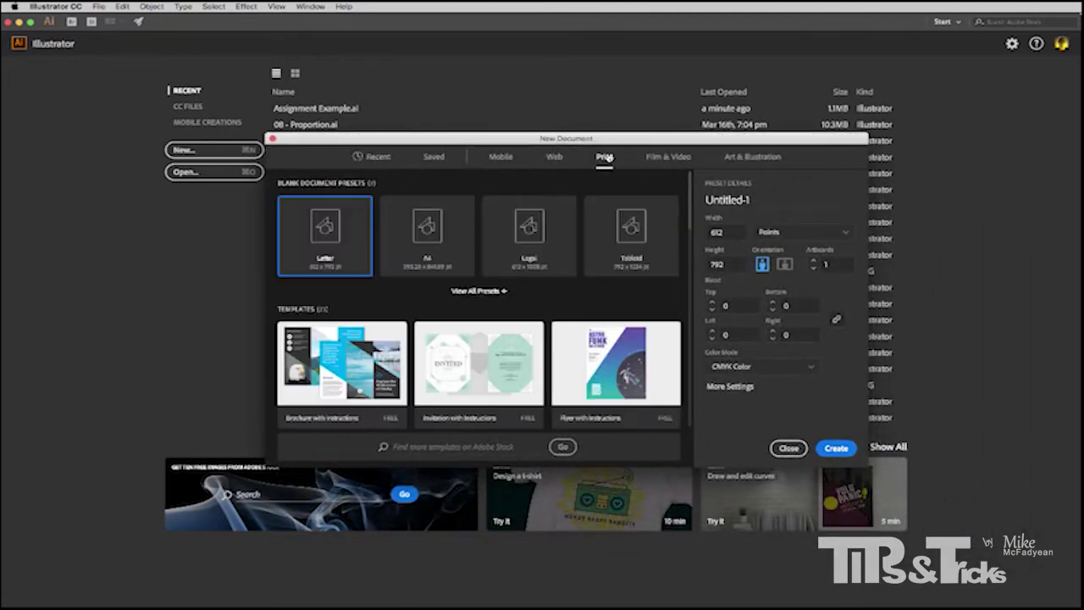
{"action": "left_click", "coordinate": [427, 231]}
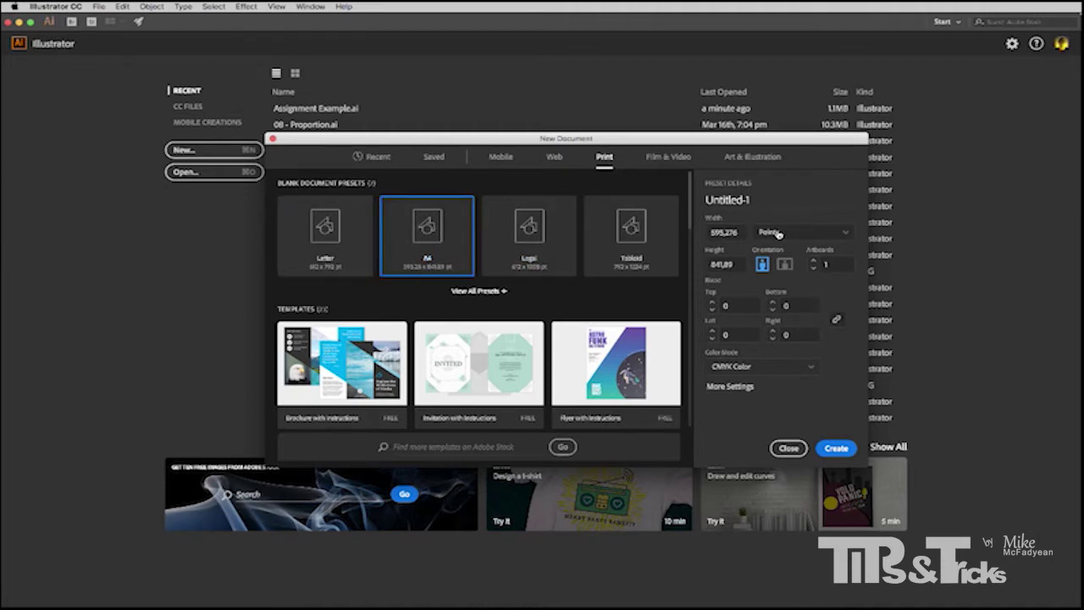
{"action": "left_click", "coordinate": [786, 233]}
{"action": "left_click", "coordinate": [788, 305]}
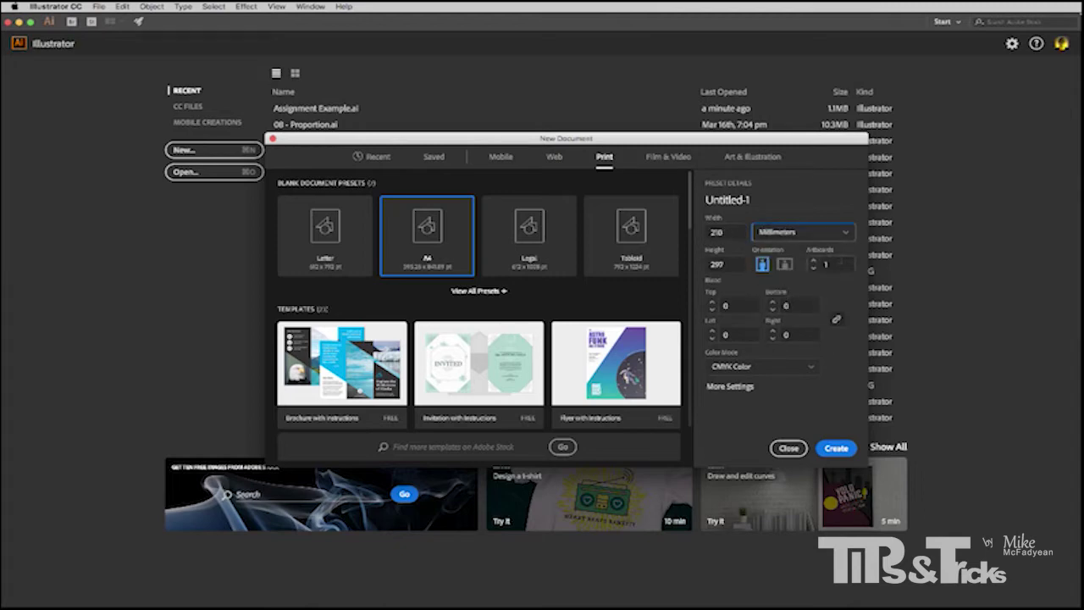
{"action": "left_click", "coordinate": [823, 265]}
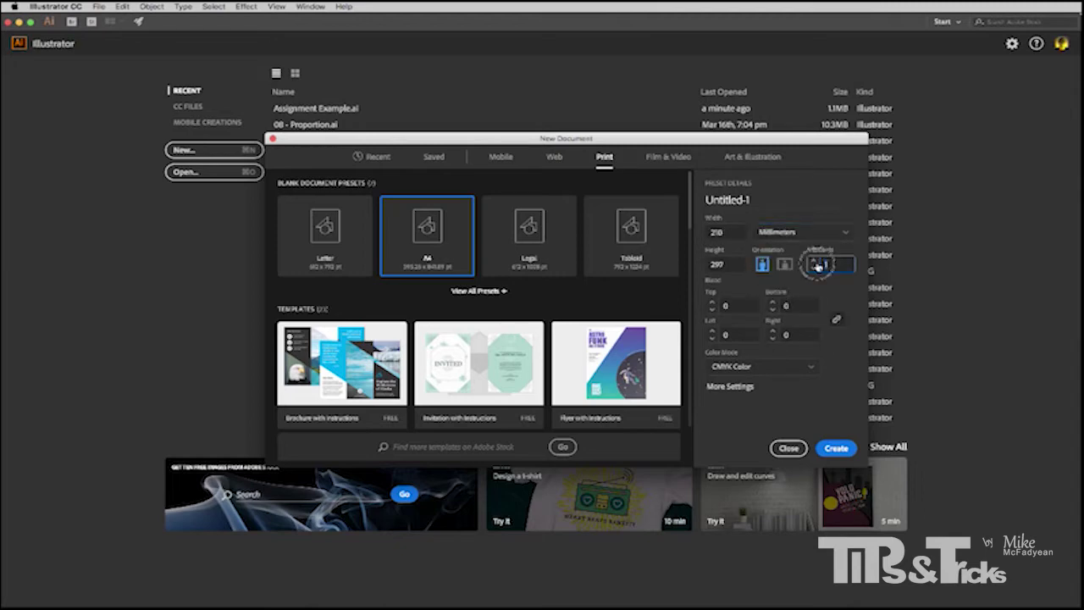
{"action": "left_click", "coordinate": [711, 301]}
{"action": "left_click", "coordinate": [711, 301]}
{"action": "left_click", "coordinate": [712, 302]}
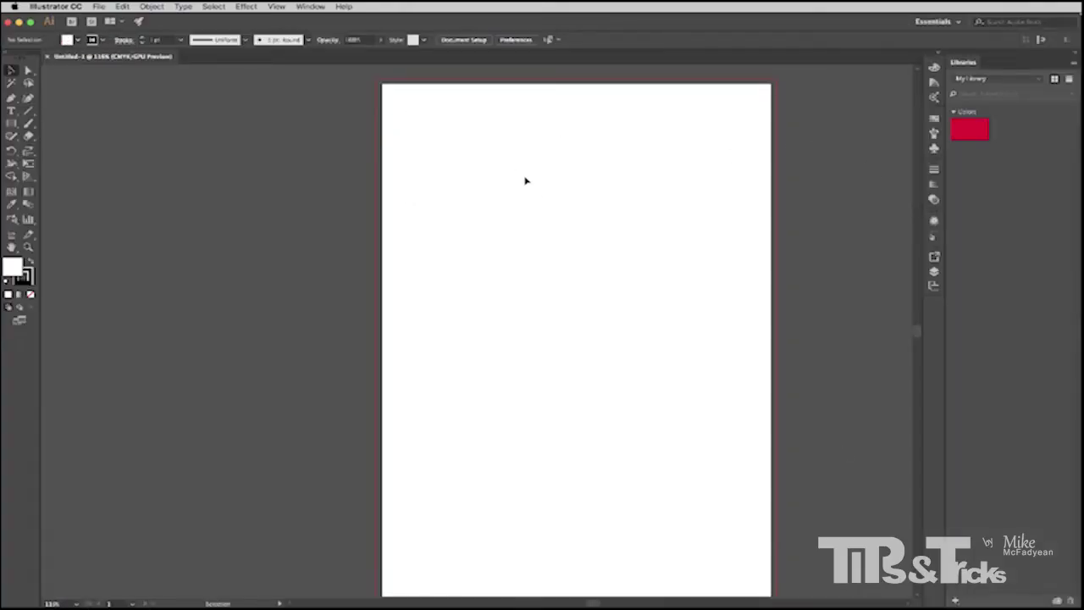
Fit the artboard in the window and rename it Research with the Artboard tool
{"action": "key", "text": "super+0"}
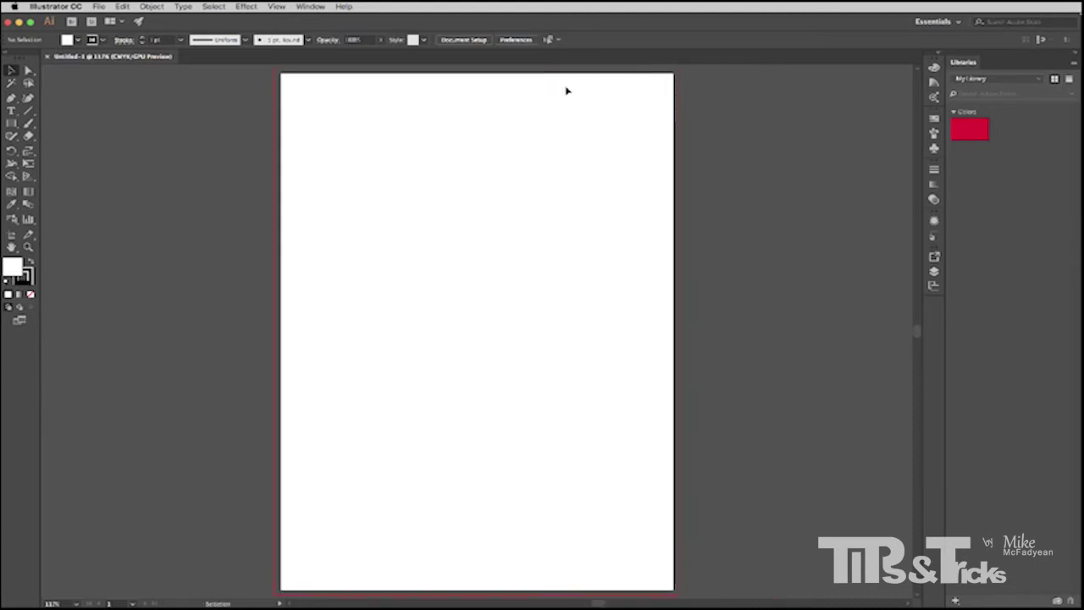
{"action": "left_click", "coordinate": [11, 236]}
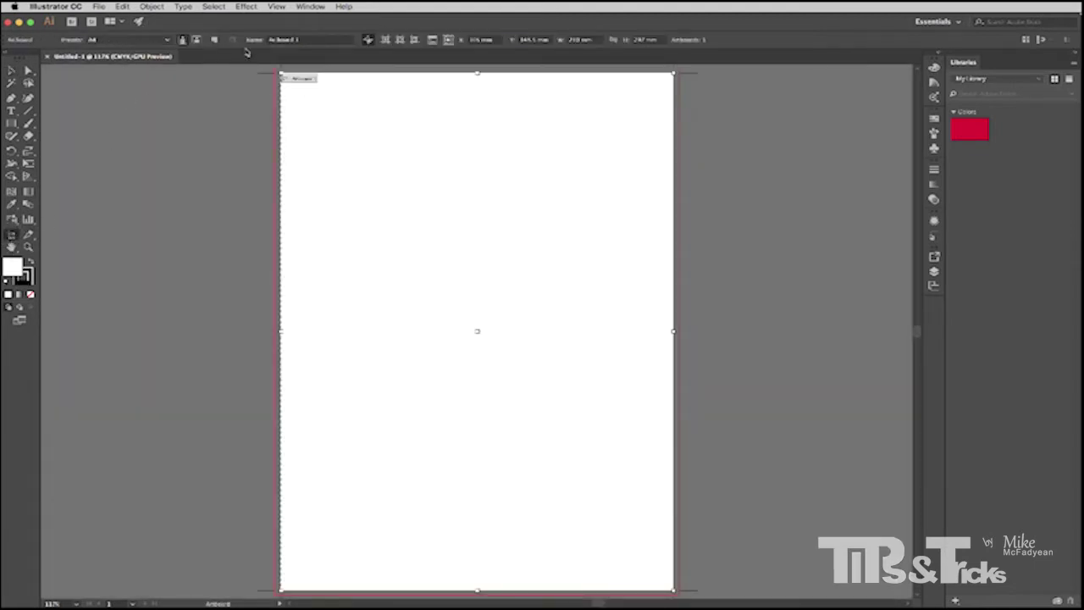
{"action": "left_click", "coordinate": [283, 39]}
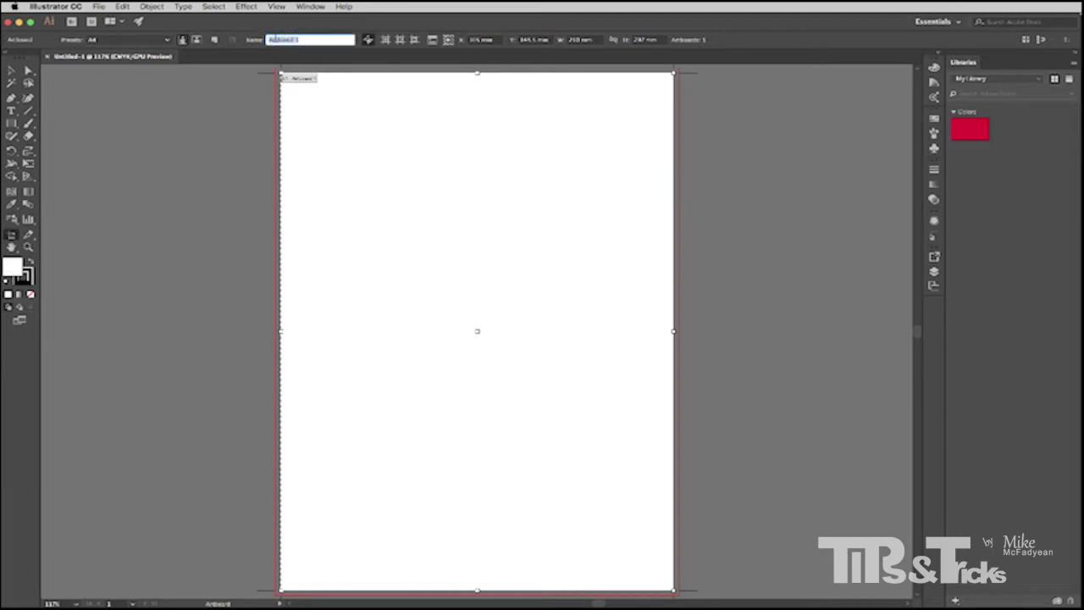
{"action": "type", "text": "C"}
{"action": "key", "text": "Return"}
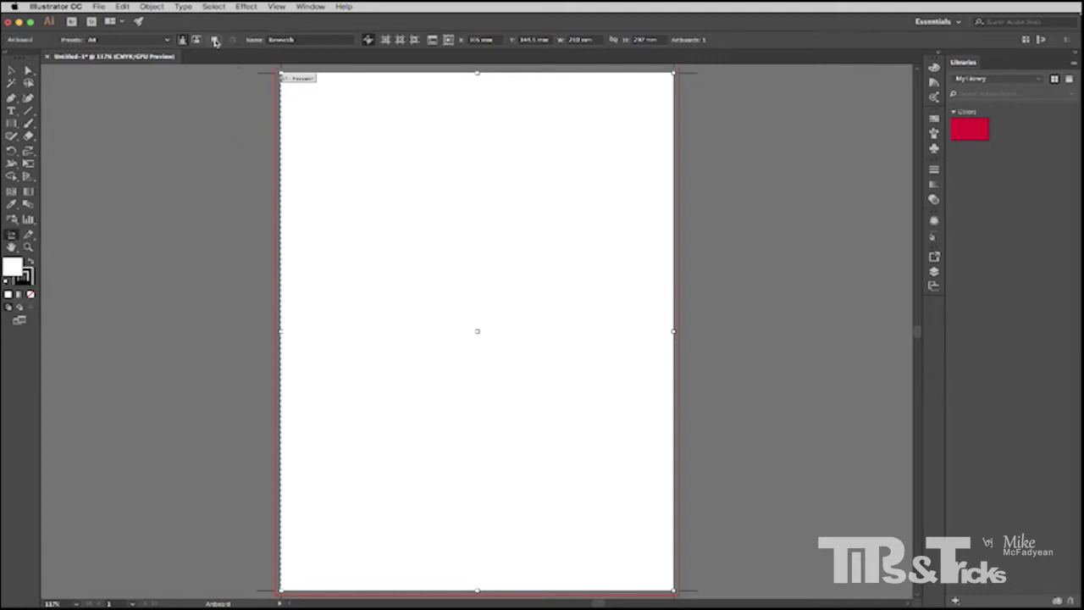
Add a new artboard to the right of Research and size it 200 × 200 mm
{"action": "left_click", "coordinate": [216, 40]}
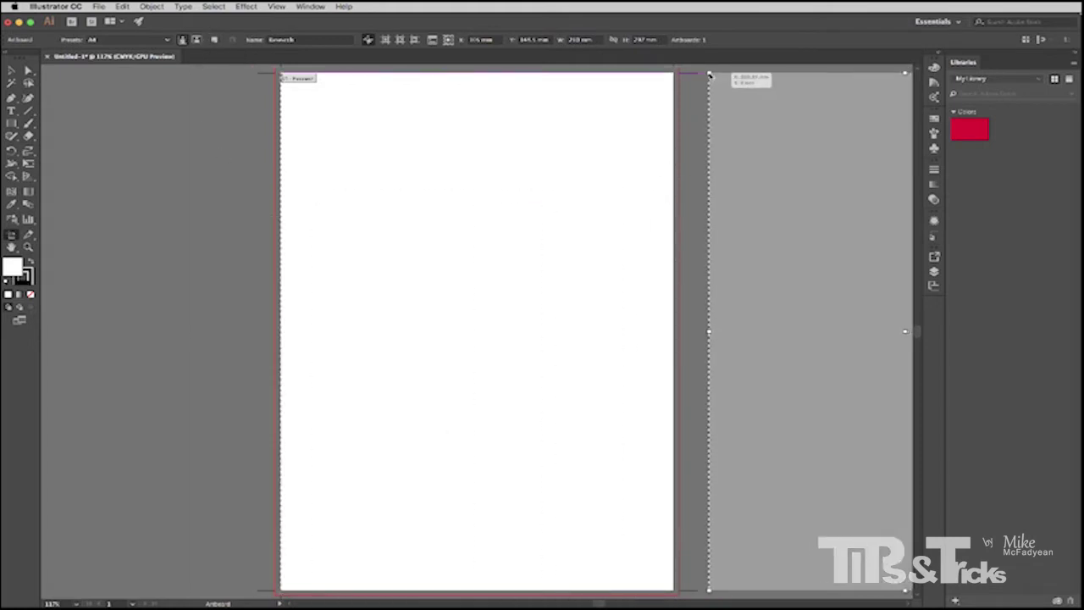
{"action": "left_click", "coordinate": [710, 75]}
{"action": "scroll", "coordinate": [733, 104], "scroll_direction": "right", "scroll_amount": 5}
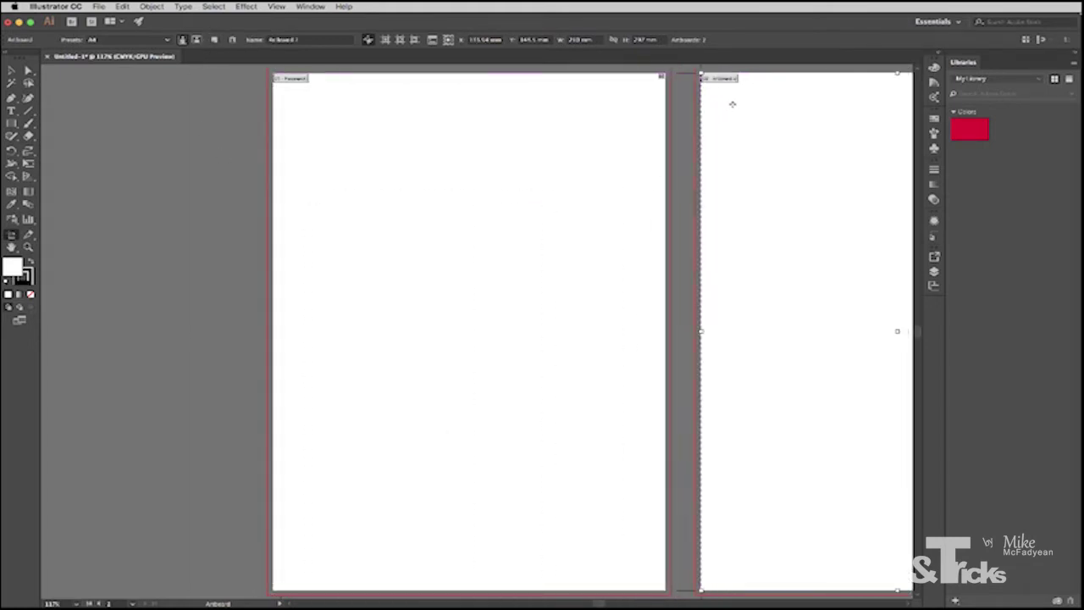
{"action": "scroll", "coordinate": [733, 105], "scroll_direction": "right", "scroll_amount": 2}
{"action": "scroll", "coordinate": [731, 102], "scroll_direction": "left", "scroll_amount": 2}
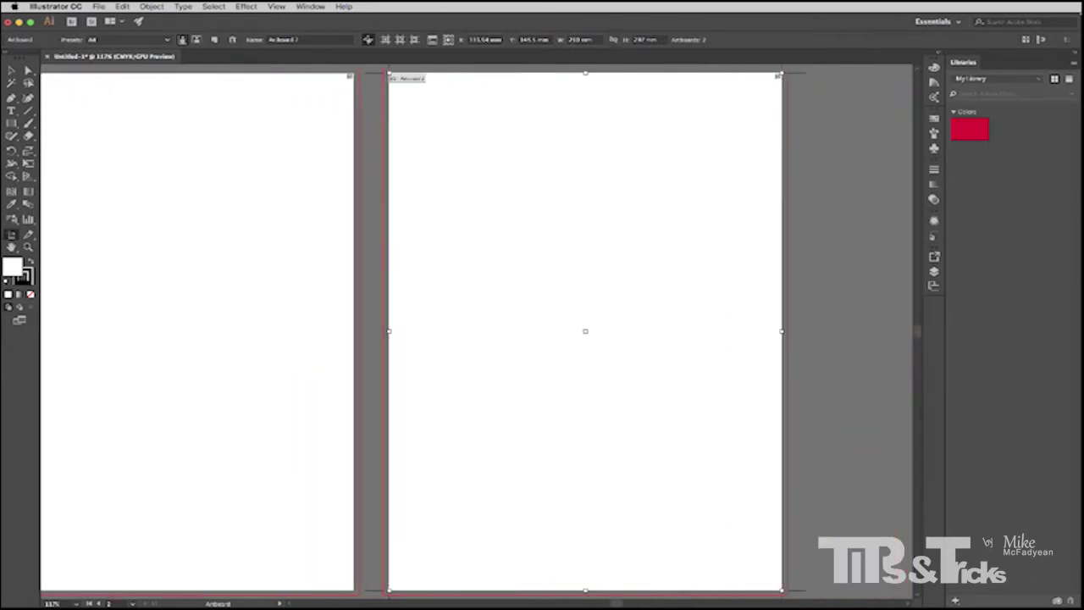
{"action": "left_click", "coordinate": [584, 40]}
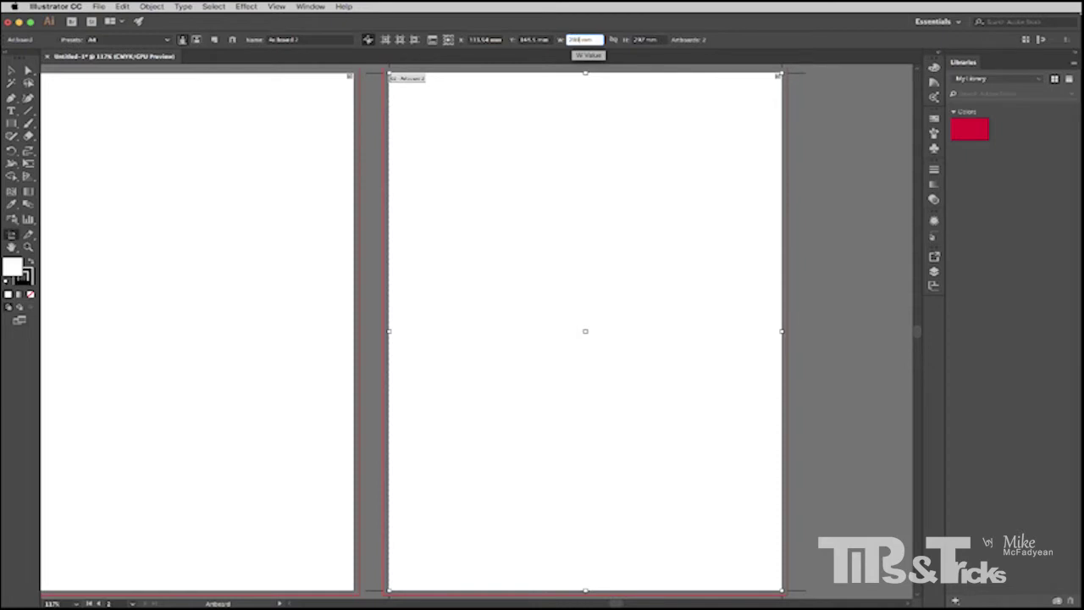
{"action": "type", "text": "200"}
{"action": "key", "text": "Tab"}
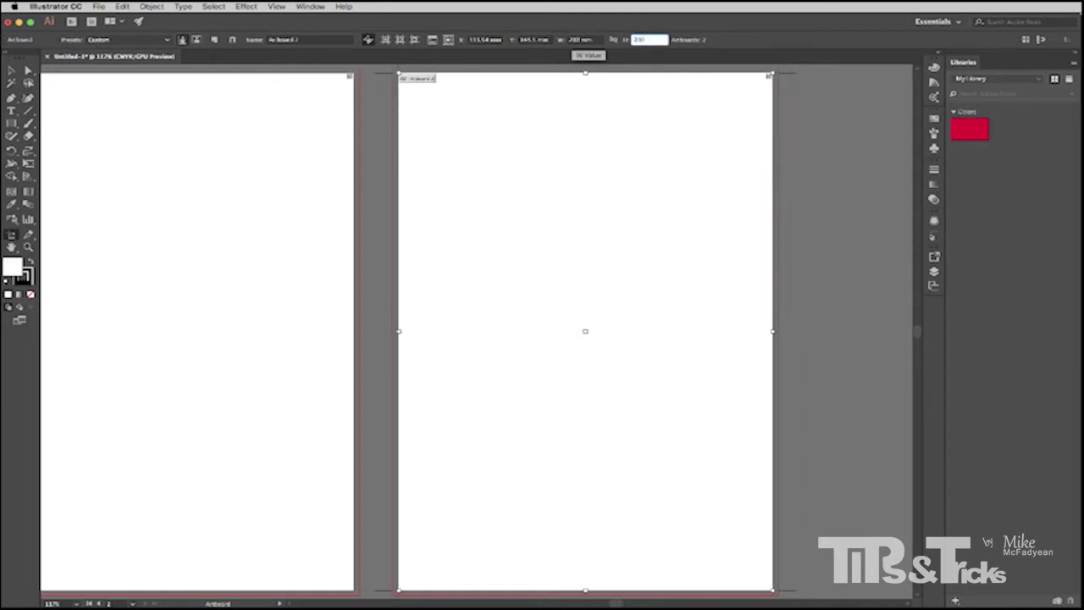
{"action": "type", "text": "200"}
{"action": "key", "text": "Return"}
Move the square artboard up beside Research and name it Logo
{"action": "left_click_drag", "start_coordinate": [486, 211], "coordinate": [463, 127]}
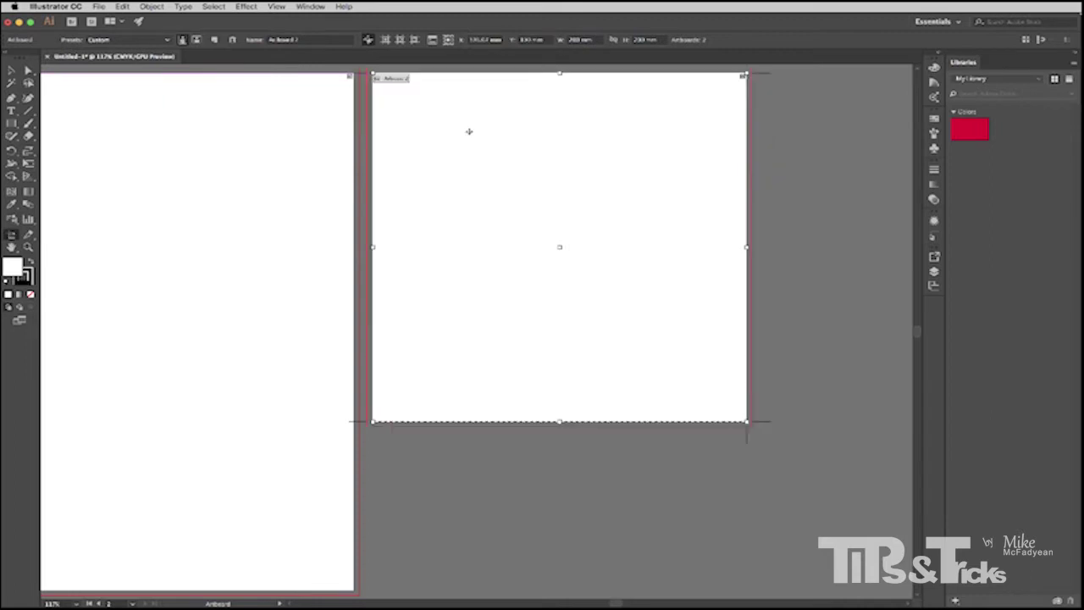
{"action": "left_click", "coordinate": [275, 39]}
{"action": "type", "text": "Logo"}
{"action": "key", "text": "Return"}
{"action": "scroll", "coordinate": [820, 147], "scroll_direction": "down", "scroll_amount": 3}
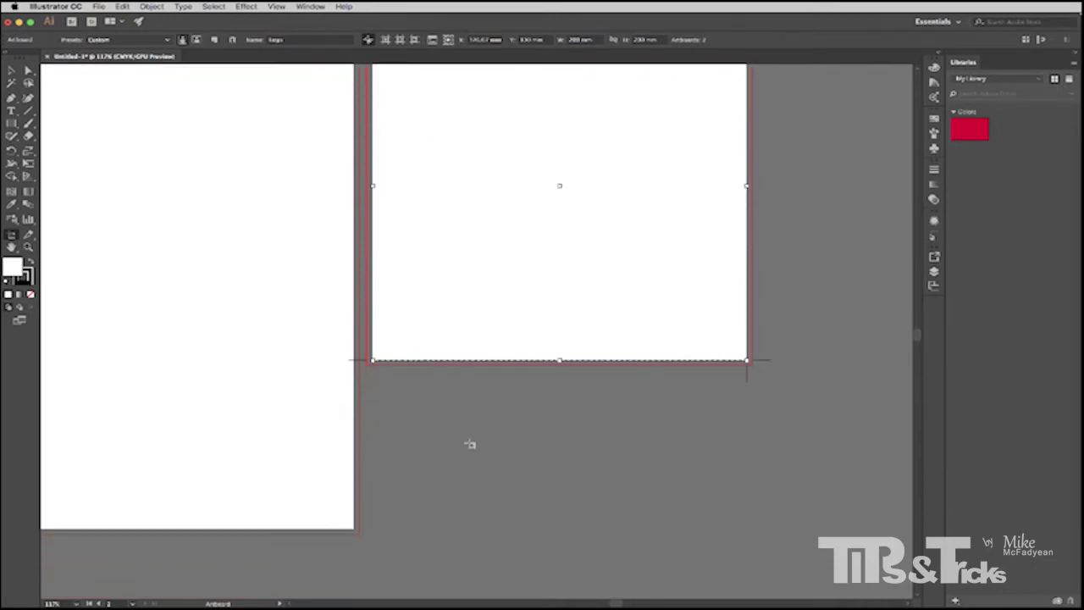
Add a third artboard below Logo and give it business-card width and height
{"action": "left_click", "coordinate": [214, 40]}
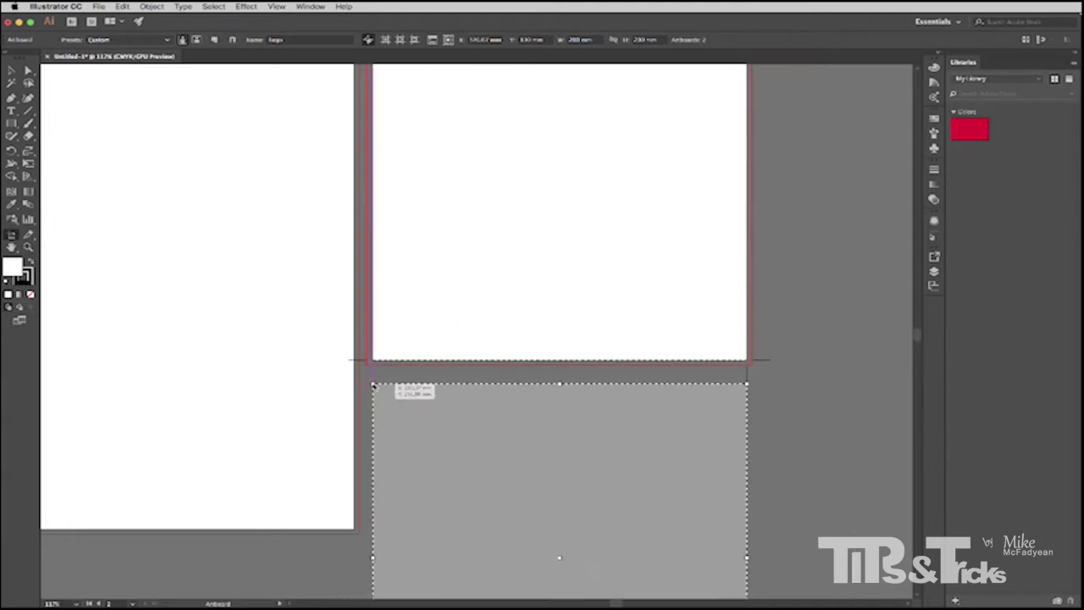
{"action": "left_click", "coordinate": [373, 385]}
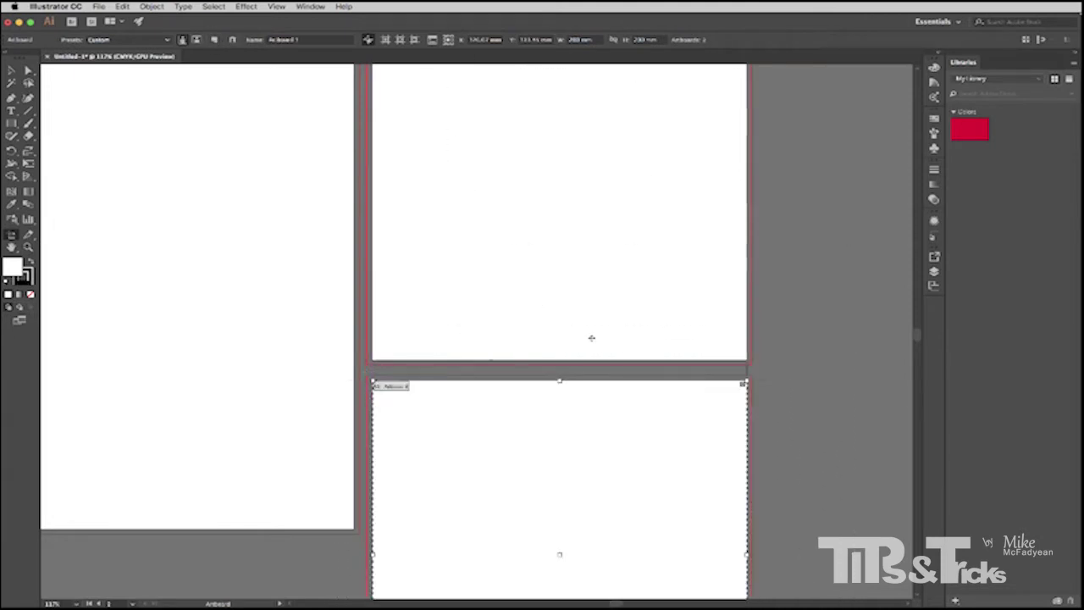
{"action": "scroll", "coordinate": [684, 326], "scroll_direction": "down", "scroll_amount": 3}
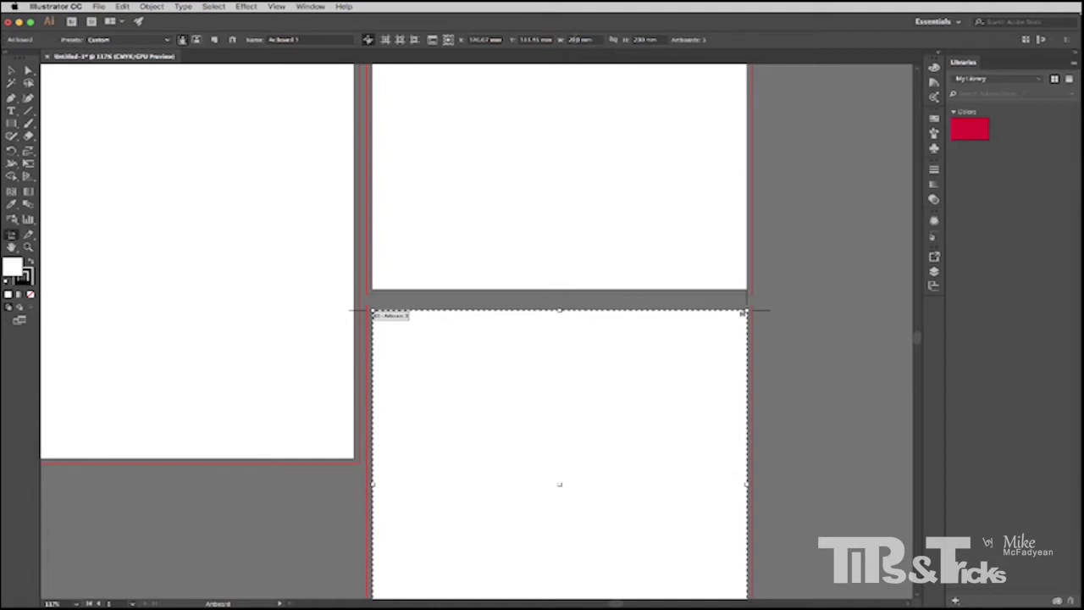
{"action": "left_click", "coordinate": [576, 40]}
{"action": "type", "text": "148 mm"}
{"action": "key", "text": "Tab"}
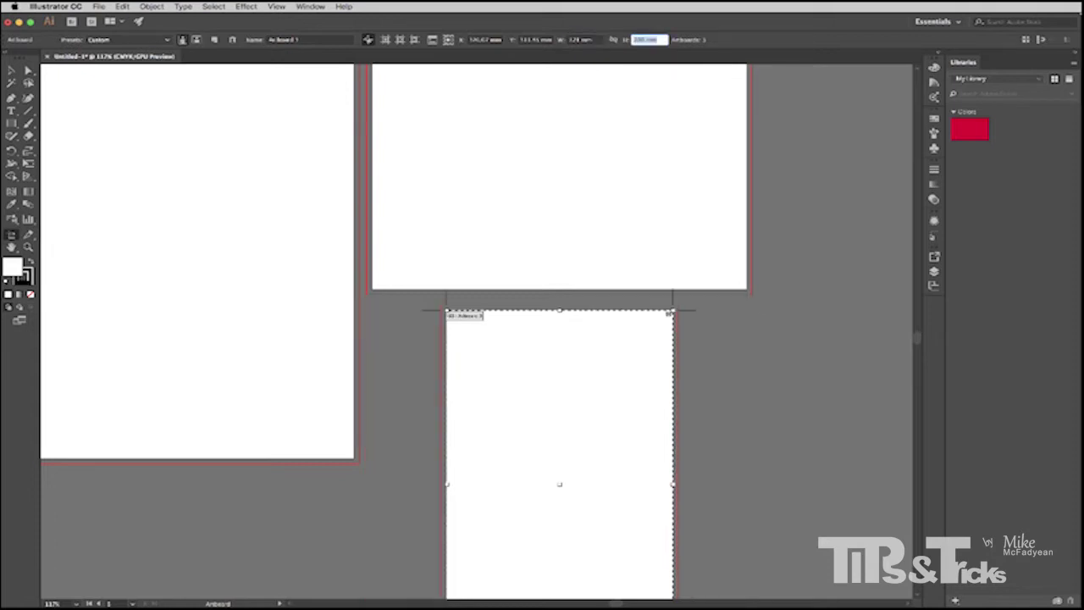
{"action": "key", "text": "Return"}
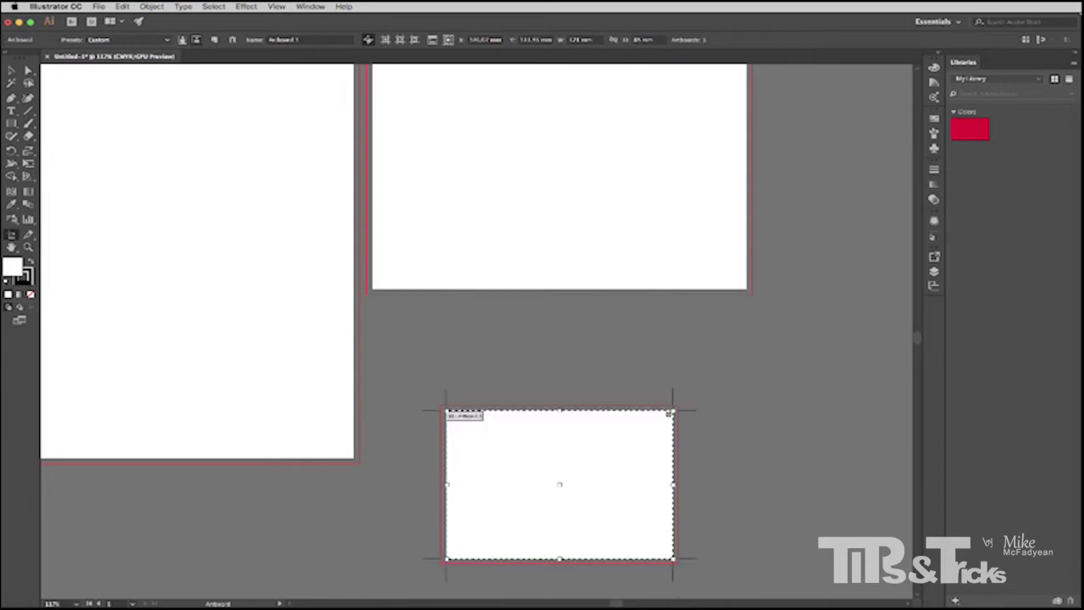
Move the small artboard directly under Logo and name it Business Card
{"action": "left_click_drag", "start_coordinate": [509, 445], "coordinate": [432, 349]}
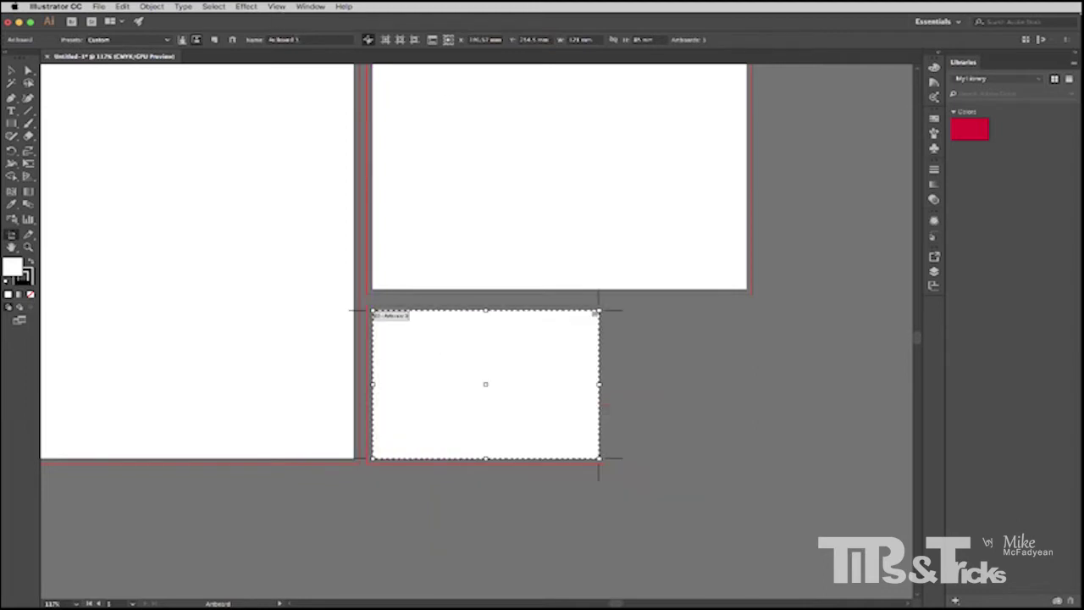
{"action": "left_click", "coordinate": [265, 39]}
{"action": "type", "text": "4"}
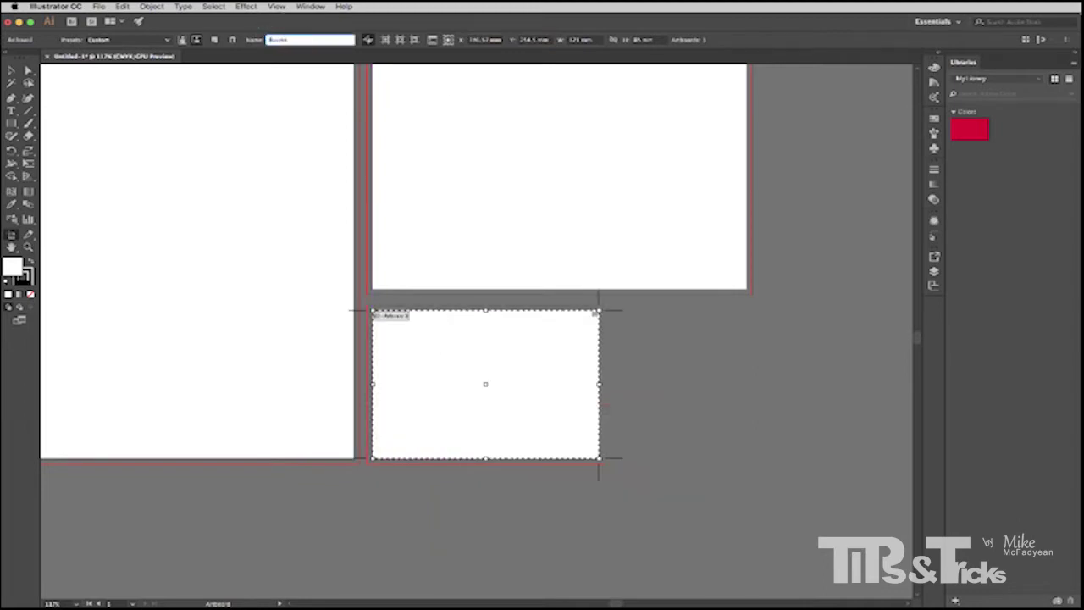
{"action": "type", "text": "usiness Card"}
{"action": "key", "text": "Return"}
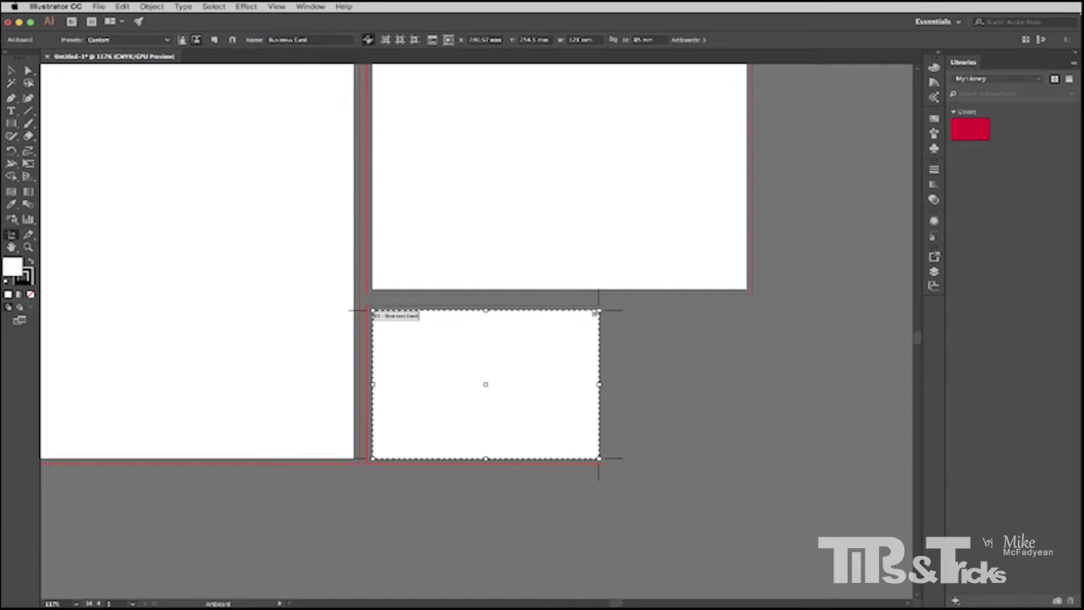
{"action": "scroll", "coordinate": [669, 126], "scroll_direction": "up", "scroll_amount": 2}
{"action": "scroll", "coordinate": [669, 127], "scroll_direction": "up", "scroll_amount": 2}
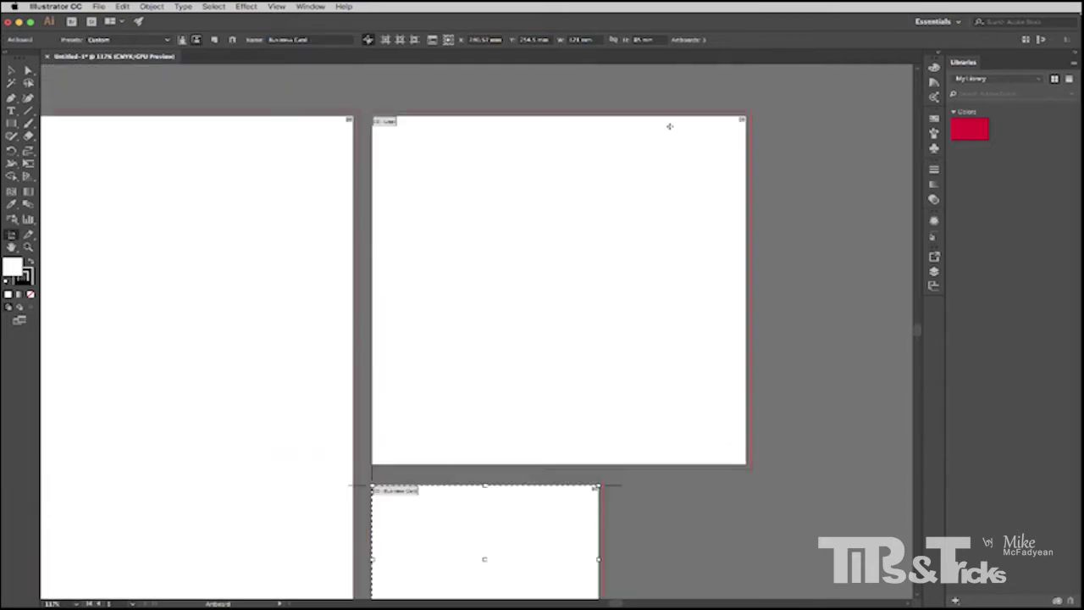
{"action": "scroll", "coordinate": [632, 127], "scroll_direction": "right", "scroll_amount": 4}
{"action": "scroll", "coordinate": [632, 128], "scroll_direction": "right", "scroll_amount": 2}
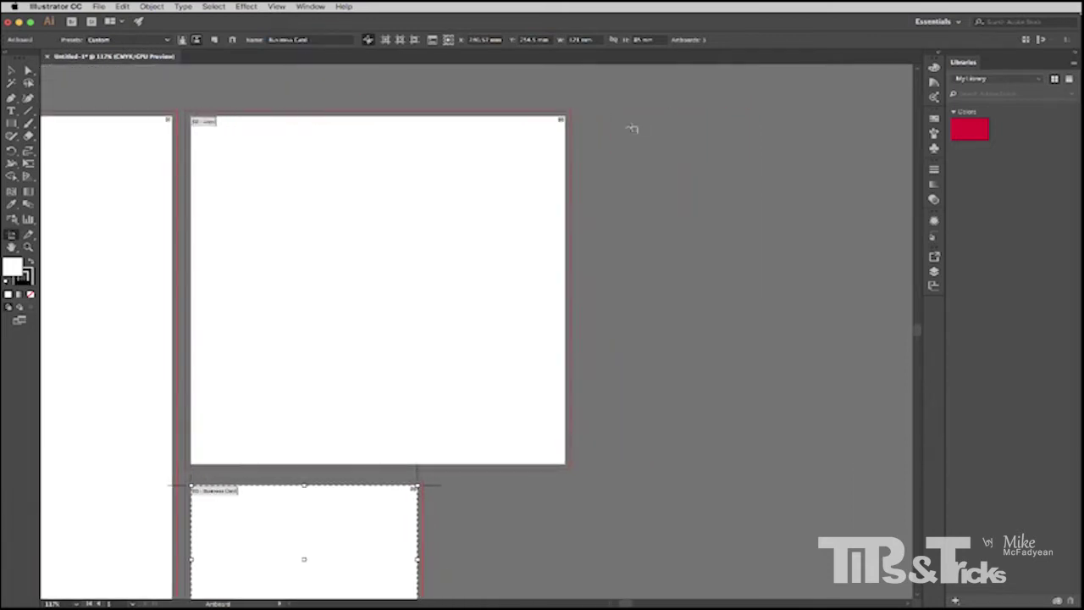
{"action": "scroll", "coordinate": [631, 130], "scroll_direction": "down", "scroll_amount": 1}
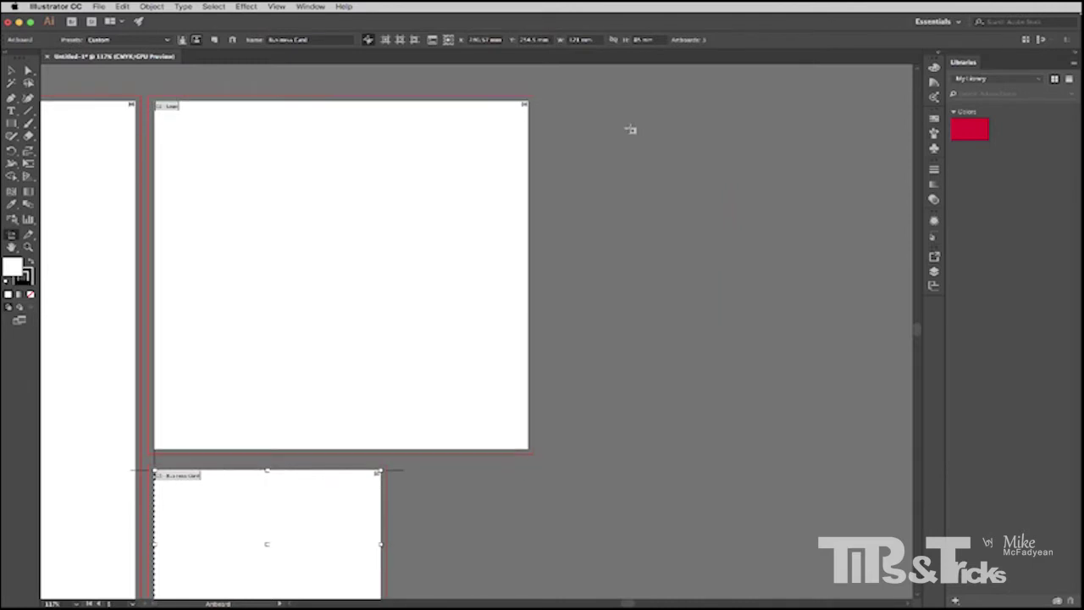
Add a fourth artboard beside Logo using the A4 preset in portrait orientation
{"action": "left_click", "coordinate": [213, 40]}
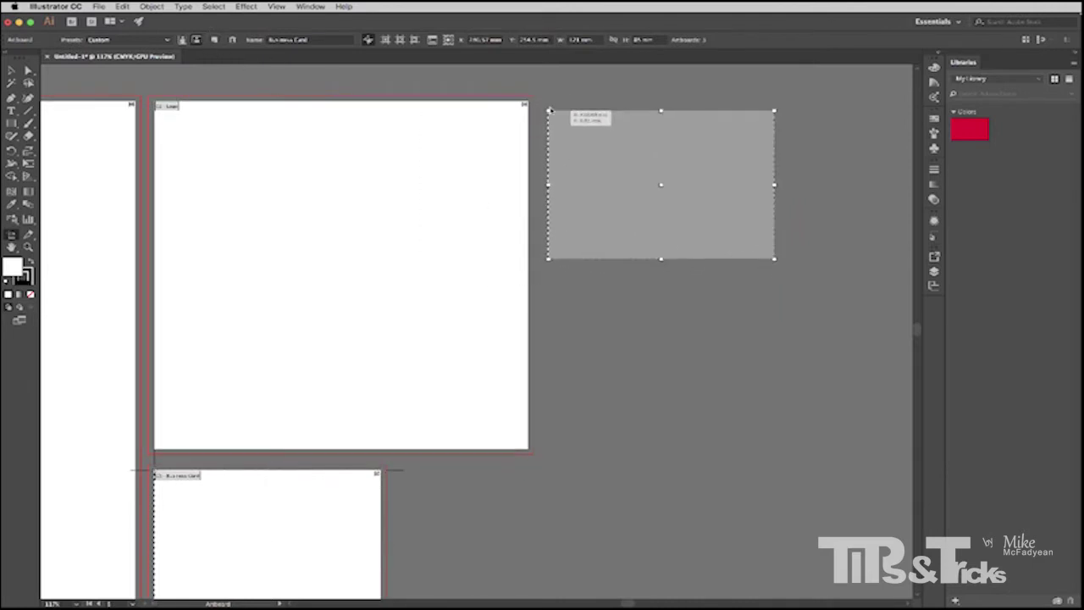
{"action": "left_click", "coordinate": [548, 102]}
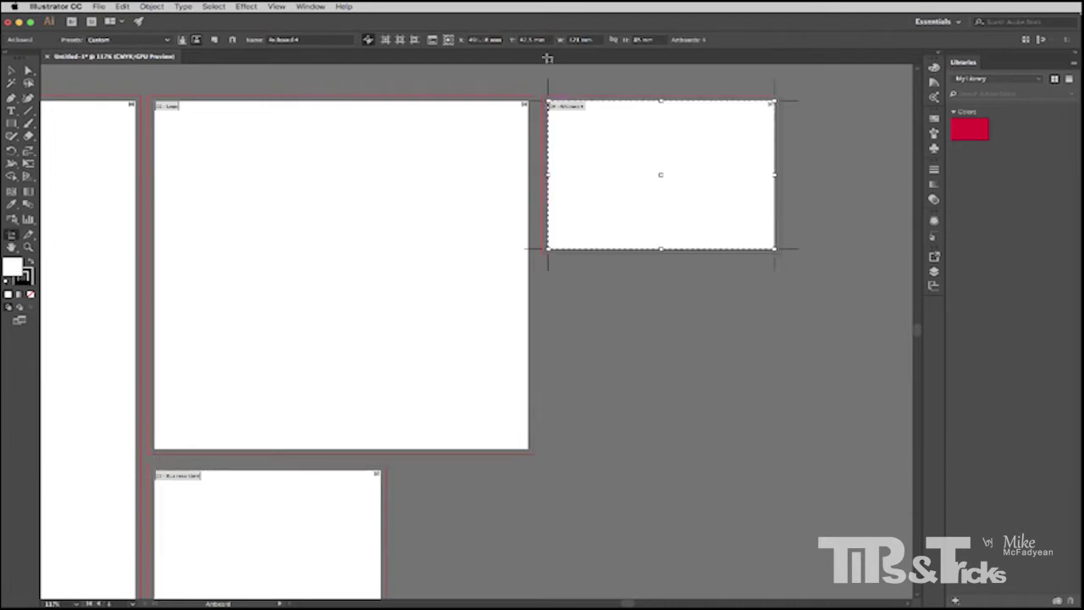
{"action": "left_click", "coordinate": [167, 40]}
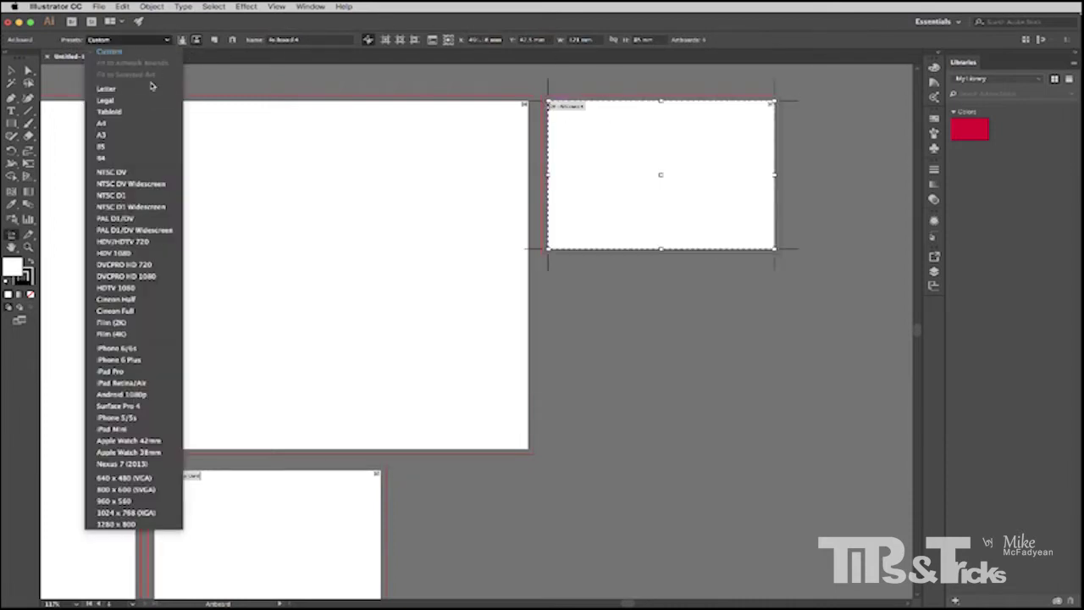
{"action": "left_click", "coordinate": [140, 122]}
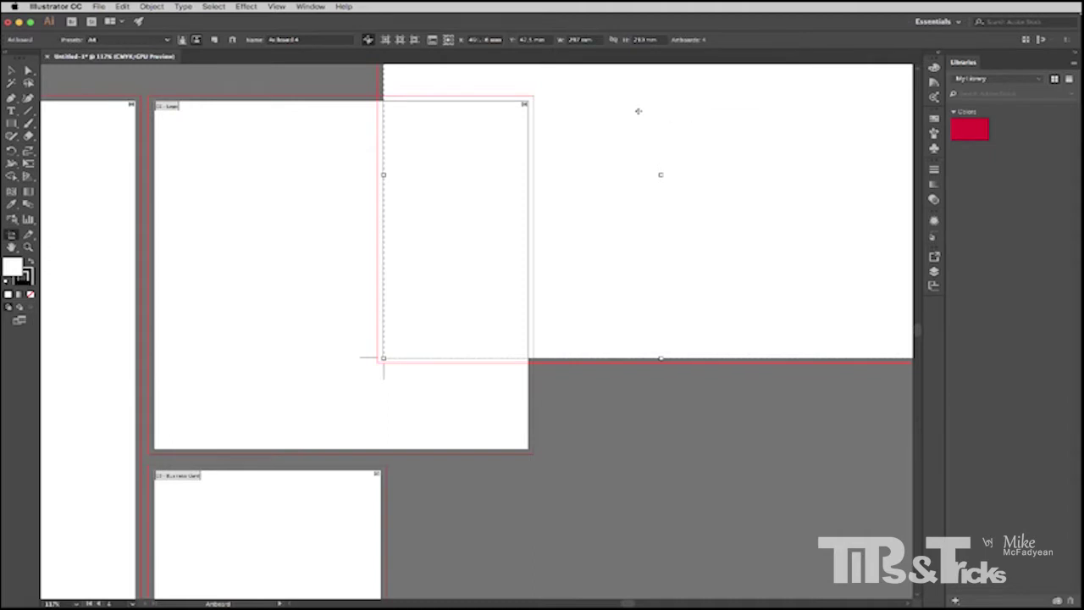
{"action": "left_click_drag", "start_coordinate": [638, 111], "coordinate": [754, 288]}
{"action": "left_click_drag", "start_coordinate": [635, 249], "coordinate": [666, 163]}
{"action": "left_click", "coordinate": [184, 40]}
{"action": "left_click_drag", "start_coordinate": [680, 113], "coordinate": [615, 155]}
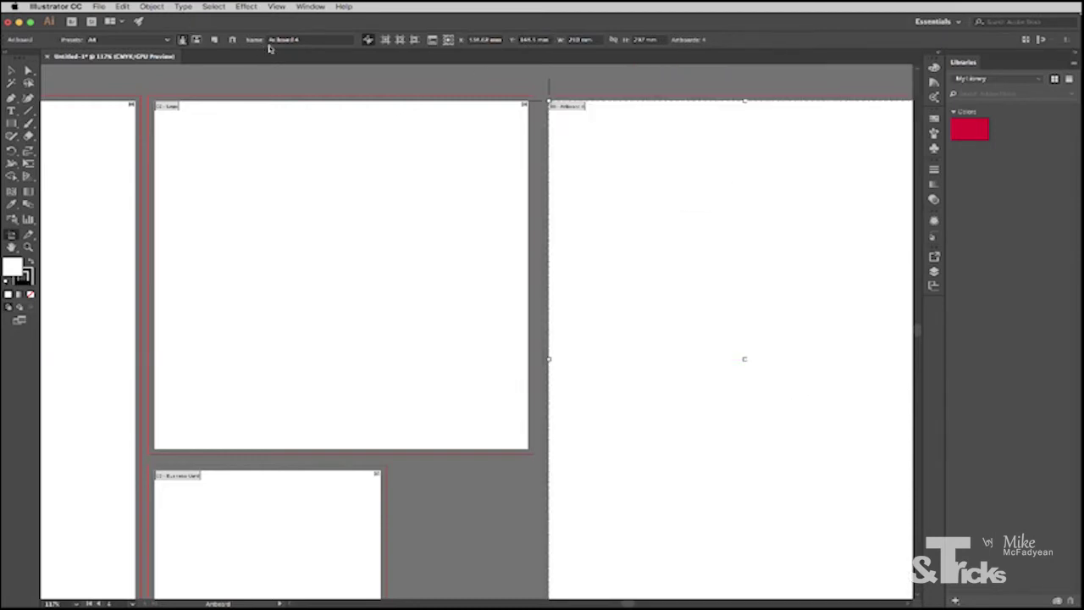
Name the fourth artboard Business Card Back and zoom out to see all artboards
{"action": "left_click", "coordinate": [288, 40]}
{"action": "type", "text": "Lusiness"}
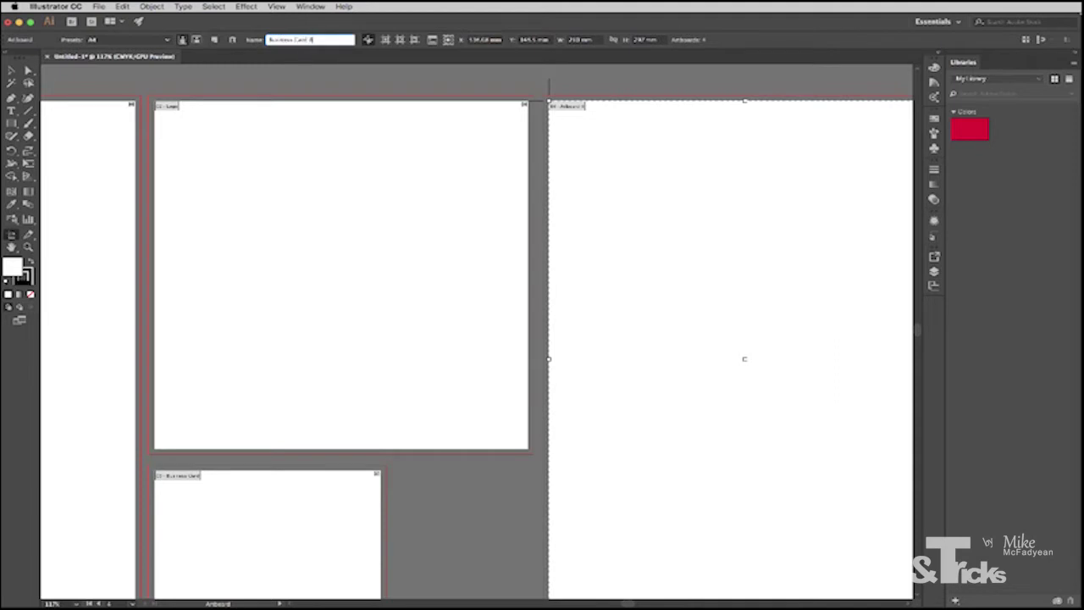
{"action": "type", "text": " Card Back"}
{"action": "key", "text": "Return"}
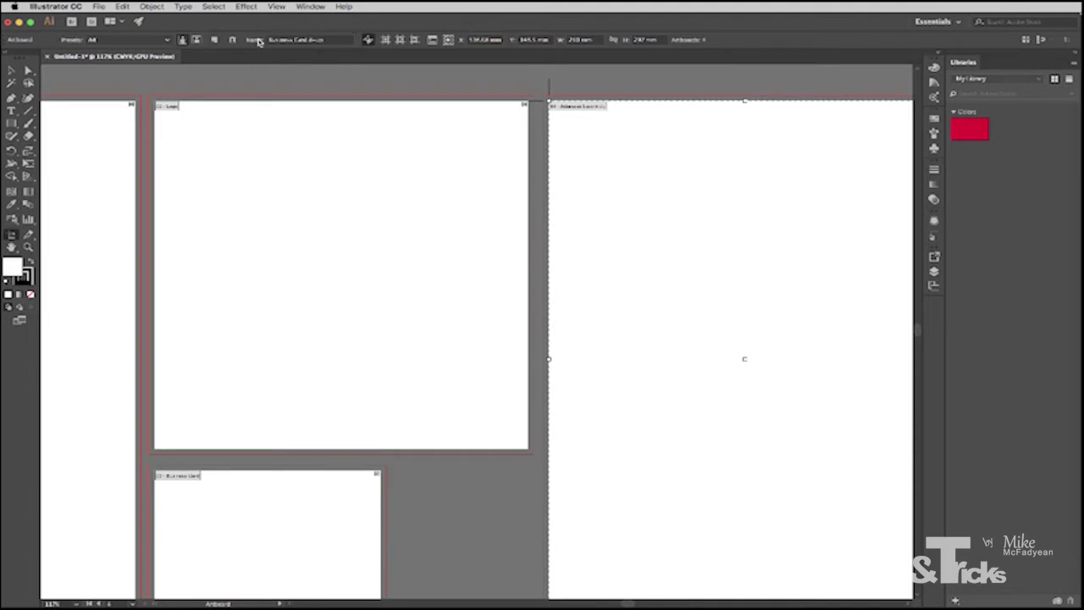
{"action": "key", "text": "super+minus"}
{"action": "key", "text": "super+minus"}
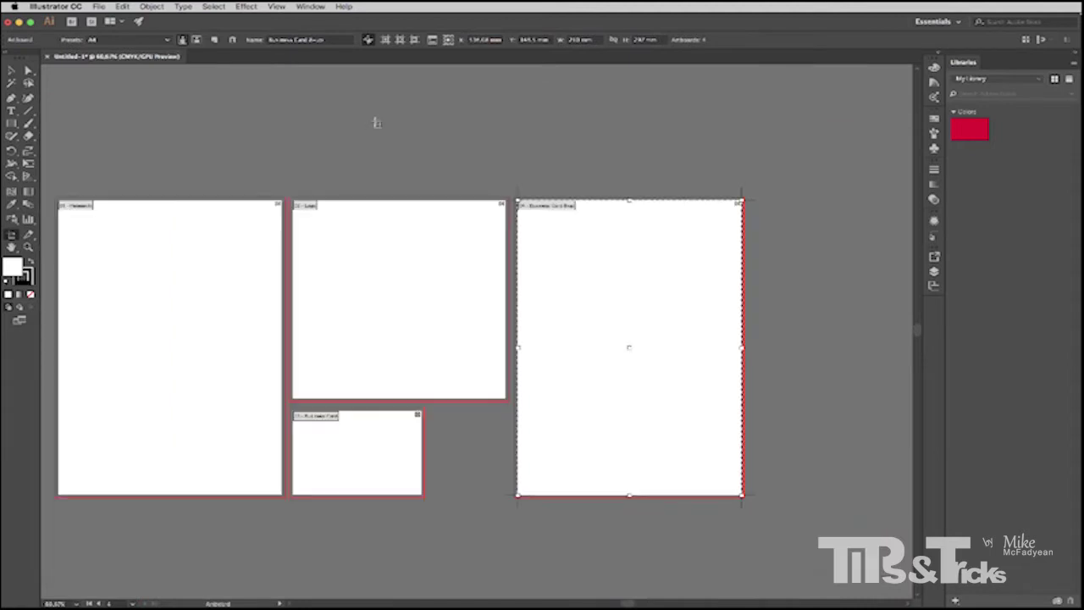
Add a fifth artboard beside Business Card Back sized 100 mm wide by 210 mm high
{"action": "scroll", "coordinate": [333, 171], "scroll_direction": "right", "scroll_amount": 3}
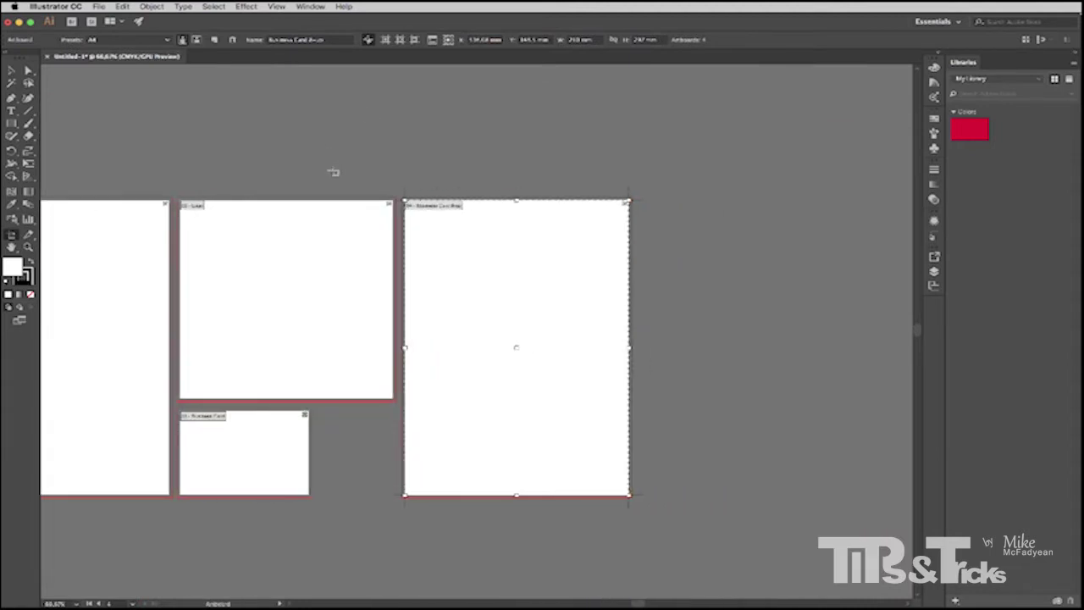
{"action": "scroll", "coordinate": [333, 172], "scroll_direction": "right", "scroll_amount": 3}
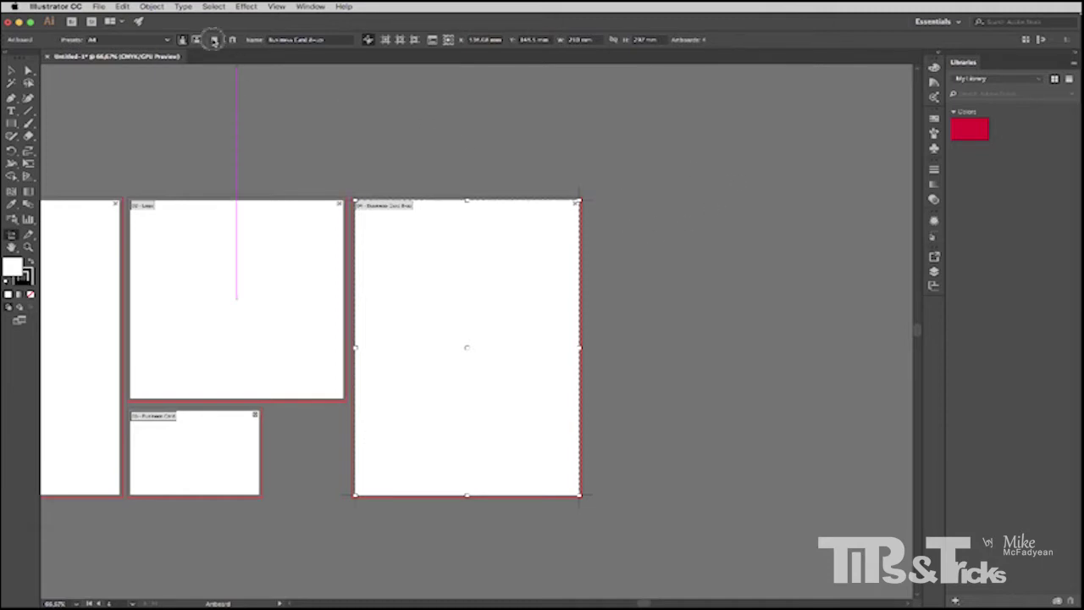
{"action": "left_click", "coordinate": [214, 40]}
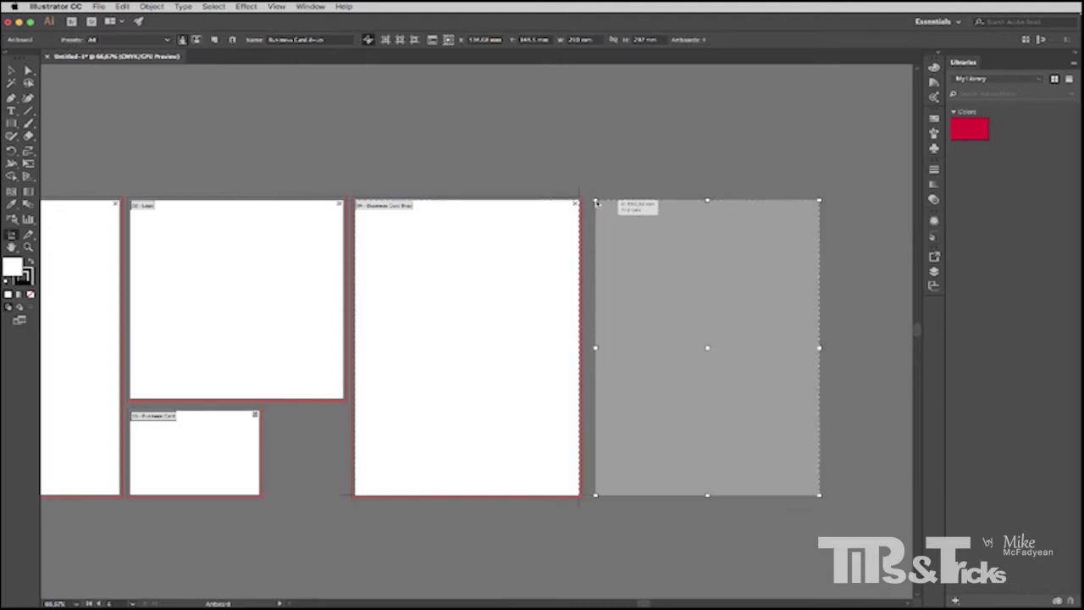
{"action": "left_click", "coordinate": [596, 203]}
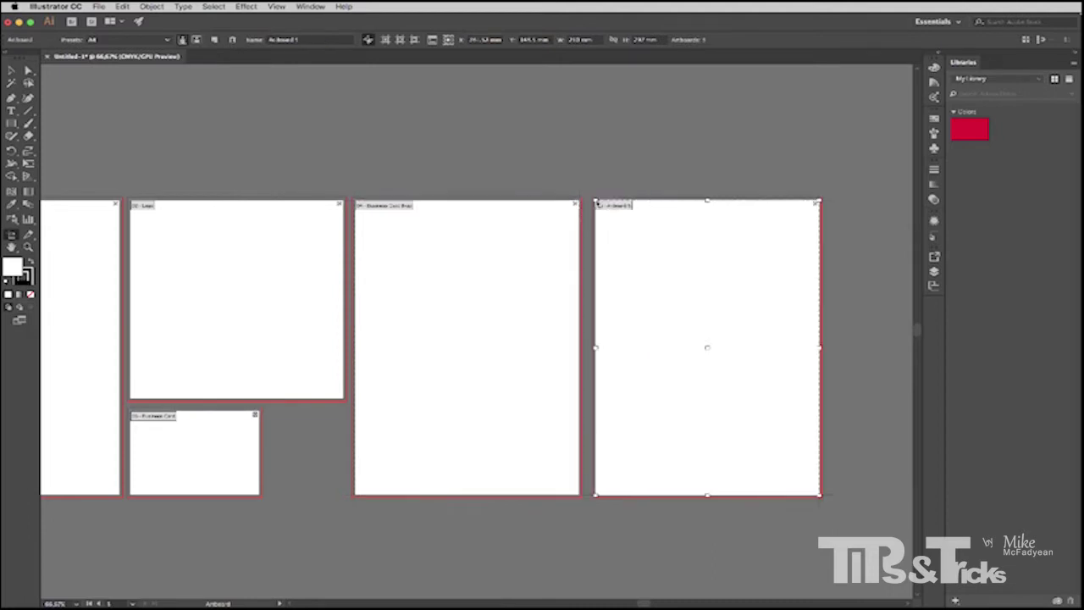
{"action": "left_click", "coordinate": [583, 40]}
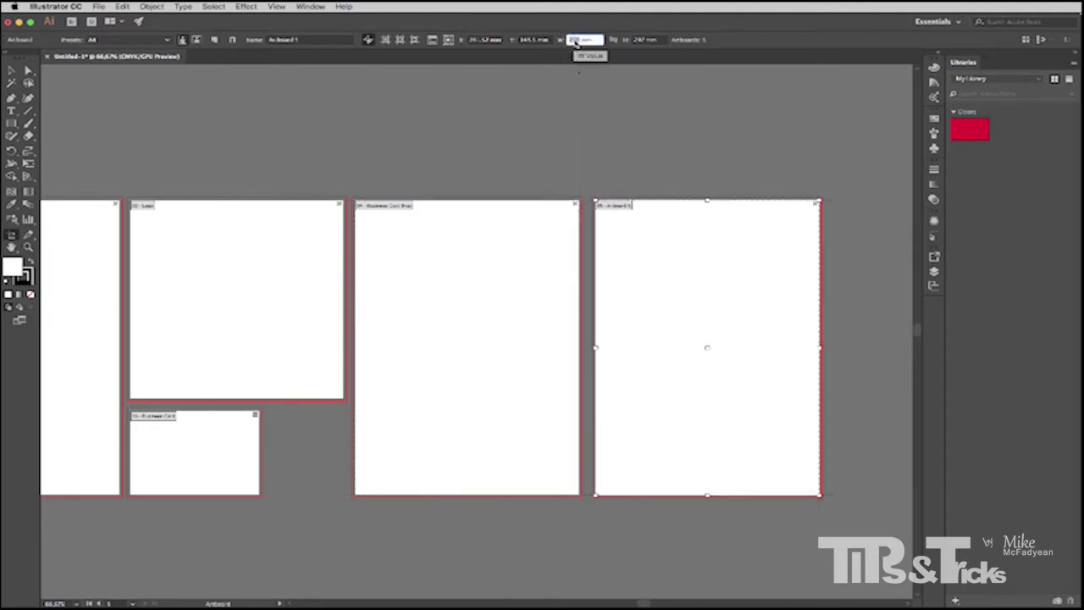
{"action": "type", "text": "100"}
{"action": "key", "text": "Tab"}
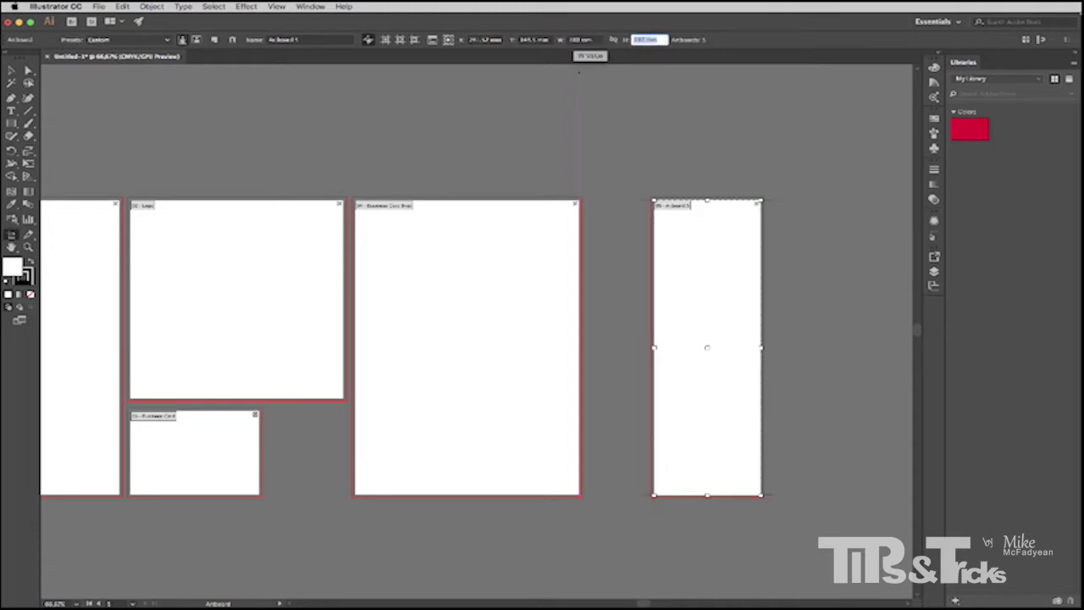
{"action": "type", "text": "210"}
{"action": "key", "text": "Return"}
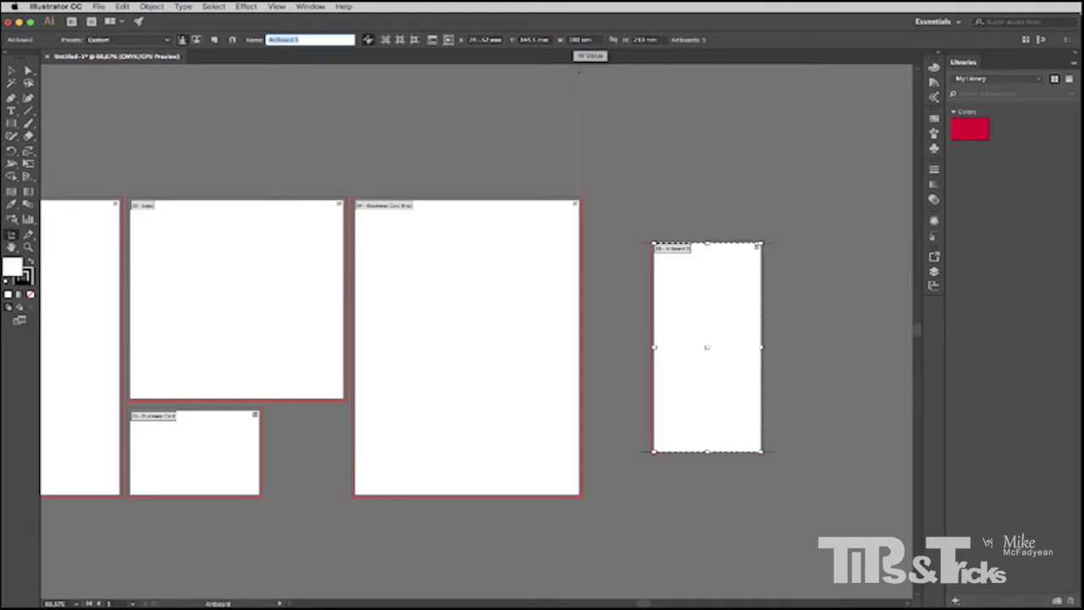
Move the fifth artboard into line beside Business Card Back and name it Special
{"action": "left_click", "coordinate": [696, 266]}
{"action": "left_click_drag", "start_coordinate": [696, 266], "coordinate": [658, 228]}
{"action": "left_click", "coordinate": [305, 39]}
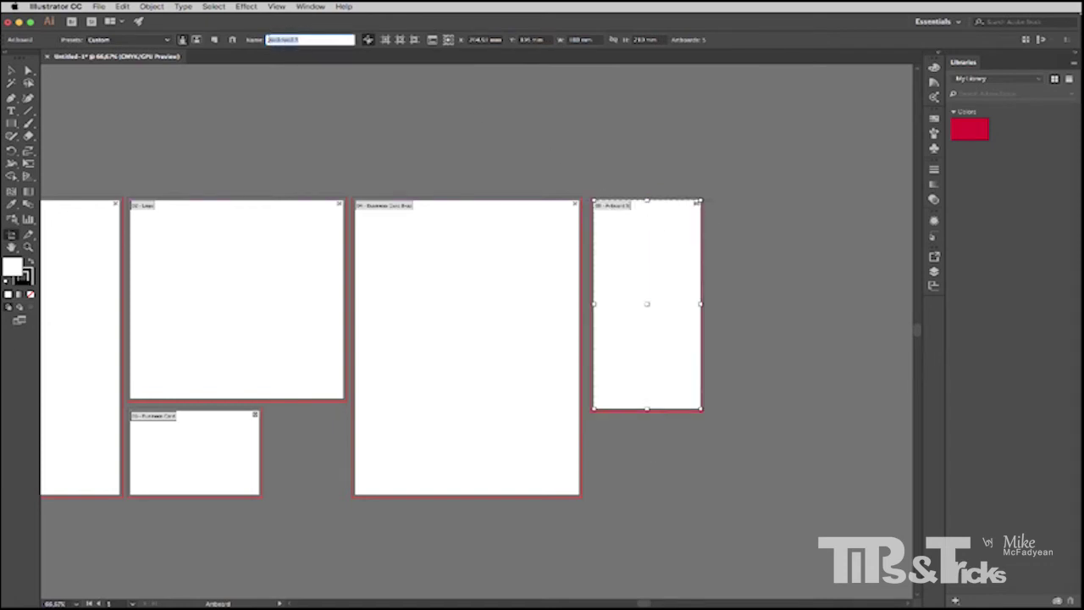
{"action": "type", "text": "0"}
{"action": "key", "text": "Return"}
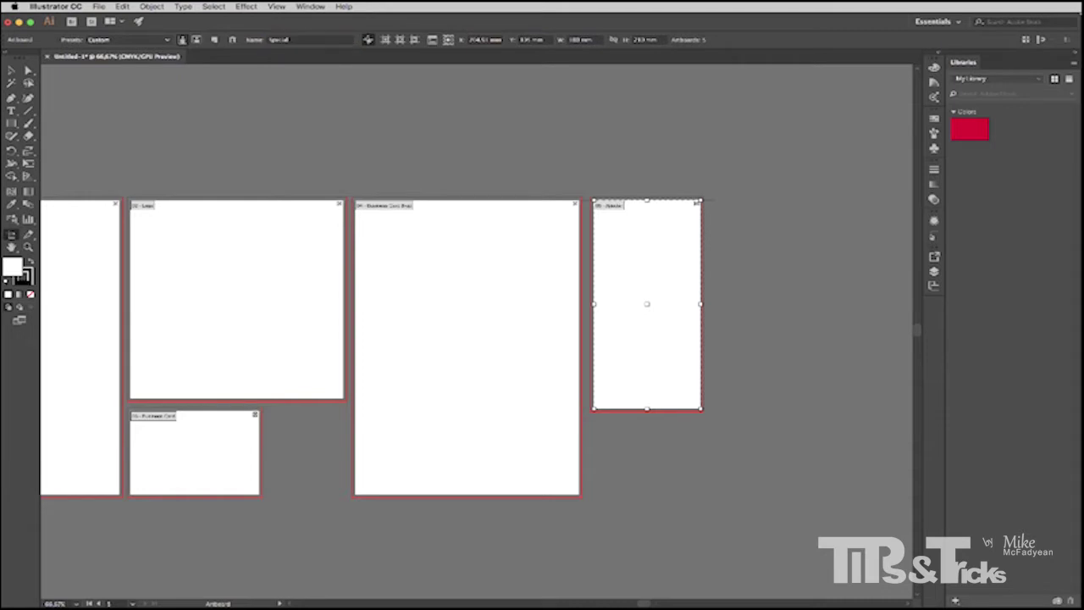
{"action": "scroll", "coordinate": [529, 204], "scroll_direction": "left", "scroll_amount": 5}
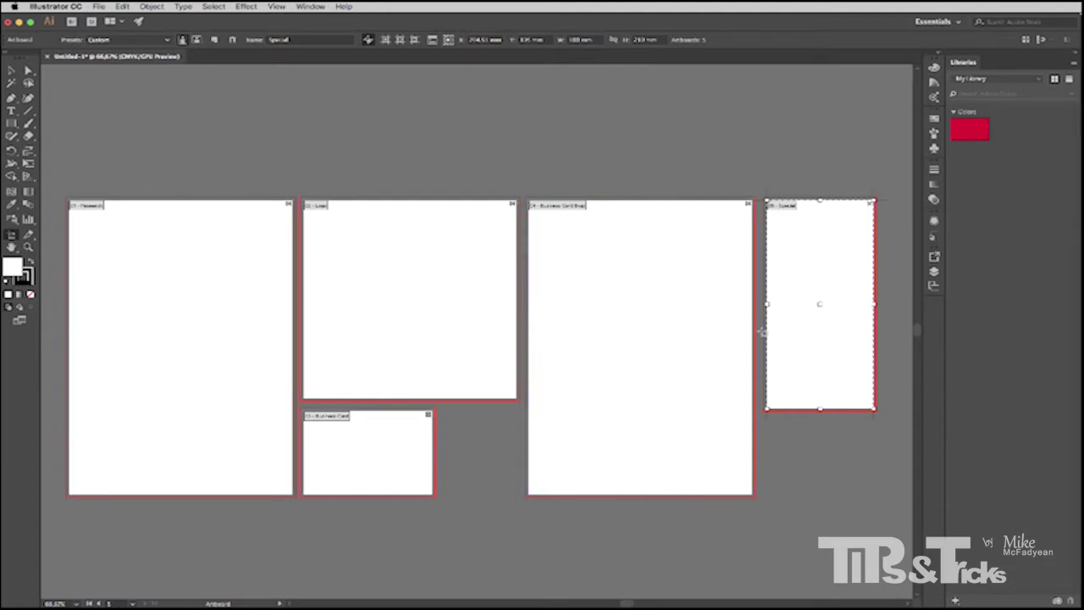
In Save As, create a Restaurant Project folder on the Desktop
{"action": "left_click", "coordinate": [11, 71]}
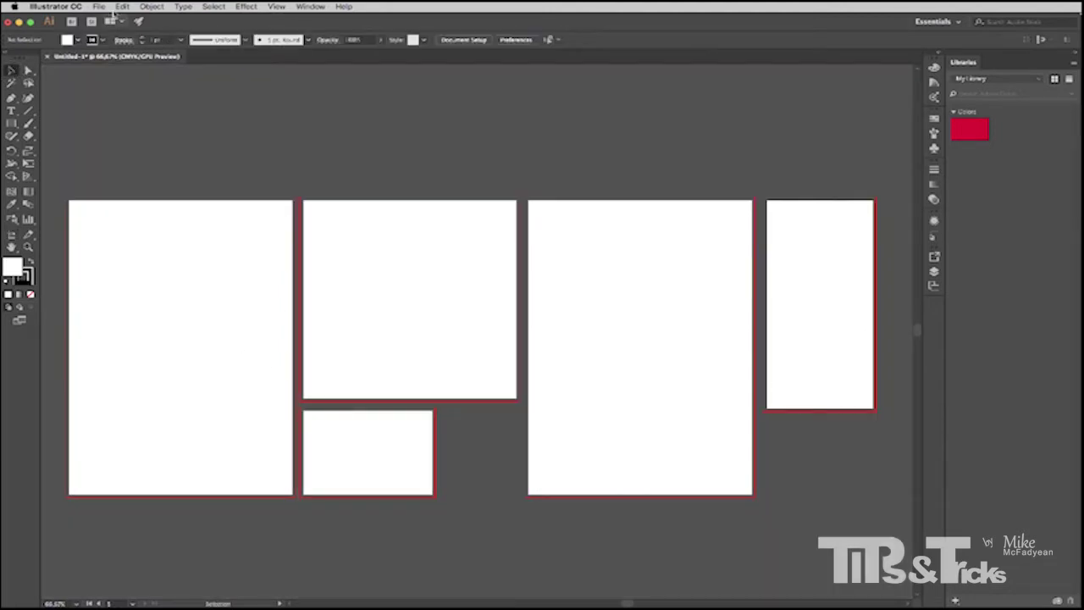
{"action": "left_click", "coordinate": [98, 6]}
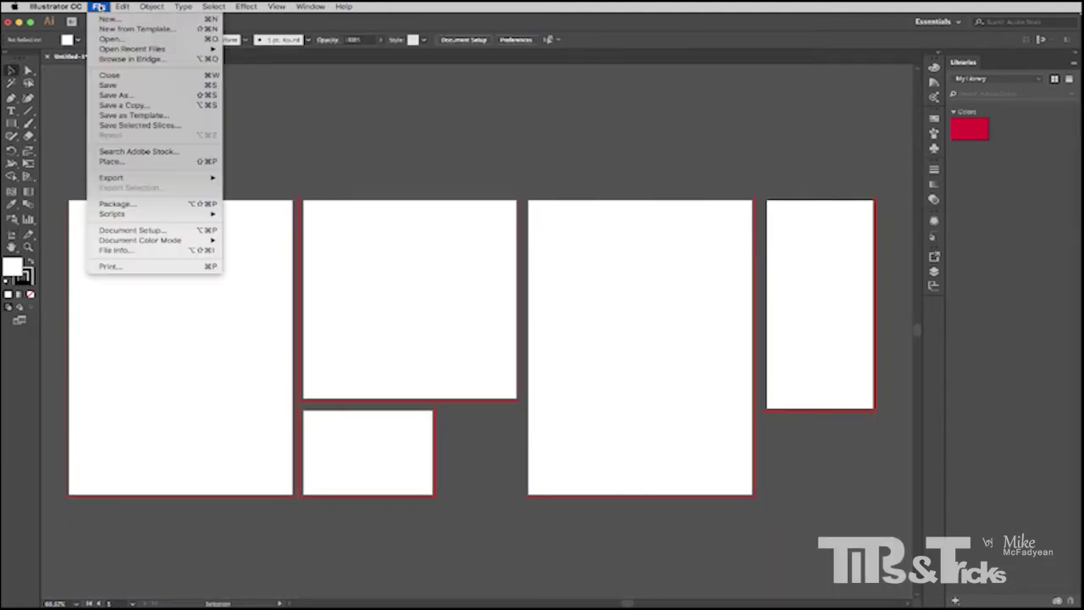
{"action": "left_click", "coordinate": [110, 96]}
{"action": "left_click", "coordinate": [91, 218]}
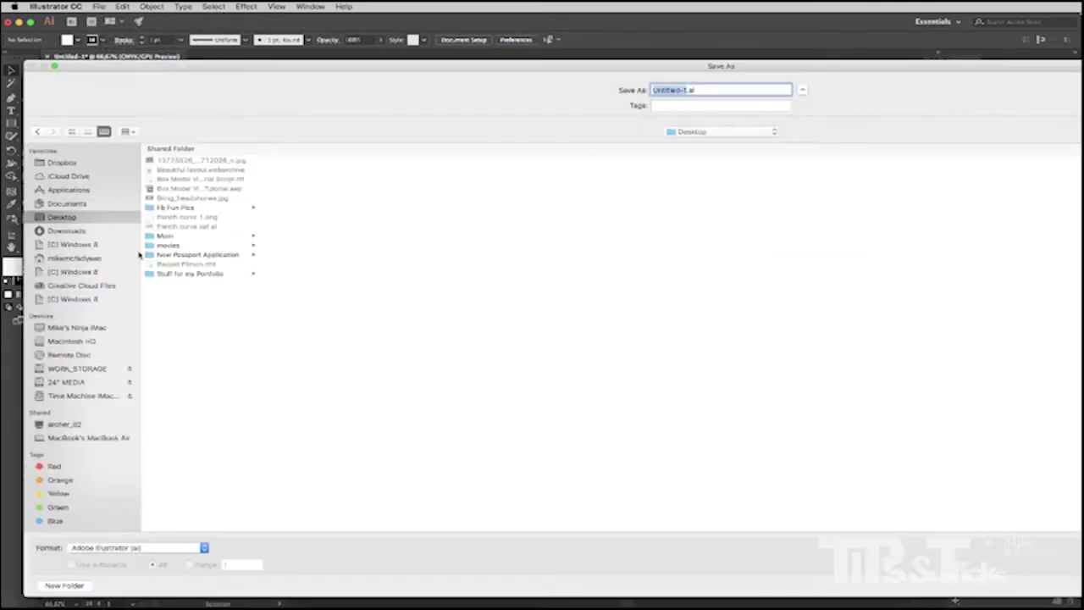
{"action": "left_click", "coordinate": [66, 585]}
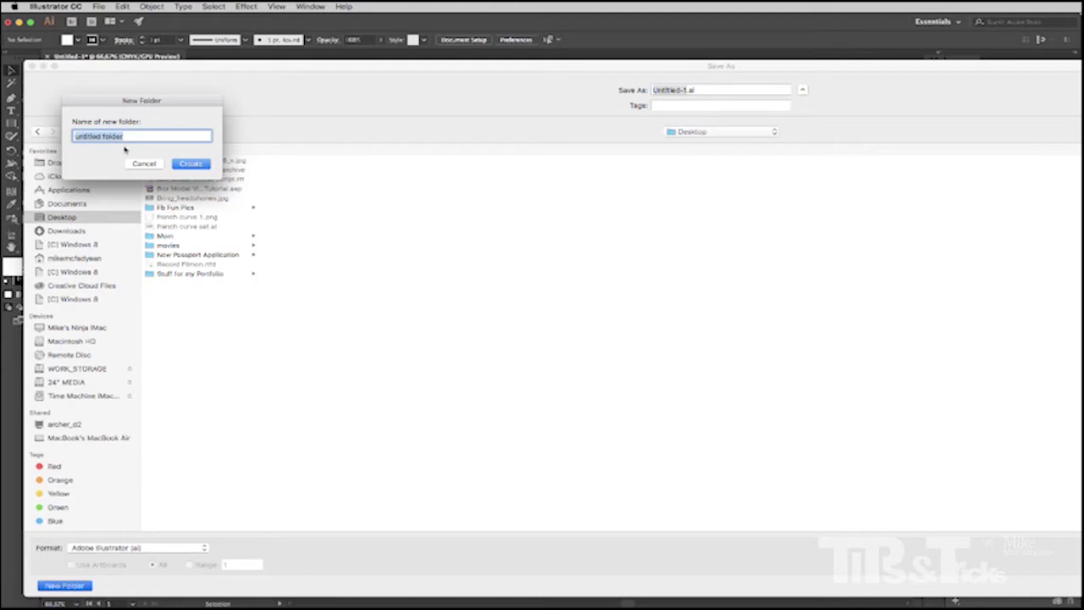
{"action": "type", "text": "Restaurant Project"}
{"action": "key", "text": "Return"}
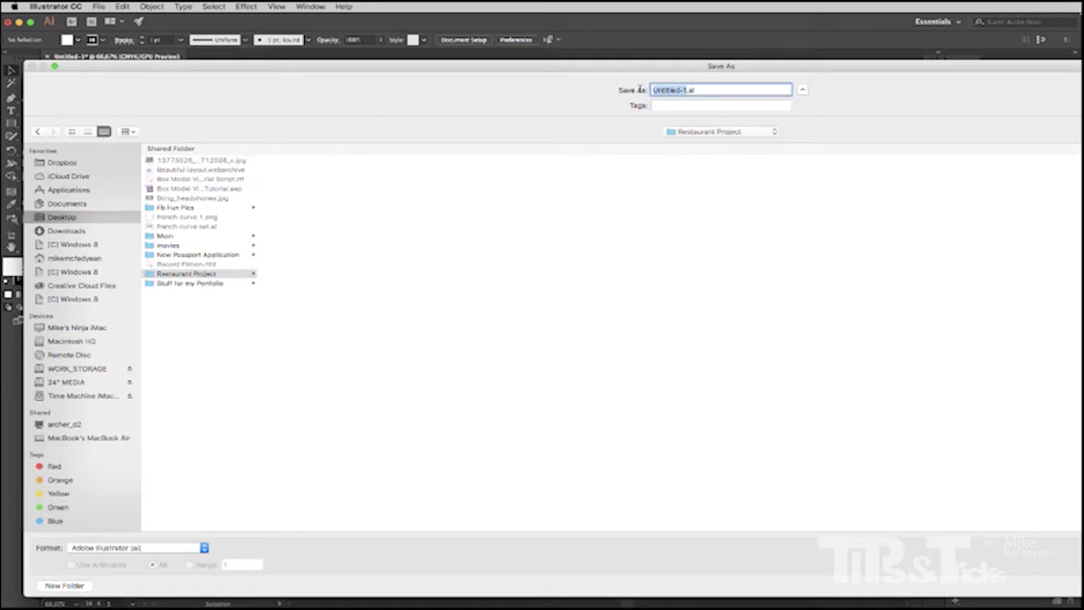
Save the file there as Designs.ai with default Illustrator options
{"action": "type", "text": "Designs"}
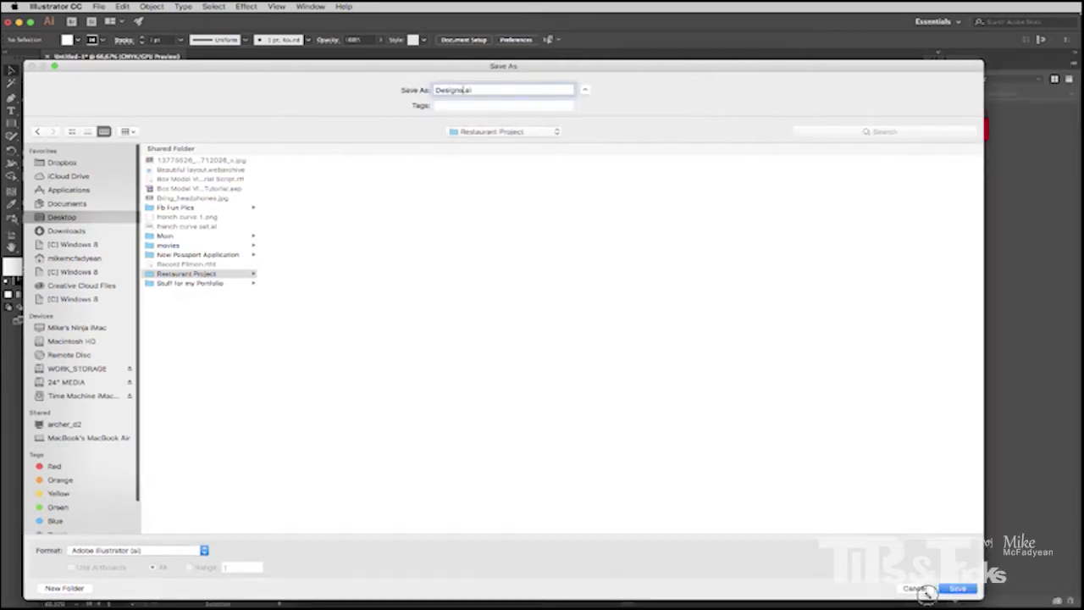
{"action": "left_click", "coordinate": [899, 591]}
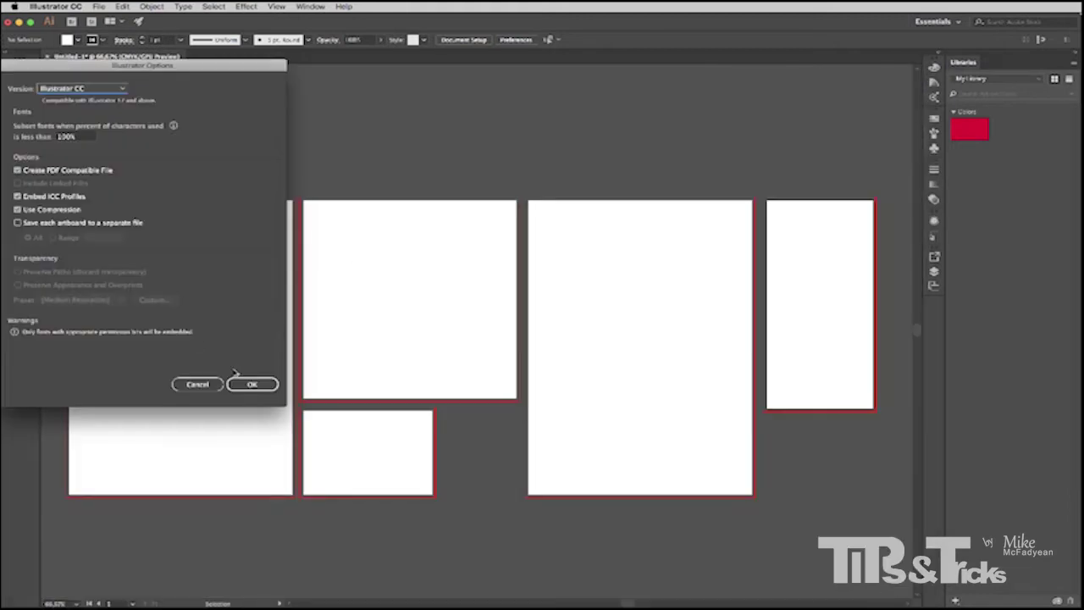
{"action": "left_click", "coordinate": [252, 384]}
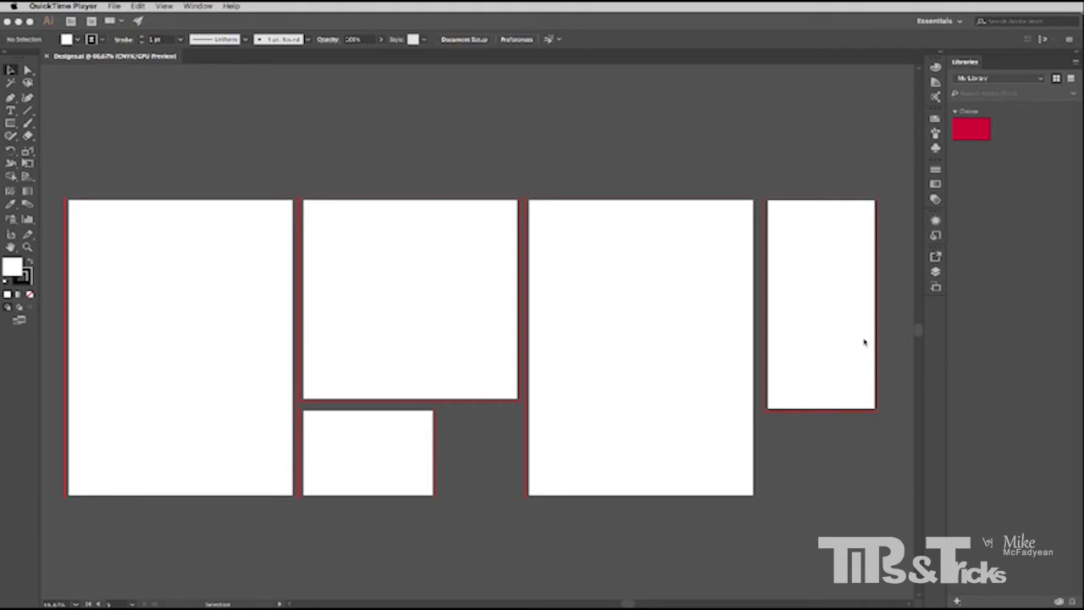
Fit the Business Card artboard in the window from the Artboards panel list
{"action": "left_click", "coordinate": [935, 271]}
{"action": "left_click", "coordinate": [936, 272]}
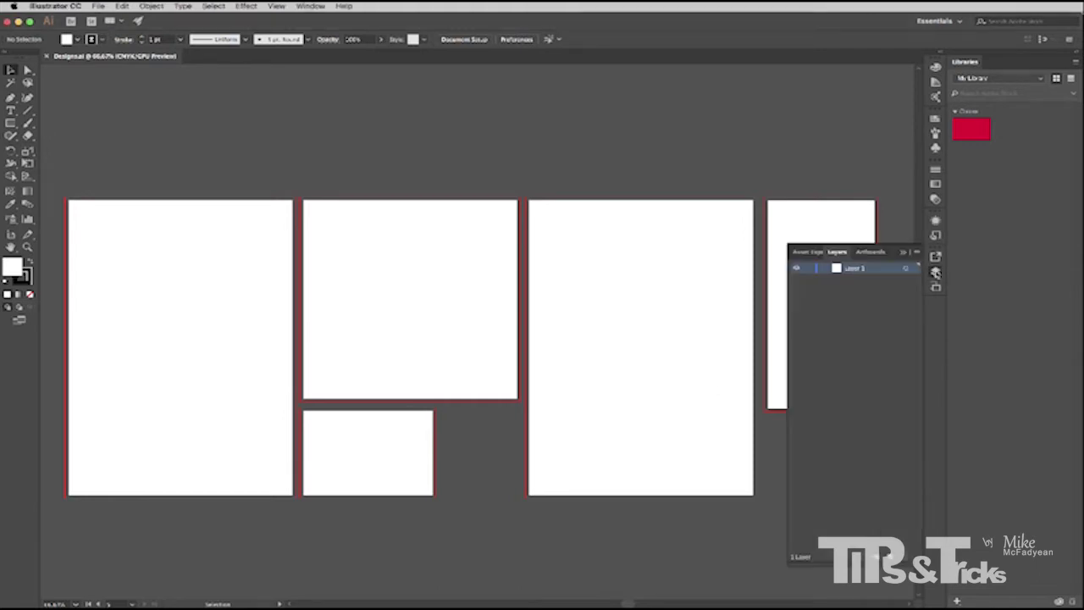
{"action": "left_click", "coordinate": [936, 287]}
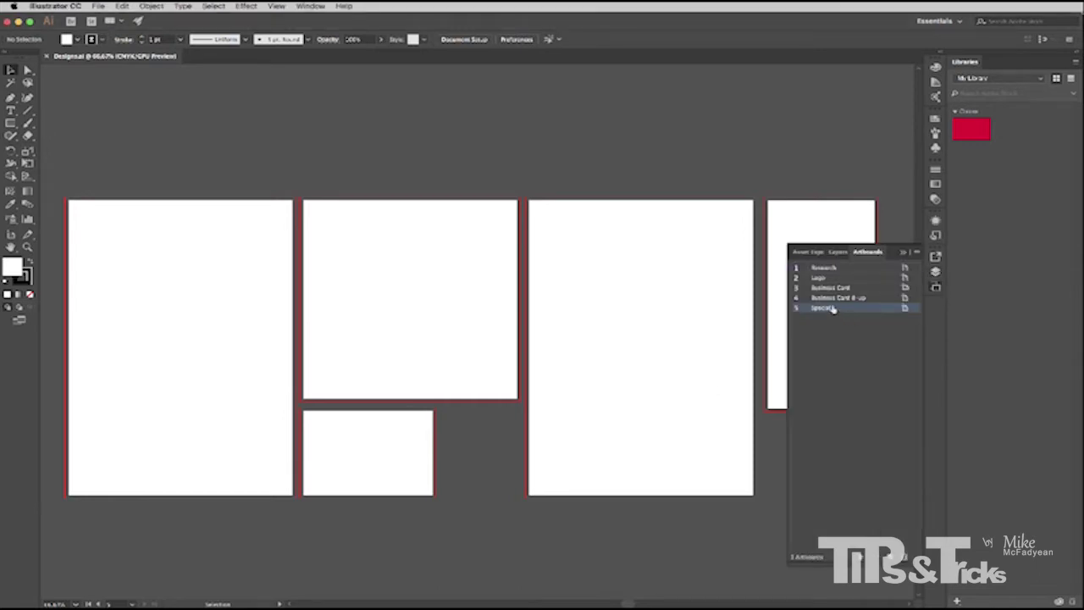
{"action": "double_click", "coordinate": [880, 288]}
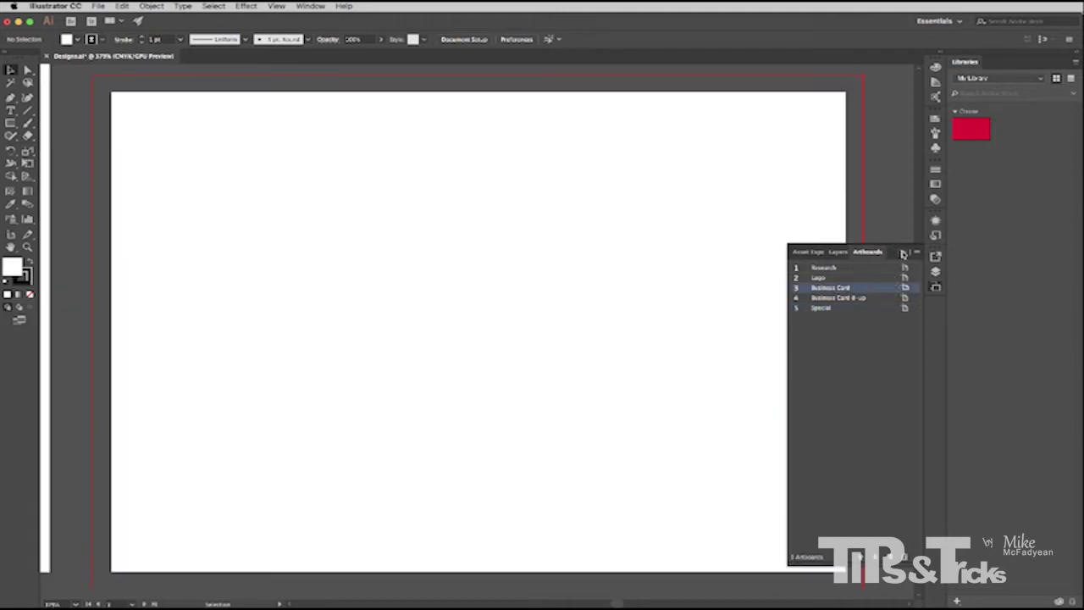
{"action": "left_click", "coordinate": [904, 254]}
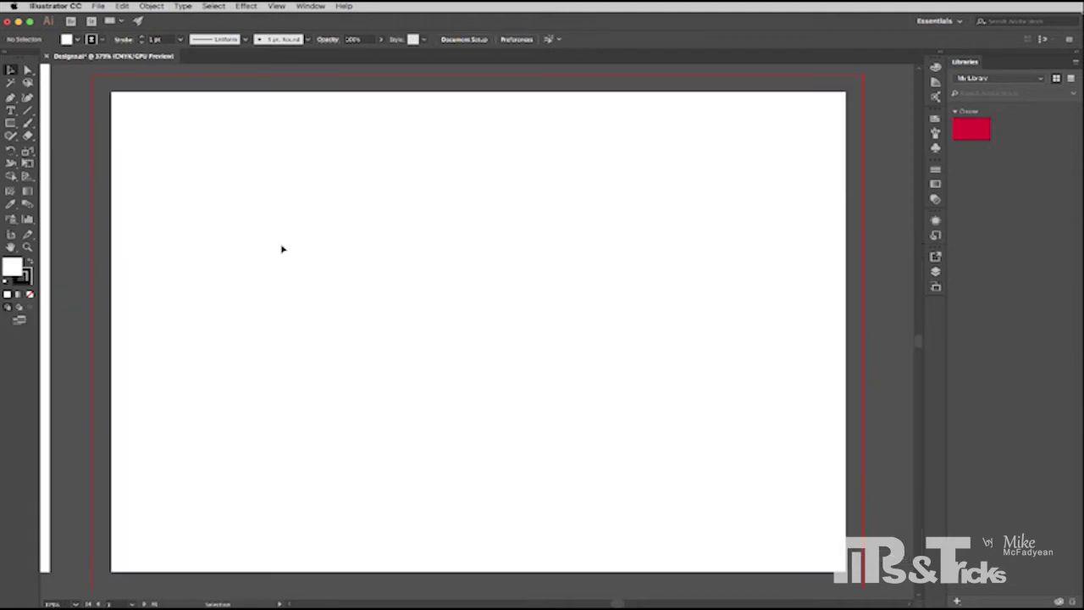
Draw a rectangle on the Business Card artboard and set its width to 90 mm
{"action": "left_click", "coordinate": [10, 122]}
{"action": "left_click_drag", "start_coordinate": [161, 149], "coordinate": [754, 492]}
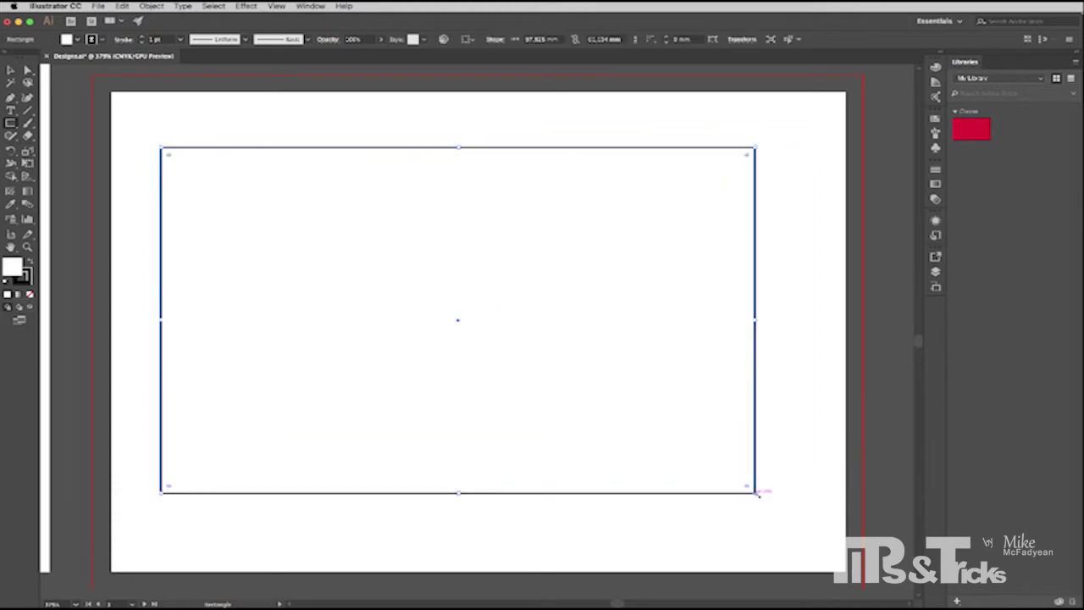
{"action": "left_click", "coordinate": [742, 40]}
{"action": "left_click", "coordinate": [719, 58]}
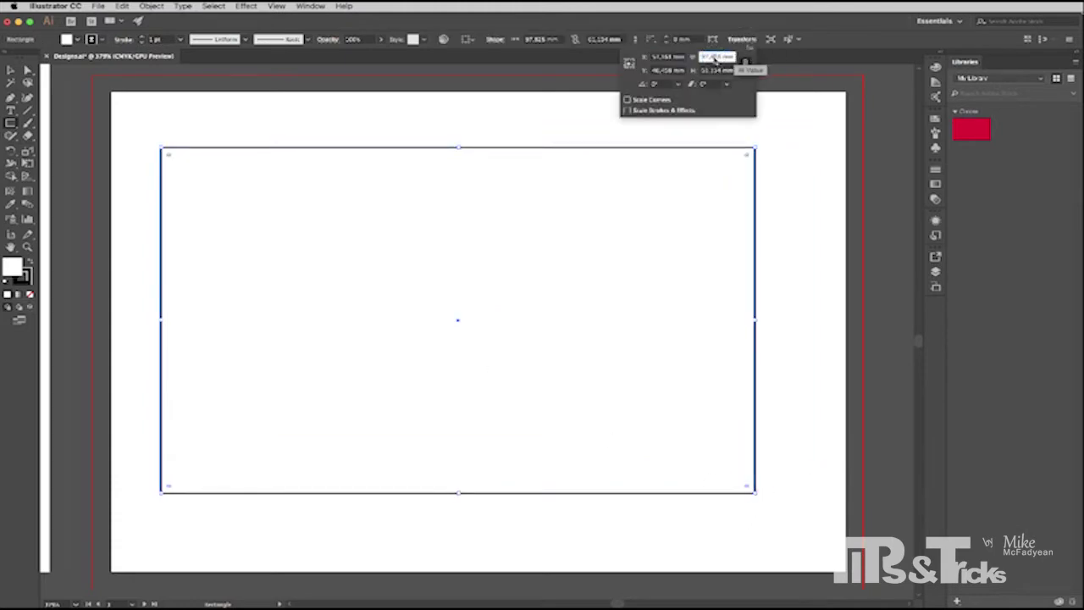
{"action": "type", "text": "90"}
{"action": "key", "text": "Tab"}
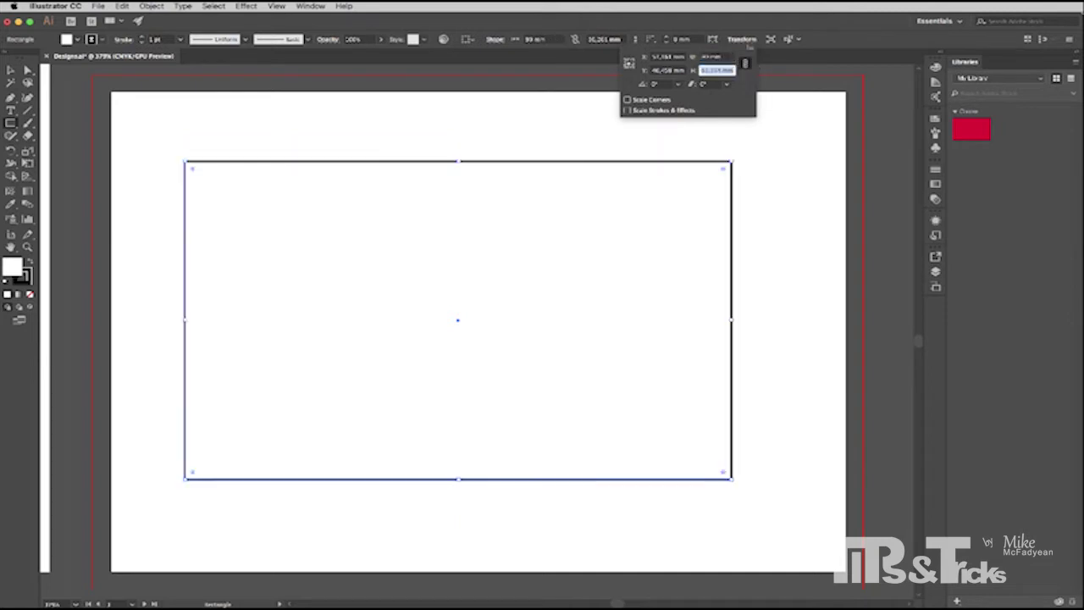
{"action": "type", "text": "50"}
{"action": "key", "text": "Return"}
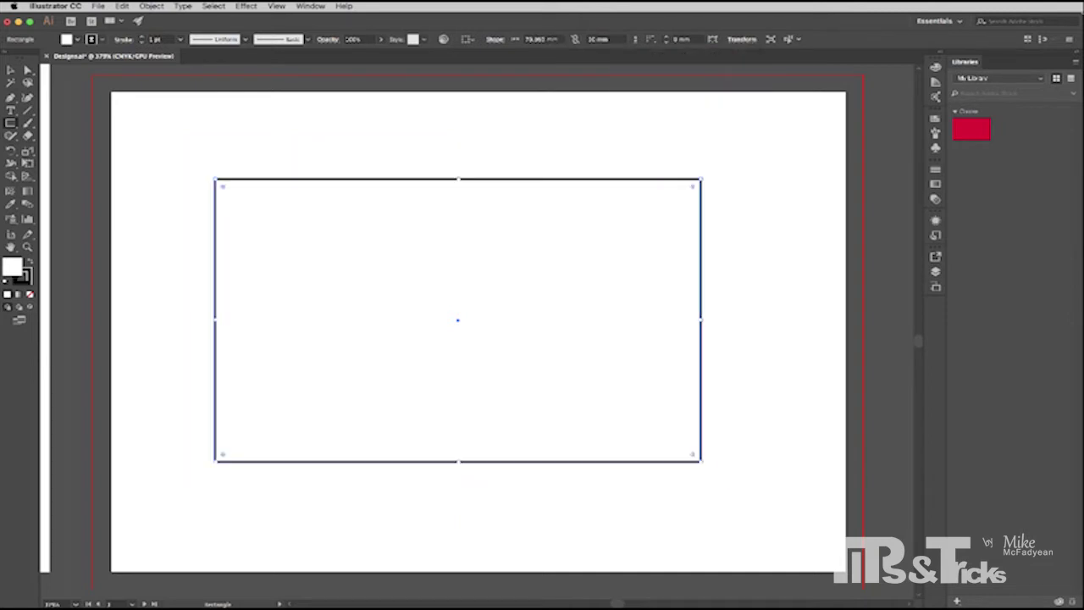
Centre the rectangle horizontally and vertically relative to the artboard with the Align panel
{"action": "key", "text": "v"}
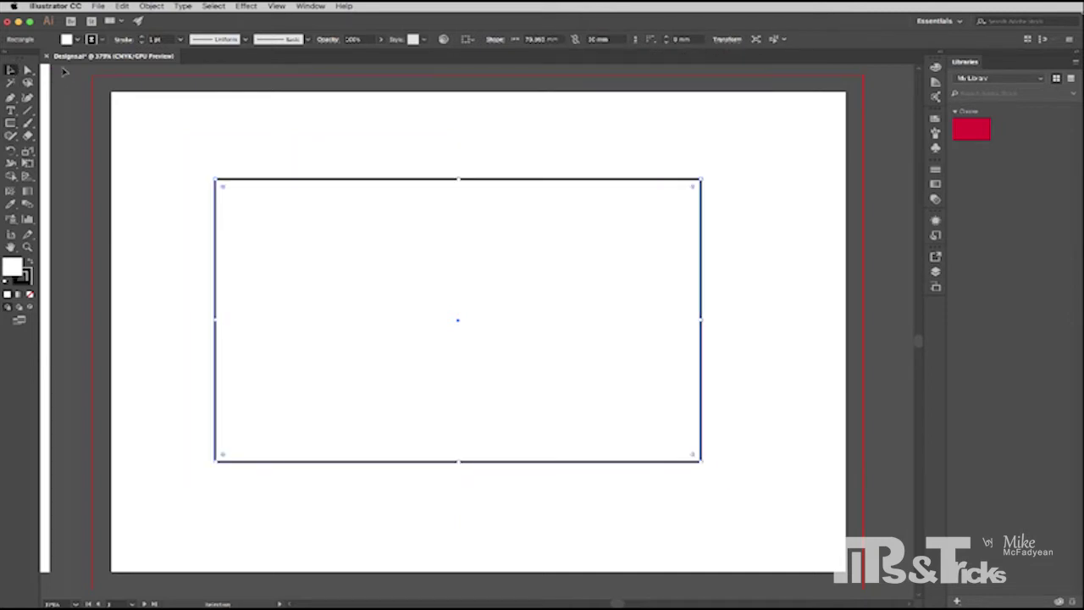
{"action": "left_click", "coordinate": [316, 9]}
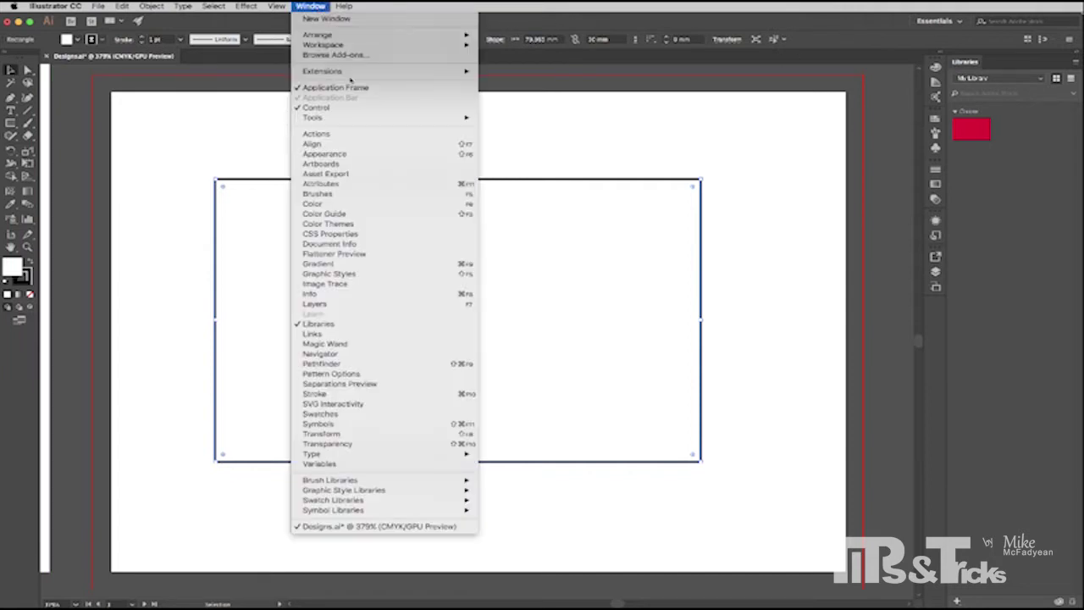
{"action": "left_click", "coordinate": [431, 145]}
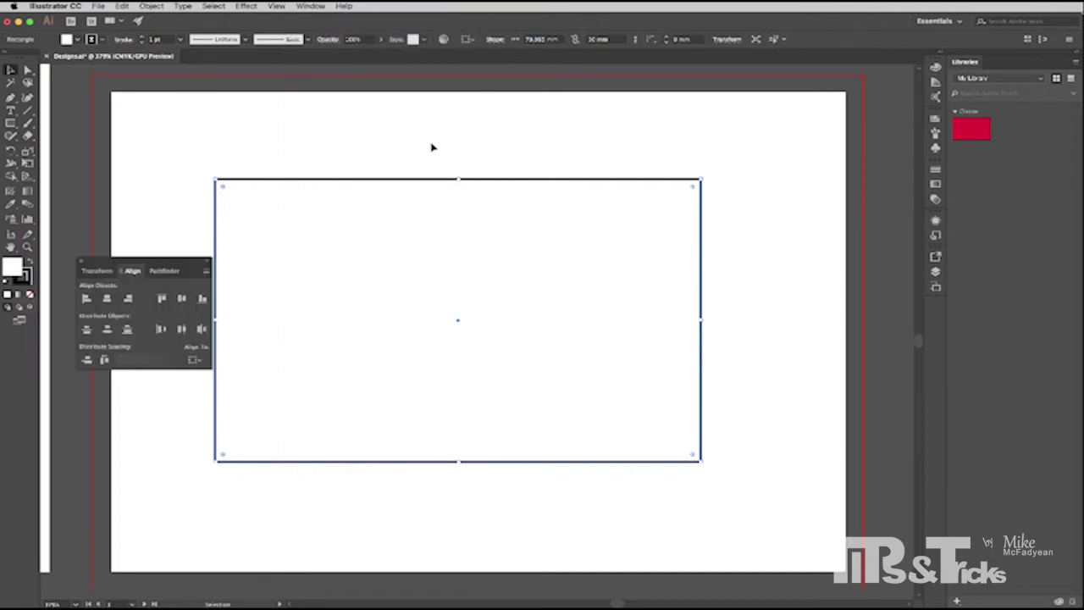
{"action": "left_click", "coordinate": [194, 362]}
{"action": "left_click", "coordinate": [222, 395]}
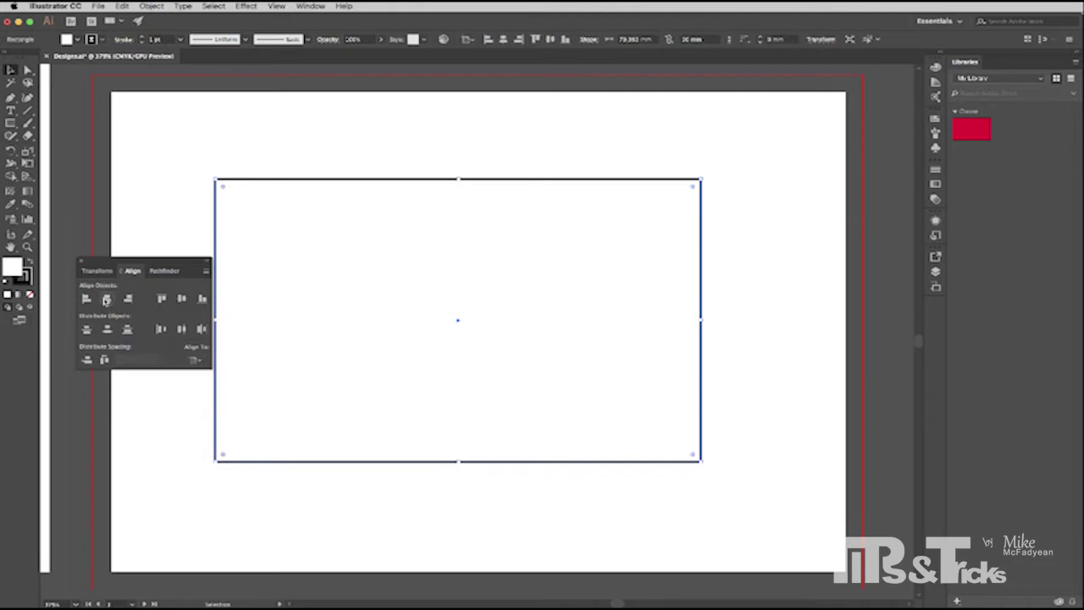
{"action": "left_click", "coordinate": [107, 298]}
{"action": "left_click", "coordinate": [181, 299]}
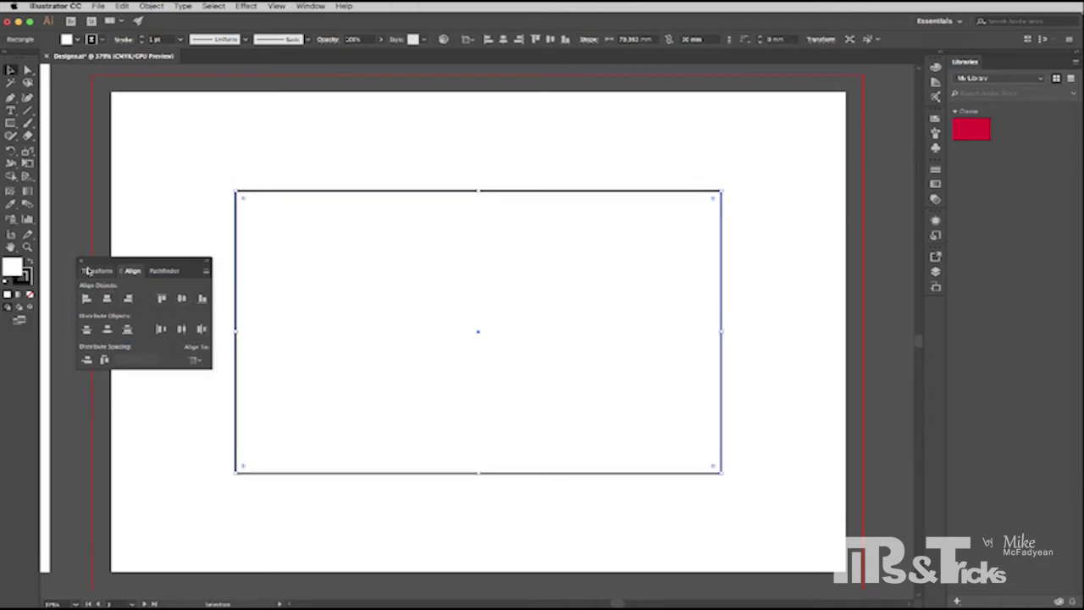
{"action": "left_click_drag", "start_coordinate": [91, 265], "coordinate": [75, 333]}
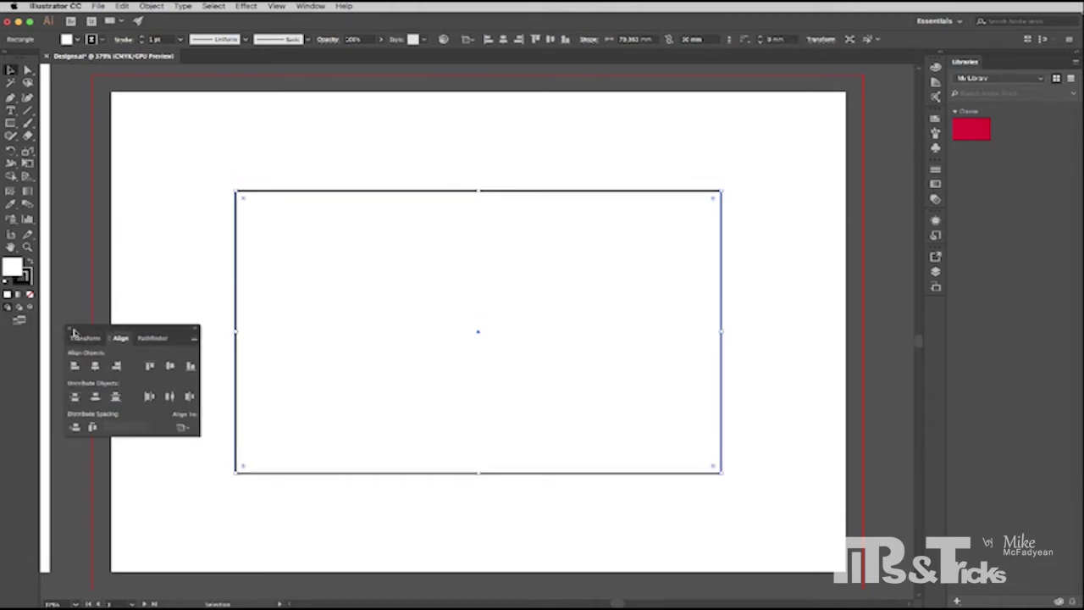
{"action": "left_click", "coordinate": [70, 328]}
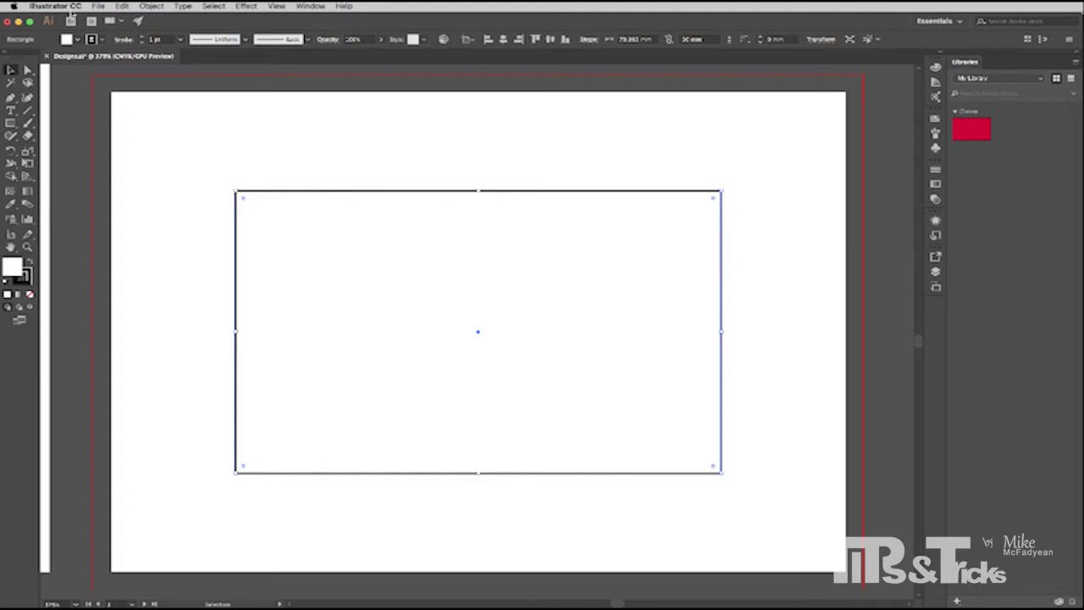
Copy the rectangle, paste it in front, and offset the copy's path outward by 1.3 mm
{"action": "left_click", "coordinate": [124, 7]}
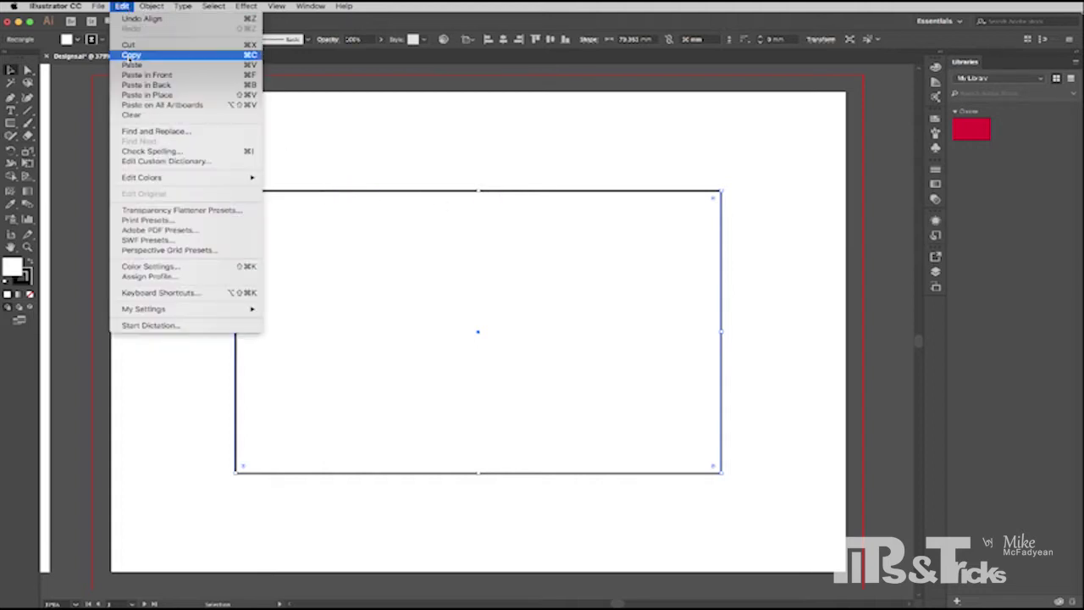
{"action": "left_click", "coordinate": [129, 54]}
{"action": "left_click", "coordinate": [124, 7]}
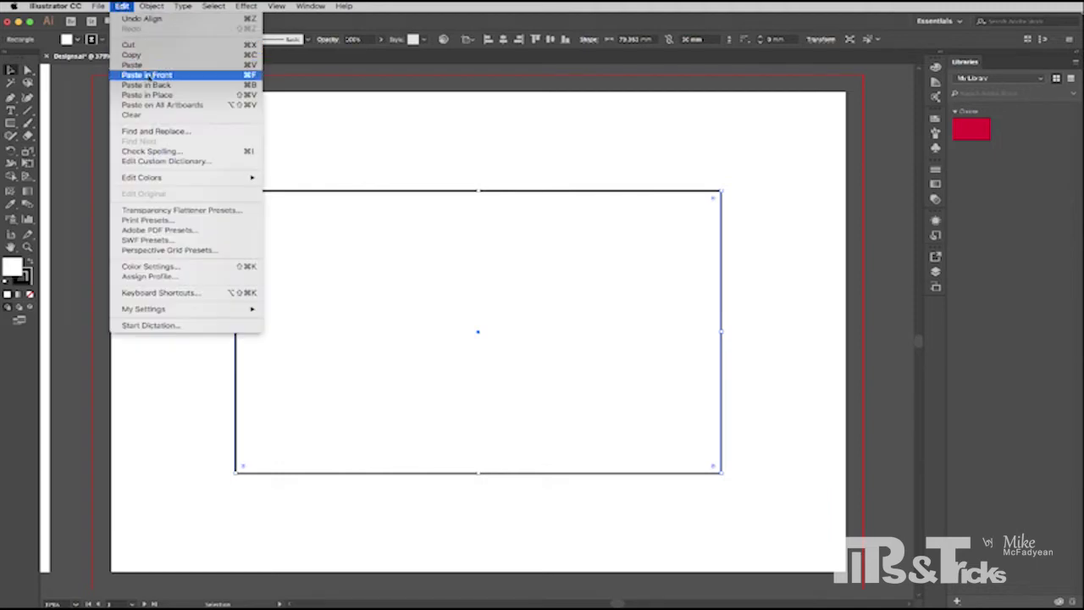
{"action": "left_click", "coordinate": [146, 96]}
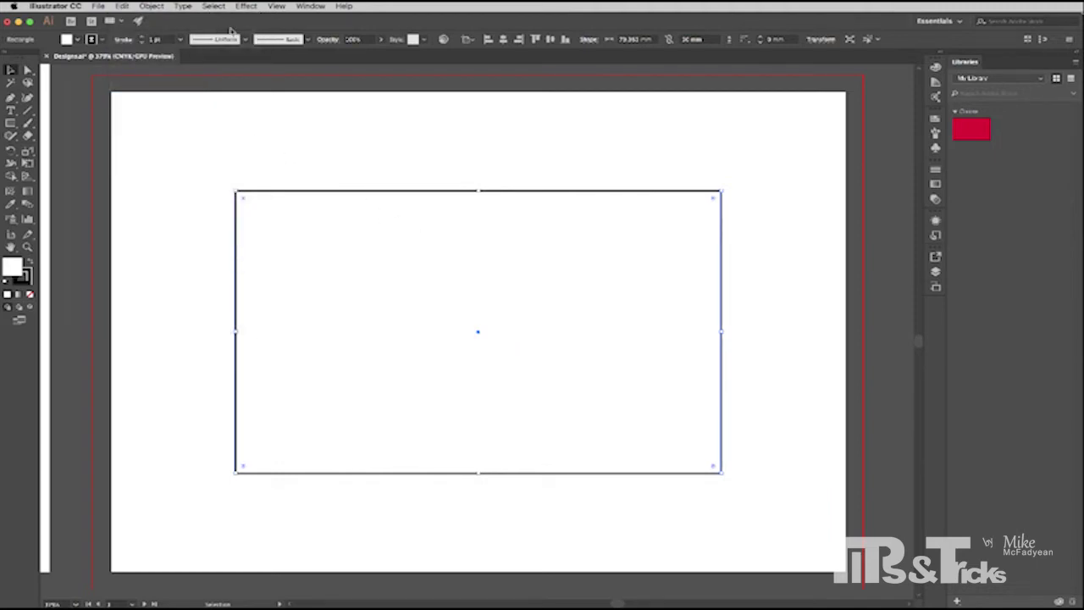
{"action": "left_click", "coordinate": [149, 7]}
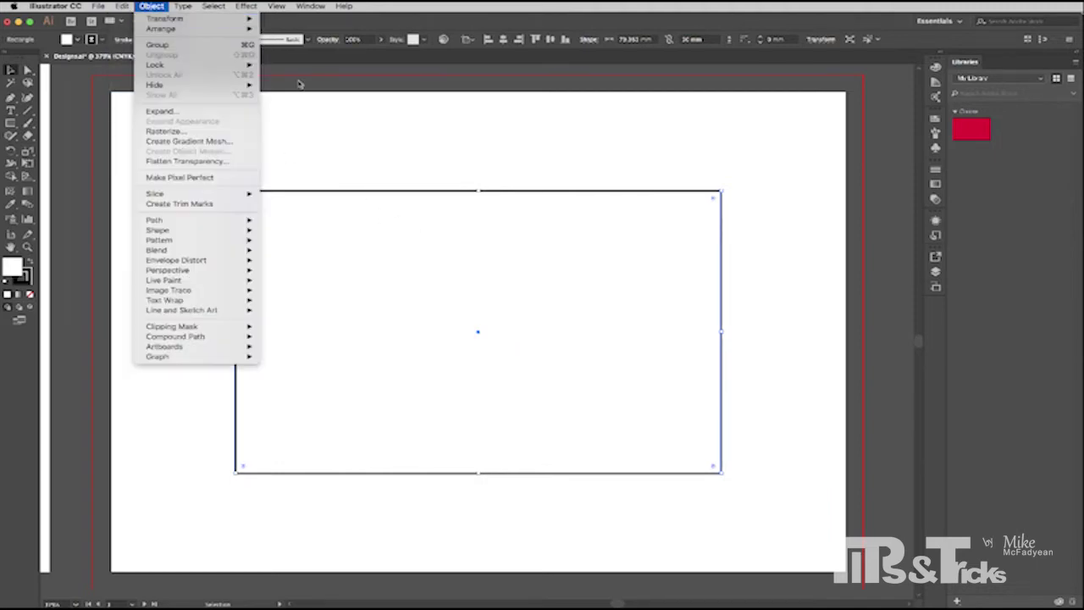
{"action": "mouse_move", "coordinate": [248, 221]}
{"action": "left_click", "coordinate": [367, 257]}
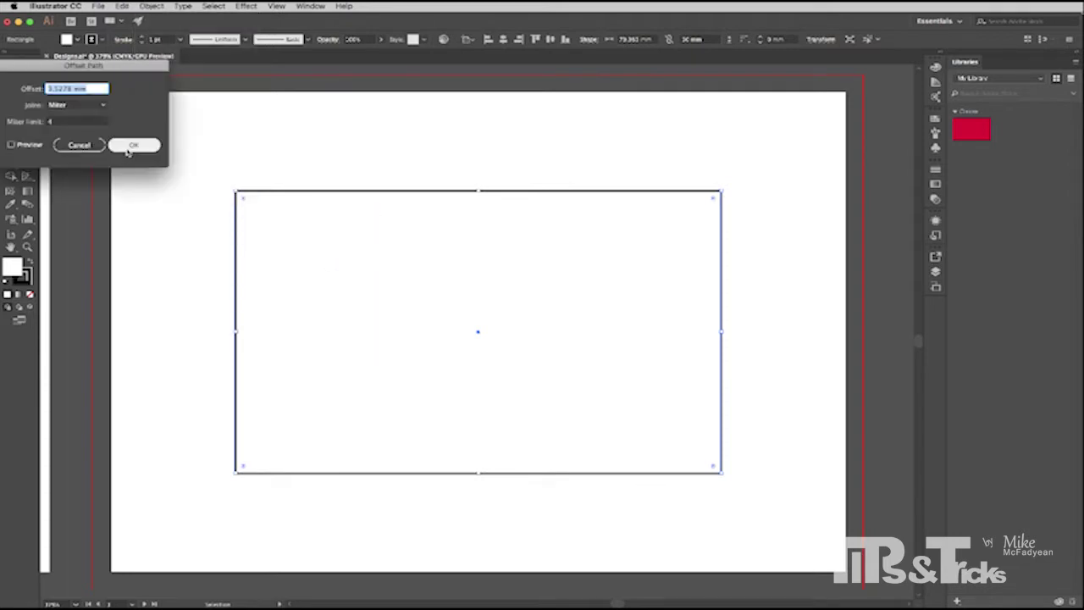
{"action": "type", "text": "1.3"}
{"action": "left_click", "coordinate": [134, 145]}
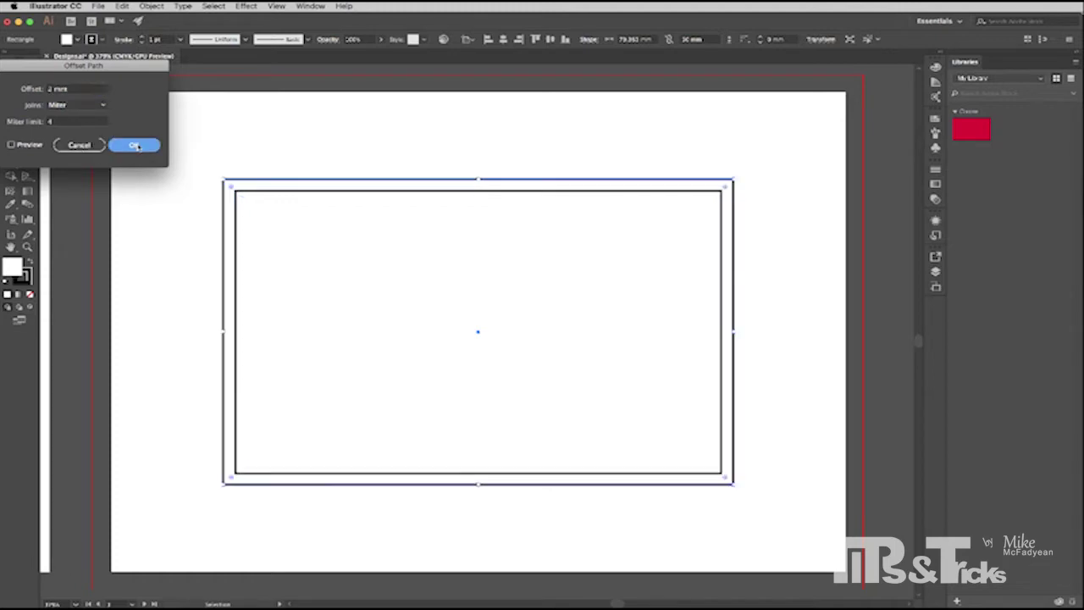
Give the offset rectangle a red 0.5 pt stroke and deselect everything
{"action": "left_click", "coordinate": [100, 39]}
{"action": "left_click", "coordinate": [85, 58]}
{"action": "left_click", "coordinate": [180, 39]}
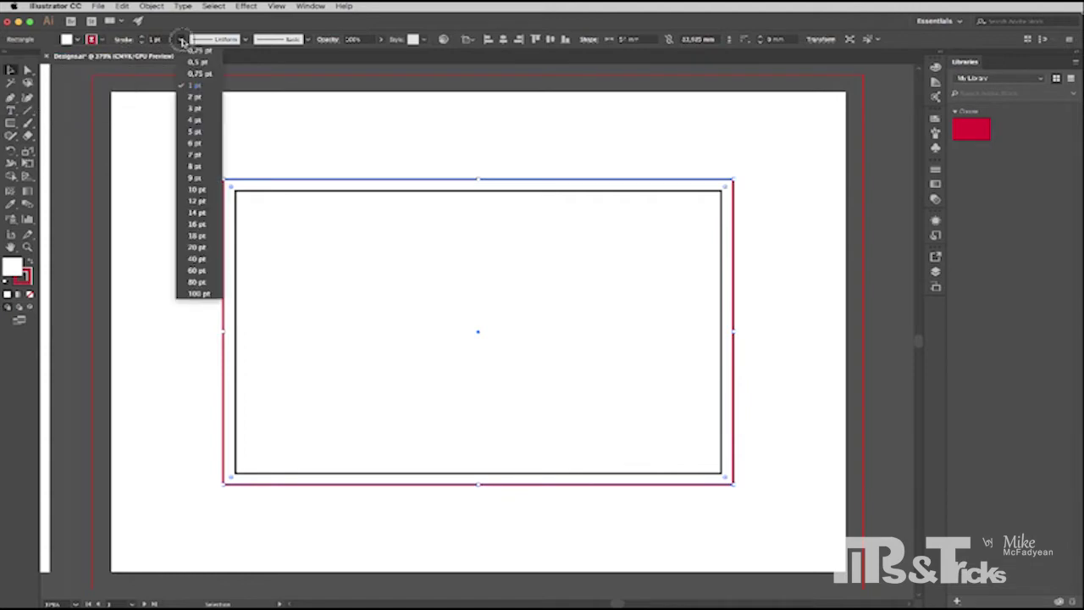
{"action": "left_click", "coordinate": [194, 59]}
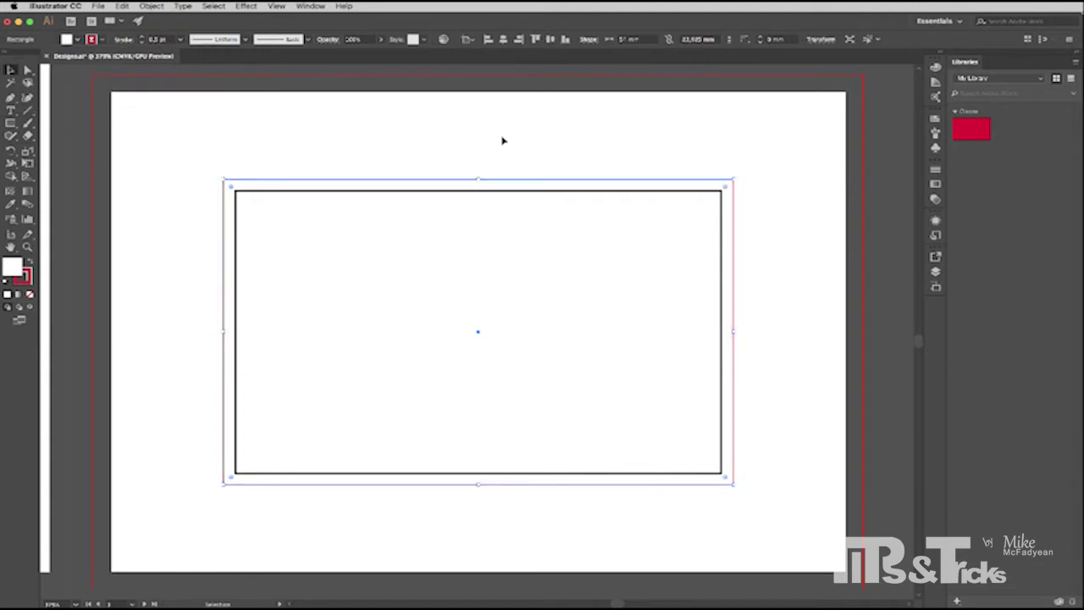
{"action": "left_click", "coordinate": [502, 140]}
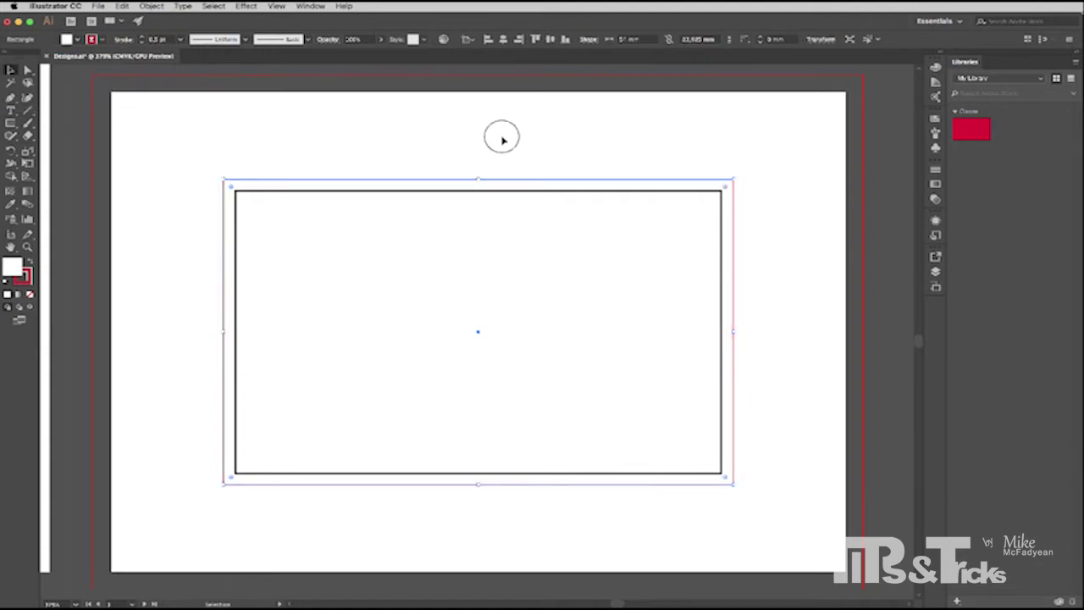
Set the inner rectangle's stroke to None
{"action": "left_click", "coordinate": [412, 194]}
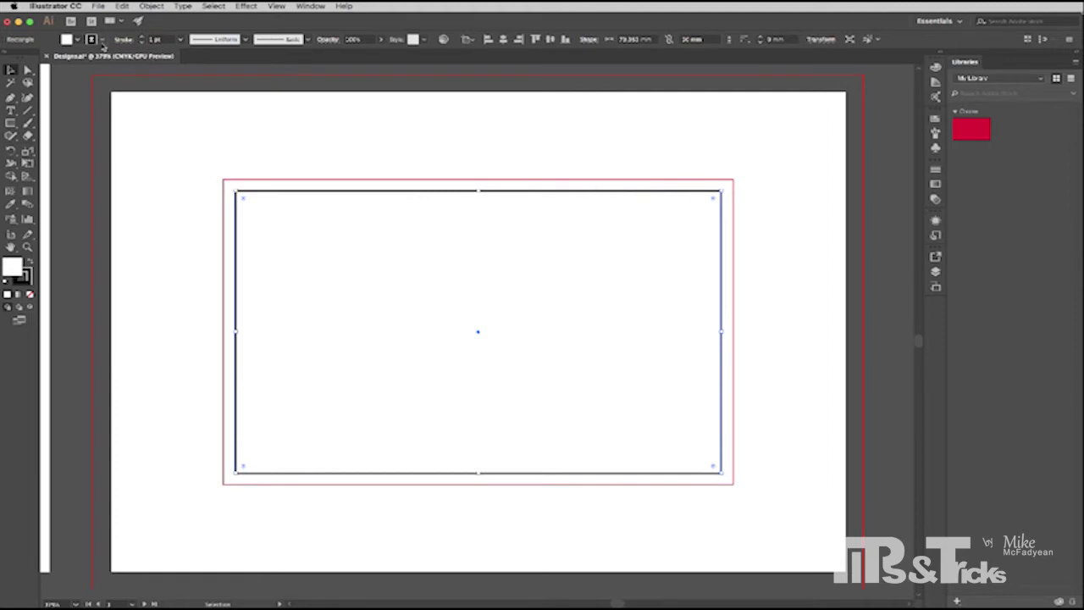
{"action": "left_click", "coordinate": [102, 41]}
{"action": "left_click", "coordinate": [5, 59]}
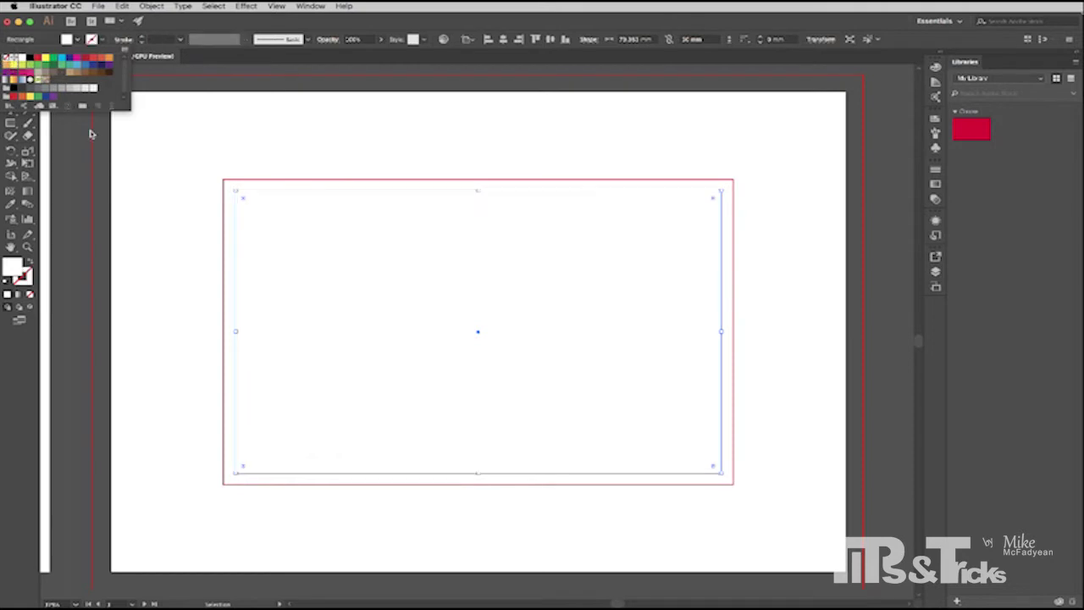
Create trim marks around the inner rectangle with Object > Create Trim Marks, then deselect
{"action": "left_click", "coordinate": [151, 6]}
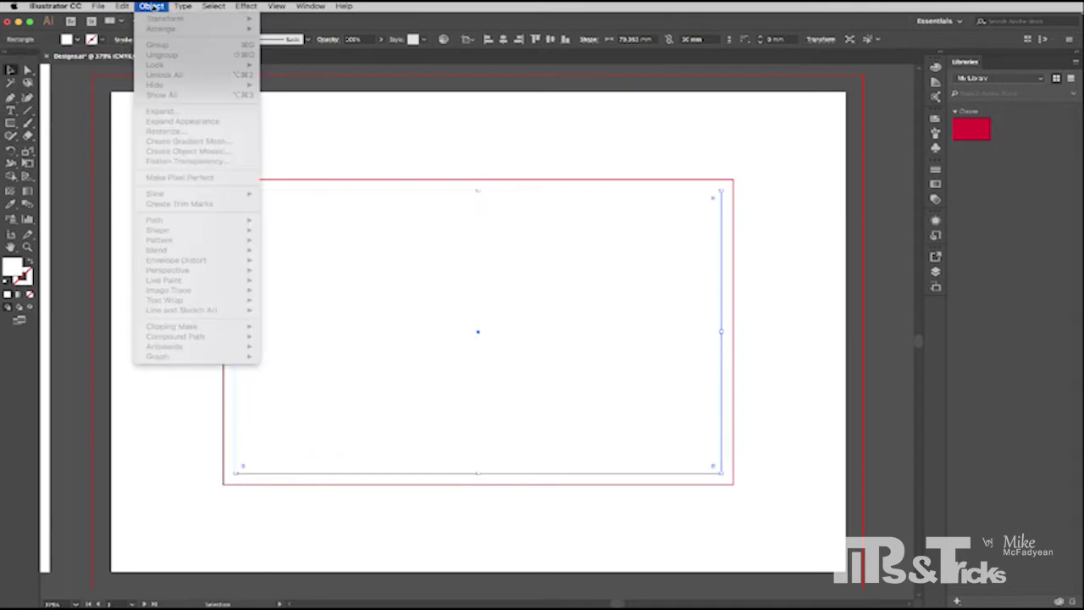
{"action": "left_click", "coordinate": [151, 6]}
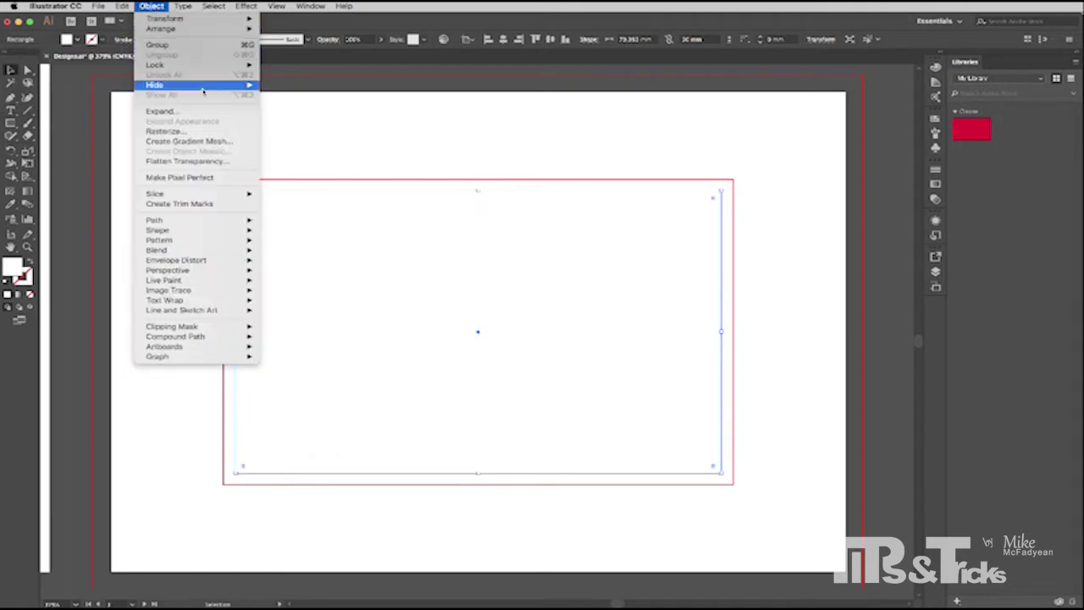
{"action": "left_click", "coordinate": [194, 204]}
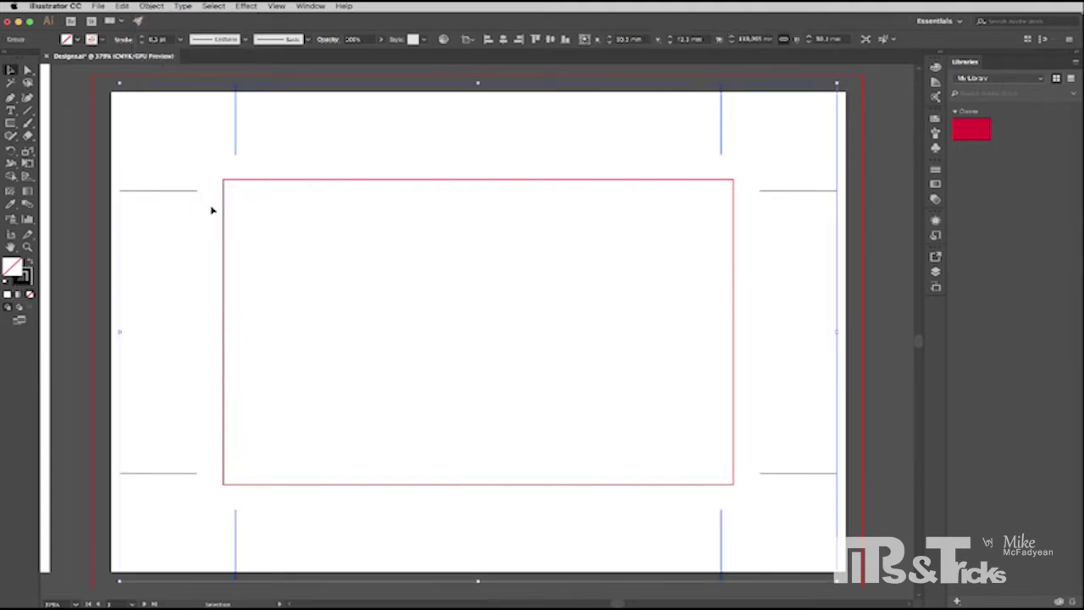
{"action": "left_click", "coordinate": [179, 136]}
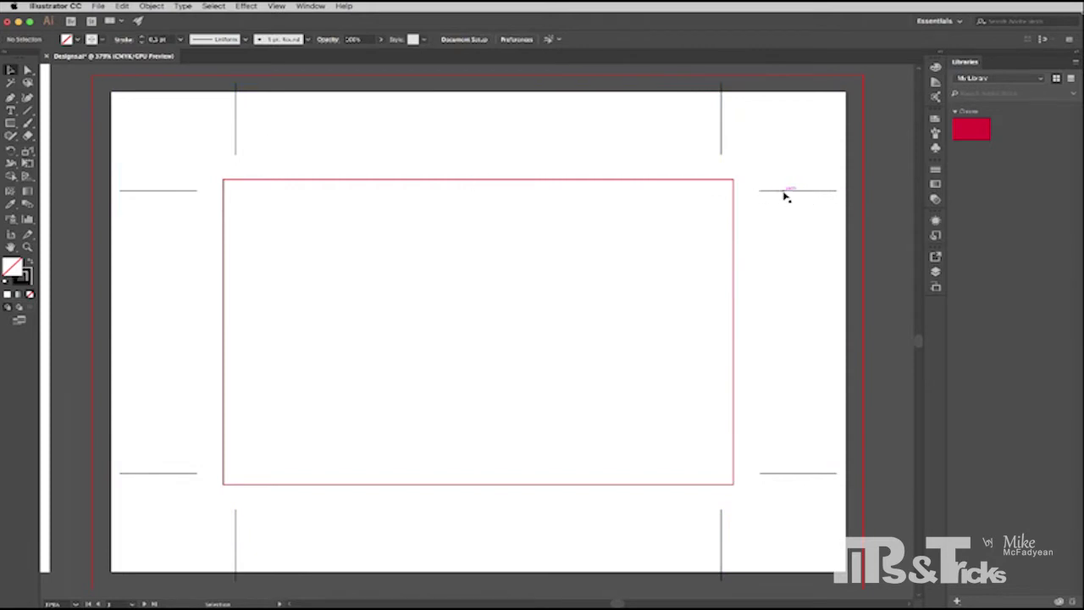
Inside the trim-mark group, move the top, right, bottom and left trim-line pairs toward the card
{"action": "double_click", "coordinate": [722, 143]}
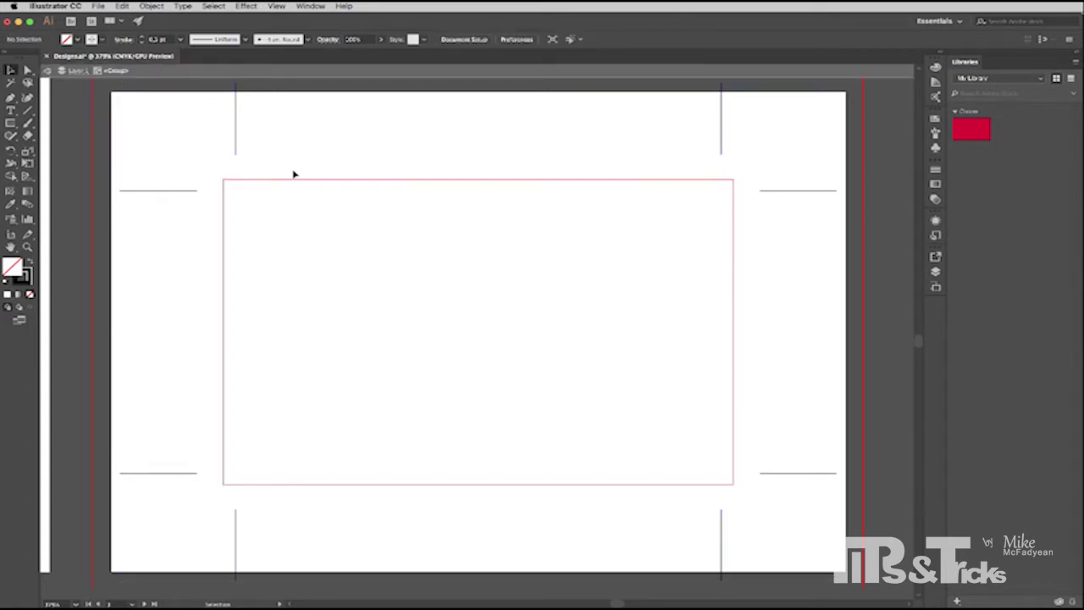
{"action": "left_click_drag", "start_coordinate": [202, 126], "coordinate": [733, 133]}
{"action": "key", "text": "shift+Down"}
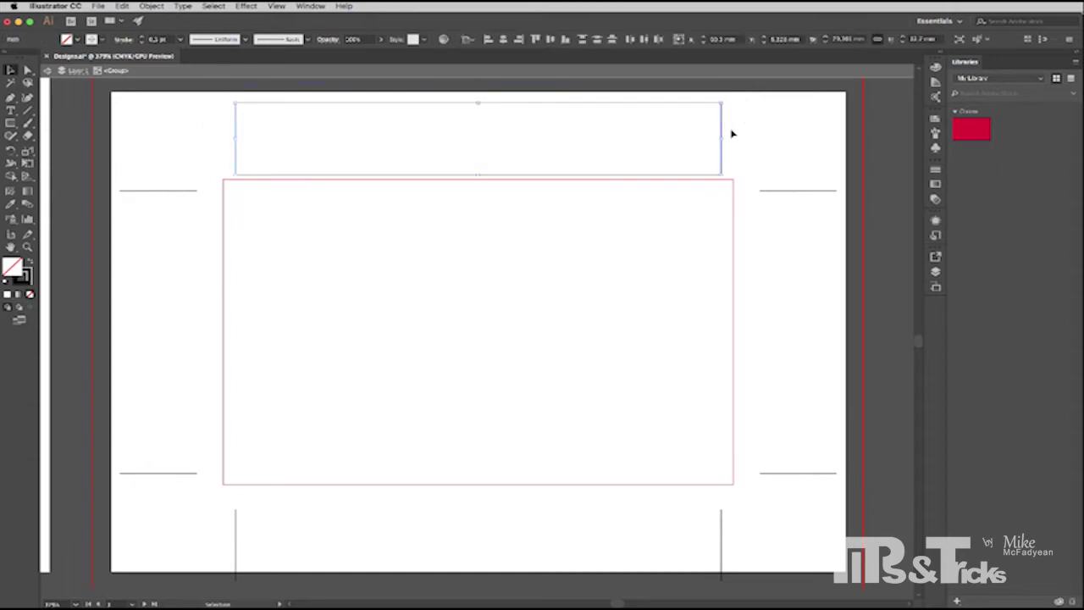
{"action": "key", "text": "Up"}
{"action": "left_click_drag", "start_coordinate": [801, 184], "coordinate": [791, 494]}
{"action": "key", "text": "shift+Left"}
{"action": "key", "text": "Right"}
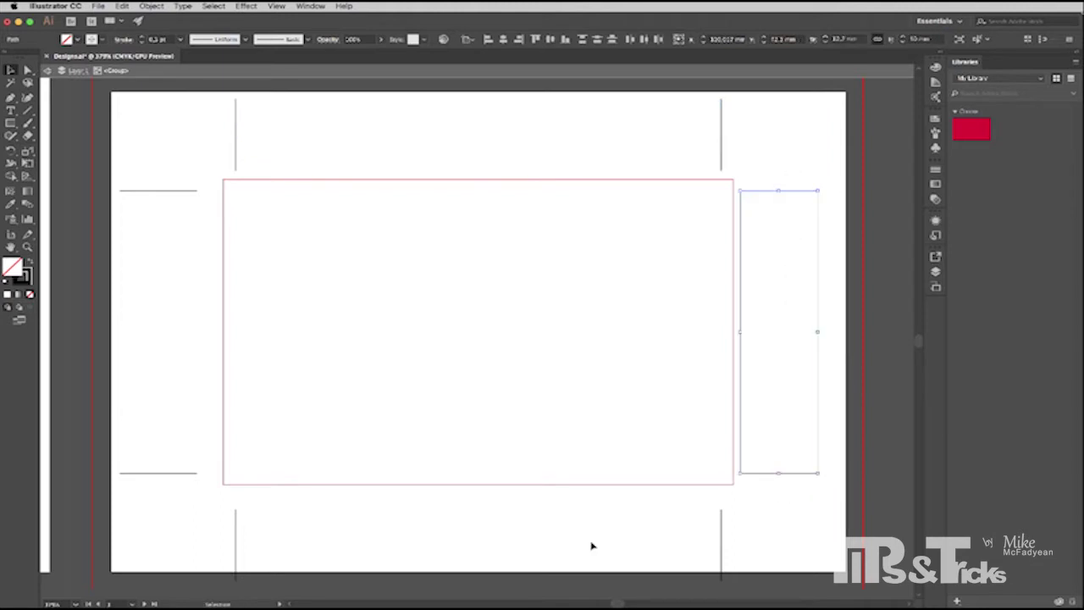
{"action": "left_click_drag", "start_coordinate": [193, 531], "coordinate": [745, 549]}
{"action": "key", "text": "shift+Up"}
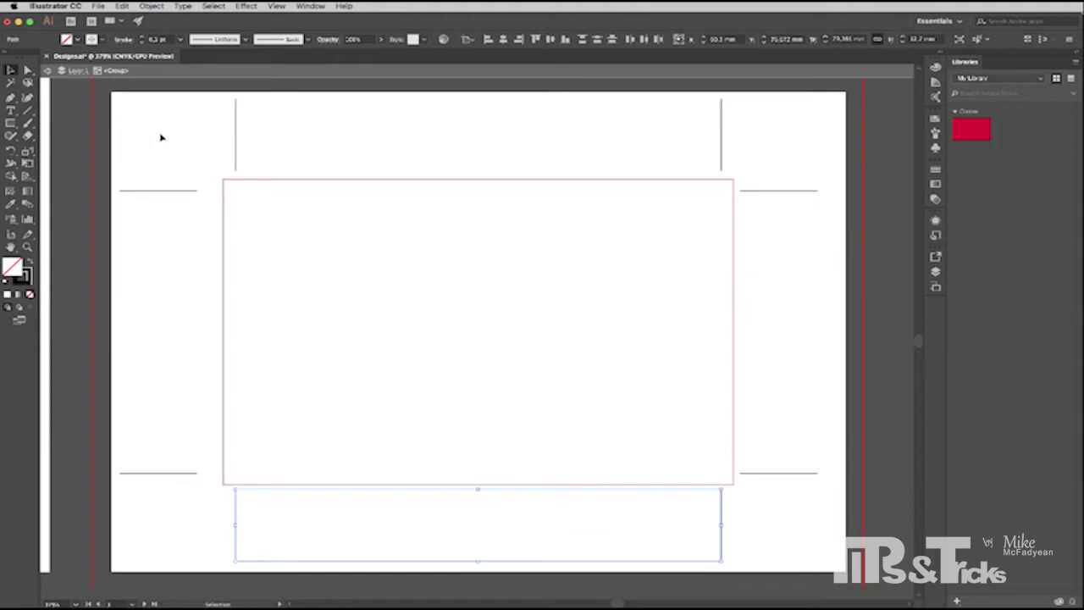
{"action": "left_click_drag", "start_coordinate": [148, 169], "coordinate": [198, 503]}
{"action": "key", "text": "shift+Right"}
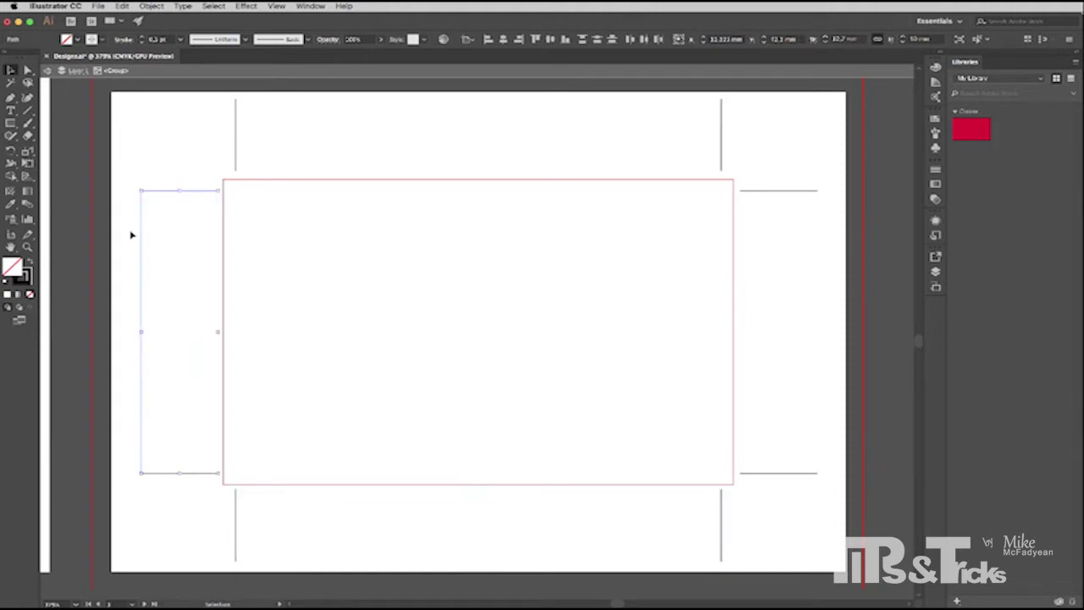
Shorten all four sets of trim marks by moving their outer end points inward
{"action": "key", "text": "a"}
{"action": "left_click_drag", "start_coordinate": [210, 120], "coordinate": [740, 98]}
{"action": "key", "text": "shift+Down"}
{"action": "key", "text": "shift+Down"}
{"action": "key", "text": "shift+Down"}
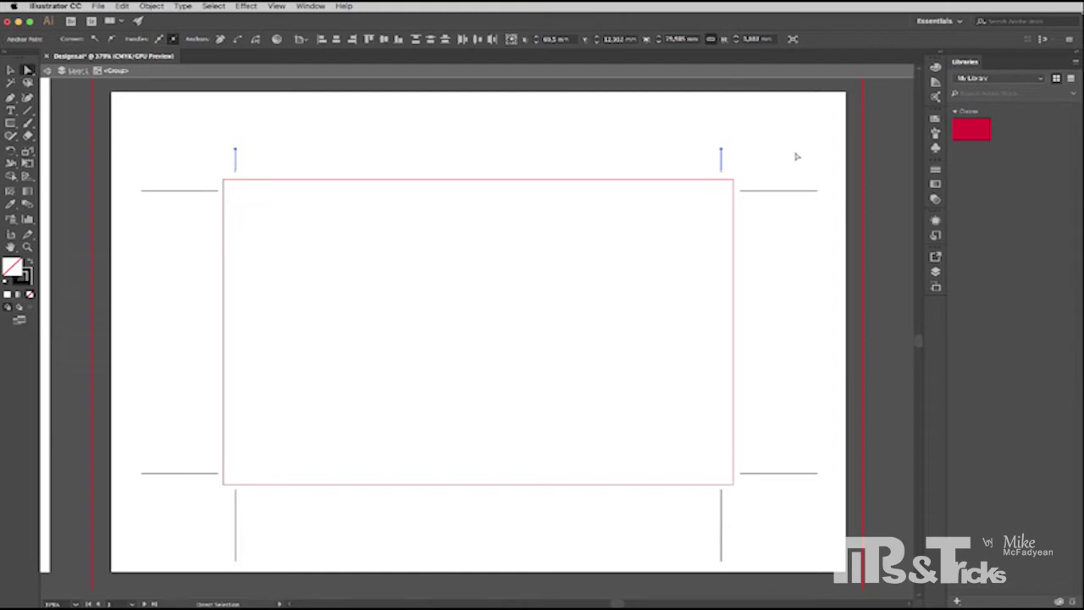
{"action": "left_click_drag", "start_coordinate": [818, 179], "coordinate": [801, 498]}
{"action": "key", "text": "shift+Left"}
{"action": "key", "text": "shift+Left"}
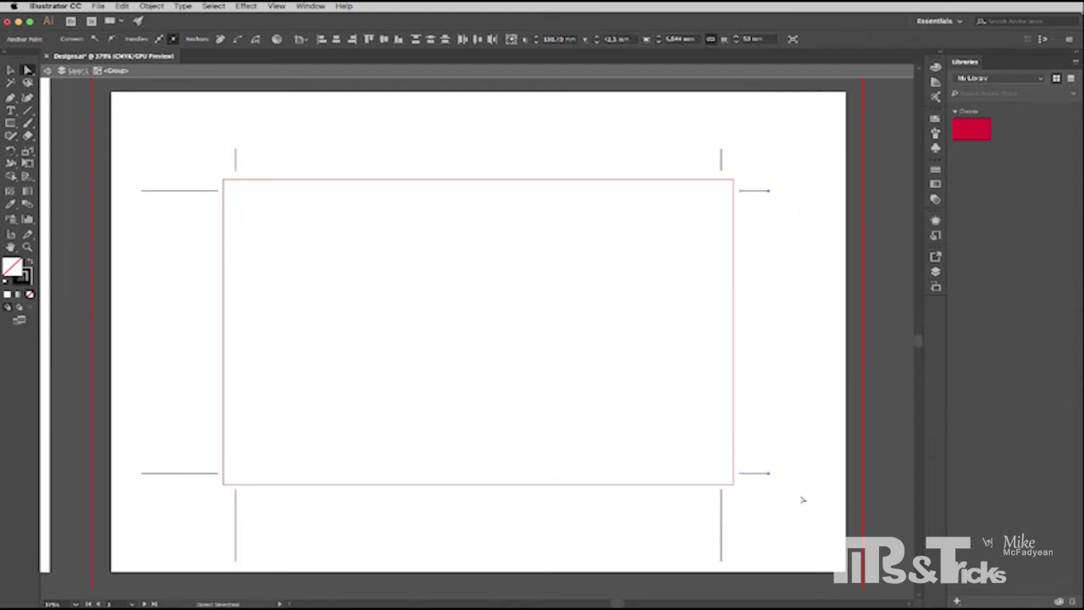
{"action": "scroll", "coordinate": [803, 500], "scroll_direction": "down", "scroll_amount": 2}
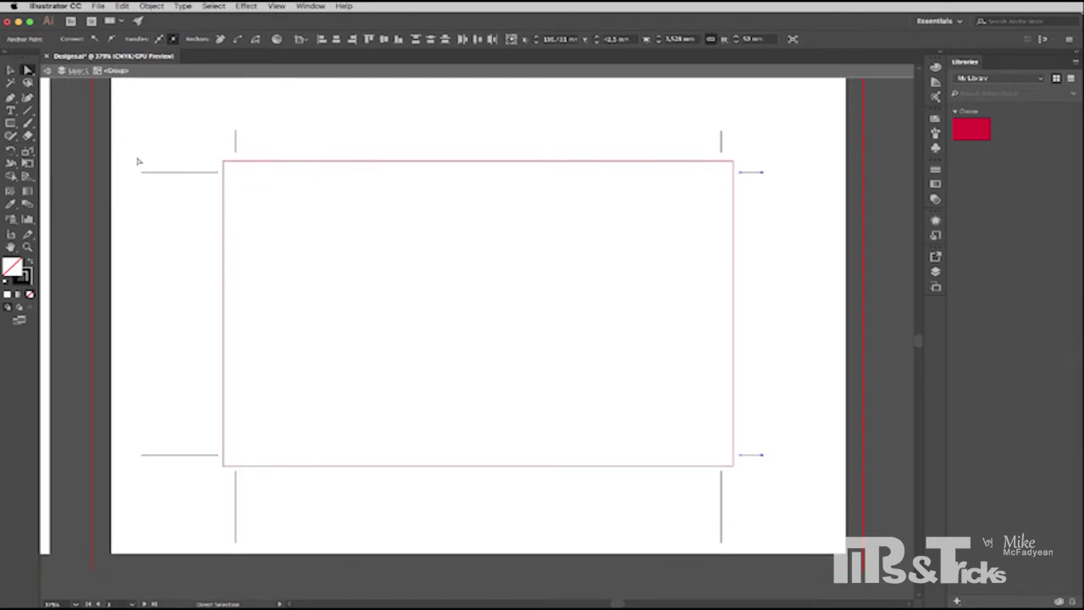
{"action": "left_click_drag", "start_coordinate": [133, 158], "coordinate": [158, 466]}
{"action": "key", "text": "shift+Right"}
{"action": "key", "text": "shift+Right"}
{"action": "key", "text": "shift+Right"}
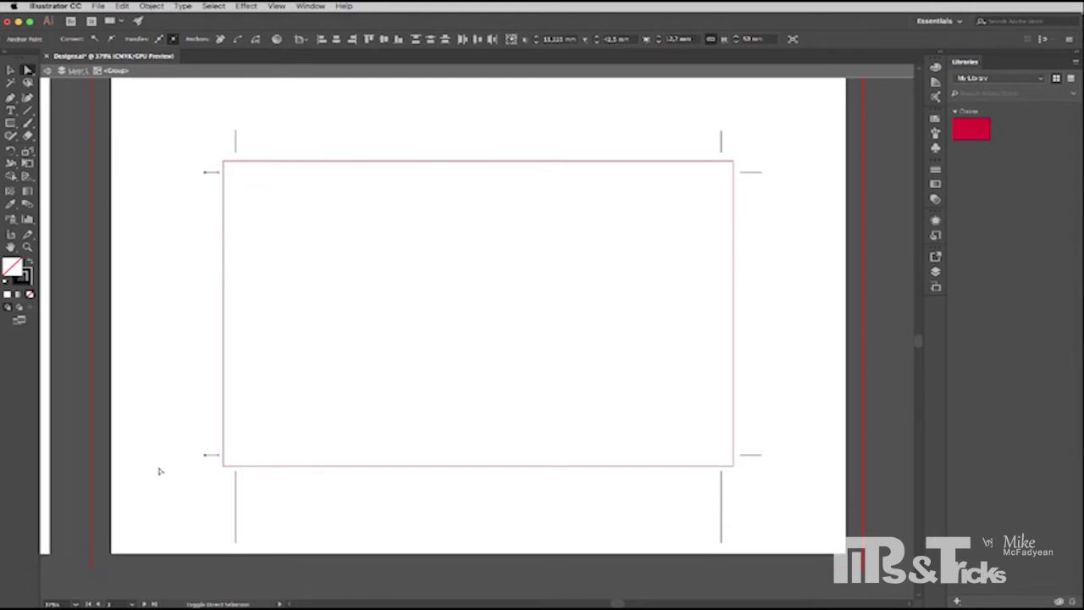
{"action": "left_click_drag", "start_coordinate": [235, 535], "coordinate": [754, 556]}
{"action": "key", "text": "shift+Up"}
{"action": "key", "text": "shift+Up"}
{"action": "key", "text": "shift+Up"}
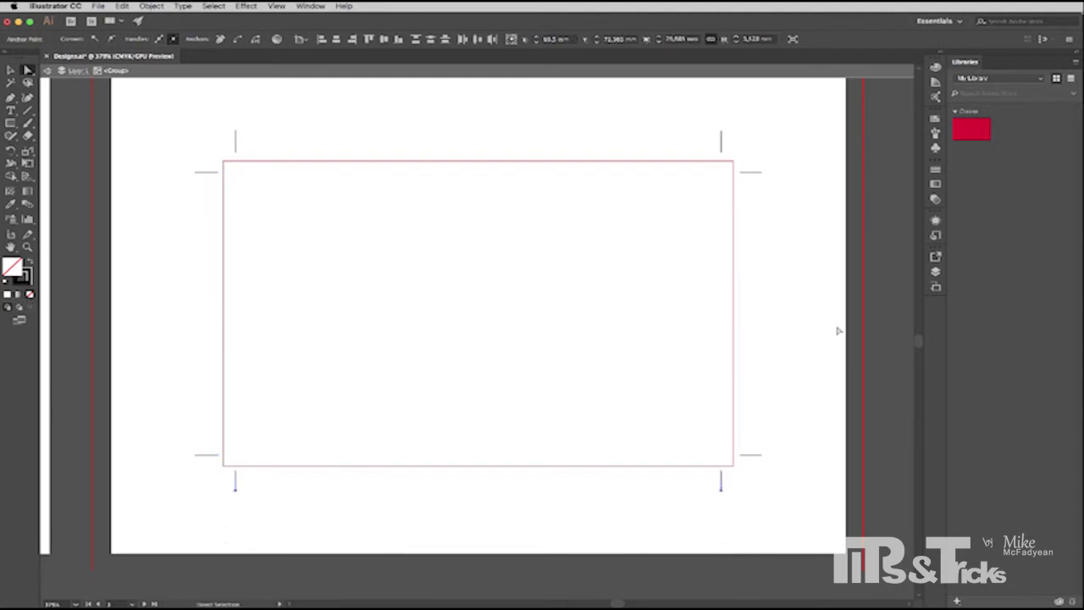
{"action": "left_click", "coordinate": [10, 71]}
{"action": "left_click", "coordinate": [161, 229]}
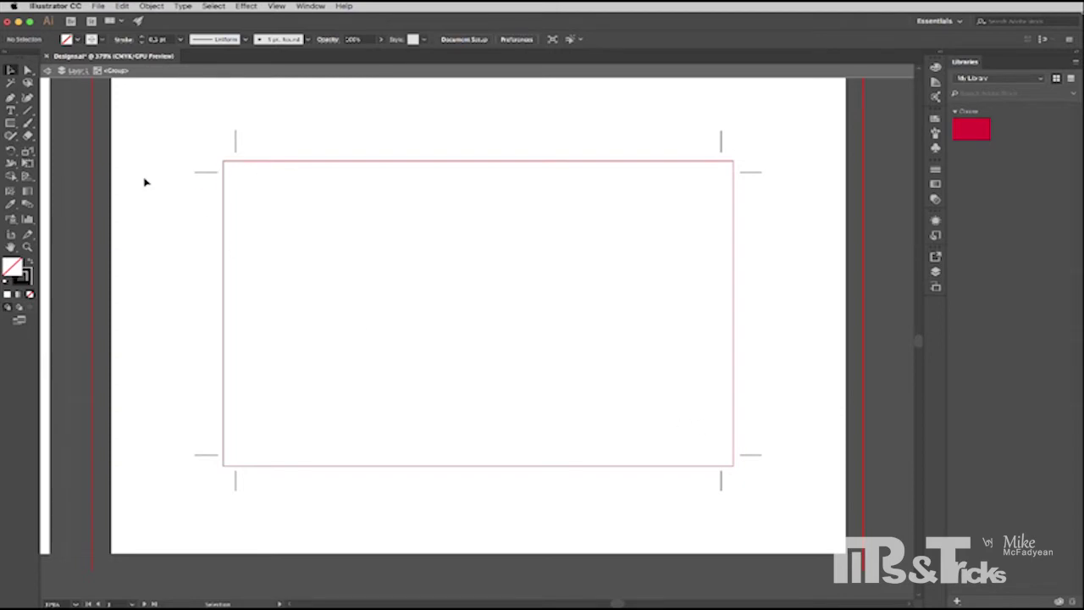
Exit the group and fill the inner card rectangle with a light grey swatch
{"action": "double_click", "coordinate": [146, 127]}
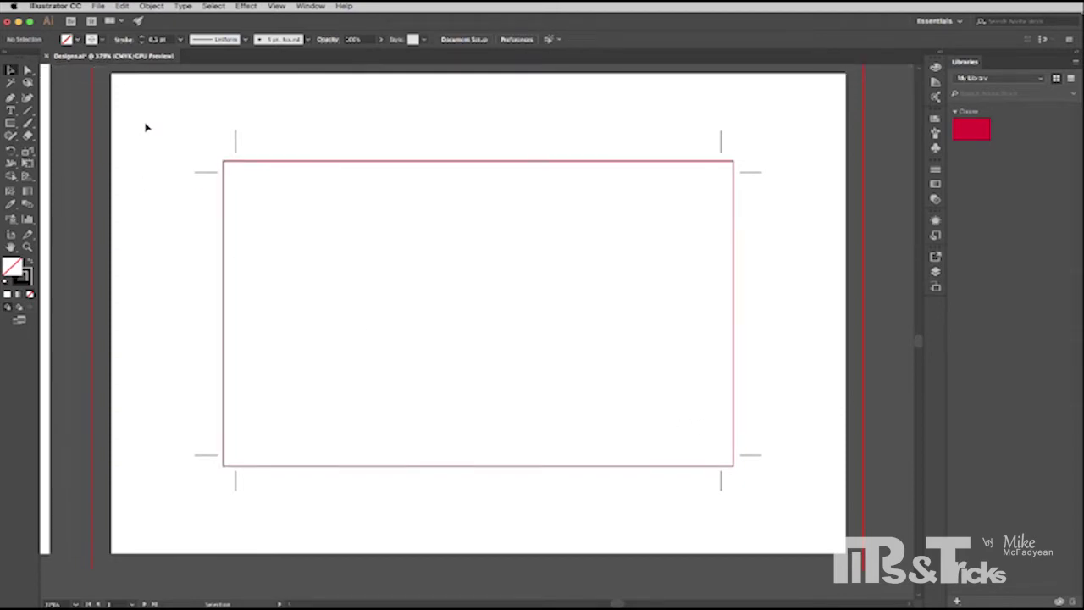
{"action": "left_click", "coordinate": [259, 177]}
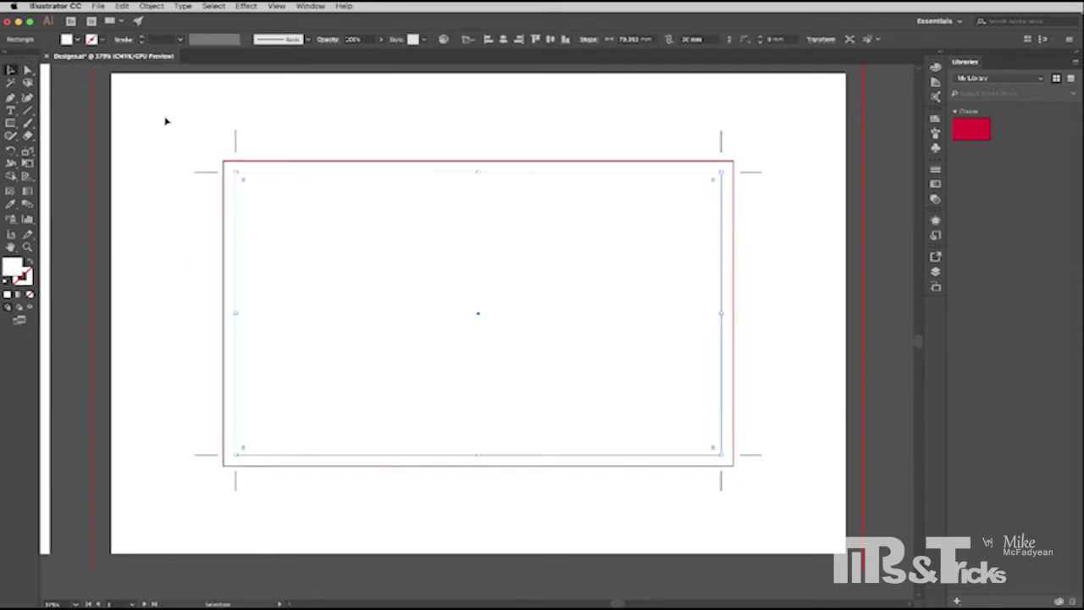
{"action": "left_click", "coordinate": [77, 39]}
{"action": "left_click", "coordinate": [80, 90]}
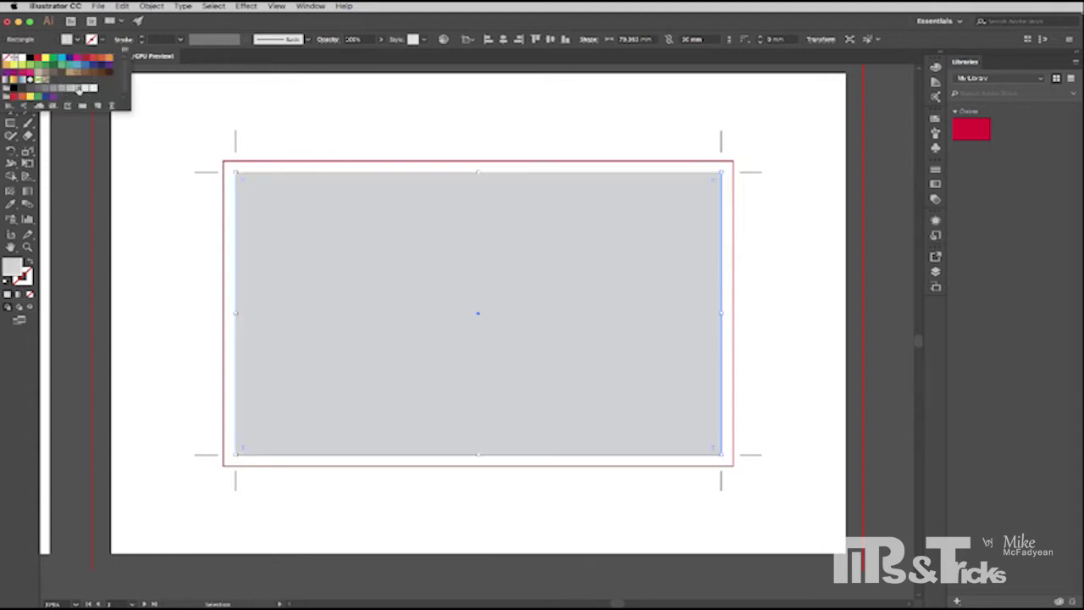
{"action": "left_click", "coordinate": [141, 266]}
{"action": "left_click", "coordinate": [162, 264]}
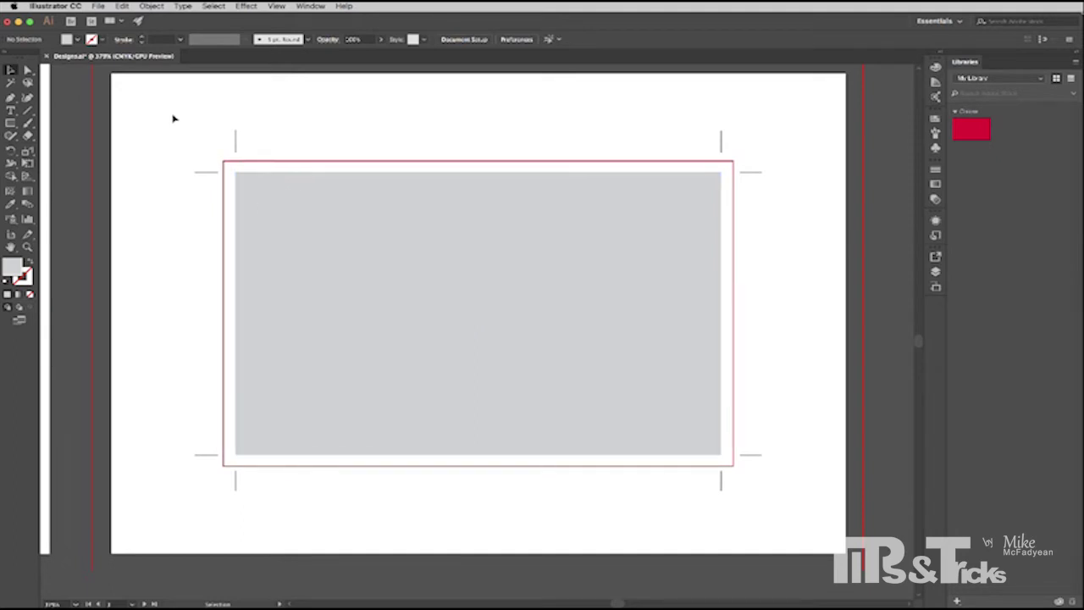
Turn the grey card and its trim marks into a symbol named 'Business Card'
{"action": "left_click_drag", "start_coordinate": [174, 118], "coordinate": [772, 500]}
{"action": "left_click", "coordinate": [936, 148]}
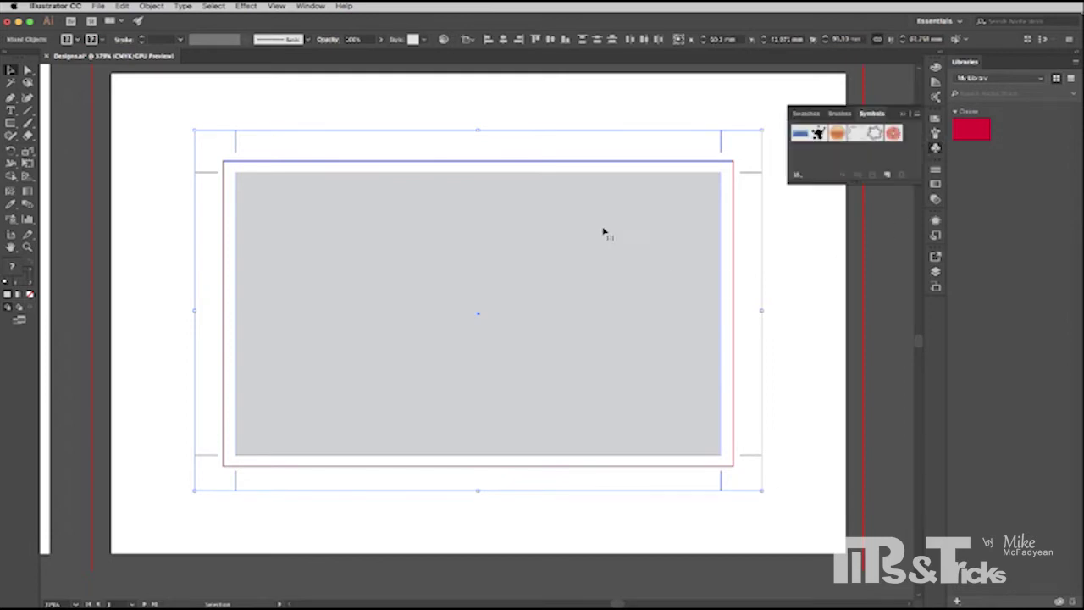
{"action": "left_click_drag", "start_coordinate": [603, 232], "coordinate": [825, 158]}
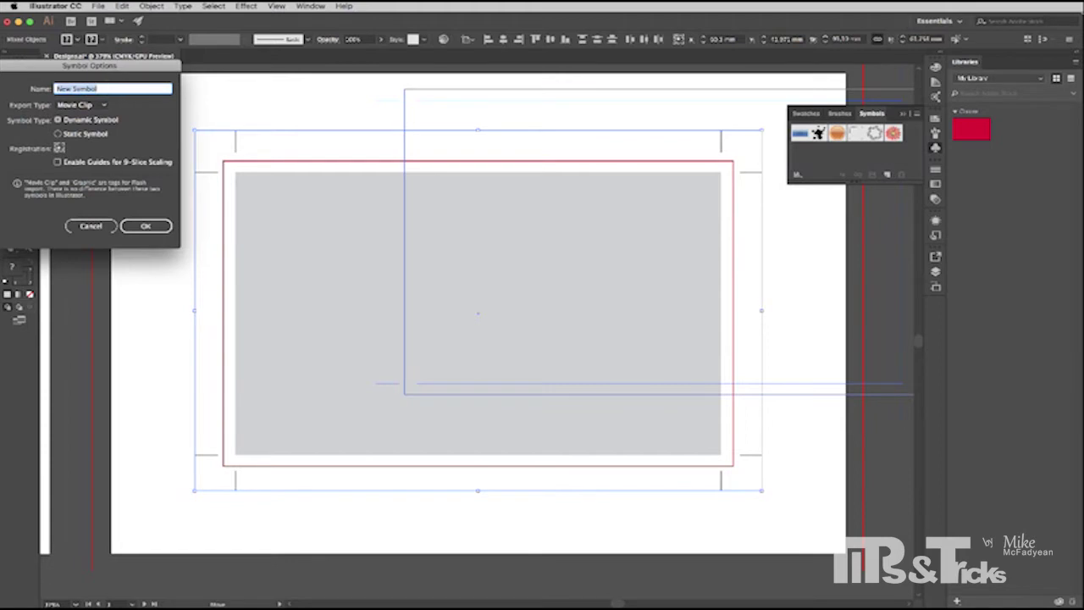
{"action": "type", "text": "Business Card"}
{"action": "key", "text": "Return"}
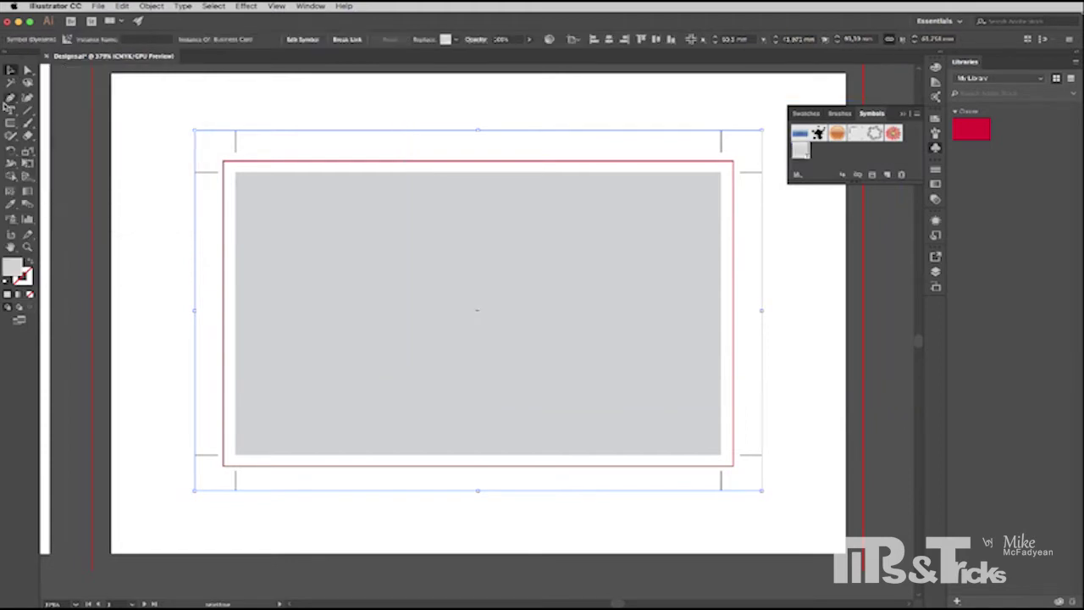
{"action": "key", "text": "super+alt+0"}
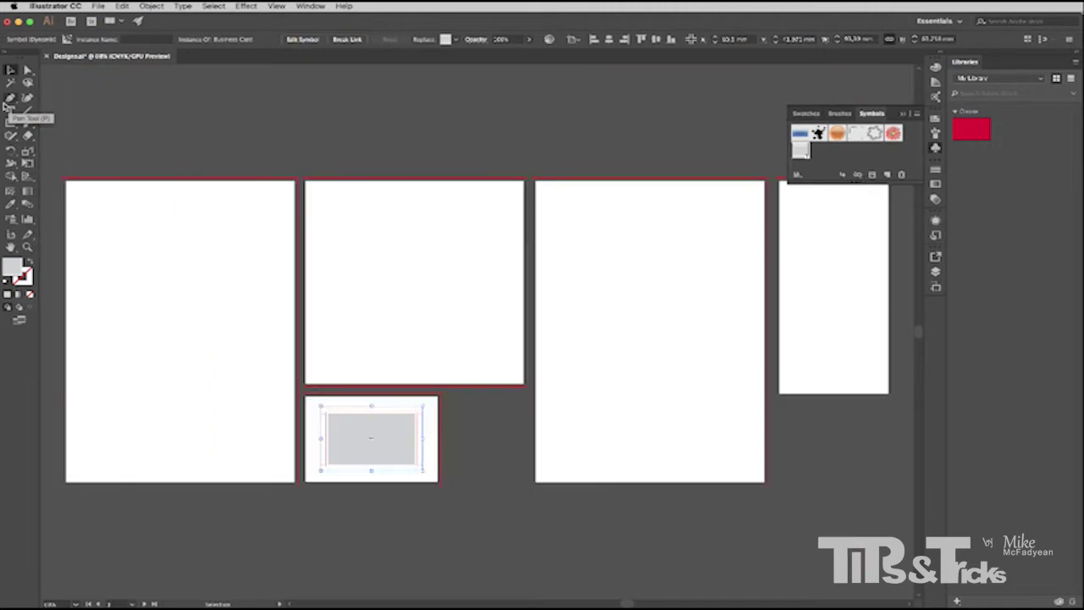
Place Business Card symbols on the large artboard and repeat copies into four rows of two
{"action": "left_click", "coordinate": [615, 252]}
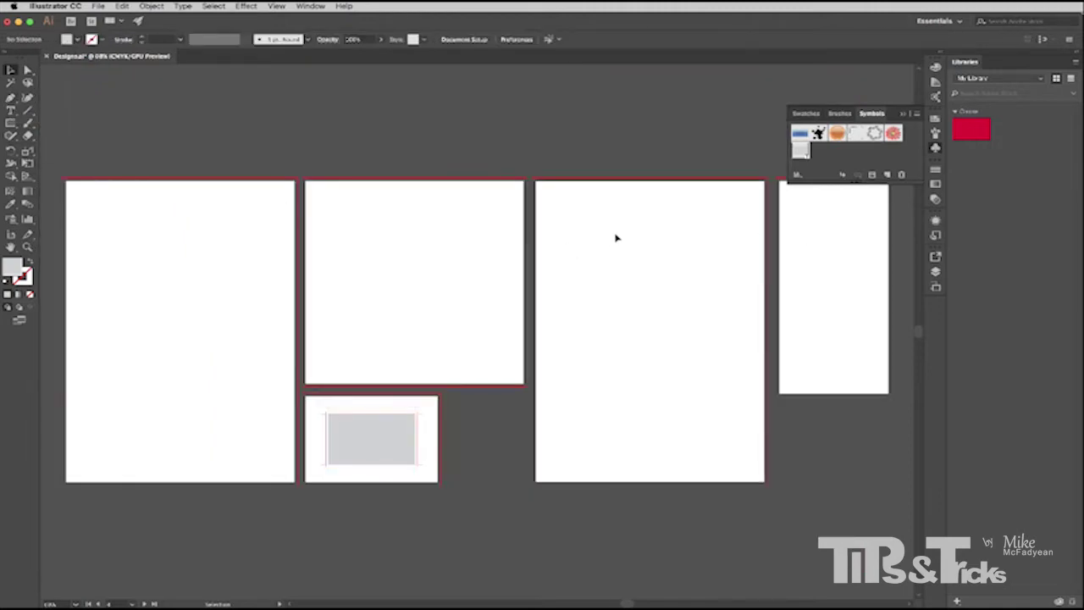
{"action": "key", "text": "super+0"}
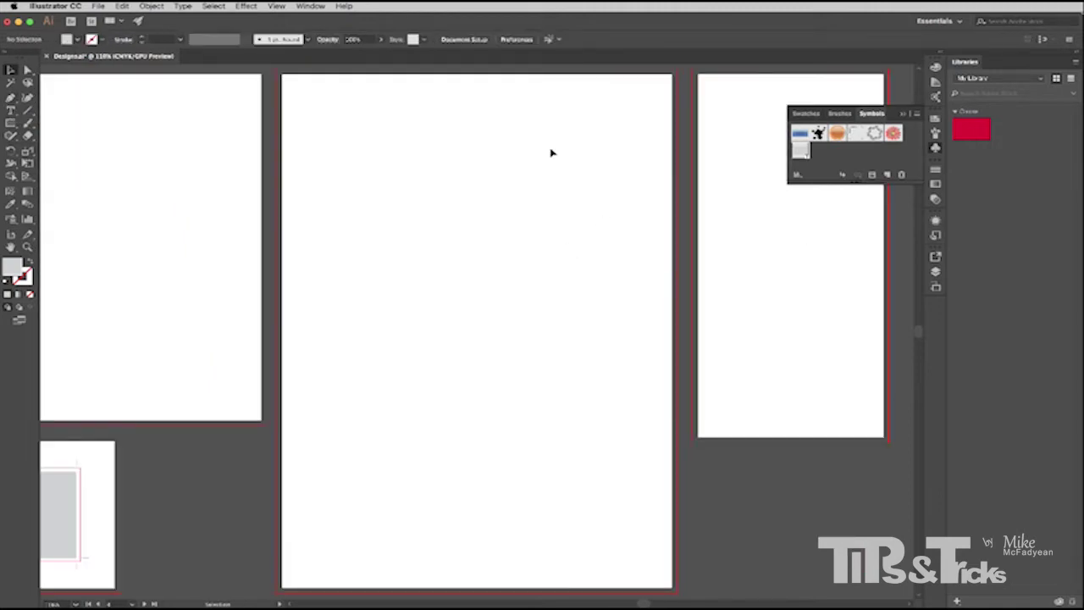
{"action": "left_click_drag", "start_coordinate": [800, 150], "coordinate": [500, 244]}
{"action": "left_click", "coordinate": [418, 170], "text": "shift"}
{"action": "key", "text": "super+d"}
{"action": "key", "text": "super+d"}
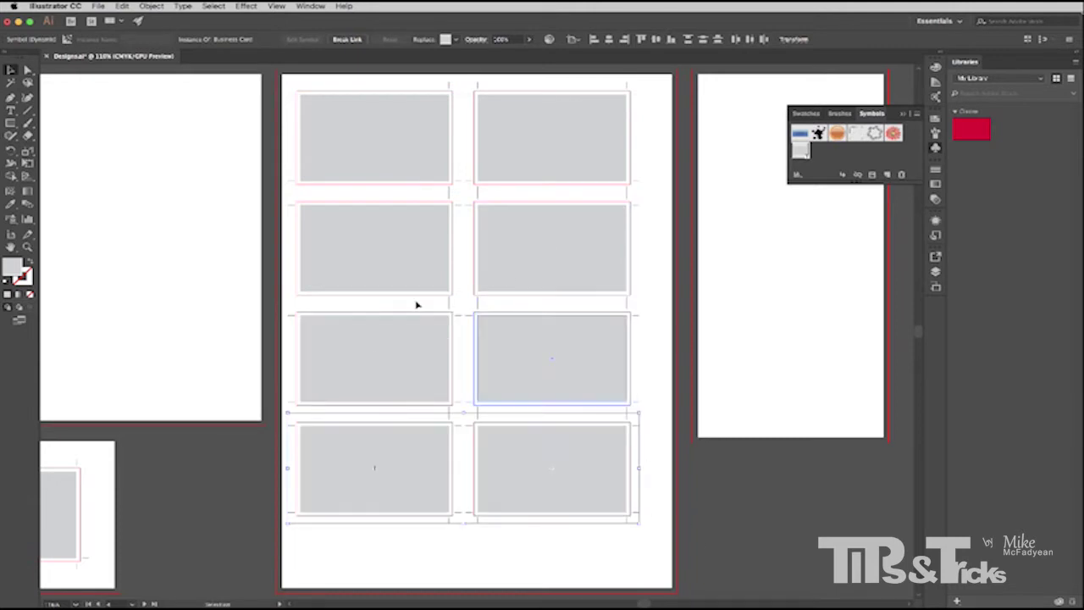
Nudge the eight-card grid slightly right and down into position
{"action": "left_click_drag", "start_coordinate": [286, 126], "coordinate": [537, 457]}
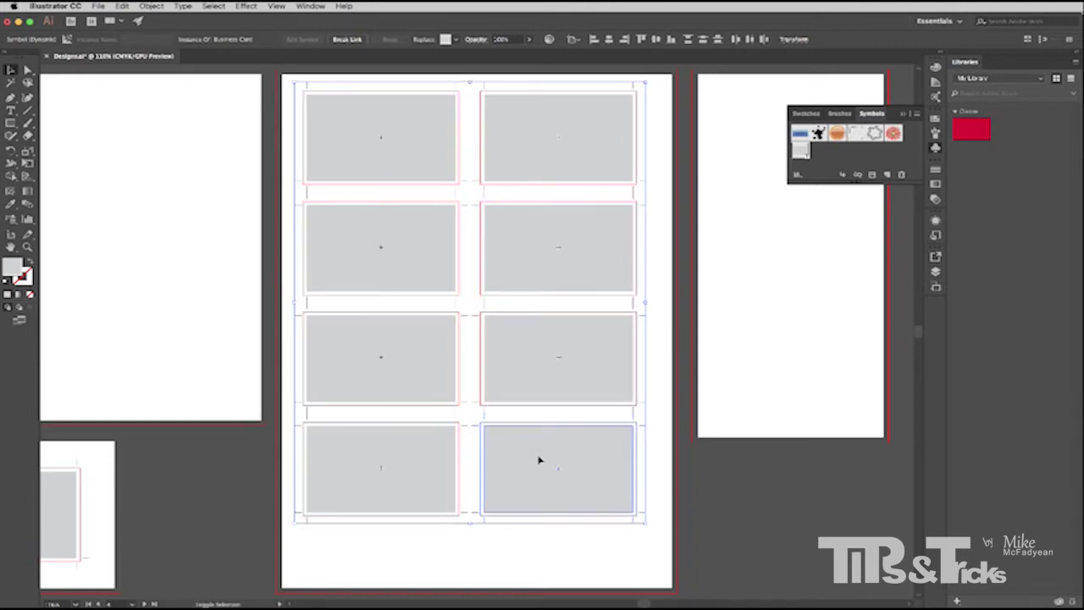
{"action": "key", "text": "Right"}
{"action": "key", "text": "Up"}
{"action": "key", "text": "Up"}
{"action": "key", "text": "Down"}
{"action": "key", "text": "Down"}
{"action": "key", "text": "Down"}
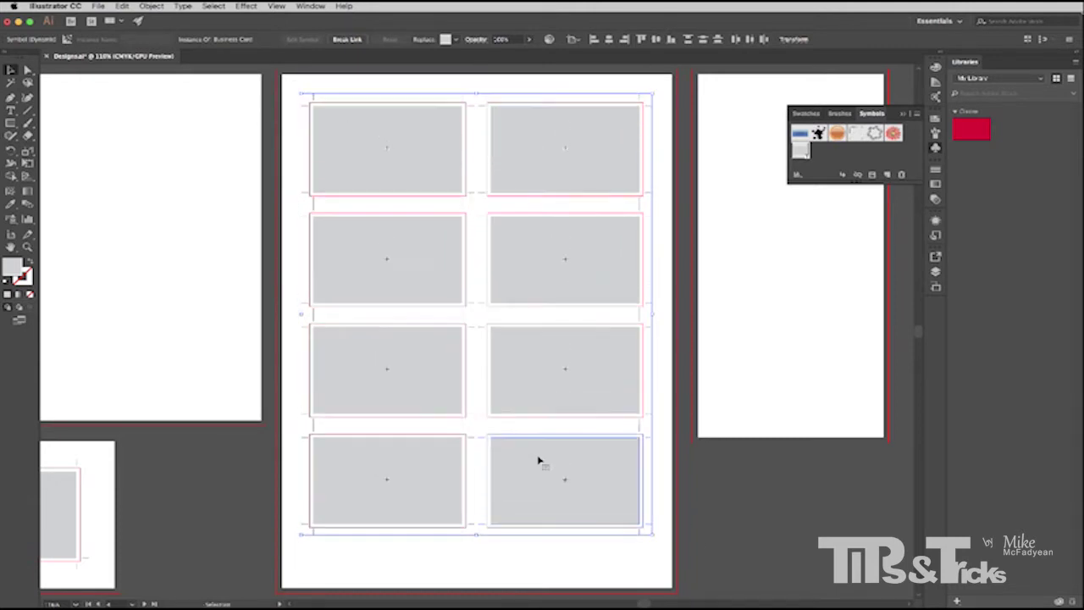
{"action": "key", "text": "Right"}
{"action": "key", "text": "Down"}
{"action": "key", "text": "Down"}
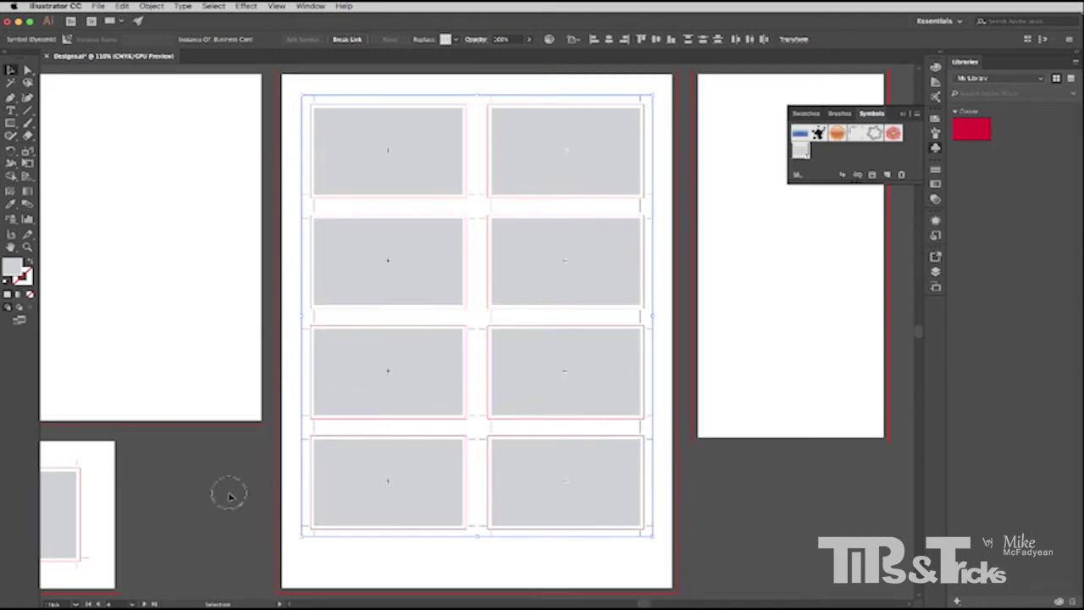
{"action": "left_click", "coordinate": [229, 496]}
Inside the Business Card symbol, draw a circle near the upper left and fill it red
{"action": "scroll", "coordinate": [205, 484], "scroll_direction": "left", "scroll_amount": 3}
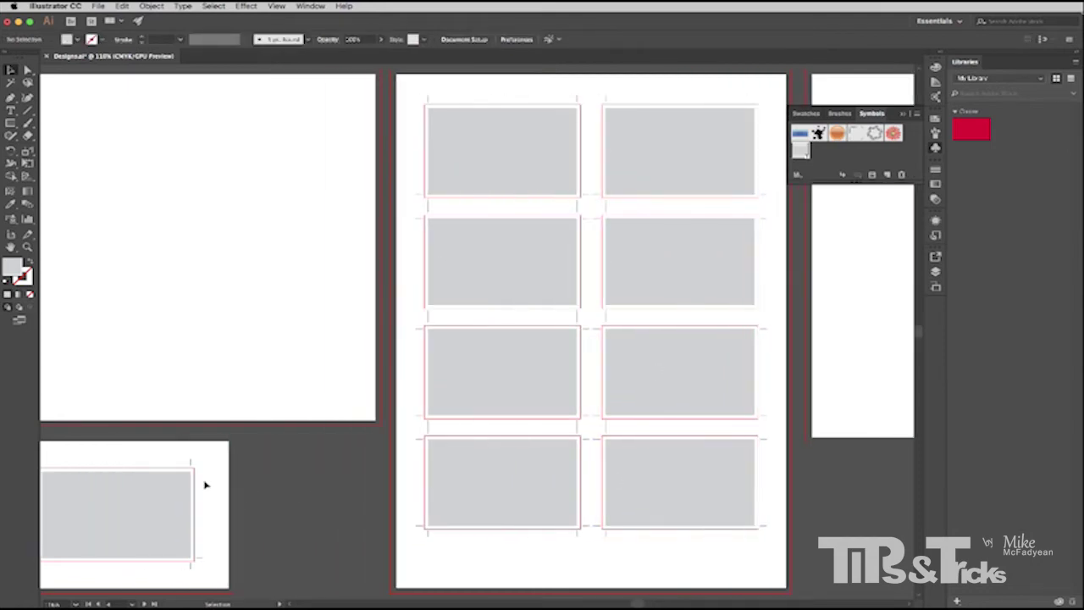
{"action": "double_click", "coordinate": [155, 503]}
{"action": "left_click", "coordinate": [649, 330]}
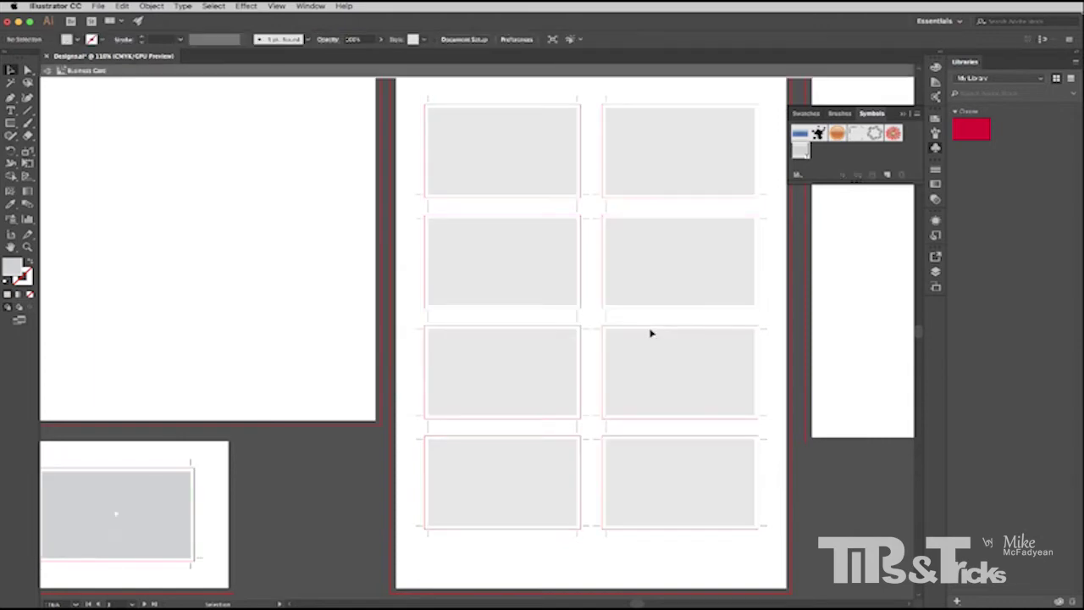
{"action": "scroll", "coordinate": [195, 494], "scroll_direction": "left", "scroll_amount": 4}
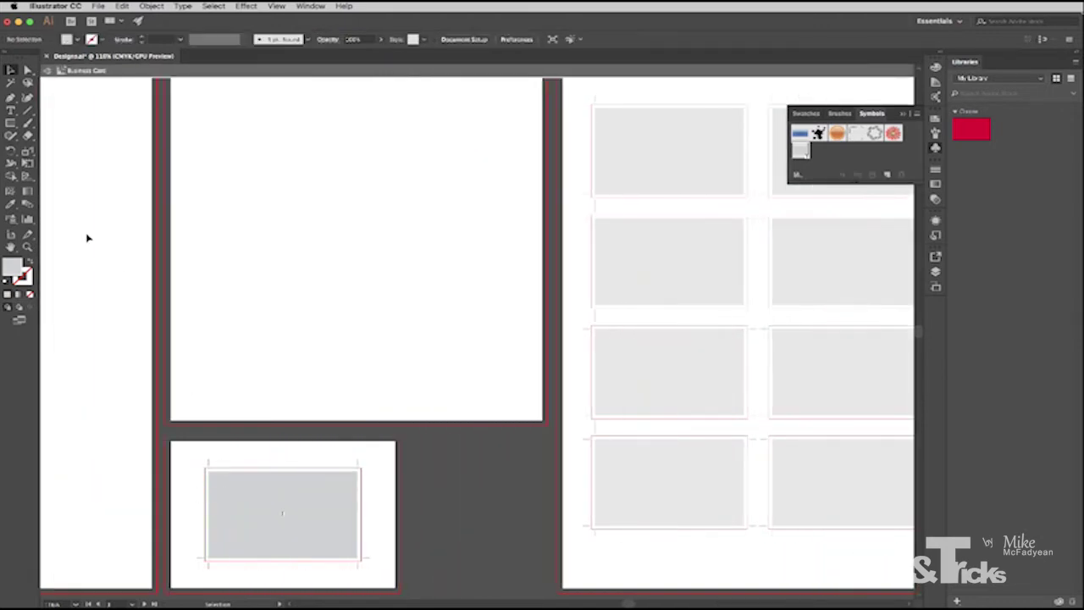
{"action": "left_click_drag", "start_coordinate": [15, 124], "coordinate": [49, 150]}
{"action": "left_click_drag", "start_coordinate": [212, 474], "coordinate": [282, 514]}
{"action": "left_click", "coordinate": [75, 40]}
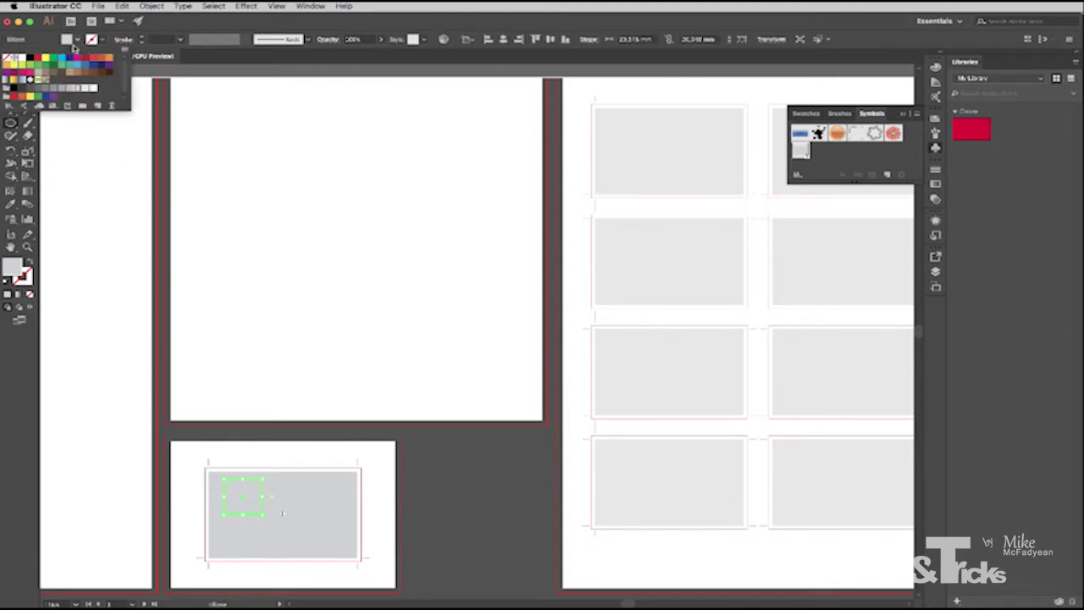
{"action": "left_click", "coordinate": [84, 60]}
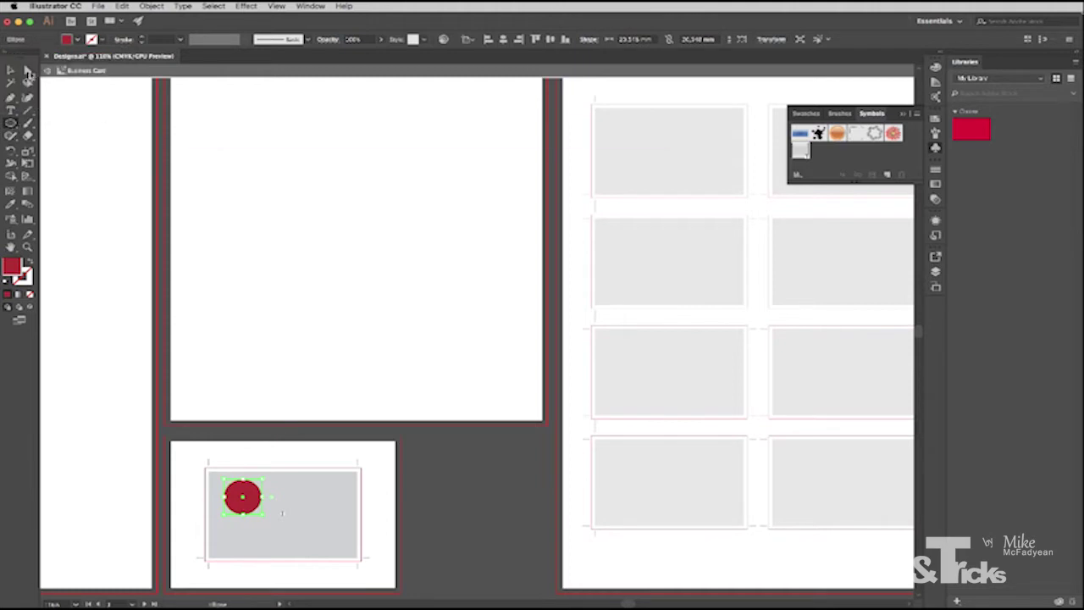
Exit symbol editing and scroll across the artboard to check all eight cards updated
{"action": "key", "text": "v"}
{"action": "double_click", "coordinate": [479, 500]}
{"action": "scroll", "coordinate": [401, 438], "scroll_direction": "right", "scroll_amount": 5}
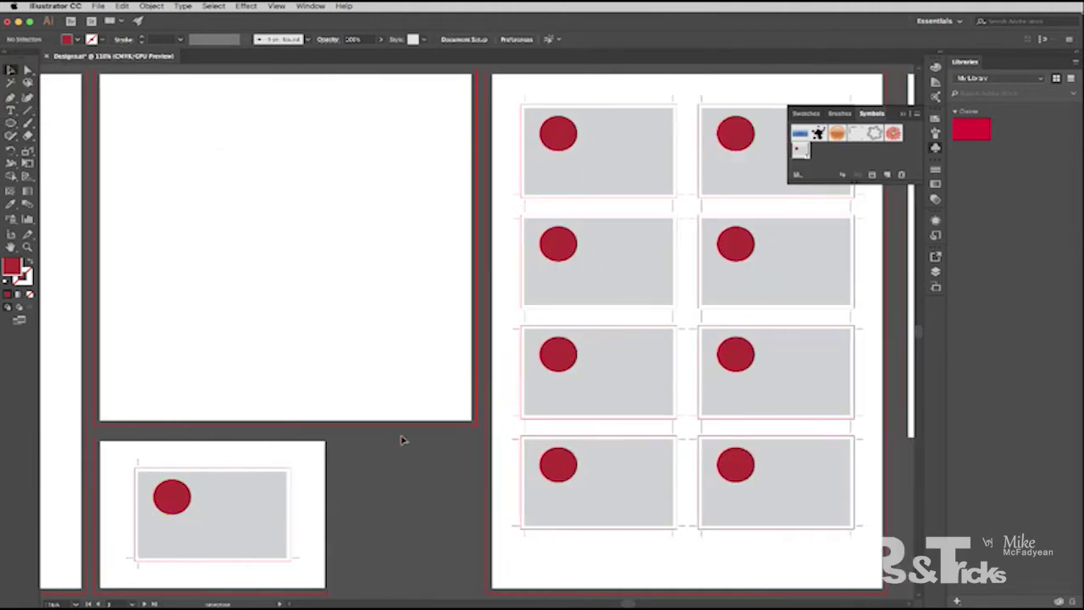
{"action": "scroll", "coordinate": [404, 440], "scroll_direction": "right", "scroll_amount": 1}
{"action": "scroll", "coordinate": [403, 440], "scroll_direction": "up", "scroll_amount": 1}
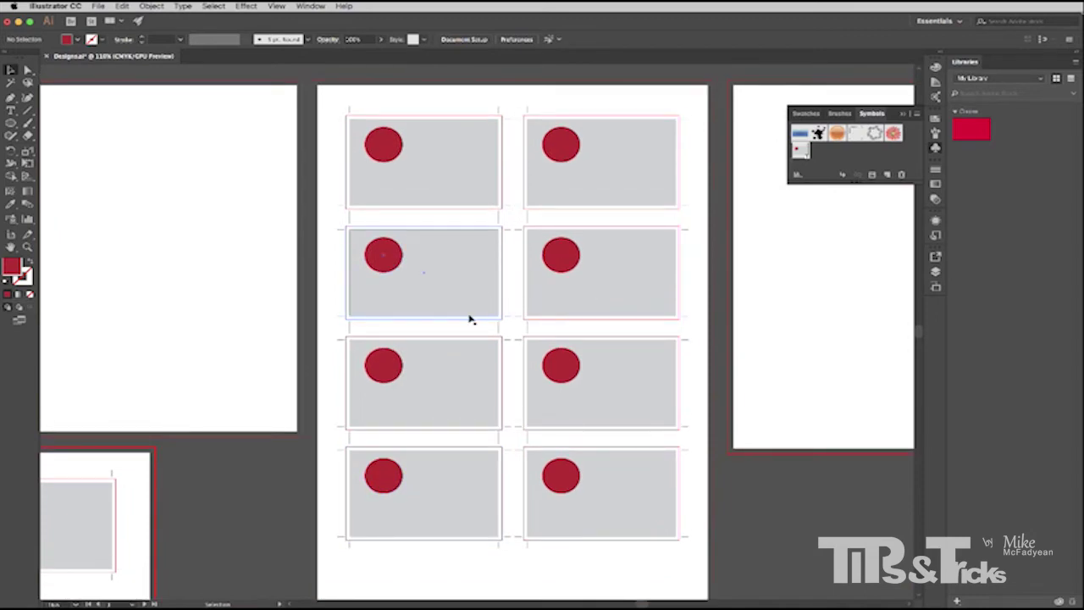
{"action": "scroll", "coordinate": [438, 415], "scroll_direction": "left", "scroll_amount": 5}
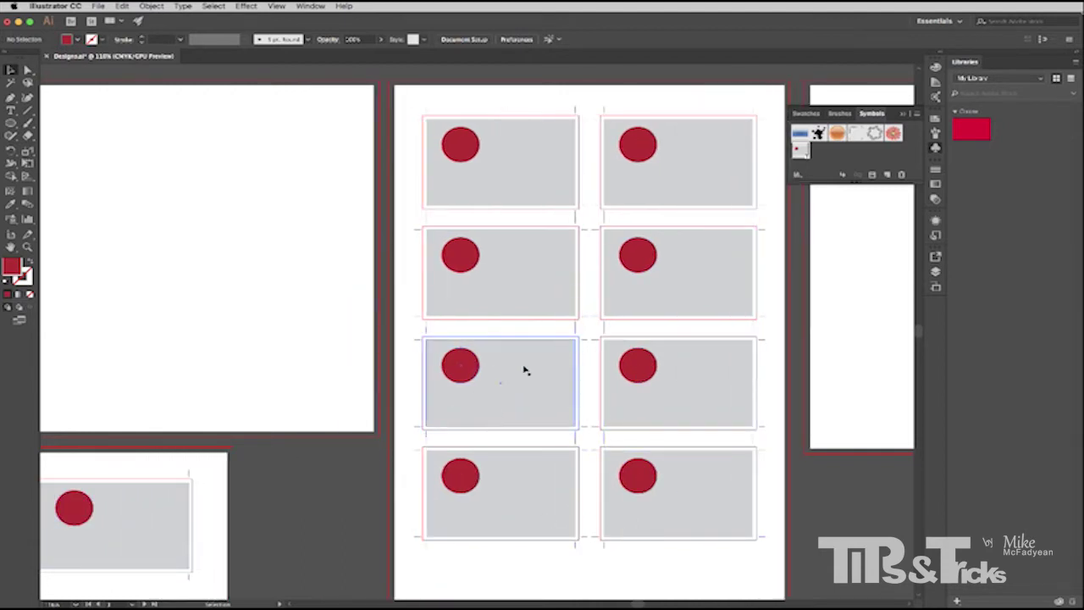
{"action": "scroll", "coordinate": [523, 369], "scroll_direction": "right", "scroll_amount": 1}
{"action": "scroll", "coordinate": [521, 368], "scroll_direction": "right", "scroll_amount": 3}
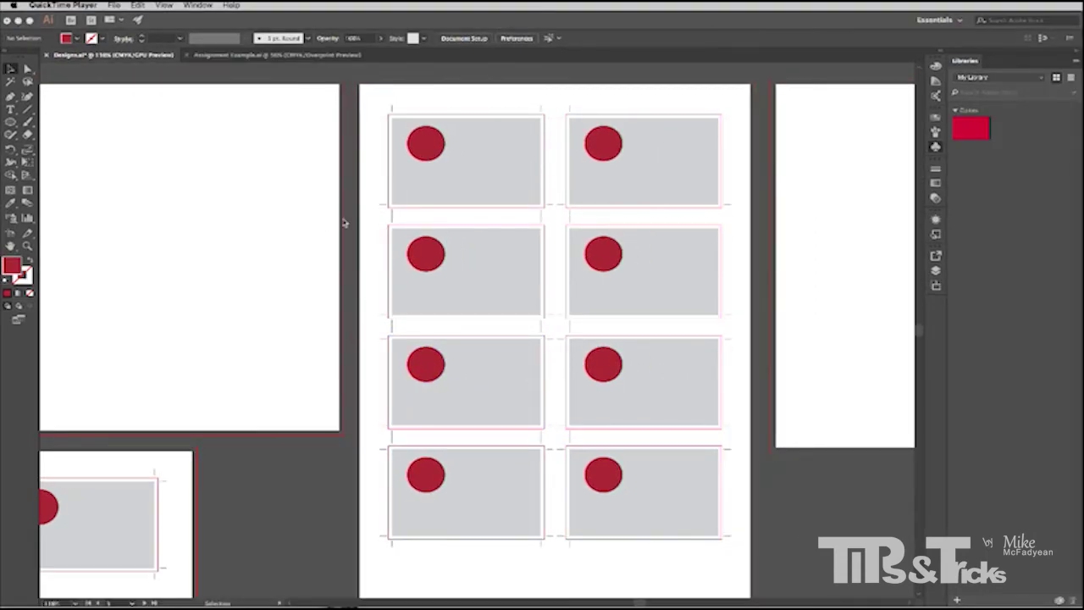
{"action": "scroll", "coordinate": [345, 222], "scroll_direction": "left", "scroll_amount": 10}
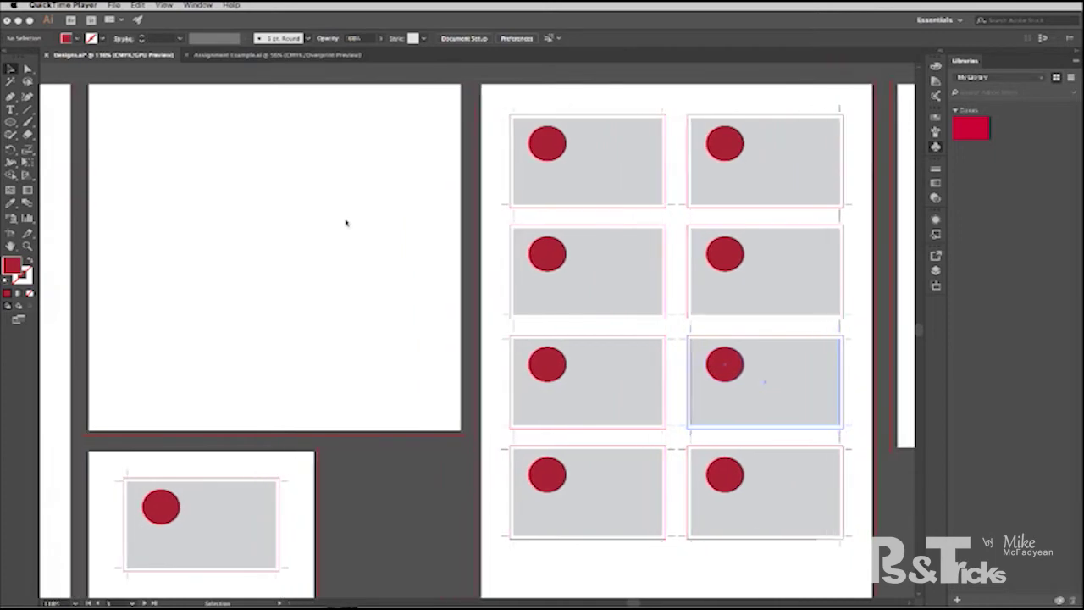
{"action": "scroll", "coordinate": [345, 221], "scroll_direction": "right", "scroll_amount": 1}
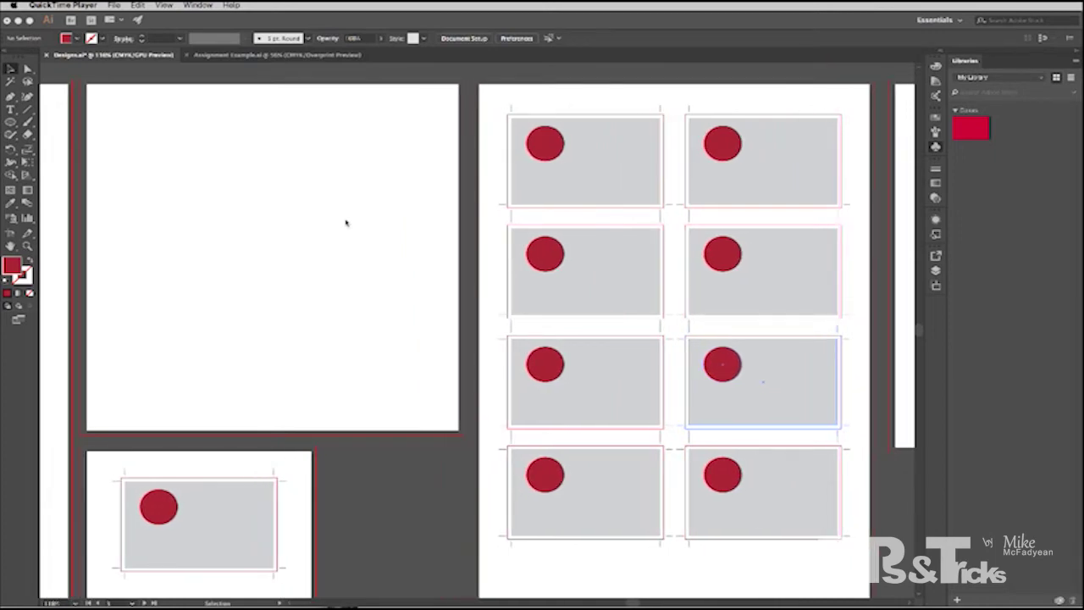
{"action": "left_click", "coordinate": [350, 56]}
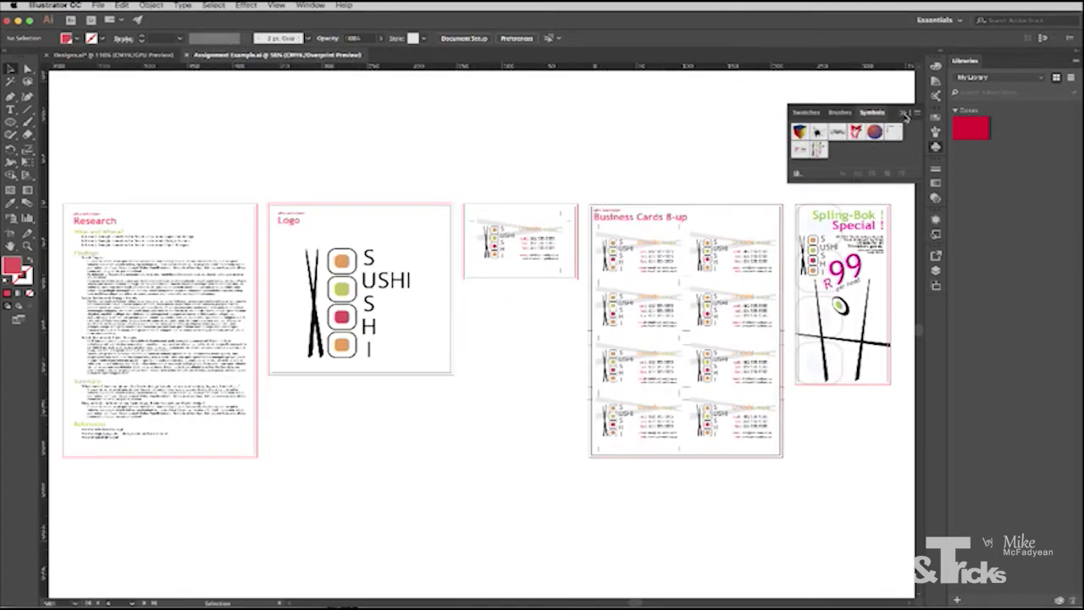
{"action": "left_click", "coordinate": [903, 113]}
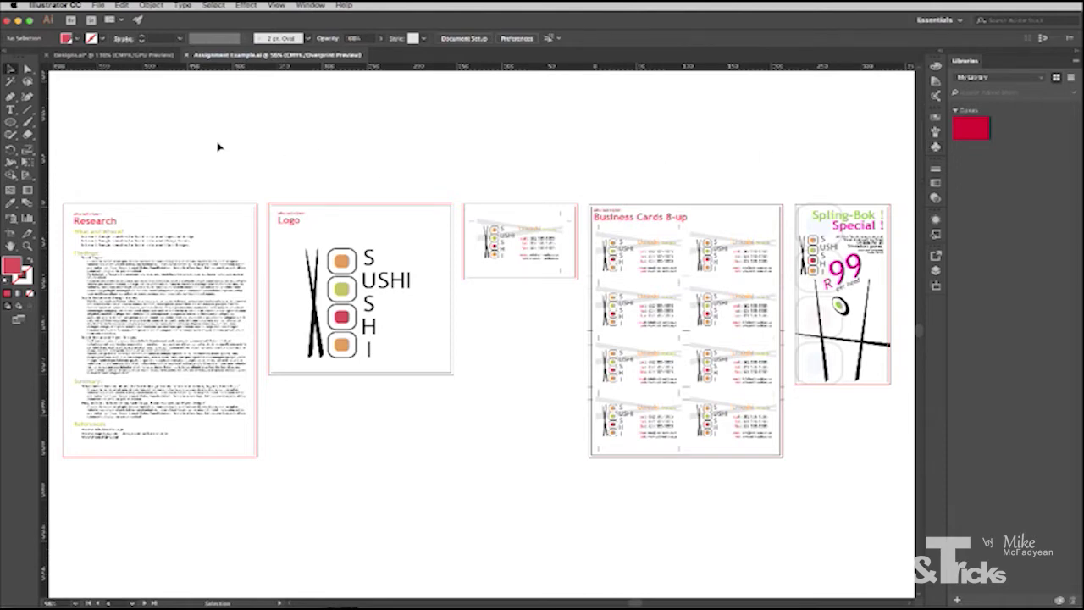
{"action": "left_click", "coordinate": [166, 230]}
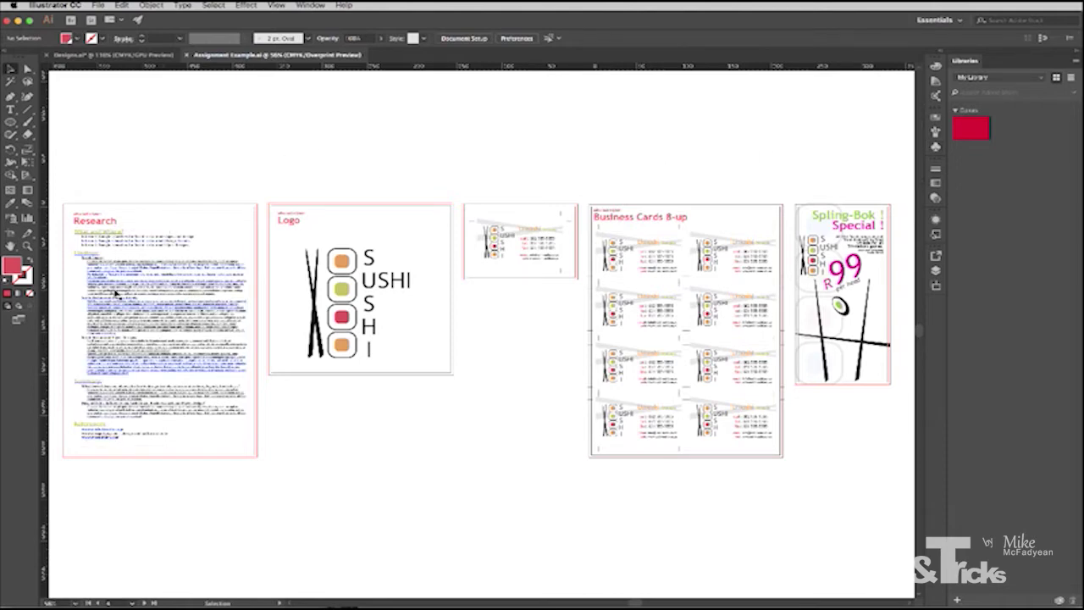
{"action": "left_click", "coordinate": [292, 326]}
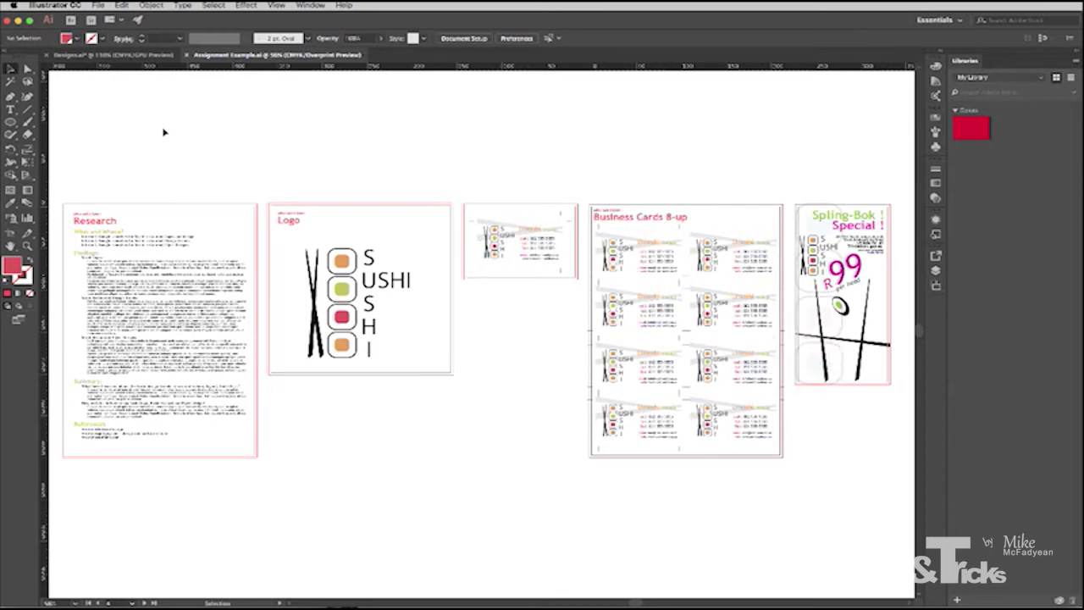
{"action": "left_click", "coordinate": [123, 56]}
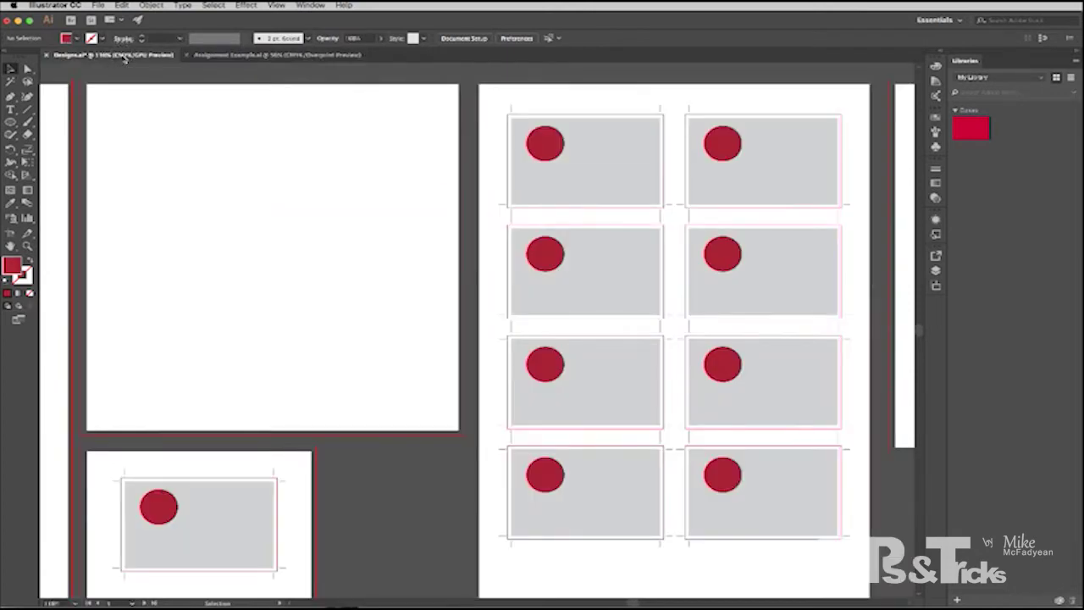
{"action": "key", "text": "super+alt+0"}
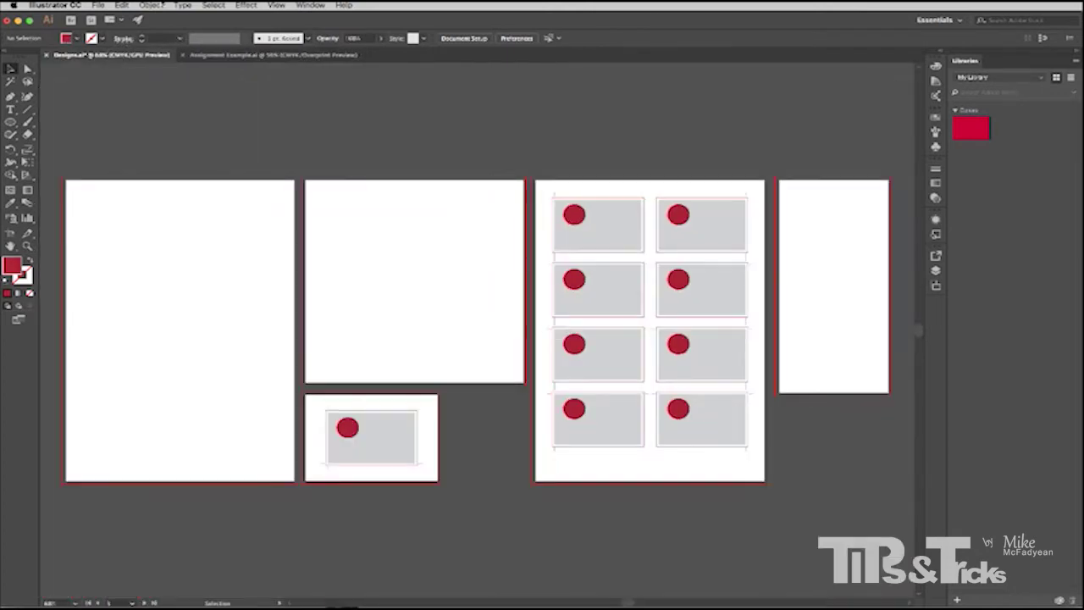
{"action": "left_click", "coordinate": [216, 56]}
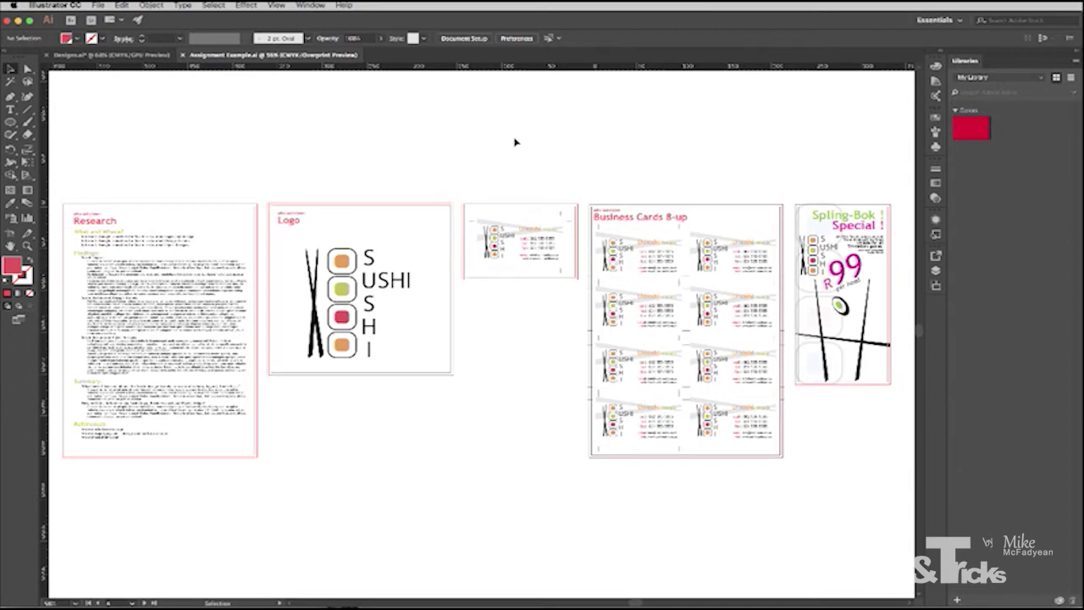
Open the Separations Preview panel, enlarged to list every colour and moved off the logo
{"action": "left_click", "coordinate": [312, 5]}
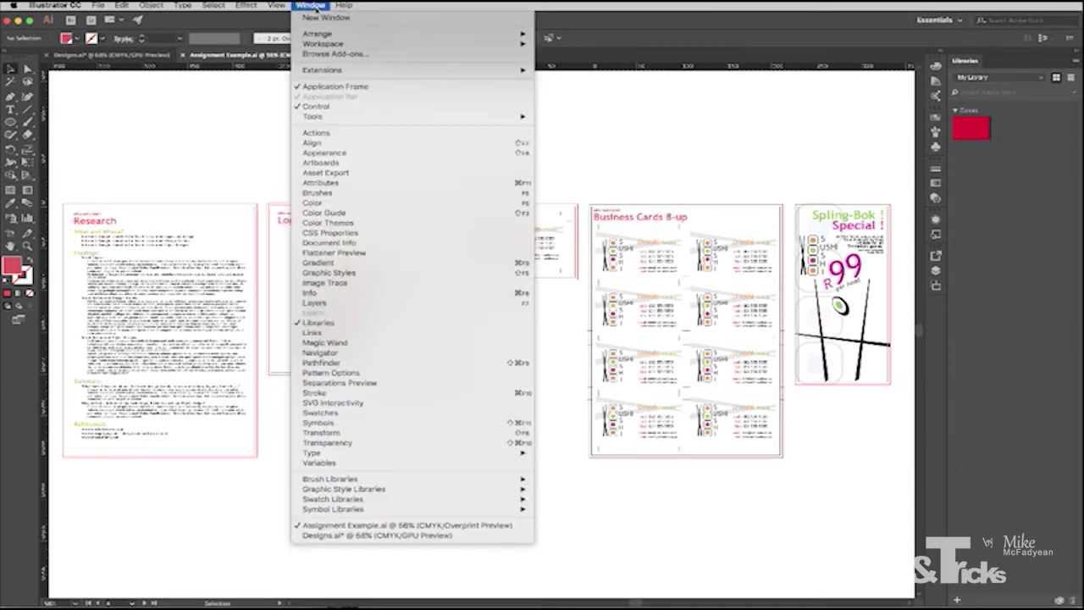
{"action": "left_click", "coordinate": [390, 382]}
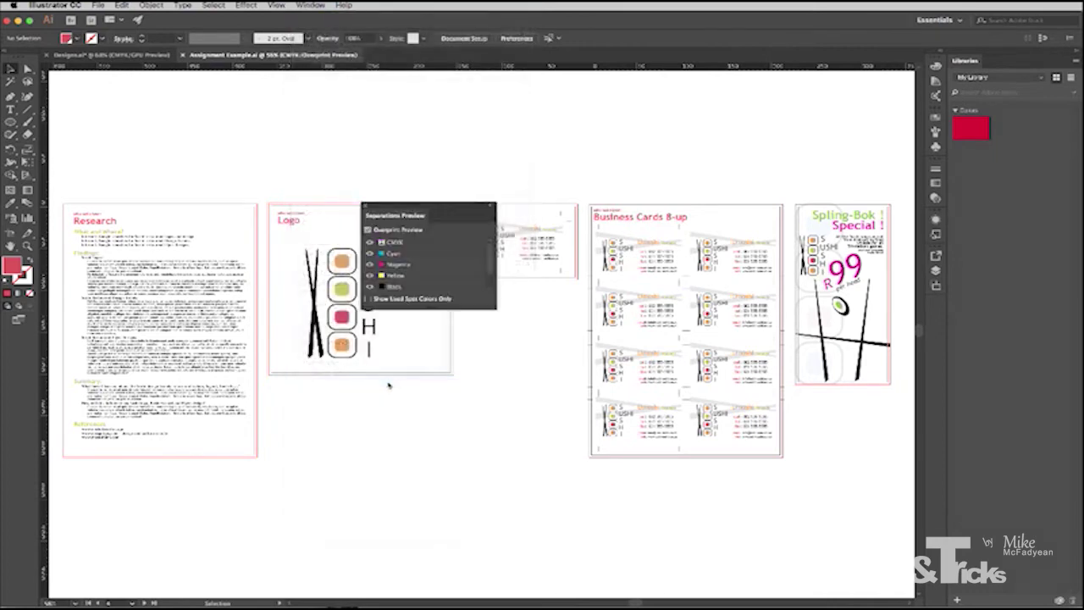
{"action": "left_click_drag", "start_coordinate": [464, 308], "coordinate": [451, 398]}
{"action": "left_click_drag", "start_coordinate": [424, 204], "coordinate": [497, 134]}
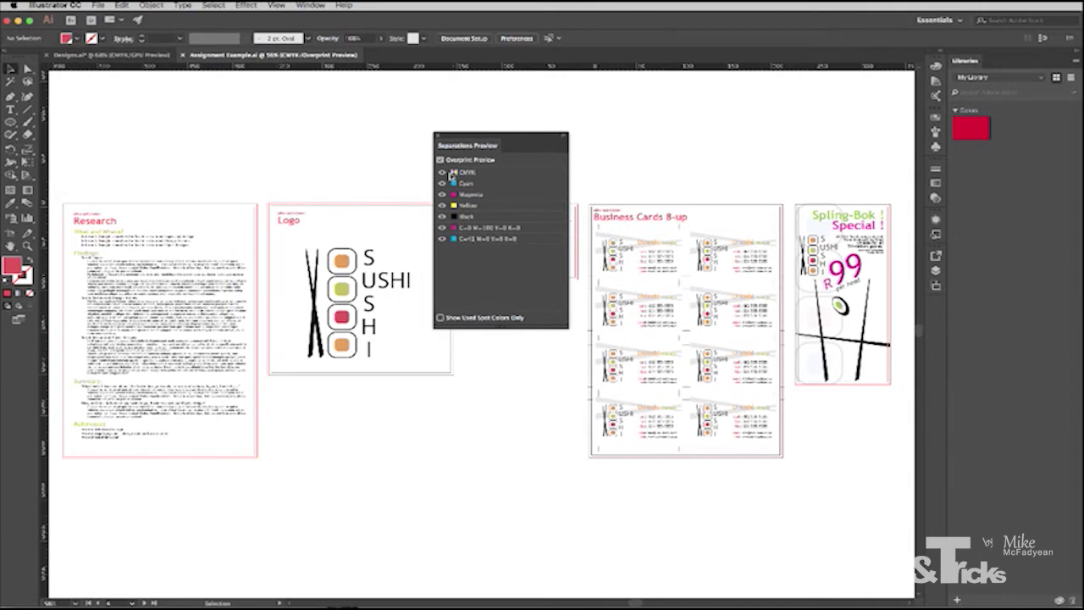
Hide and restore the CMYK and magenta spot plates, then bring up the Swatches panel
{"action": "left_click", "coordinate": [442, 173]}
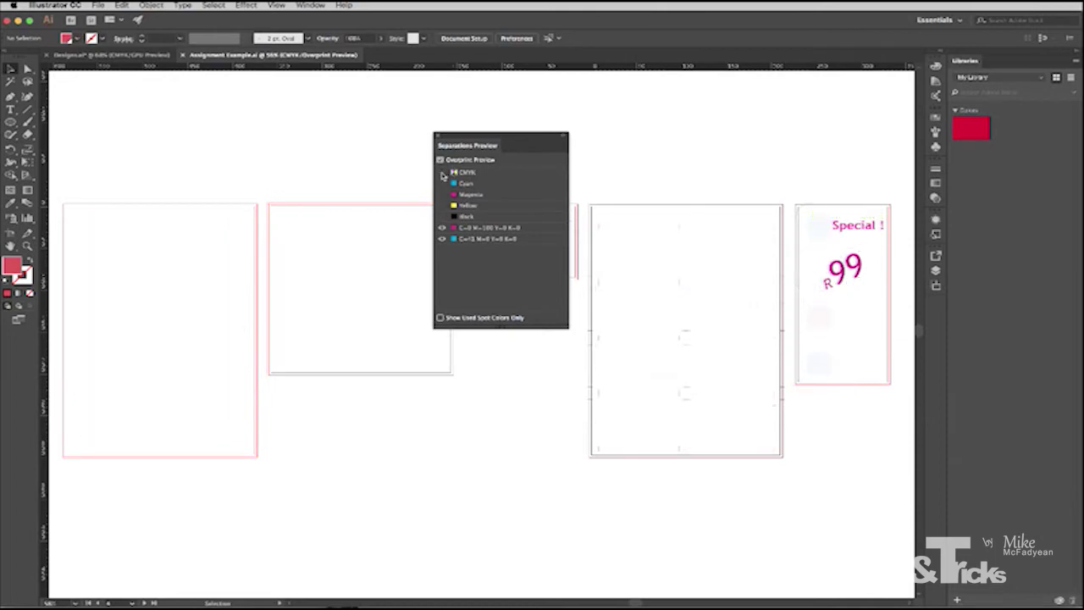
{"action": "left_click_drag", "start_coordinate": [481, 140], "coordinate": [470, 317]}
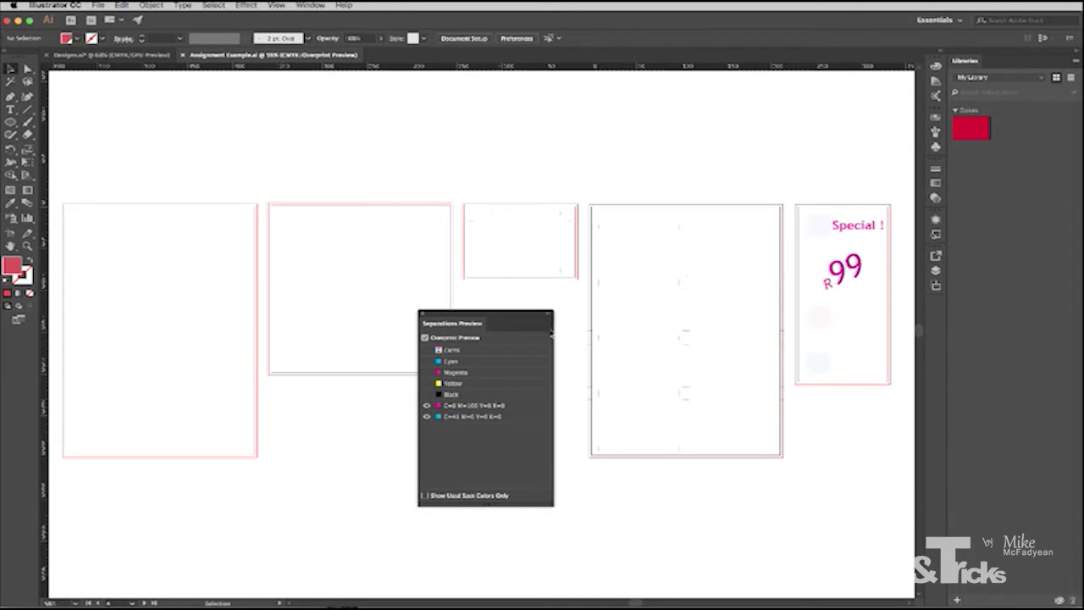
{"action": "left_click_drag", "start_coordinate": [677, 396], "coordinate": [682, 269]}
{"action": "left_click", "coordinate": [427, 406]}
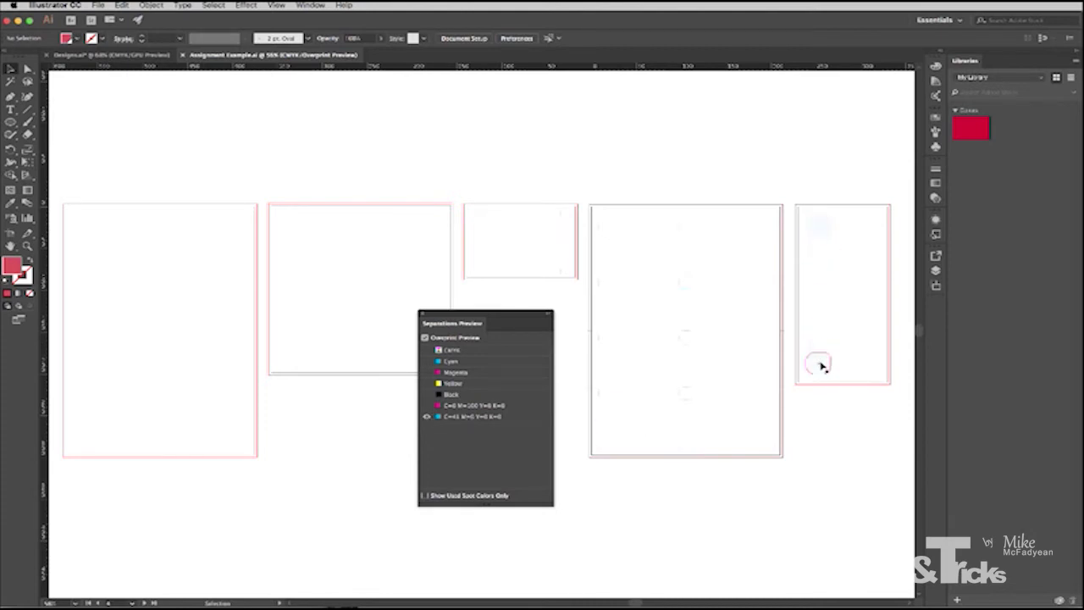
{"action": "left_click", "coordinate": [426, 406]}
{"action": "left_click", "coordinate": [427, 350]}
{"action": "left_click", "coordinate": [935, 119]}
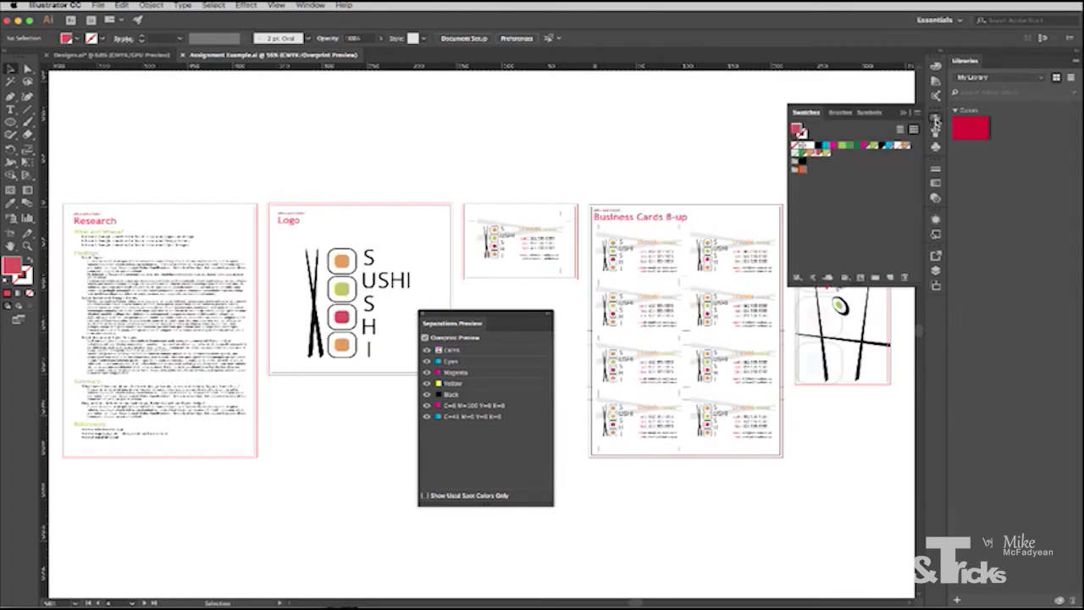
Convert the magenta and cyan spot swatches to Process Color
{"action": "double_click", "coordinate": [866, 148]}
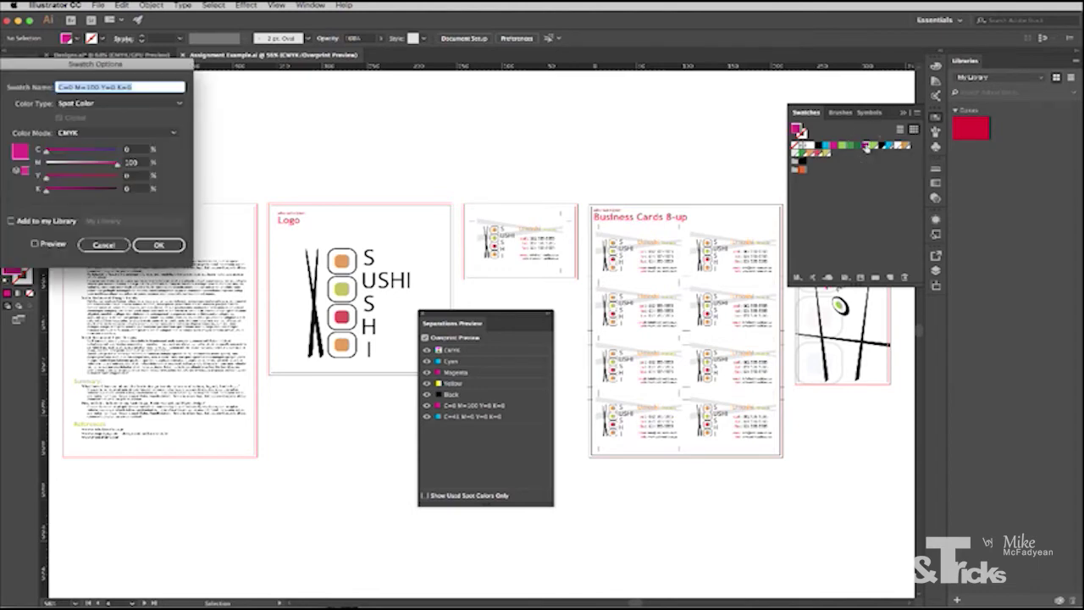
{"action": "left_click", "coordinate": [110, 104]}
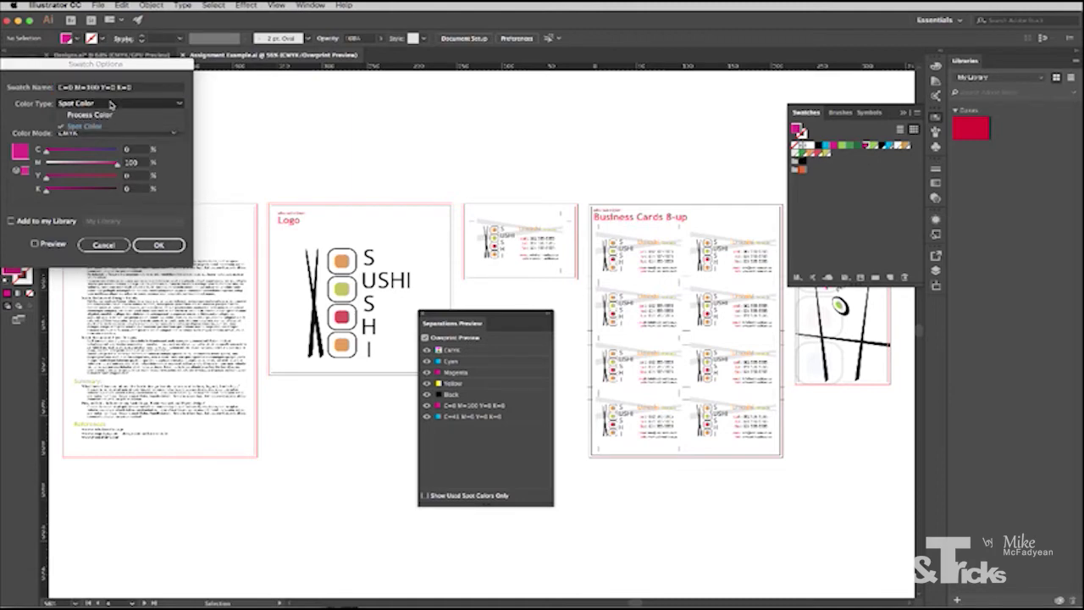
{"action": "left_click", "coordinate": [111, 114]}
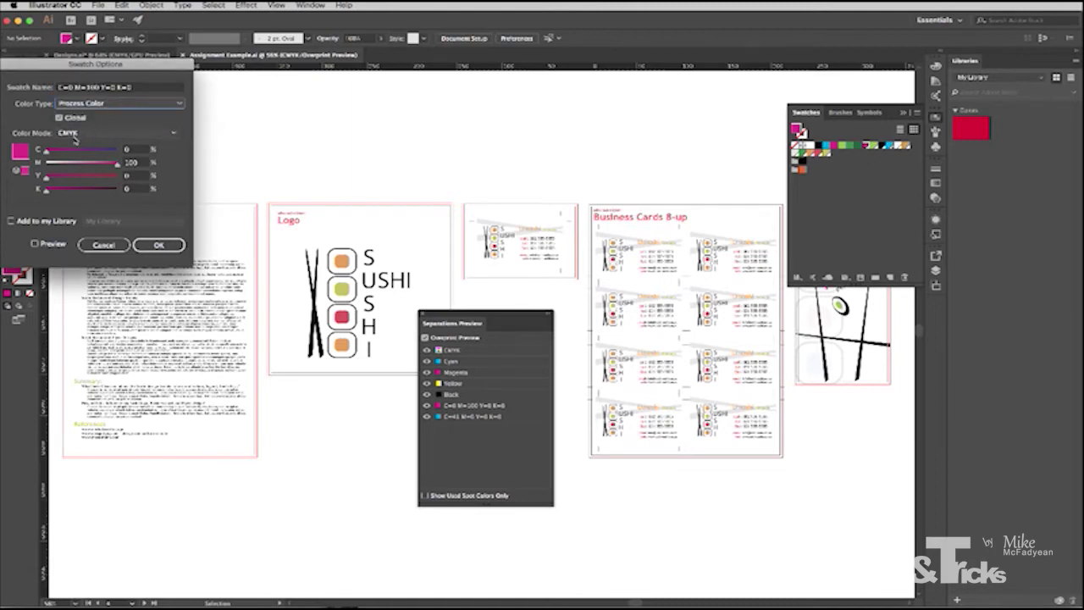
{"action": "left_click", "coordinate": [176, 248]}
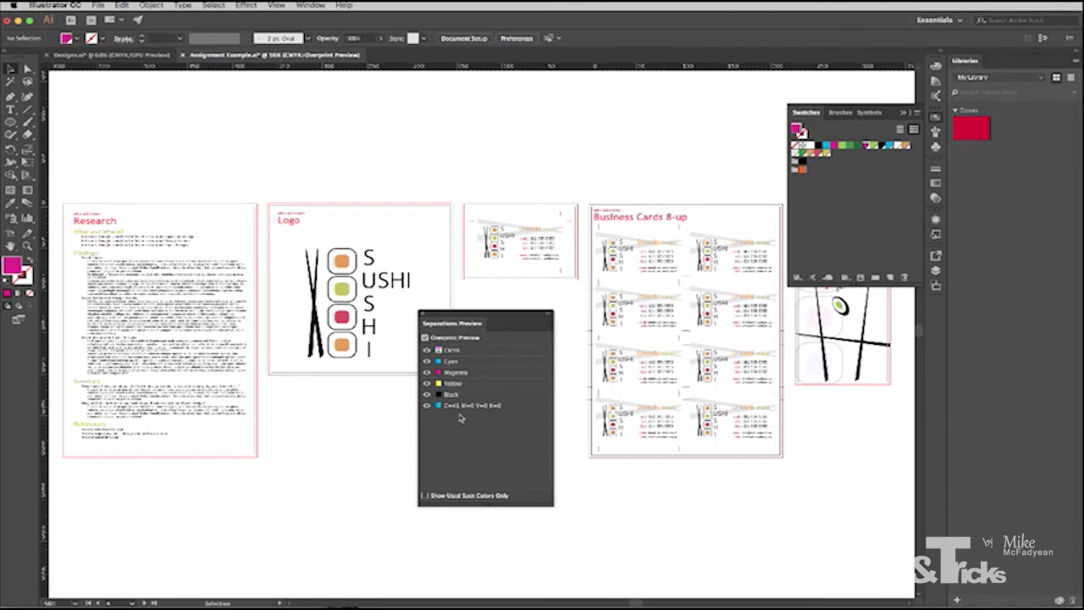
{"action": "double_click", "coordinate": [888, 146]}
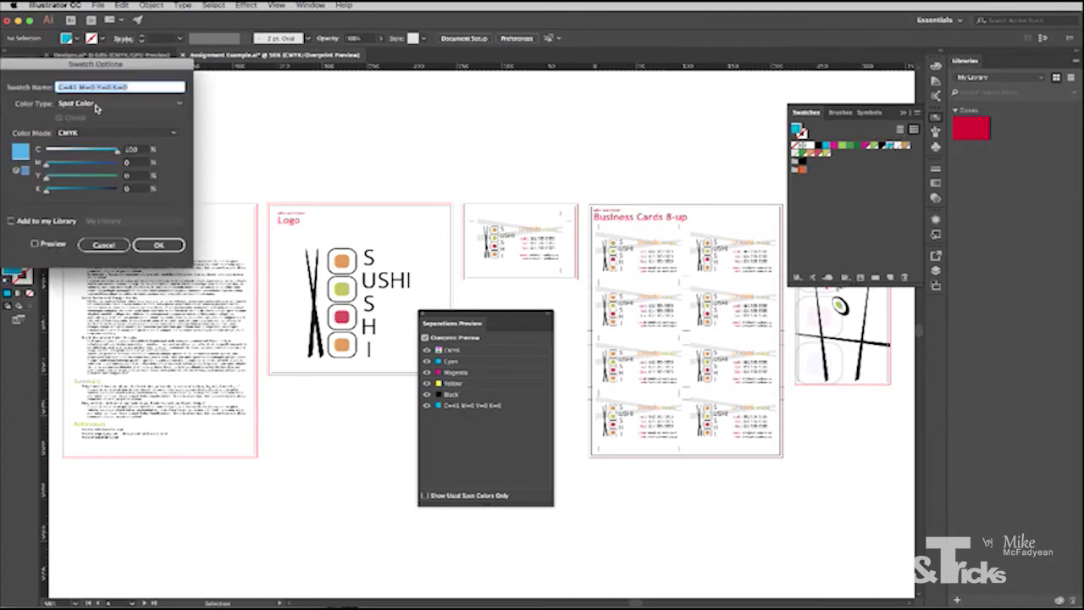
{"action": "left_click", "coordinate": [96, 105]}
{"action": "left_click", "coordinate": [98, 114]}
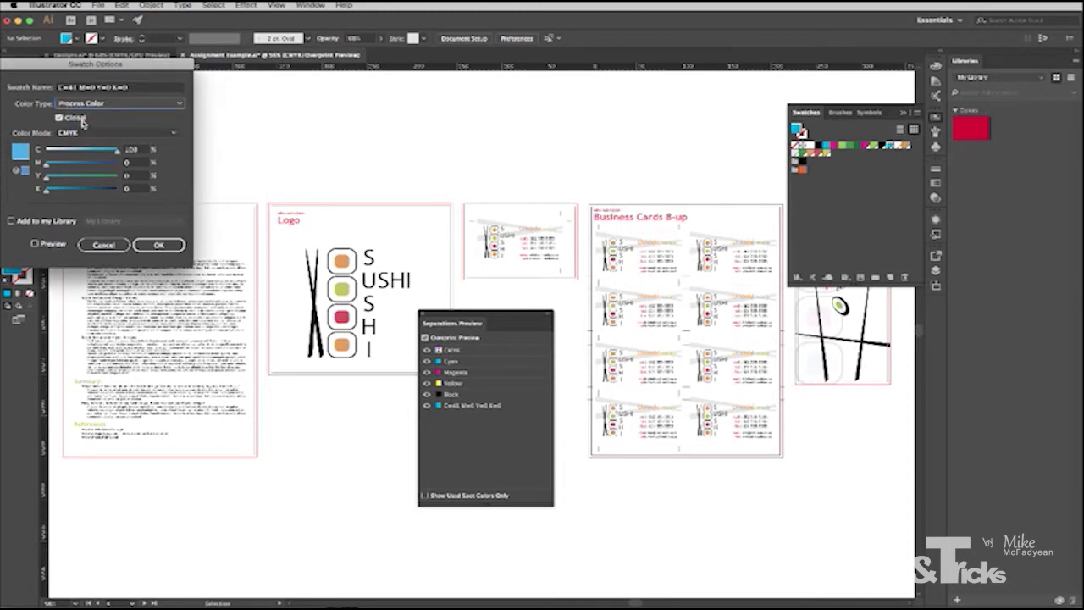
{"action": "left_click", "coordinate": [159, 244]}
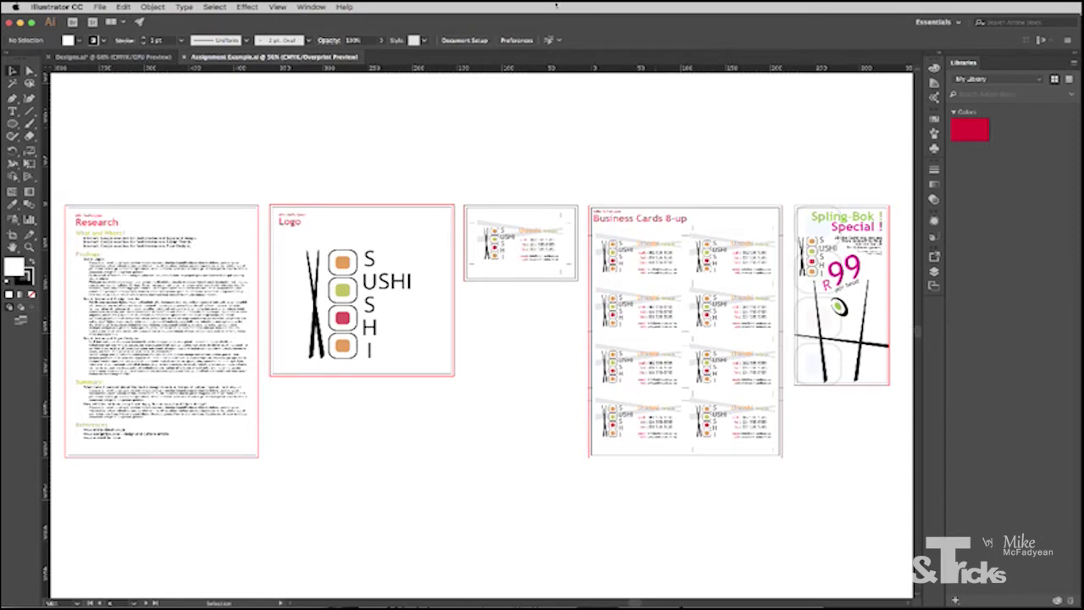
Open an enlarged Flattener Preview, refresh it and highlight Transparent Objects
{"action": "left_click", "coordinate": [310, 7]}
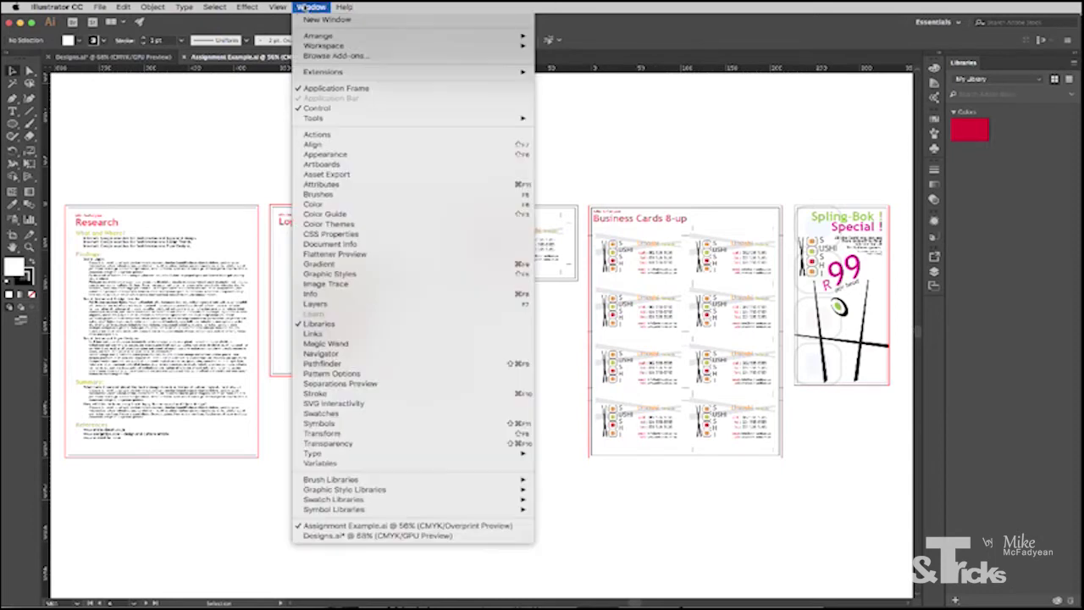
{"action": "left_click", "coordinate": [393, 254]}
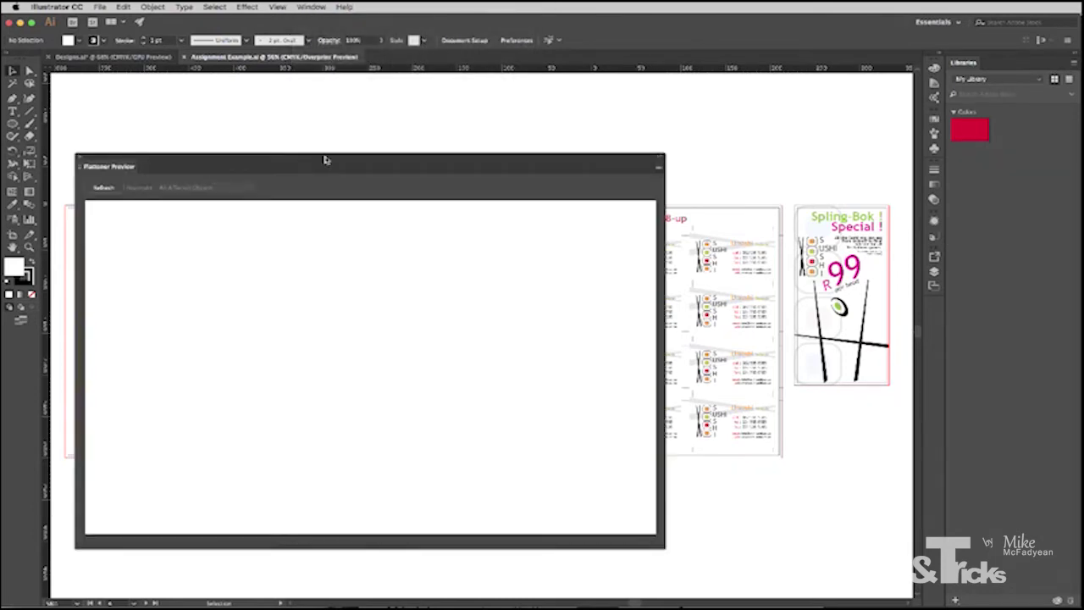
{"action": "left_click_drag", "start_coordinate": [327, 157], "coordinate": [449, 112]}
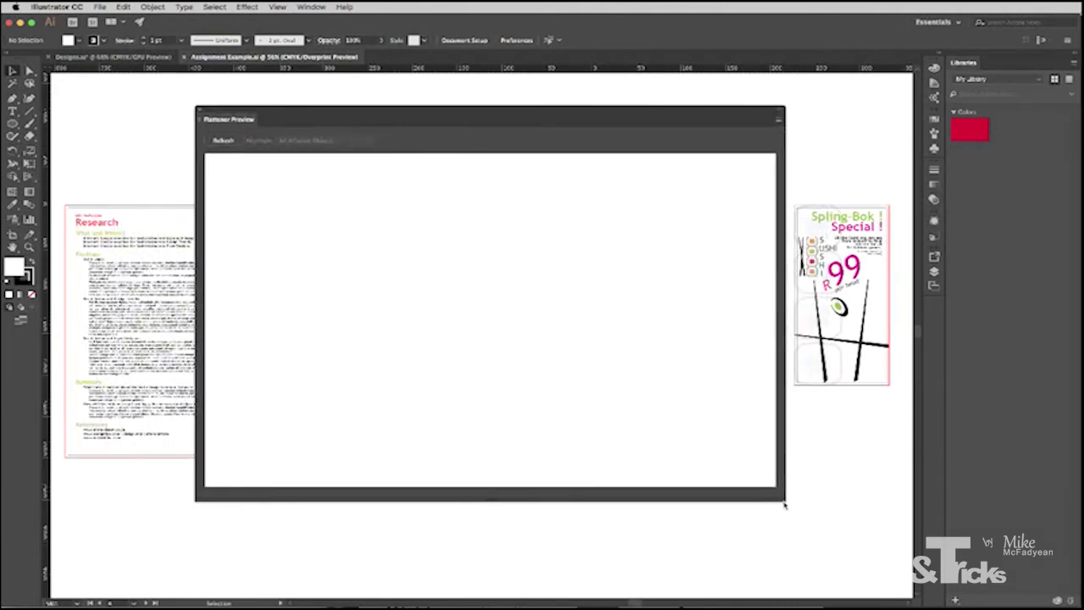
{"action": "left_click_drag", "start_coordinate": [687, 443], "coordinate": [810, 527]}
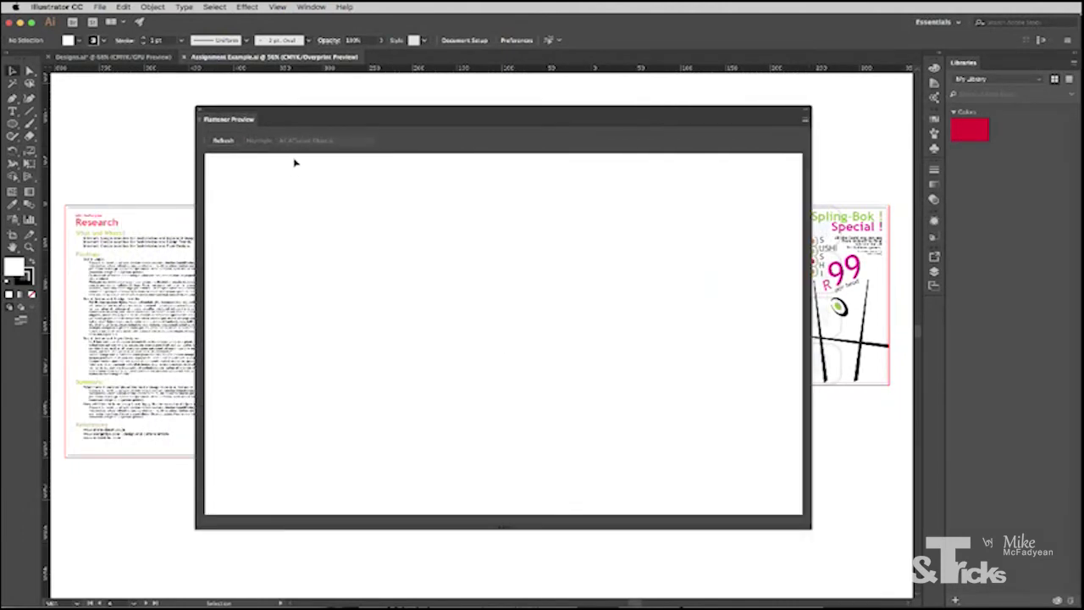
{"action": "left_click", "coordinate": [232, 147]}
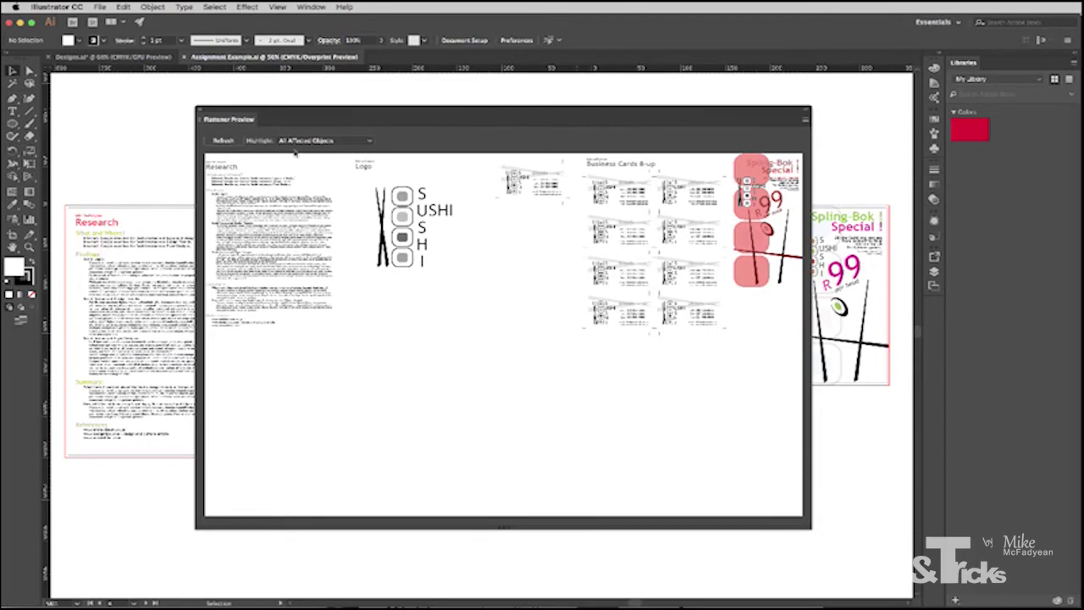
{"action": "left_click", "coordinate": [365, 143]}
{"action": "left_click", "coordinate": [345, 176]}
Zoom the flattener preview in on the Spling-Bok flyer and move the panel left
{"action": "left_click", "coordinate": [785, 183]}
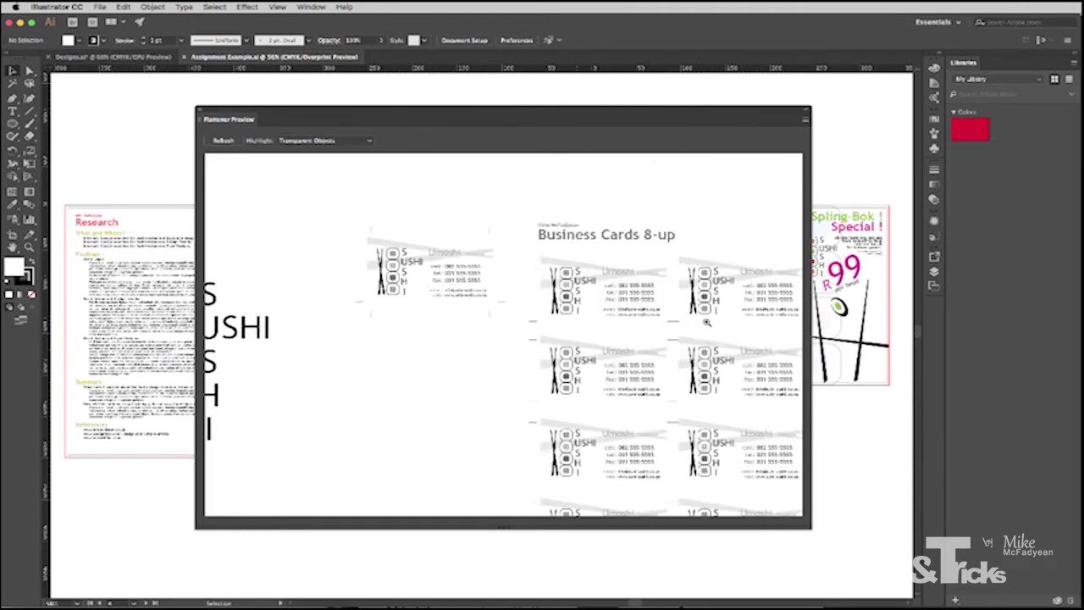
{"action": "left_click", "coordinate": [313, 295]}
{"action": "scroll", "coordinate": [313, 294], "scroll_direction": "right", "scroll_amount": 5}
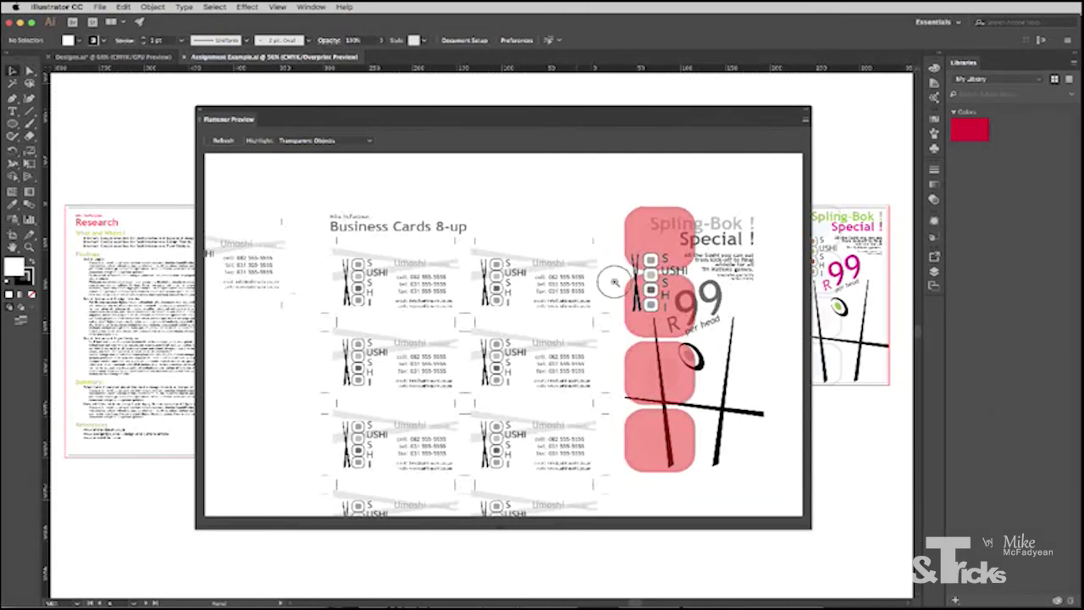
{"action": "scroll", "coordinate": [592, 278], "scroll_direction": "right", "scroll_amount": 4}
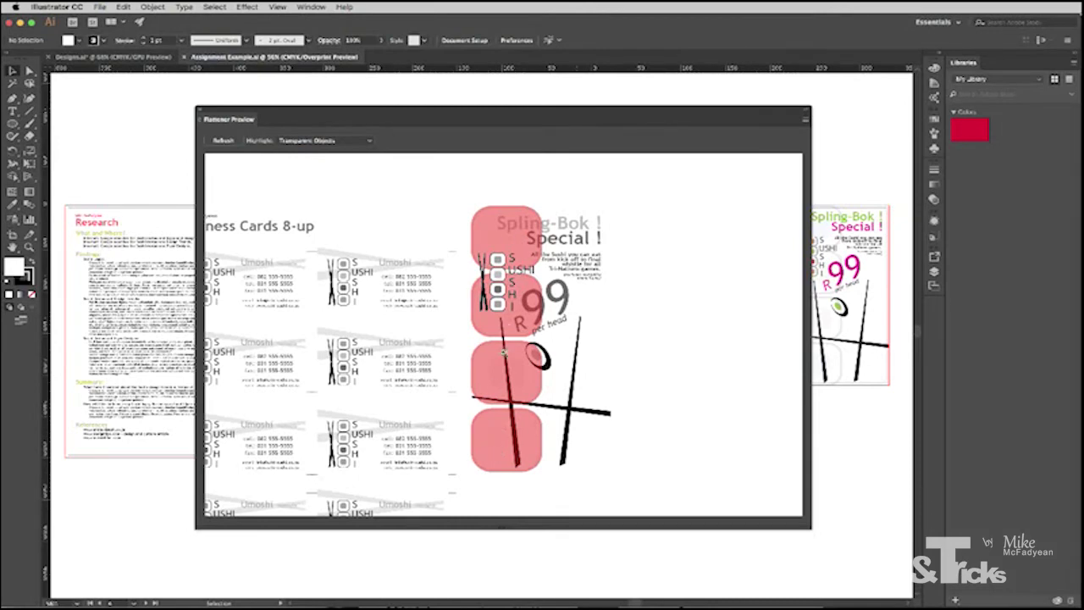
{"action": "left_click_drag", "start_coordinate": [718, 116], "coordinate": [628, 110]}
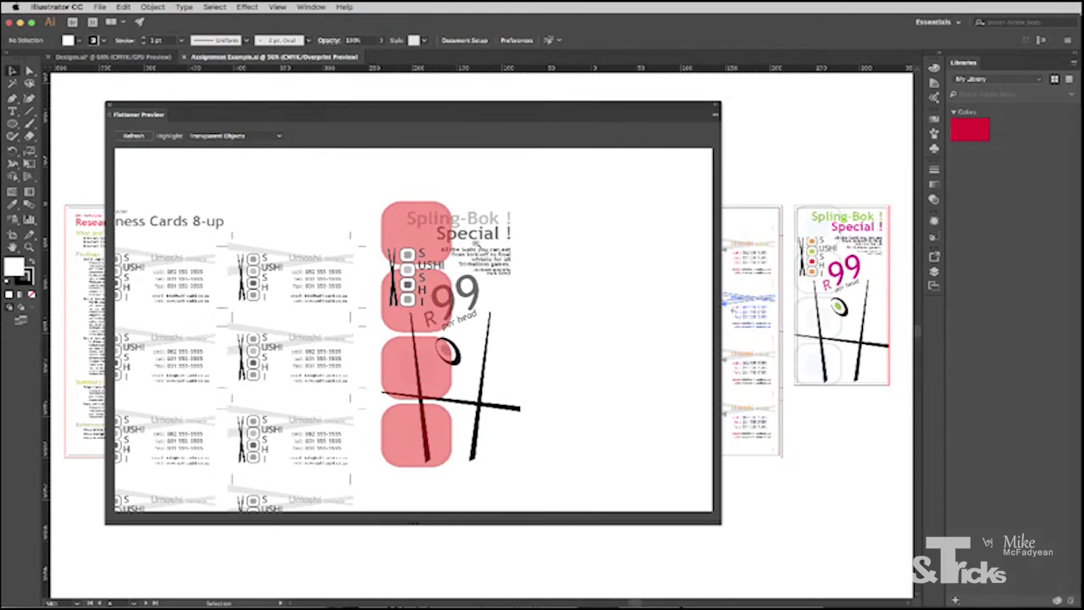
Switch the flattener highlight to All Affected Objects and move the panel right
{"action": "left_click", "coordinate": [250, 136]}
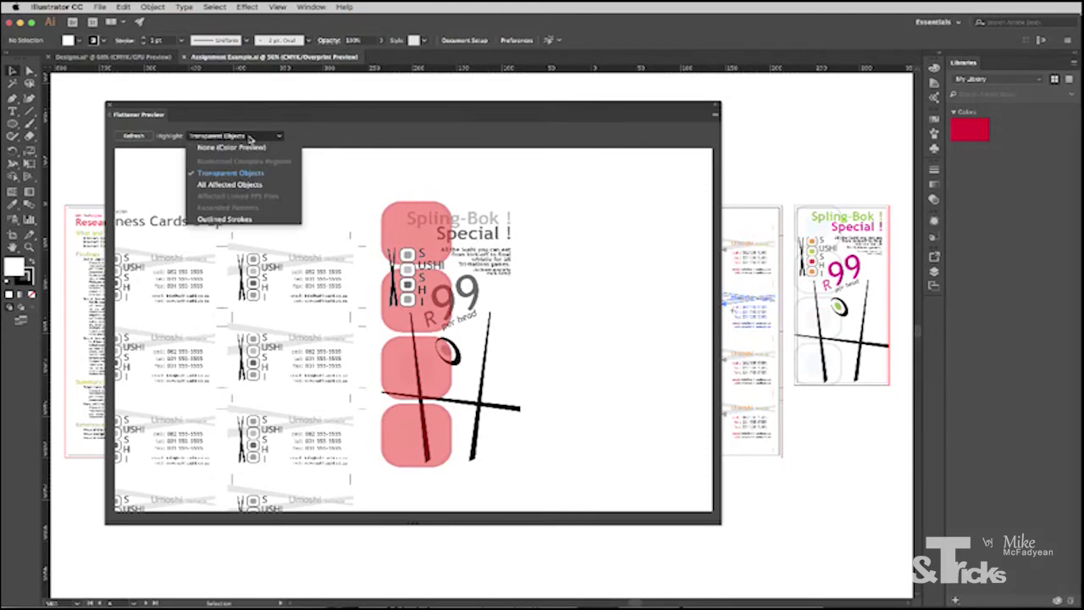
{"action": "left_click", "coordinate": [241, 184]}
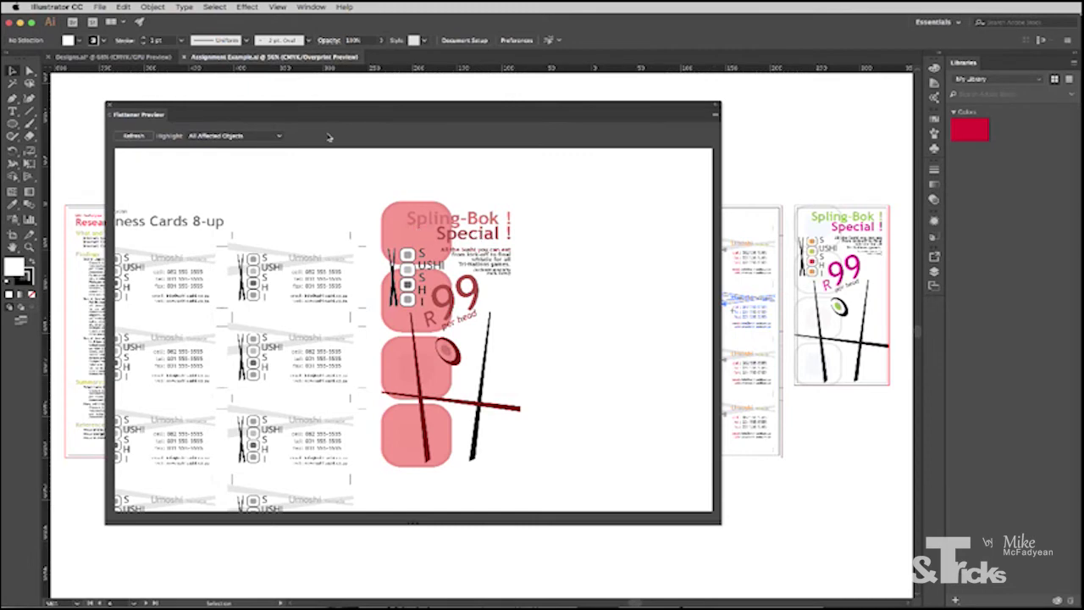
{"action": "left_click_drag", "start_coordinate": [314, 109], "coordinate": [393, 103]}
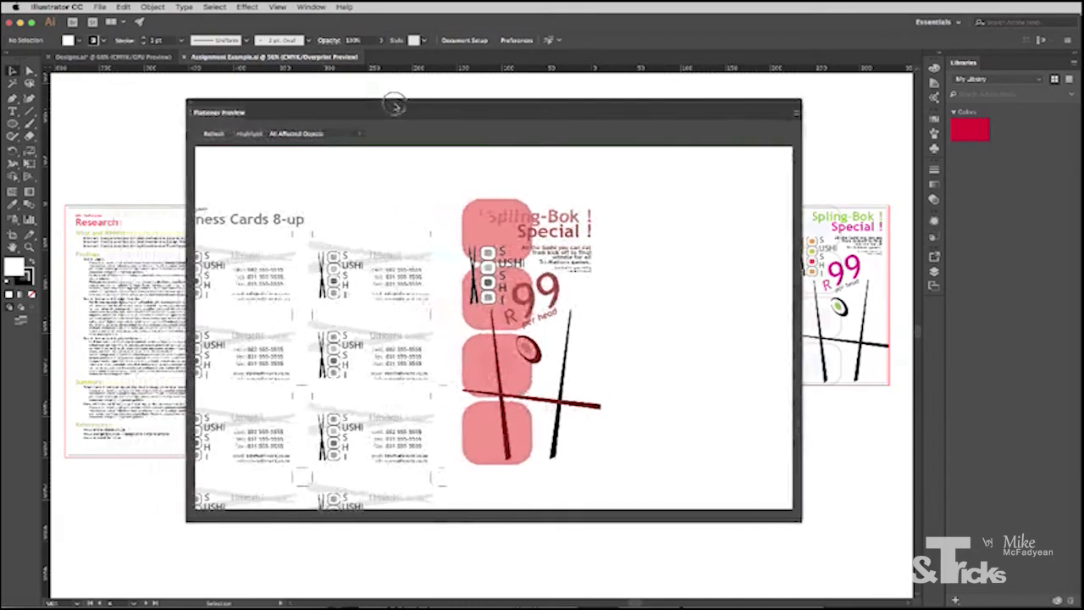
Close the Flattener Preview and break the single business card's link to its symbol
{"action": "left_click", "coordinate": [191, 105]}
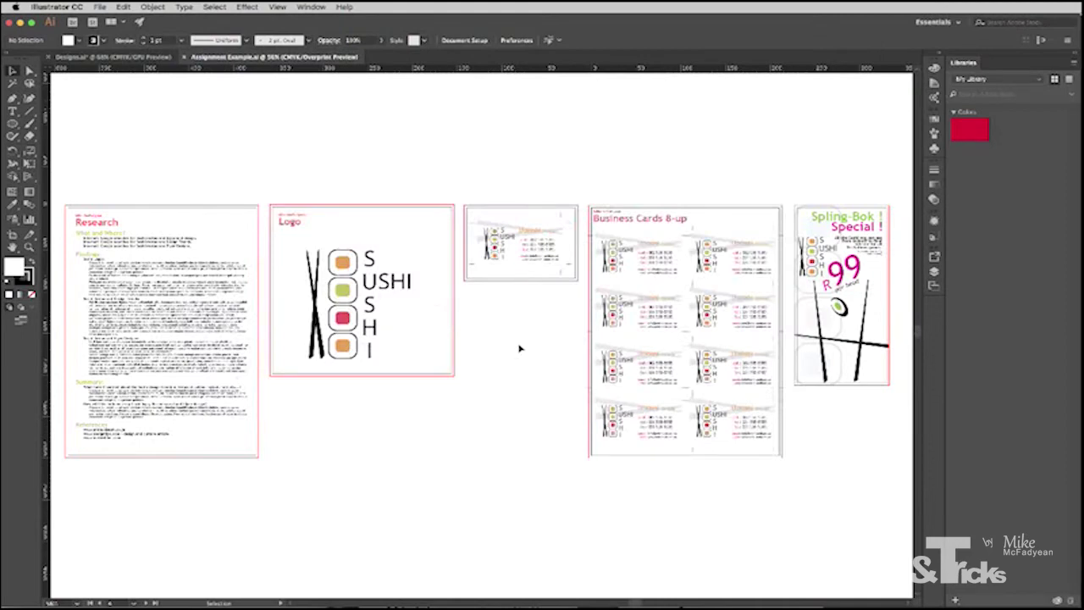
{"action": "left_click", "coordinate": [347, 292]}
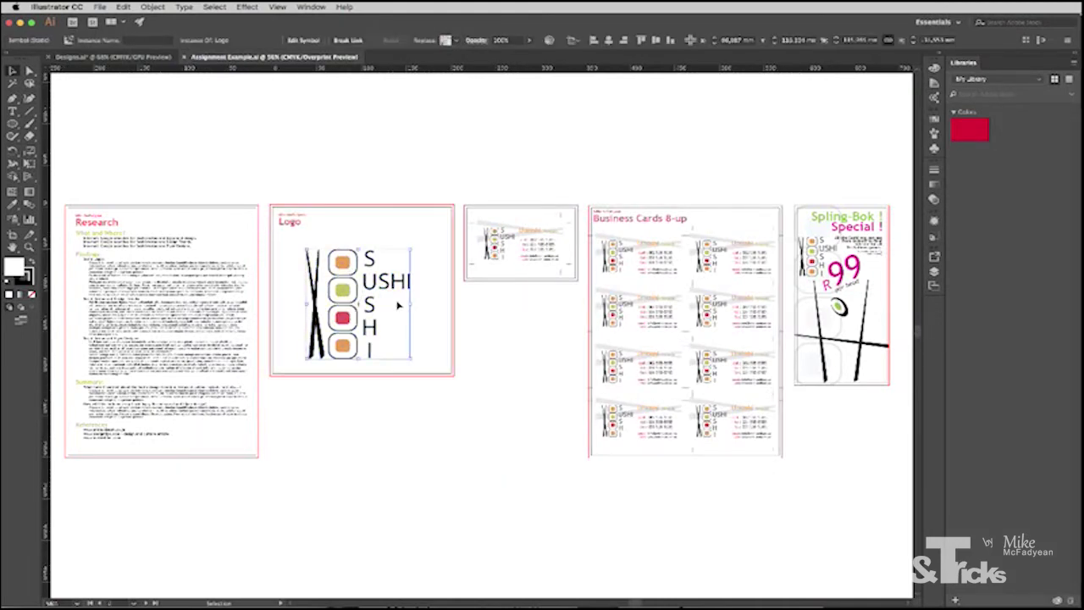
{"action": "left_click", "coordinate": [532, 261]}
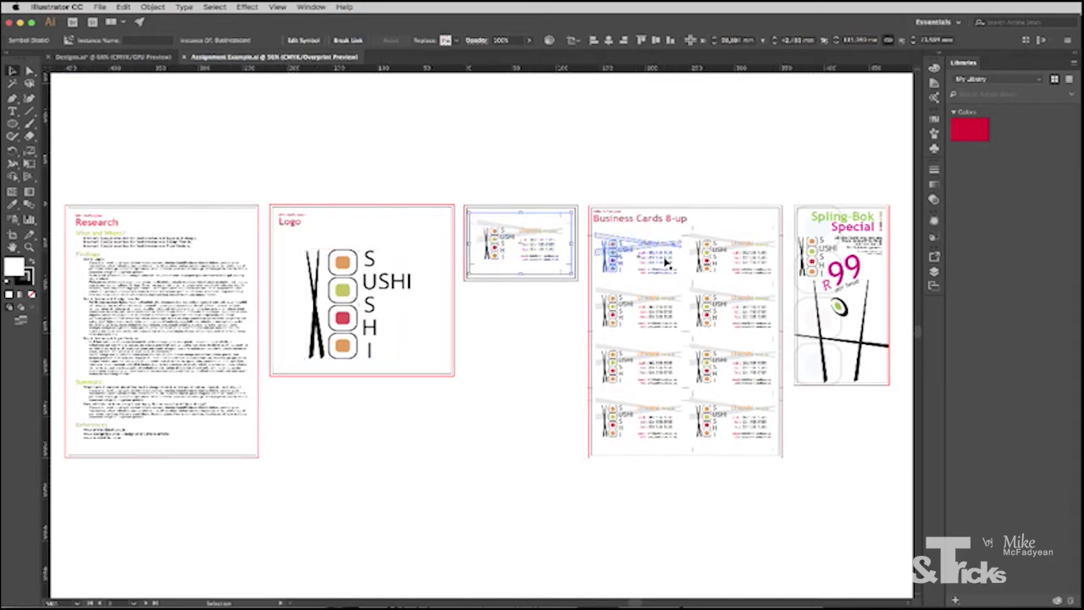
{"action": "left_click", "coordinate": [665, 262]}
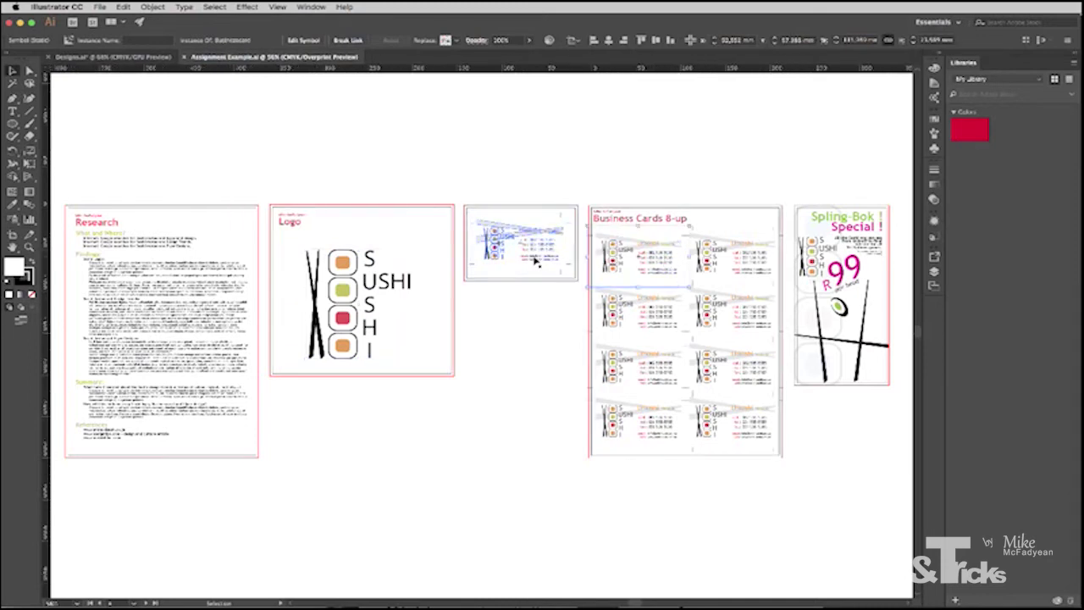
{"action": "left_click", "coordinate": [366, 257]}
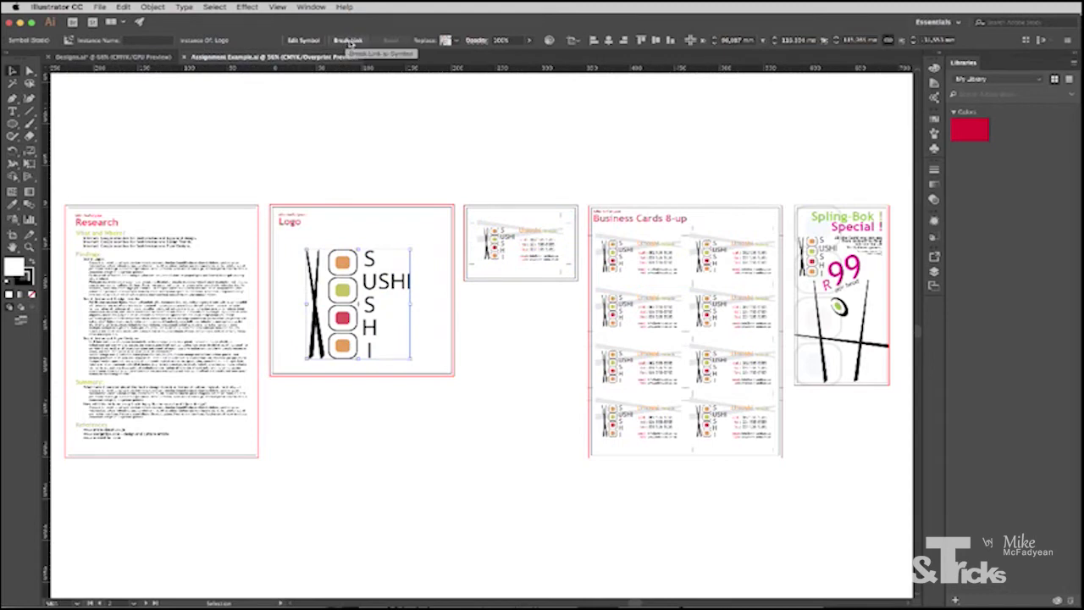
{"action": "left_click", "coordinate": [373, 110]}
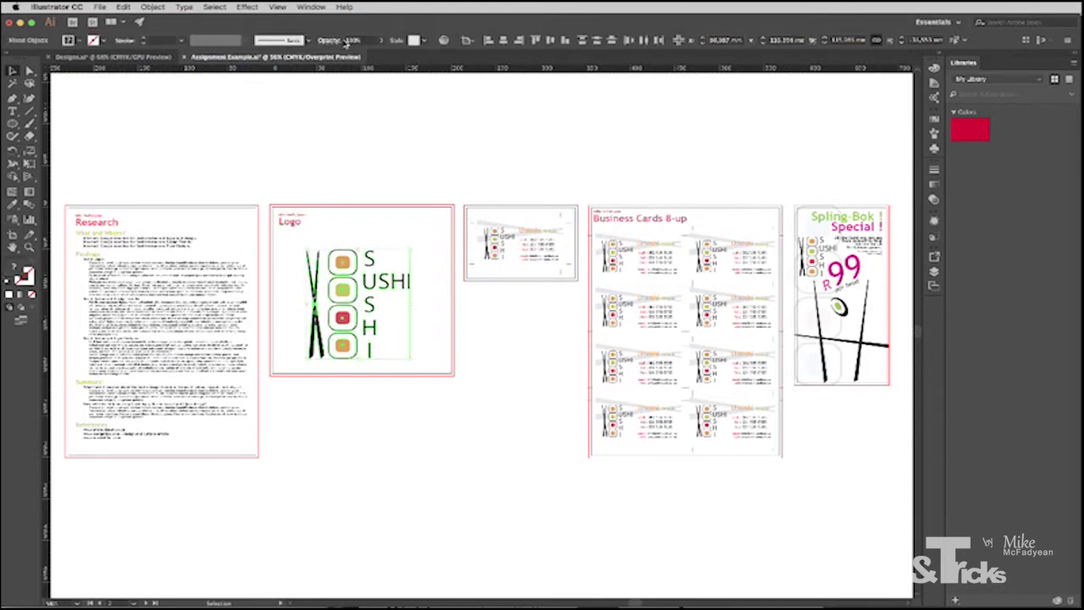
{"action": "left_click", "coordinate": [508, 242]}
{"action": "left_click", "coordinate": [347, 40]}
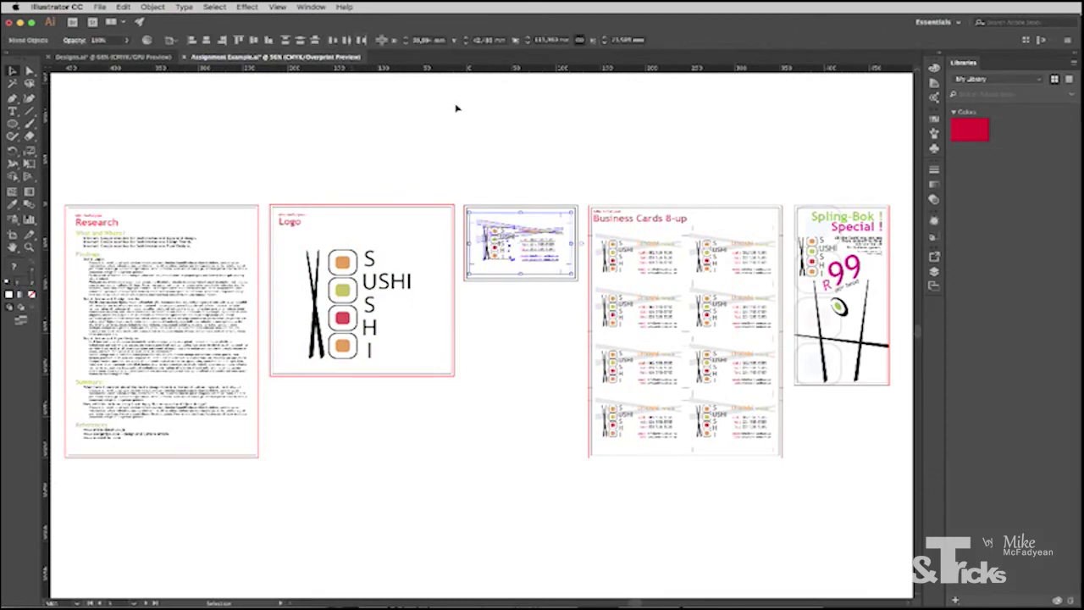
Break the symbol links of the 8-up sheet's second-row cards and third-row left card
{"action": "left_click", "coordinate": [653, 263]}
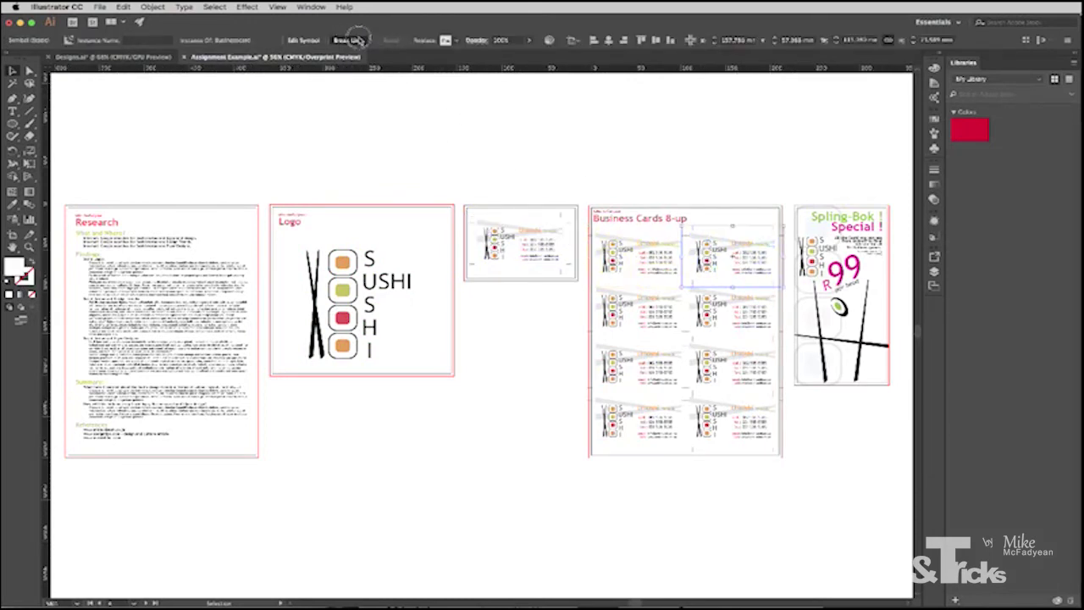
{"action": "left_click", "coordinate": [583, 269]}
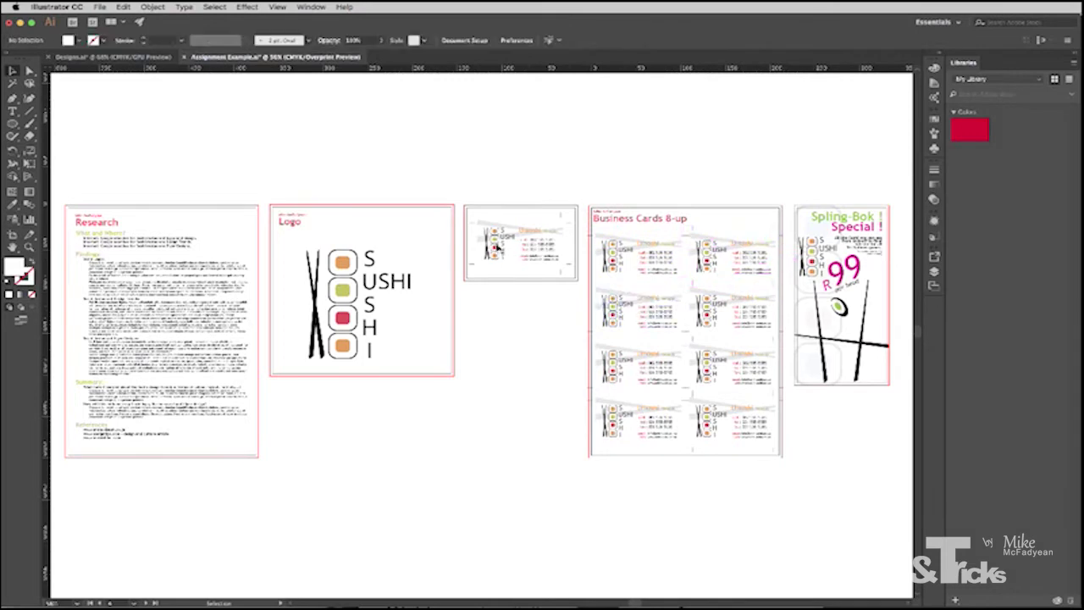
{"action": "left_click", "coordinate": [609, 306]}
{"action": "left_click", "coordinate": [347, 40]}
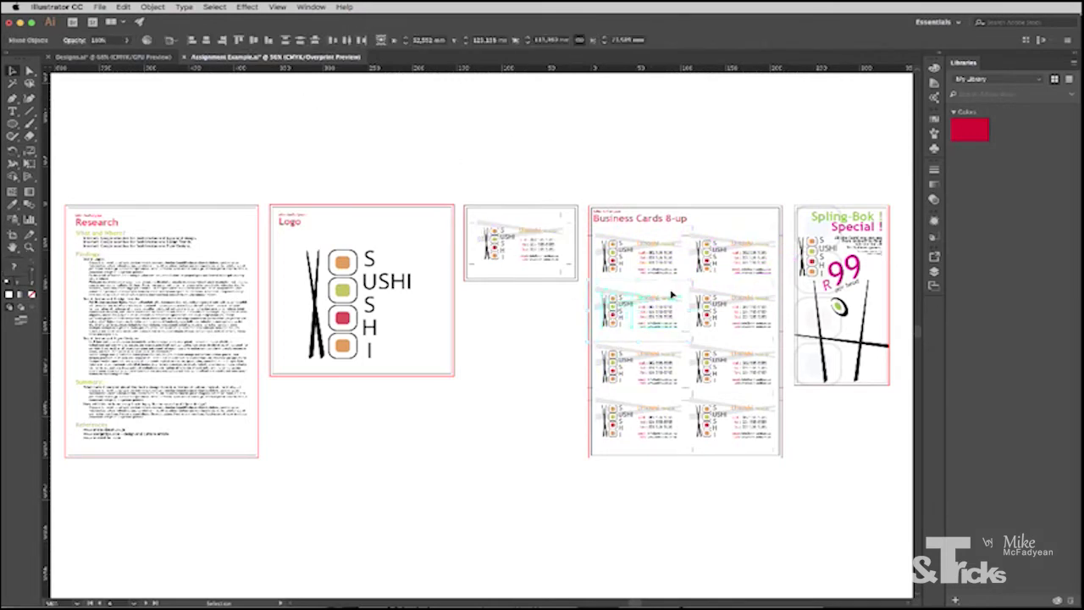
{"action": "left_click", "coordinate": [718, 305]}
{"action": "left_click", "coordinate": [348, 40]}
{"action": "left_click", "coordinate": [625, 362]}
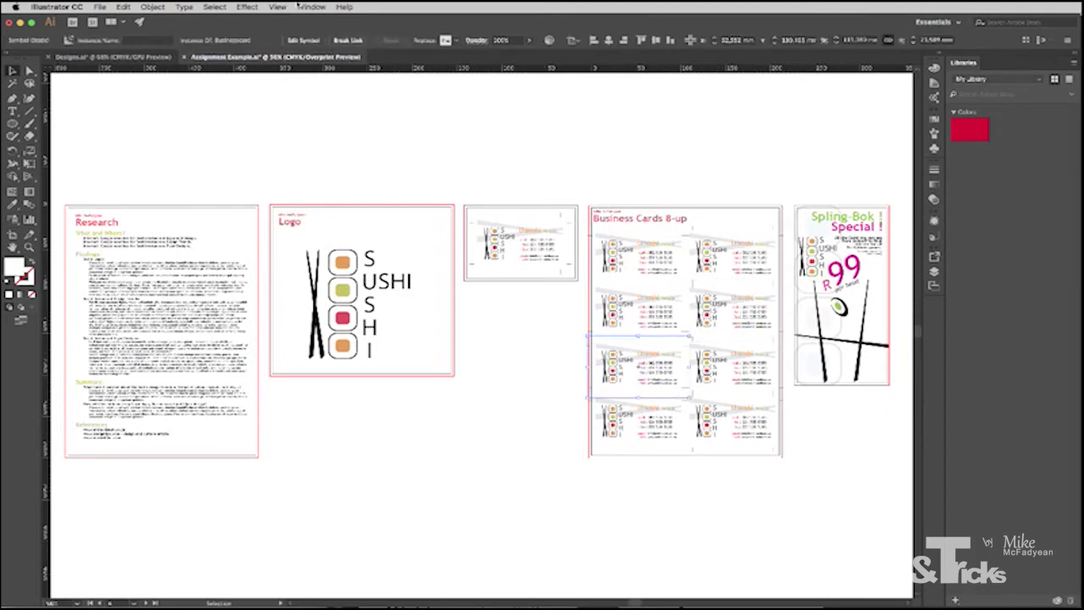
{"action": "left_click", "coordinate": [347, 40]}
Break the symbol links of the remaining third- and fourth-row cards, then deselect
{"action": "left_click", "coordinate": [706, 364]}
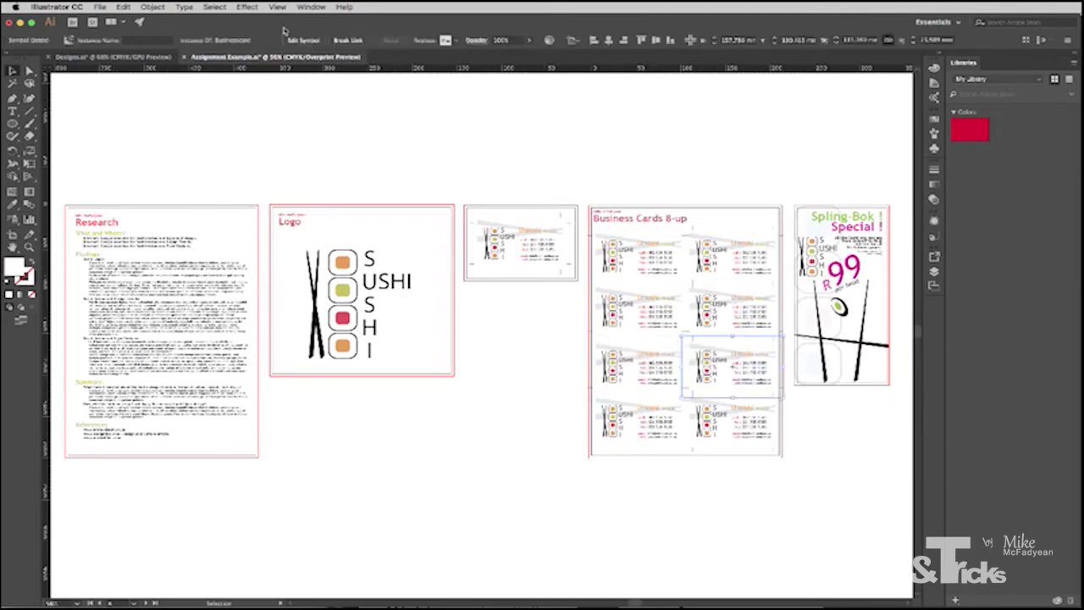
{"action": "left_click", "coordinate": [347, 40]}
{"action": "left_click", "coordinate": [638, 412]}
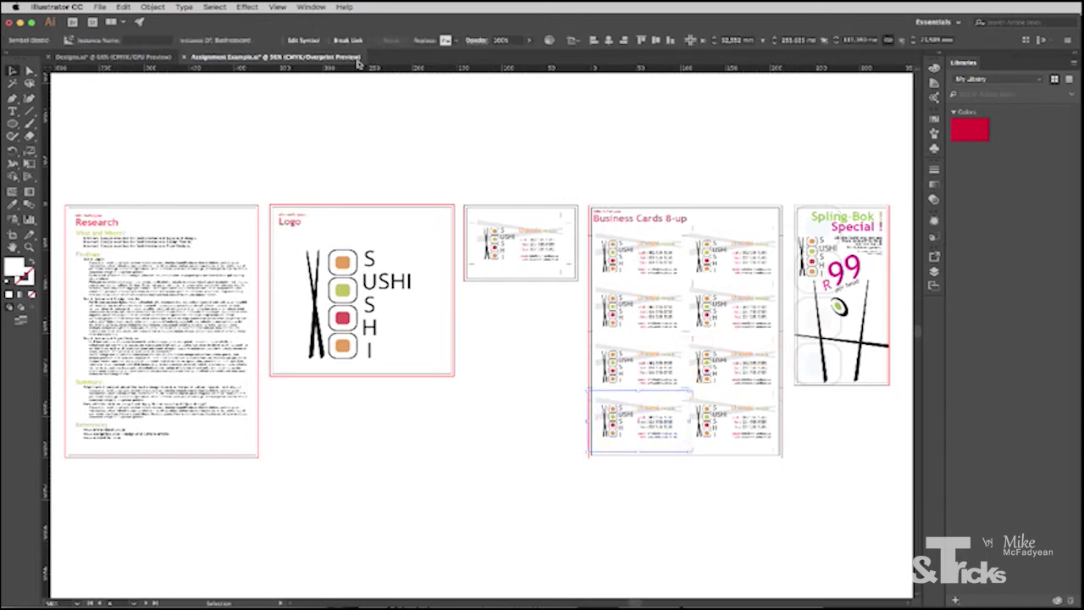
{"action": "left_click", "coordinate": [347, 39]}
{"action": "left_click", "coordinate": [727, 415]}
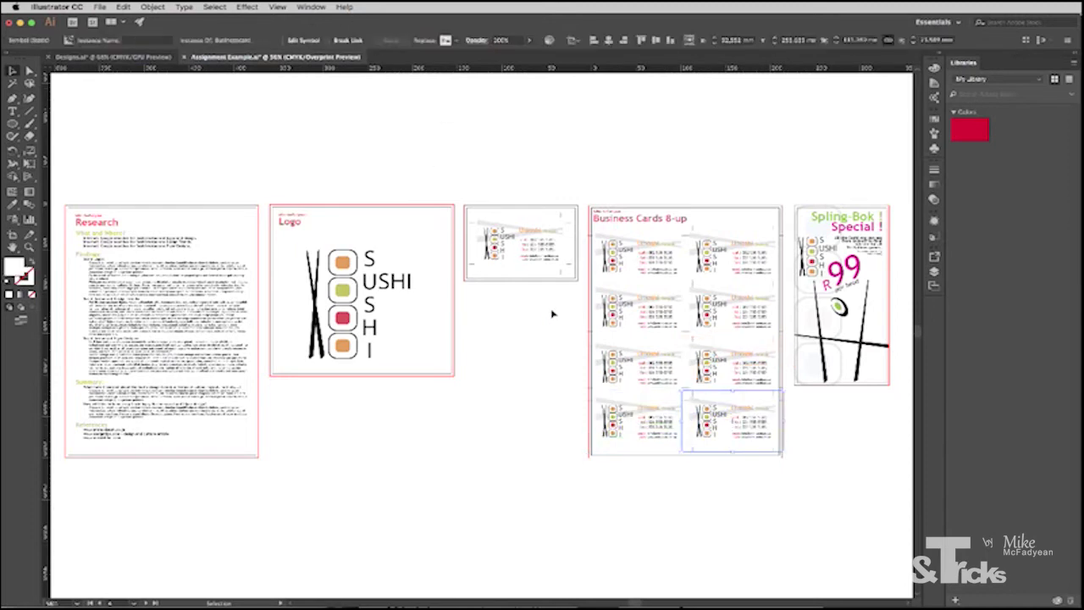
{"action": "left_click", "coordinate": [347, 39]}
{"action": "left_click", "coordinate": [480, 150]}
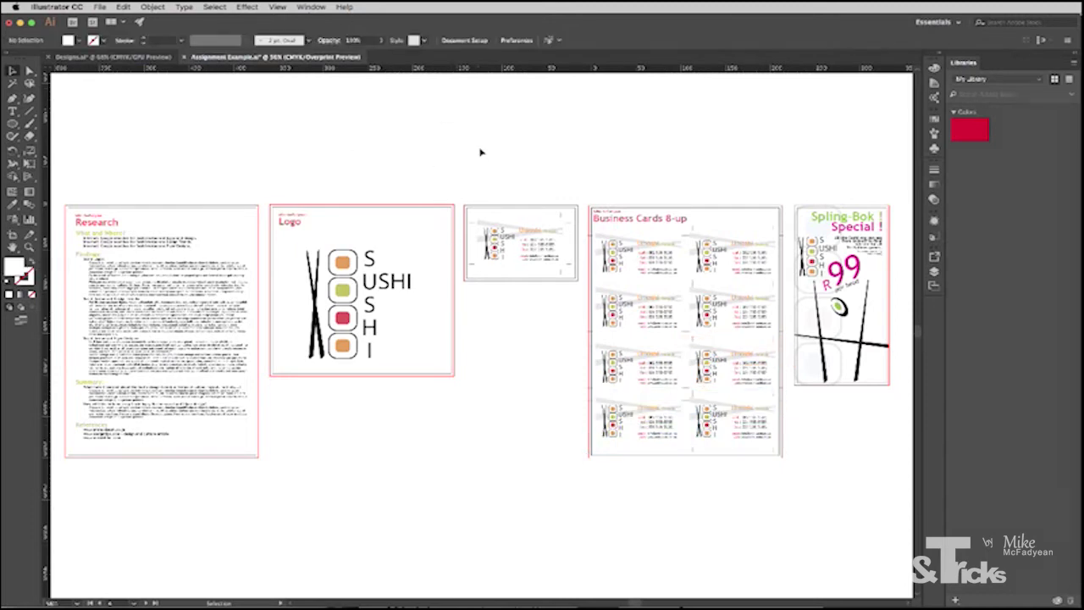
Select all artwork with Cmd+A, apply Object > Ungroup five times until nothing is grouped, then deselect
{"action": "key", "text": "super+a"}
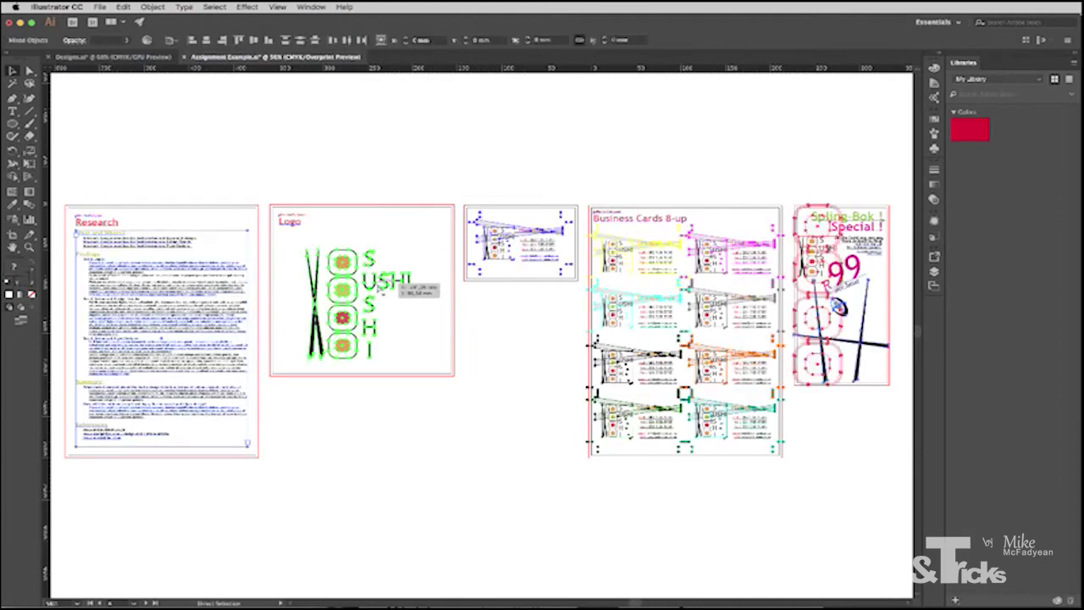
{"action": "left_click", "coordinate": [165, 7]}
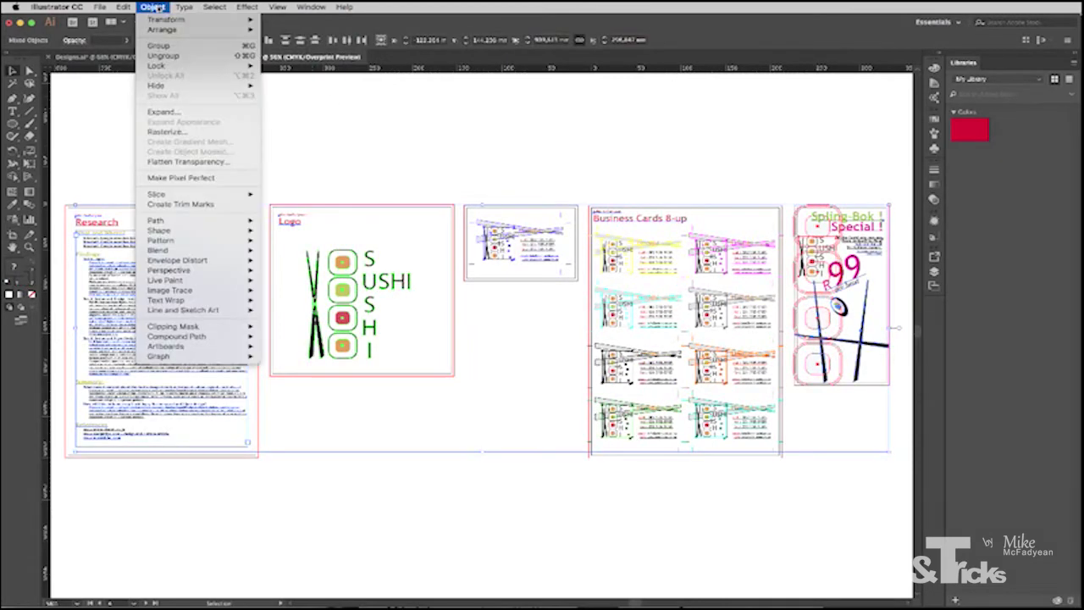
{"action": "left_click", "coordinate": [159, 55]}
{"action": "left_click", "coordinate": [153, 6]}
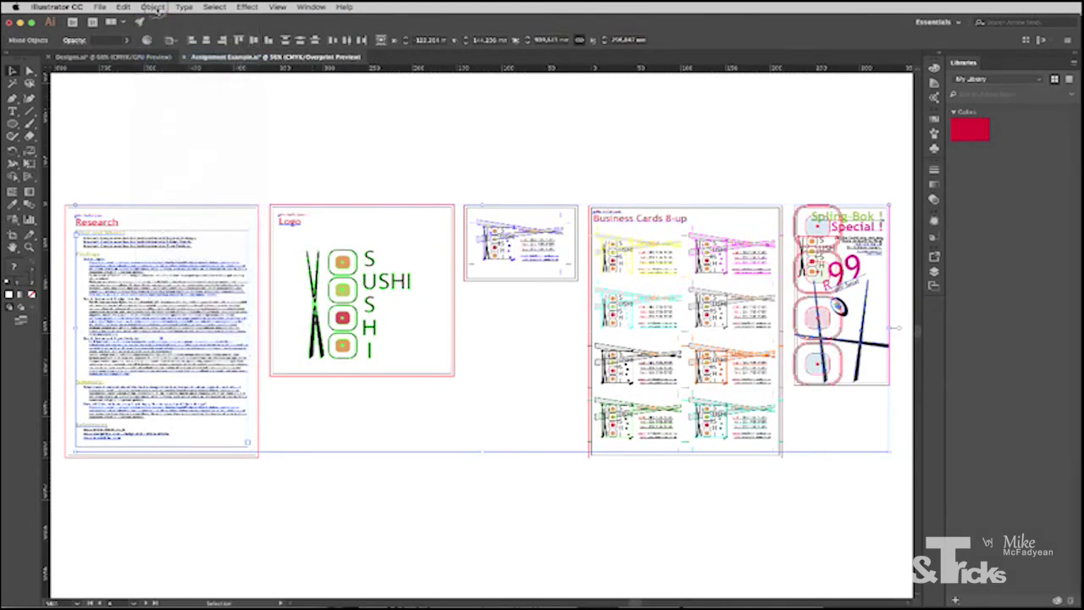
{"action": "left_click", "coordinate": [168, 57]}
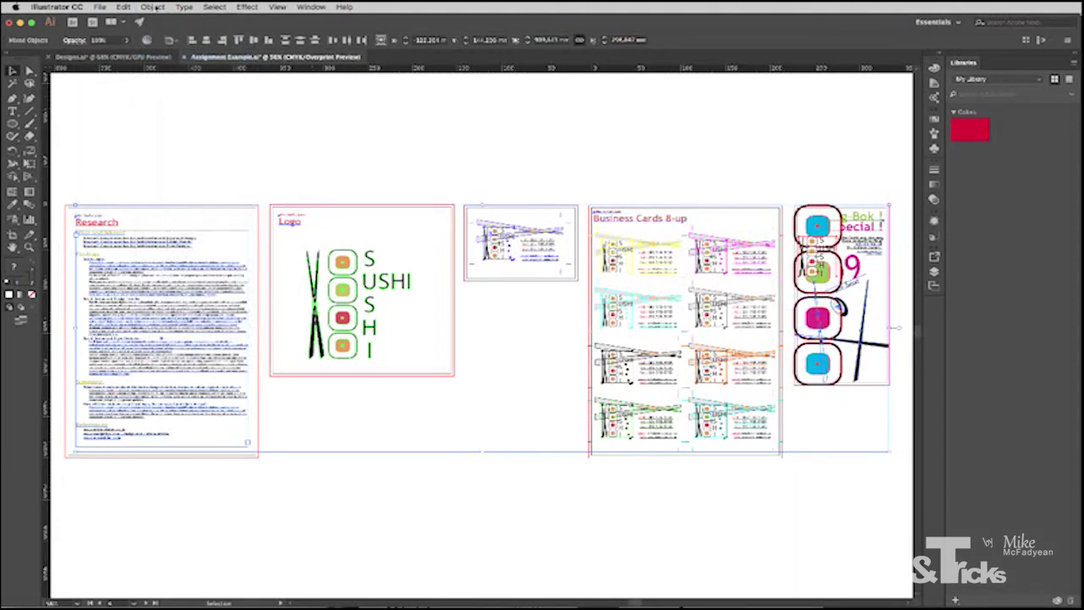
{"action": "left_click", "coordinate": [155, 7]}
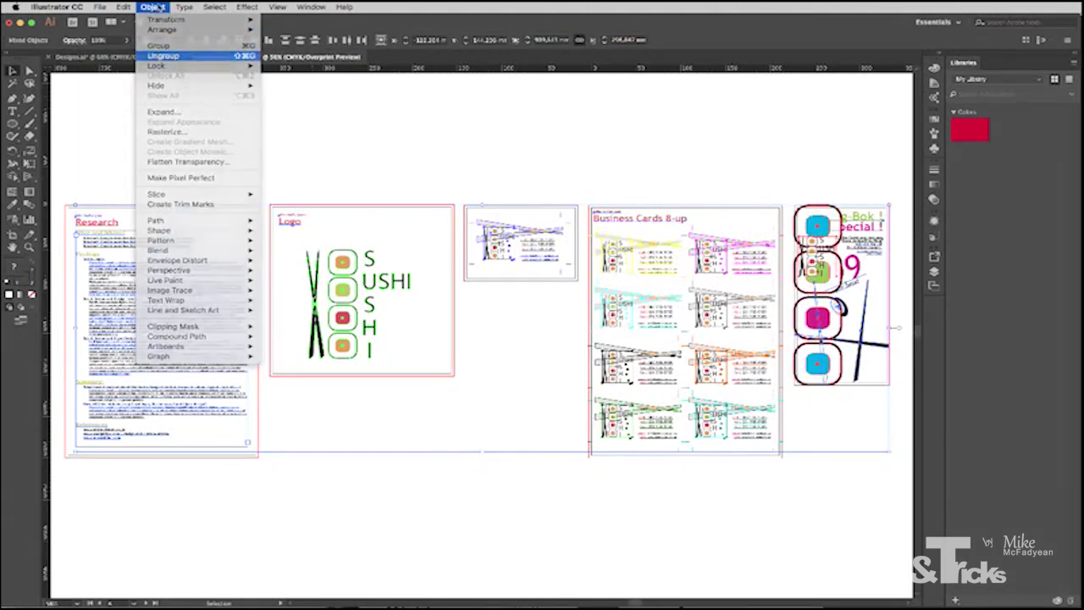
{"action": "left_click", "coordinate": [160, 56]}
{"action": "left_click", "coordinate": [155, 7]}
{"action": "left_click", "coordinate": [161, 56]}
{"action": "left_click", "coordinate": [154, 7]}
{"action": "left_click", "coordinate": [161, 56]}
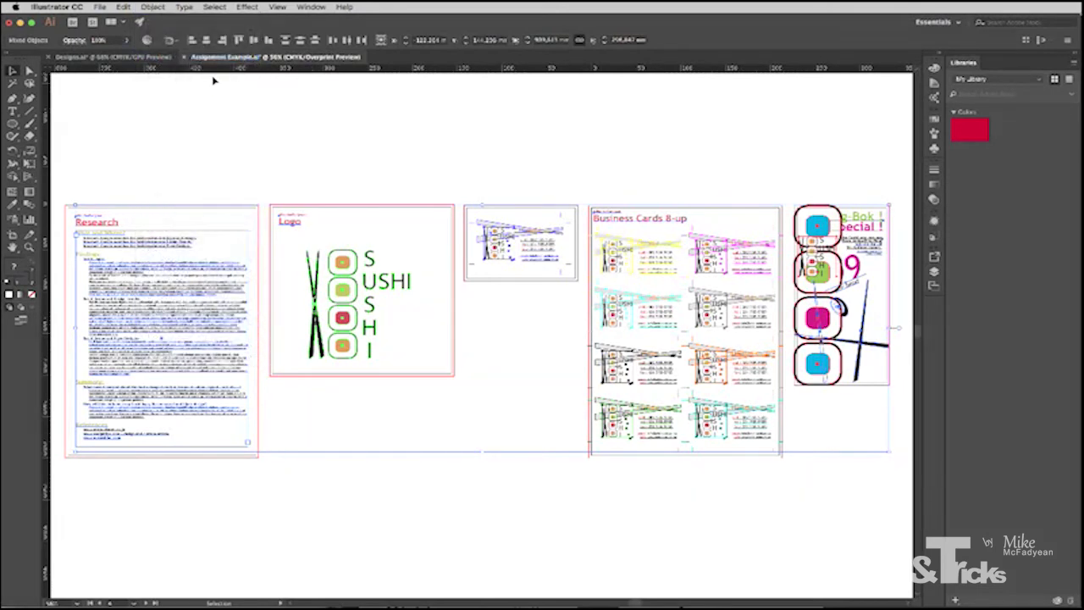
{"action": "left_click", "coordinate": [154, 7]}
{"action": "left_click", "coordinate": [624, 135]}
{"action": "left_click", "coordinate": [625, 152]}
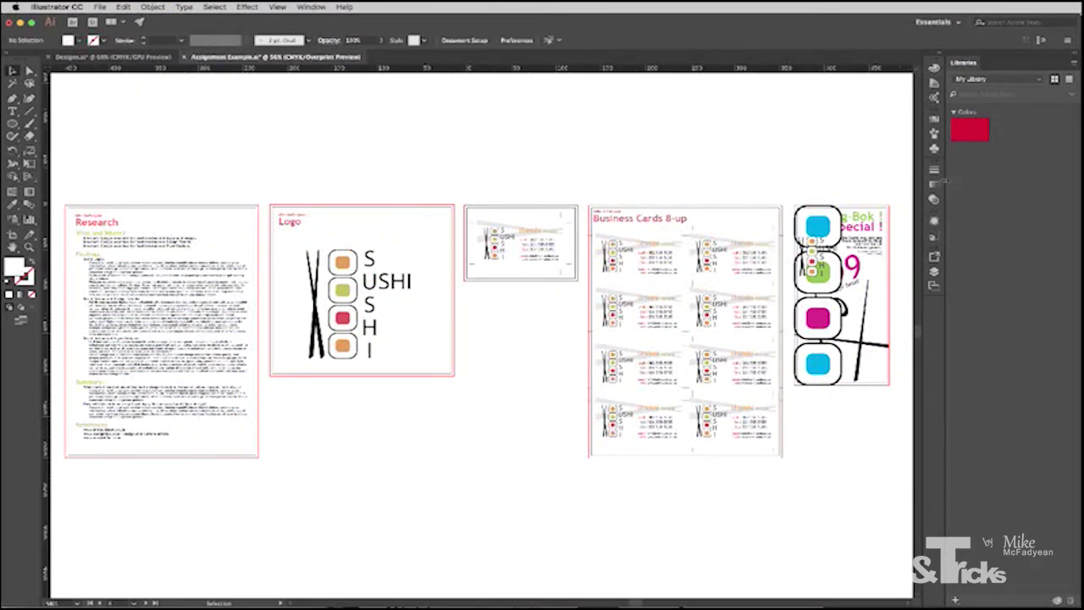
Rename Layer 1 to Background in the Layers panel
{"action": "left_click", "coordinate": [934, 269]}
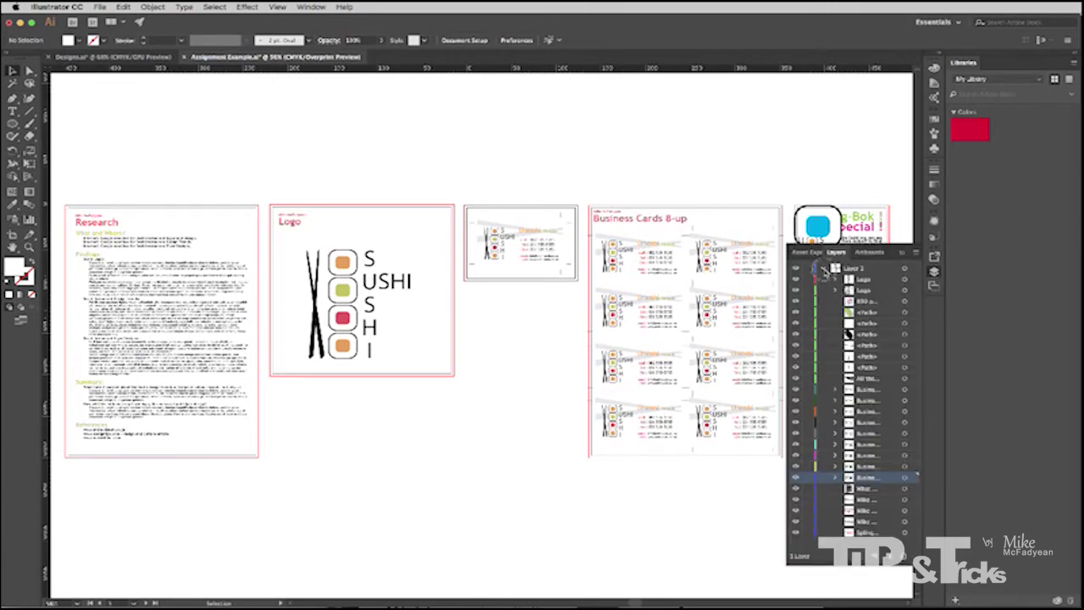
{"action": "left_click", "coordinate": [824, 269]}
{"action": "left_click", "coordinate": [824, 269]}
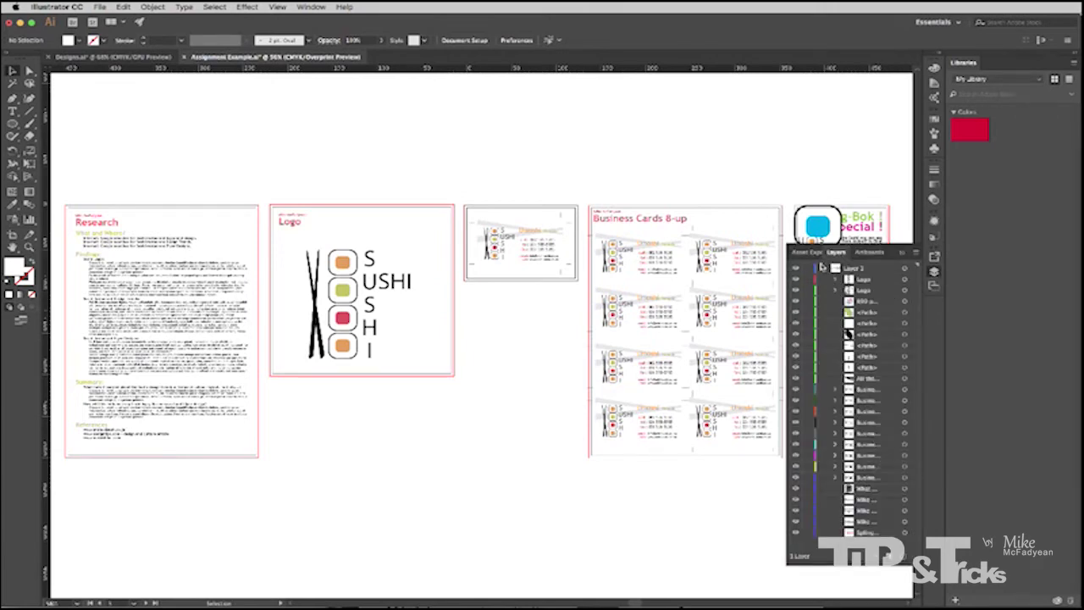
{"action": "left_click", "coordinate": [823, 269]}
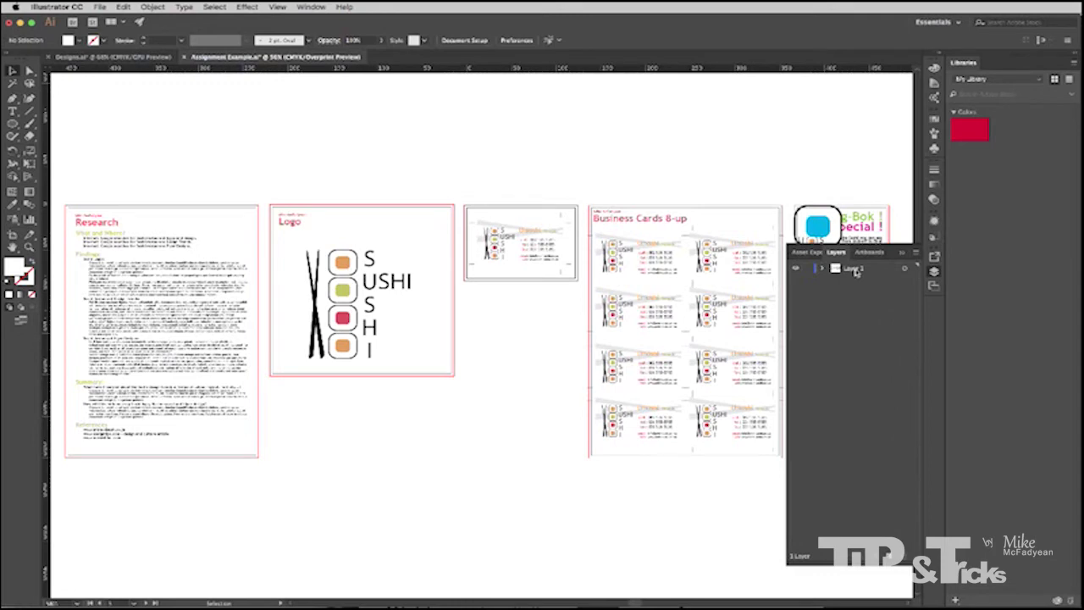
{"action": "double_click", "coordinate": [855, 269]}
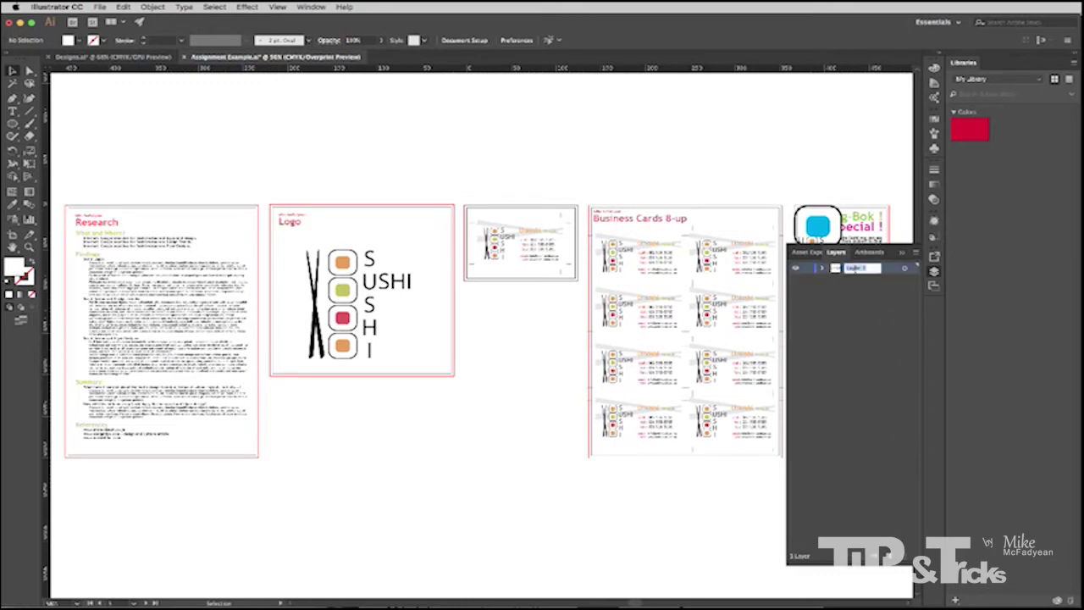
{"action": "type", "text": "Re"}
{"action": "key", "text": "Return"}
Add a new layer above Background and name it Graphics
{"action": "left_click", "coordinate": [886, 554]}
{"action": "double_click", "coordinate": [856, 269]}
{"action": "type", "text": "Lo"}
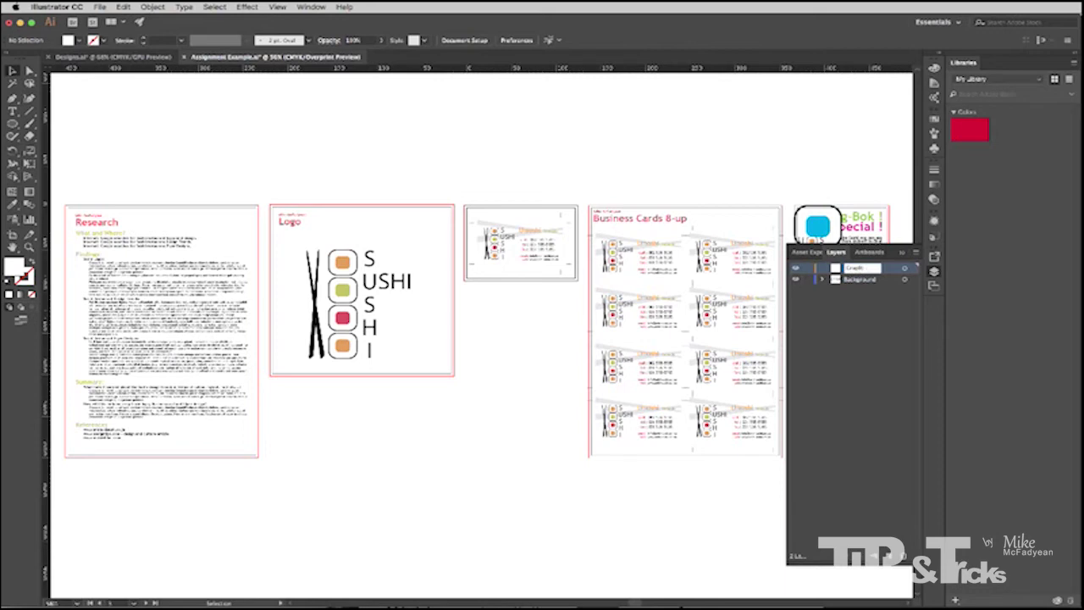
{"action": "key", "text": "Return"}
{"action": "double_click", "coordinate": [862, 270]}
{"action": "key", "text": "Return"}
Add another layer on top and name it Text
{"action": "key", "text": "super+l"}
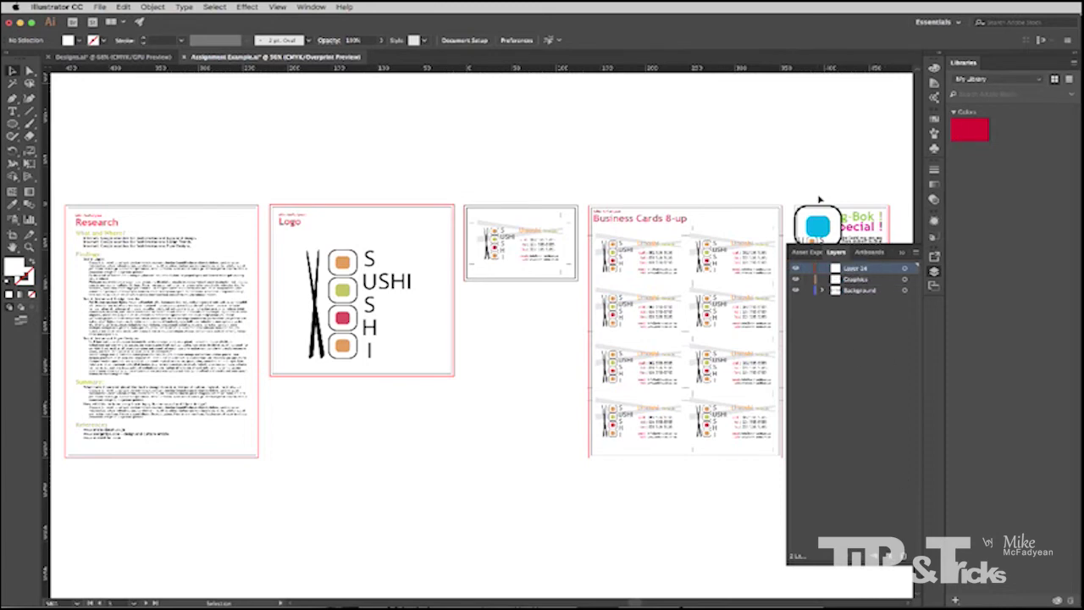
{"action": "double_click", "coordinate": [855, 268]}
{"action": "type", "text": "Text"}
{"action": "key", "text": "Return"}
{"action": "double_click", "coordinate": [857, 281]}
Select all text objects, move them onto the Text layer, and hide the Text layer
{"action": "left_click", "coordinate": [208, 8]}
{"action": "mouse_move", "coordinate": [293, 113]}
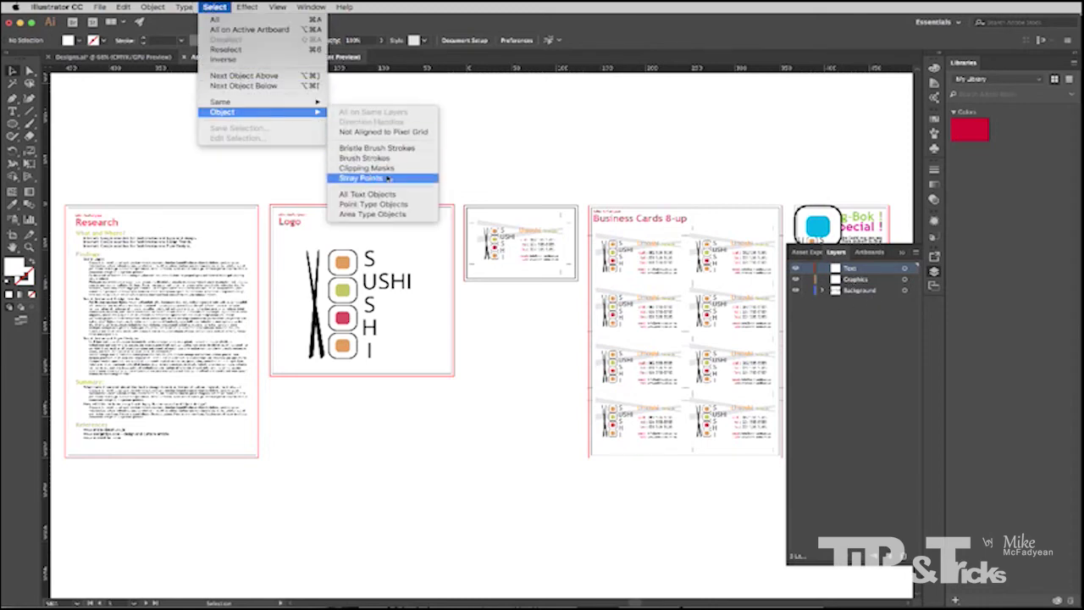
{"action": "left_click", "coordinate": [367, 194]}
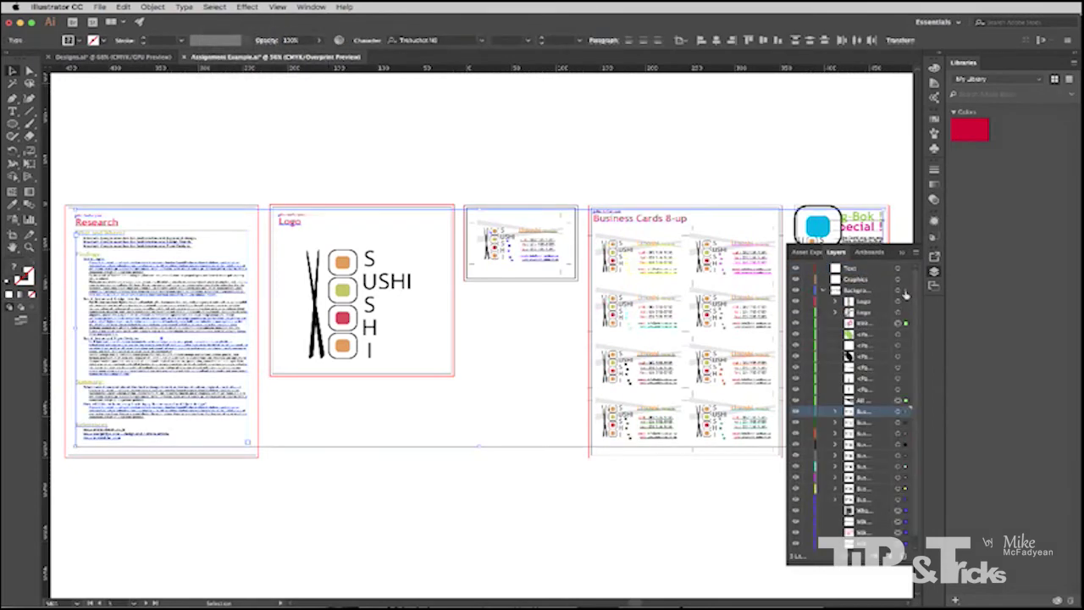
{"action": "left_click", "coordinate": [824, 291]}
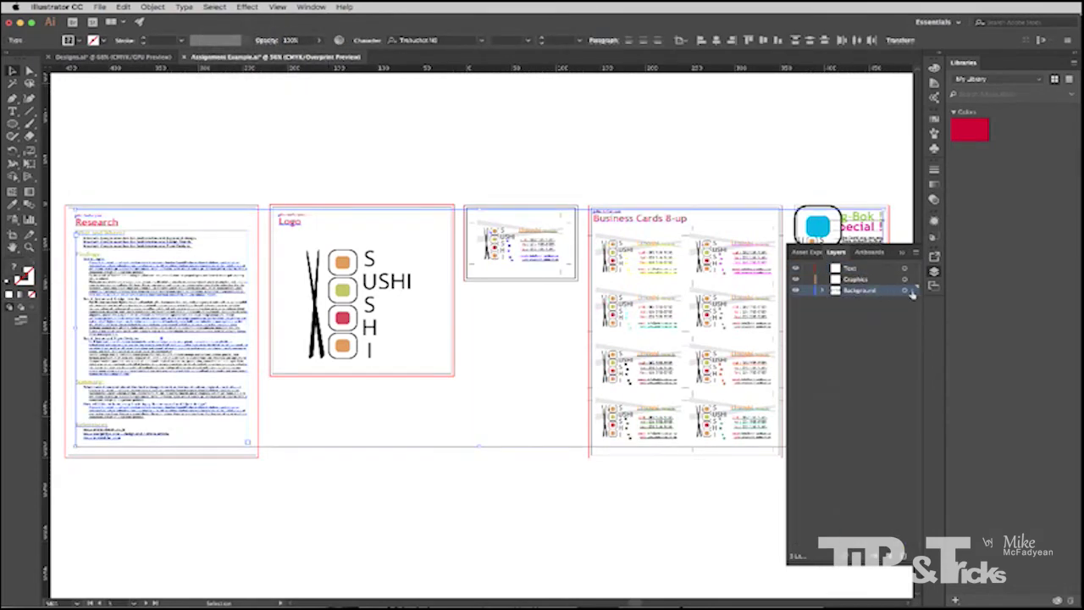
{"action": "left_click_drag", "start_coordinate": [912, 291], "coordinate": [912, 267]}
{"action": "left_click", "coordinate": [794, 269]}
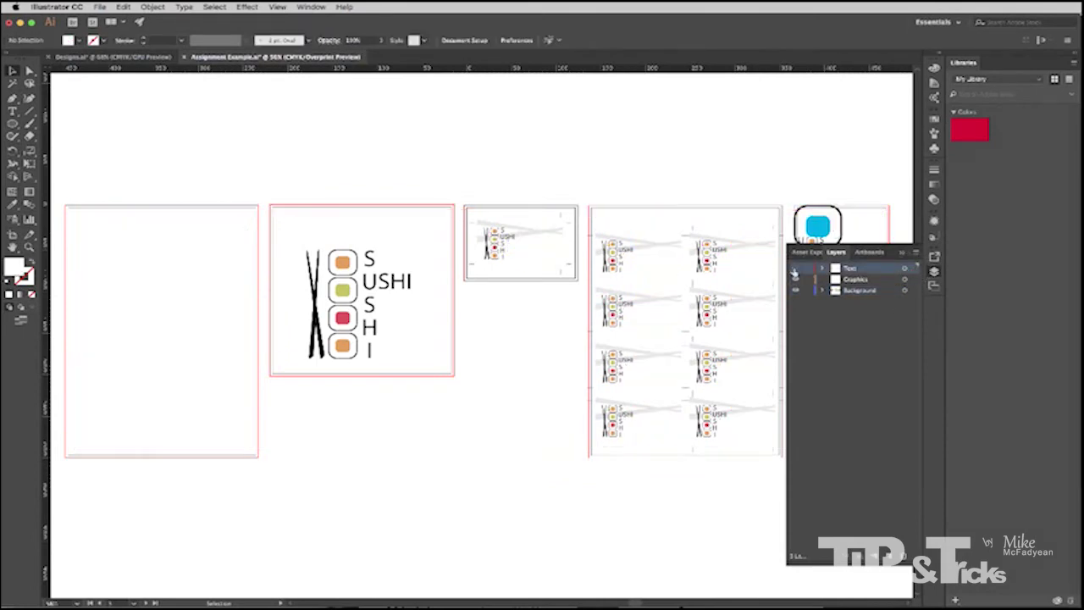
{"action": "left_click", "coordinate": [795, 268]}
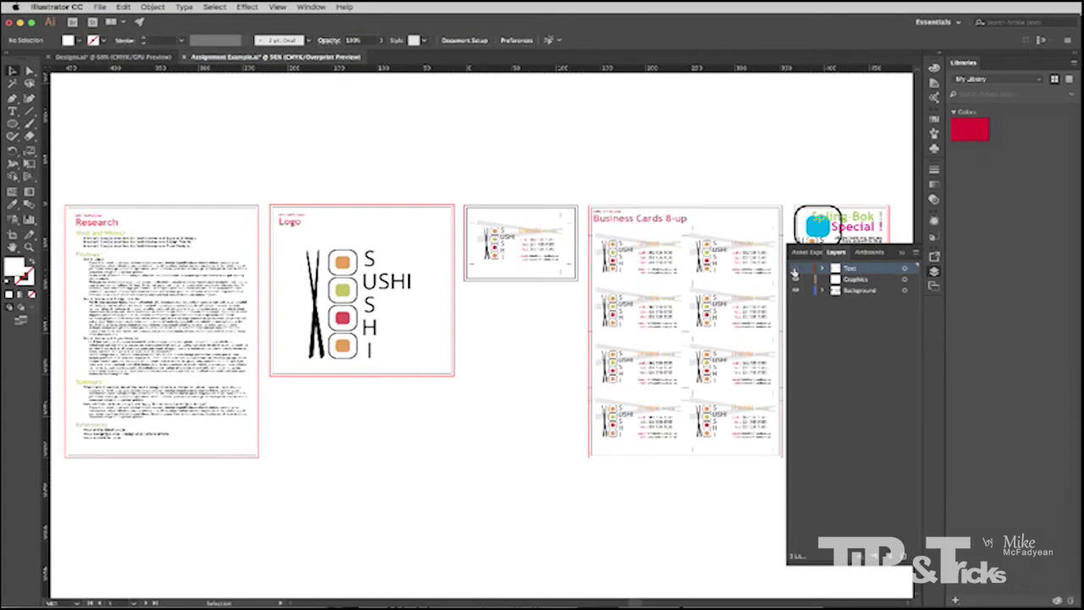
{"action": "left_click", "coordinate": [794, 268]}
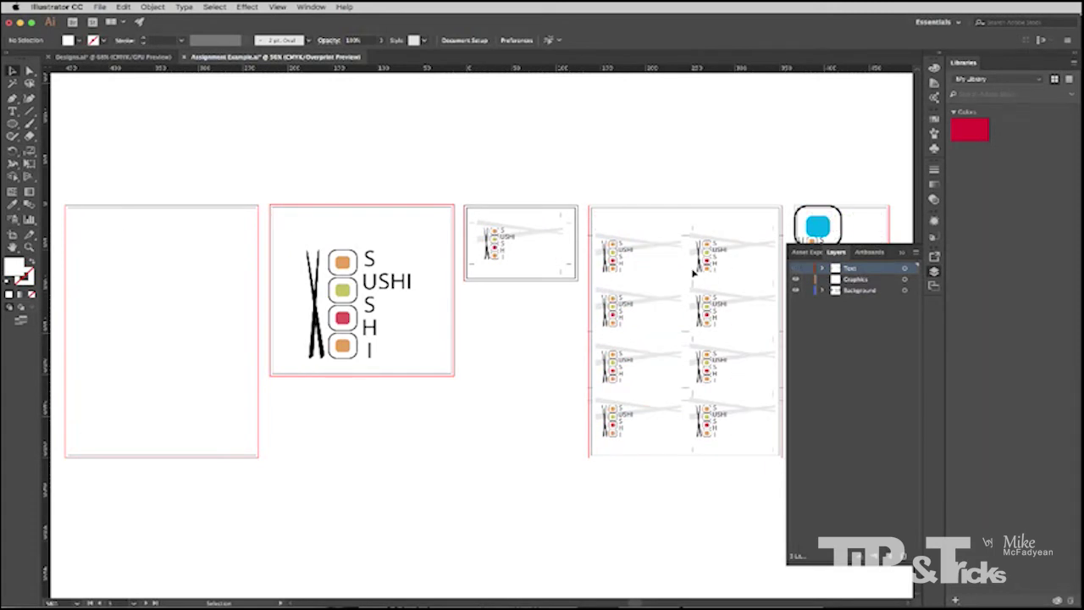
{"action": "scroll", "coordinate": [693, 273], "scroll_direction": "right", "scroll_amount": 10}
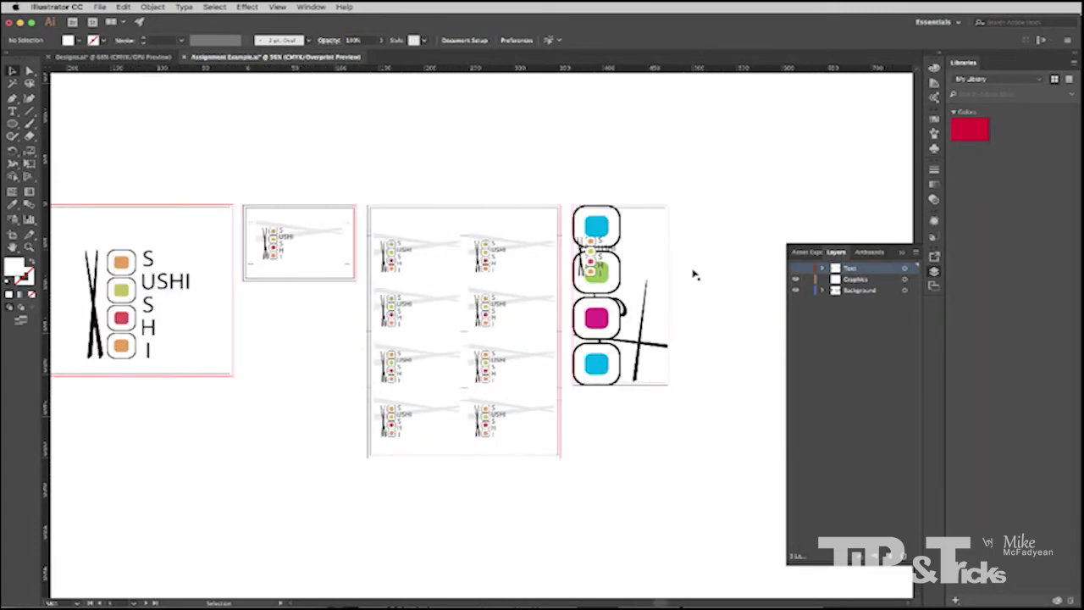
Select the small logo on the rightmost artboard, hide its SUSHI lettering, then deselect
{"action": "left_click", "coordinate": [595, 259]}
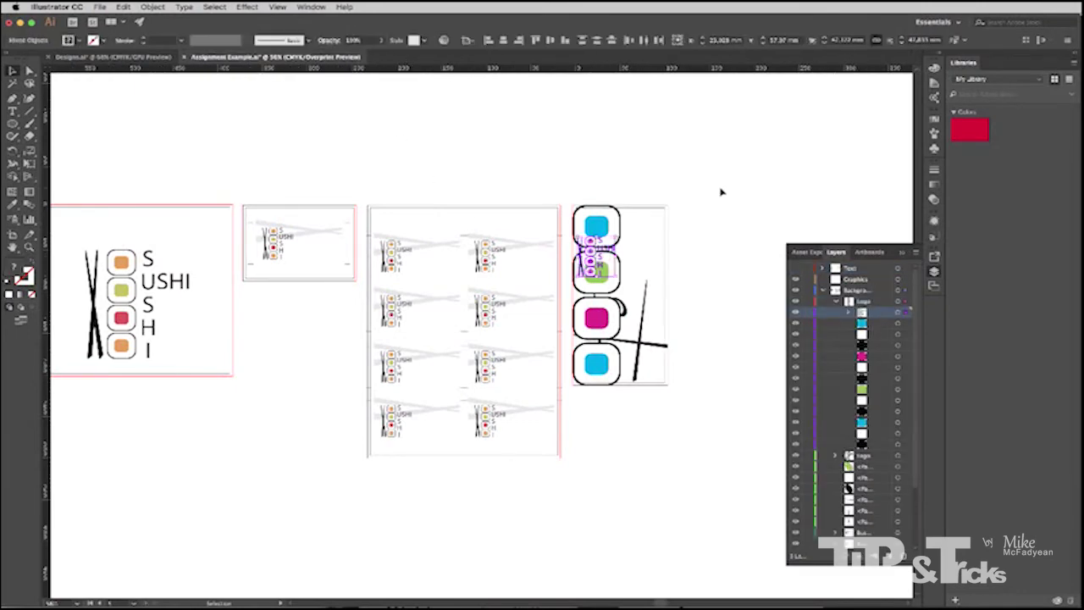
{"action": "left_click", "coordinate": [751, 283]}
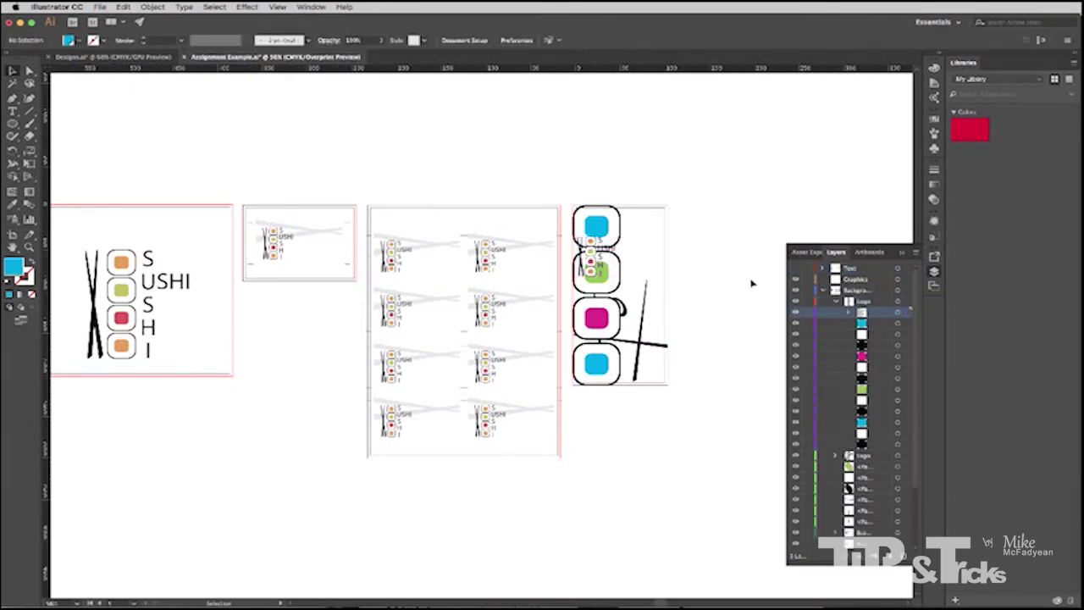
{"action": "left_click", "coordinate": [218, 8]}
{"action": "mouse_move", "coordinate": [254, 112]}
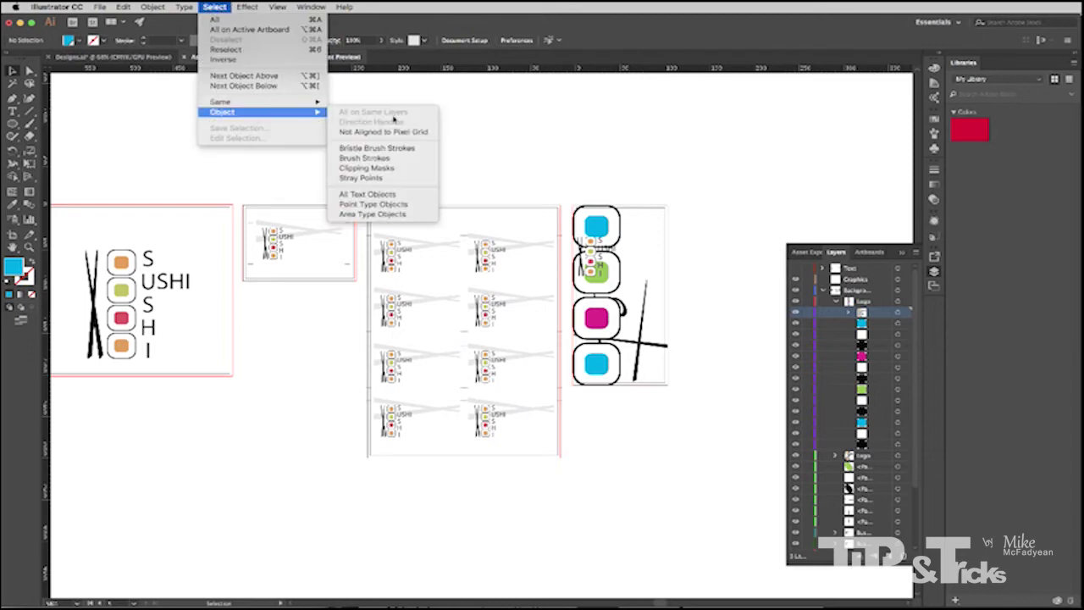
{"action": "left_click", "coordinate": [373, 194]}
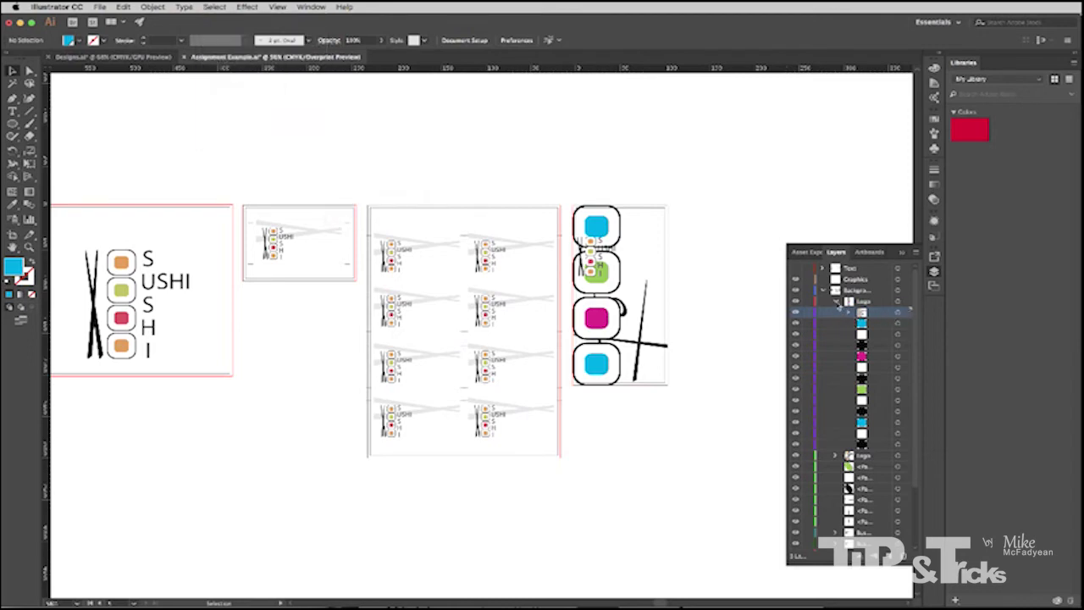
{"action": "left_click_drag", "start_coordinate": [596, 242], "coordinate": [601, 247]}
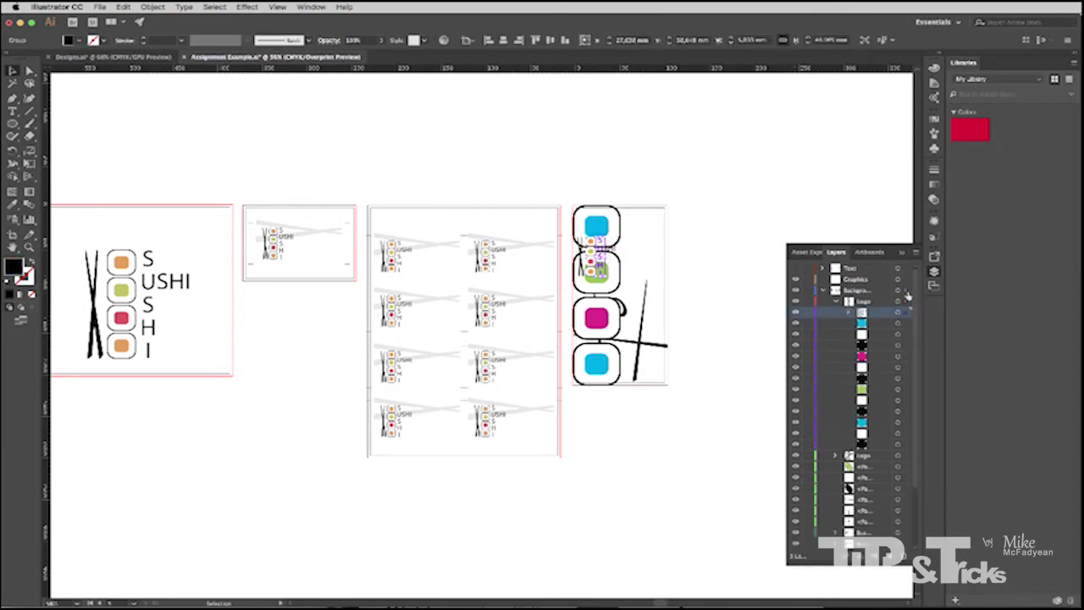
{"action": "left_click", "coordinate": [728, 239]}
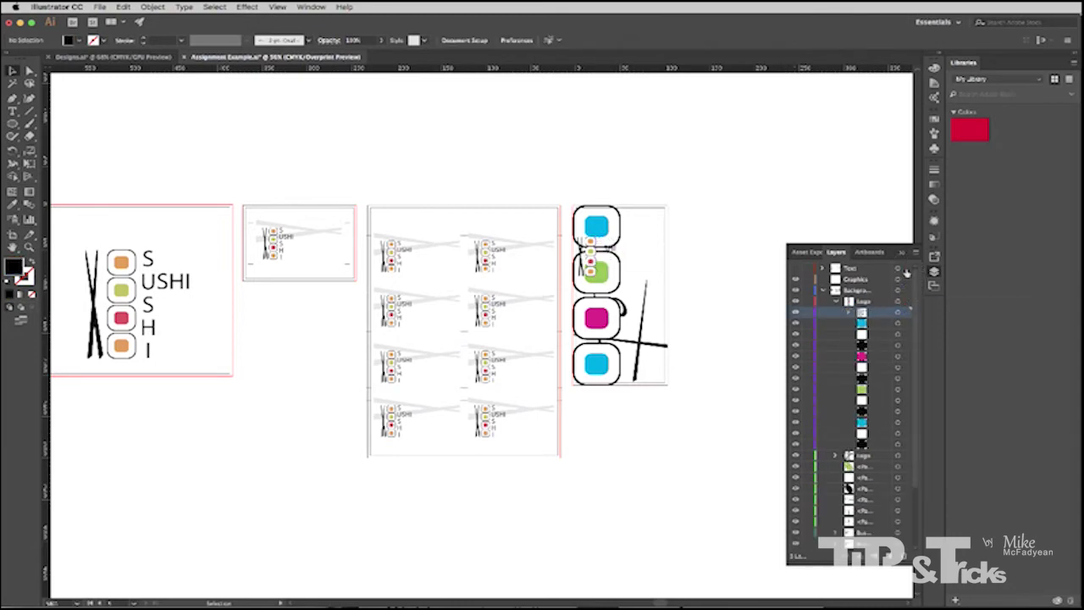
{"action": "left_click", "coordinate": [609, 247]}
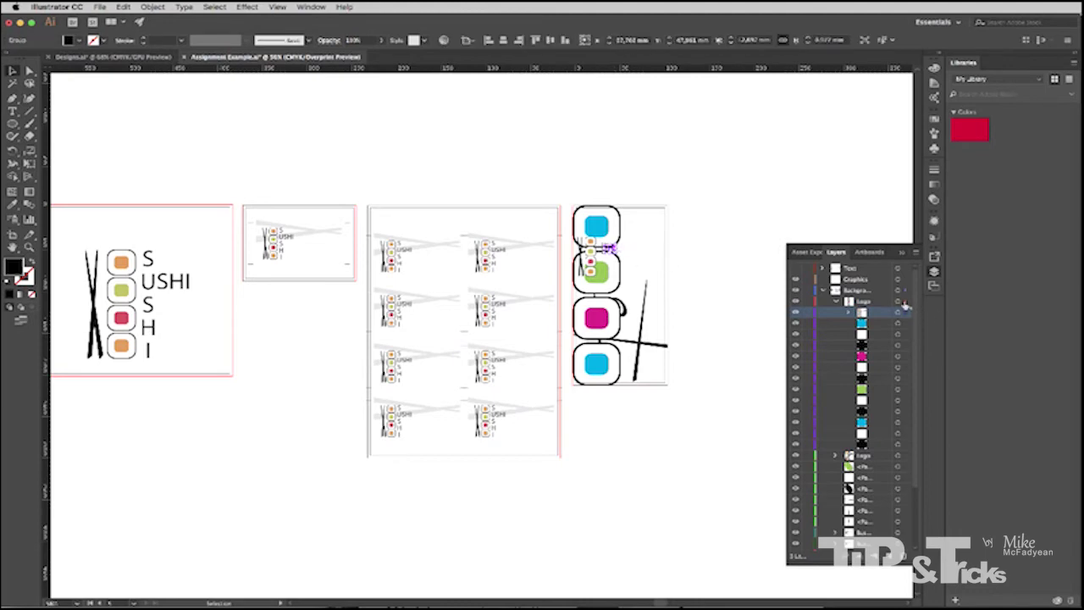
{"action": "key", "text": "super+shift+a"}
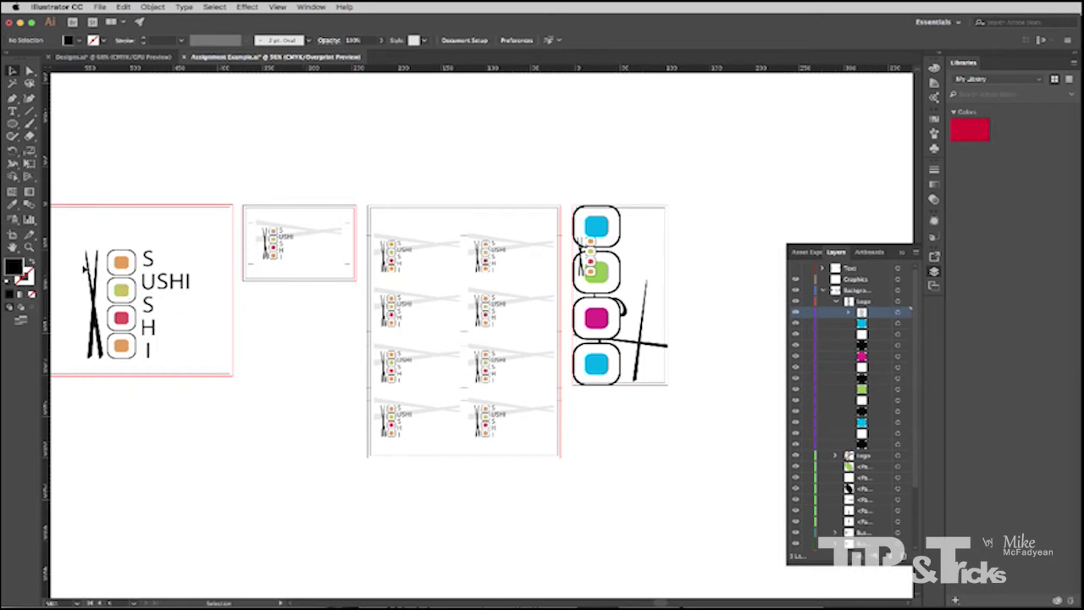
Group the square artboard's sushi logo, move it to the Graphics layer, and hide that layer
{"action": "scroll", "coordinate": [95, 263], "scroll_direction": "left", "scroll_amount": 5}
{"action": "left_click_drag", "start_coordinate": [227, 256], "coordinate": [383, 368]}
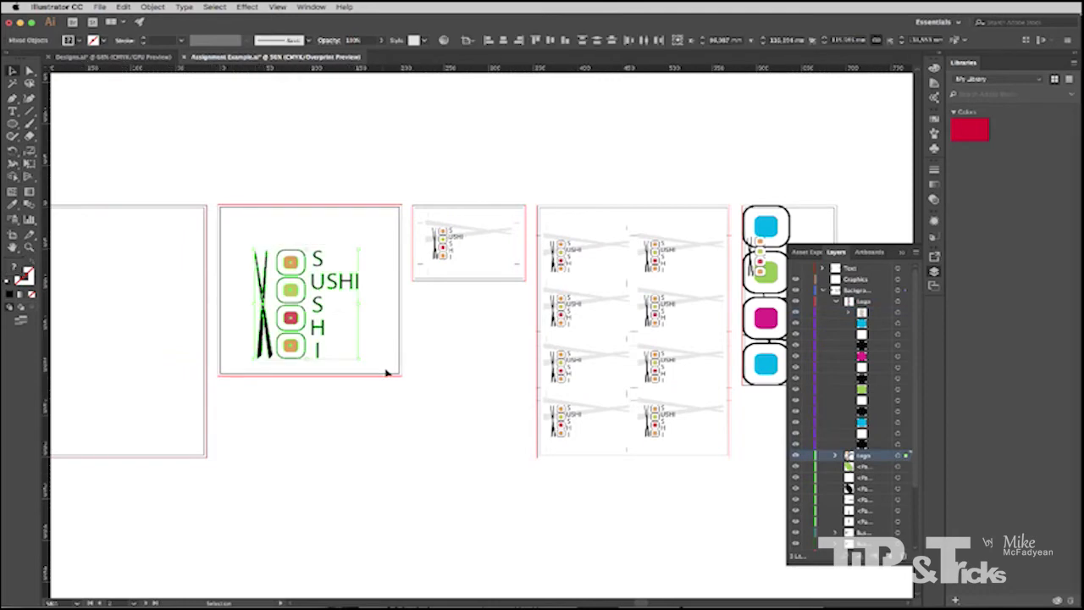
{"action": "key", "text": "super+g"}
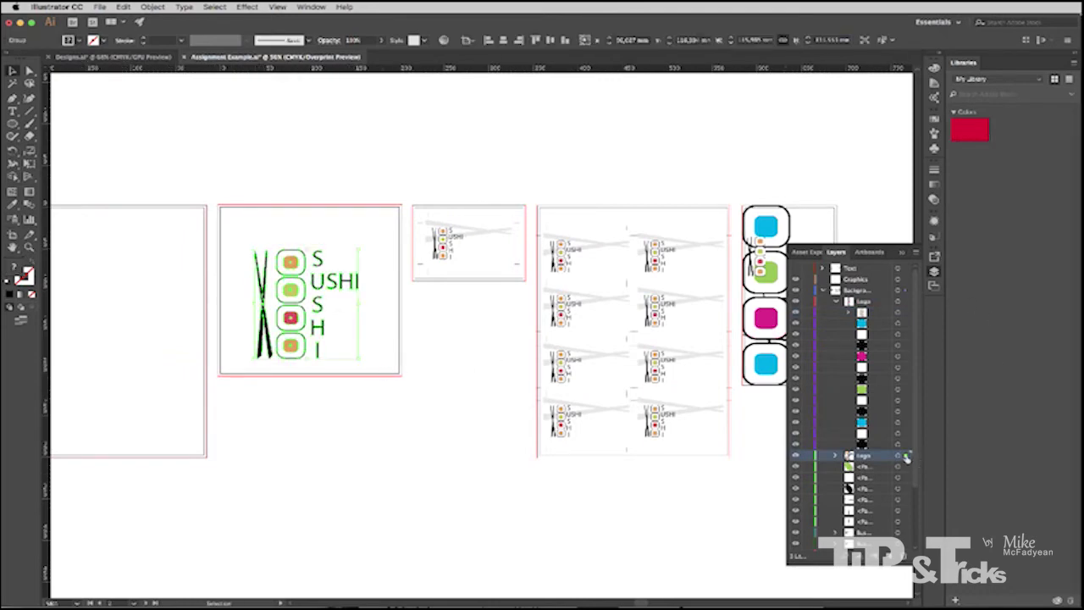
{"action": "left_click_drag", "start_coordinate": [904, 292], "coordinate": [905, 278]}
{"action": "left_click", "coordinate": [796, 279]}
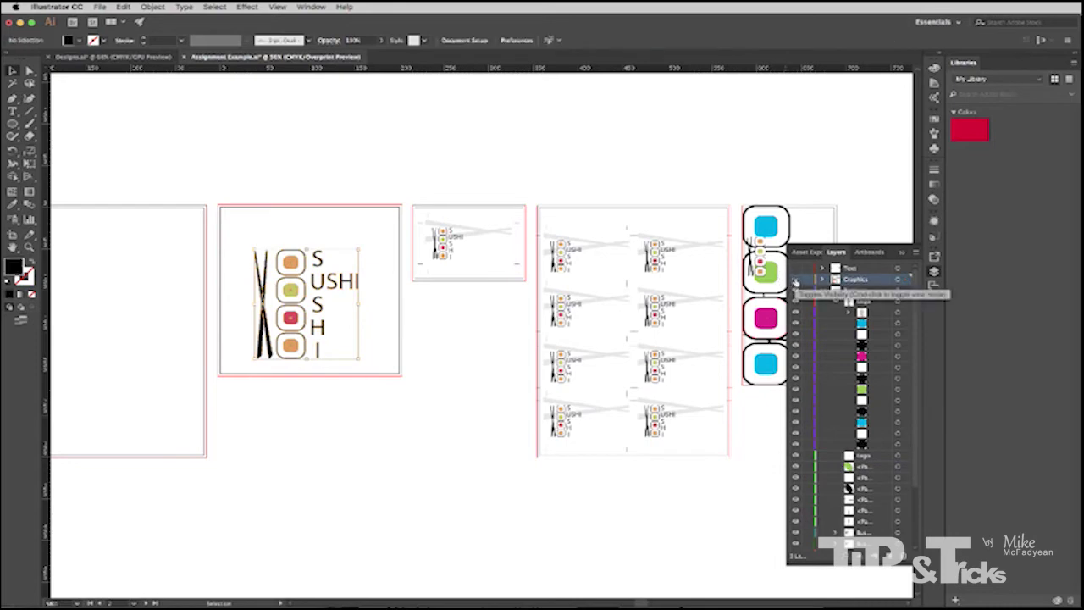
Delete the logos from the single business card and all eight sheet cards
{"action": "left_click", "coordinate": [439, 252]}
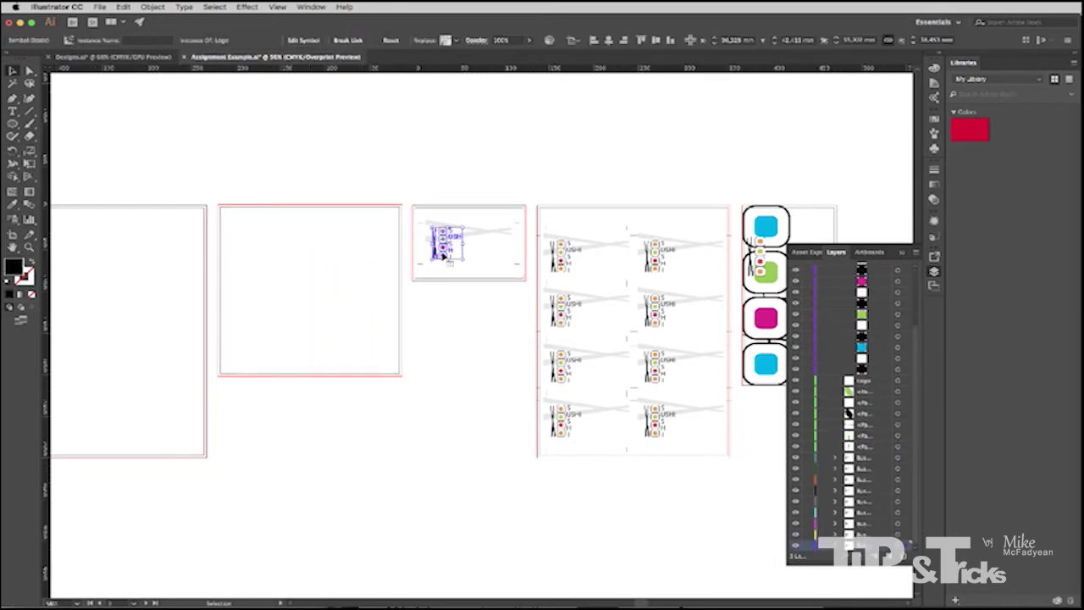
{"action": "left_click", "coordinate": [566, 257]}
{"action": "left_click", "coordinate": [657, 268], "text": "shift"}
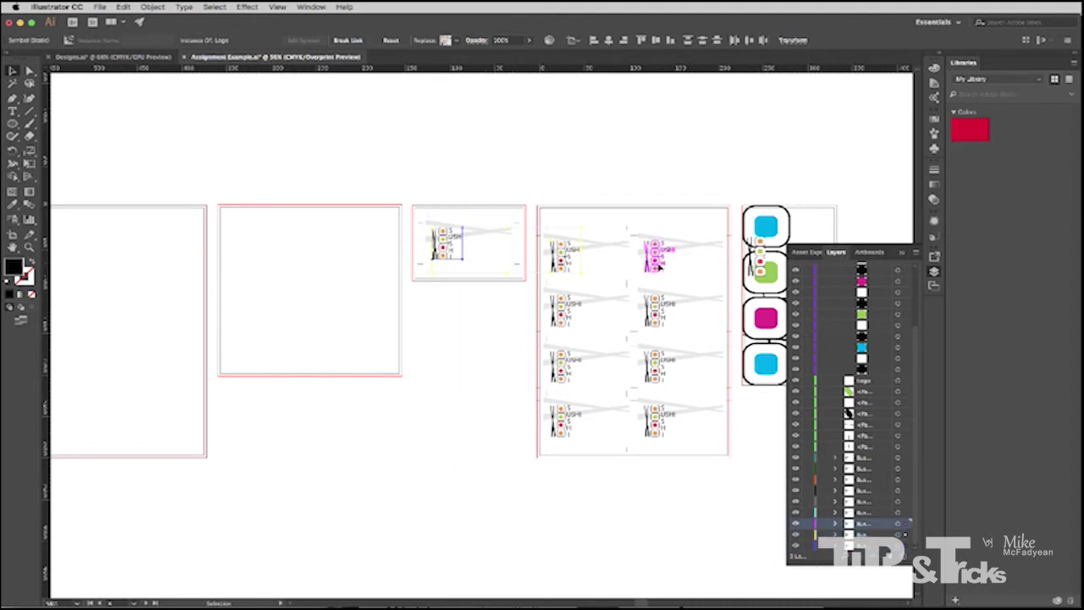
{"action": "left_click", "coordinate": [566, 303], "text": "shift"}
{"action": "left_click", "coordinate": [658, 314], "text": "shift"}
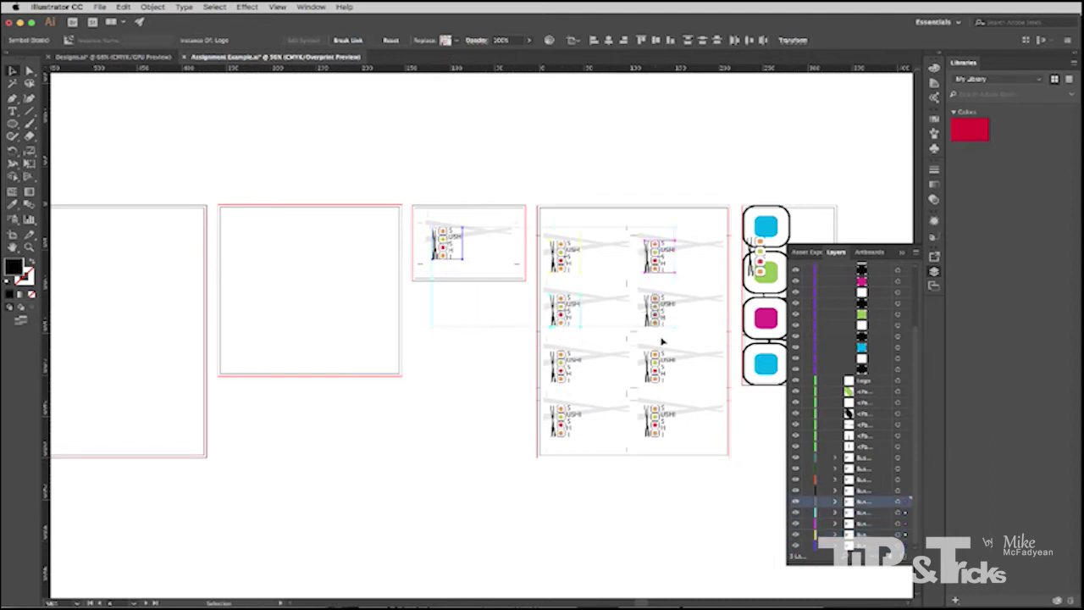
{"action": "left_click", "coordinate": [658, 371], "text": "shift"}
{"action": "left_click", "coordinate": [563, 371], "text": "shift"}
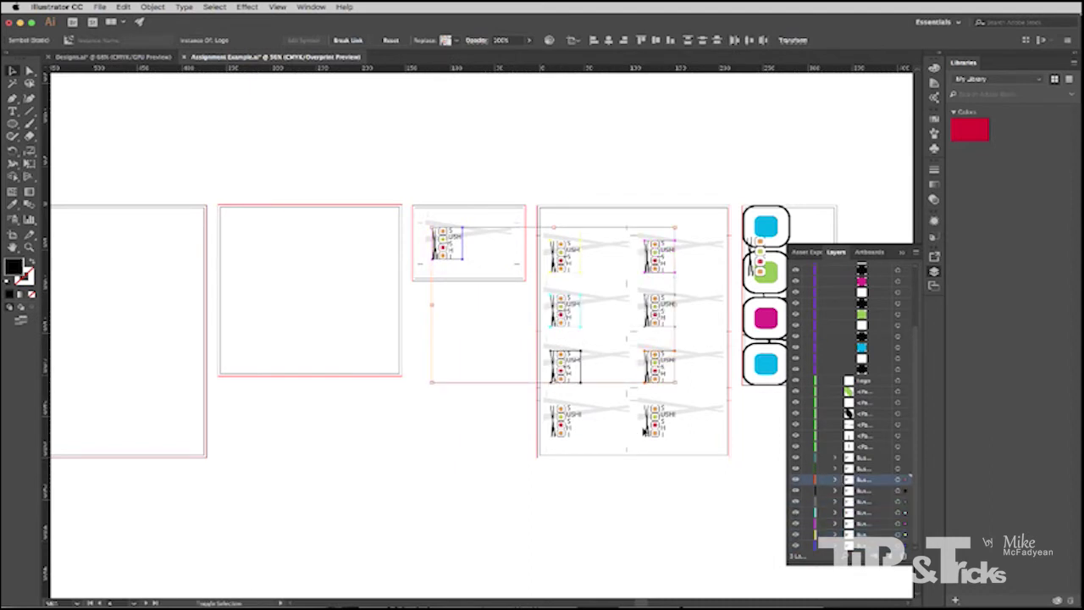
{"action": "left_click", "coordinate": [656, 423], "text": "shift"}
{"action": "left_click", "coordinate": [562, 424], "text": "shift"}
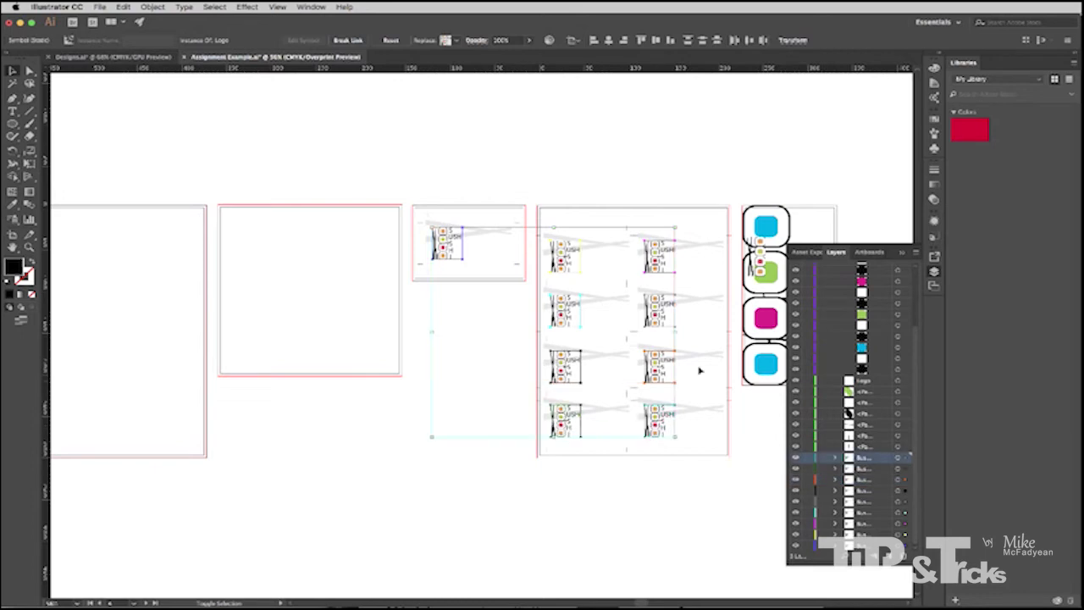
{"action": "scroll", "coordinate": [873, 362], "scroll_direction": "up", "scroll_amount": 3}
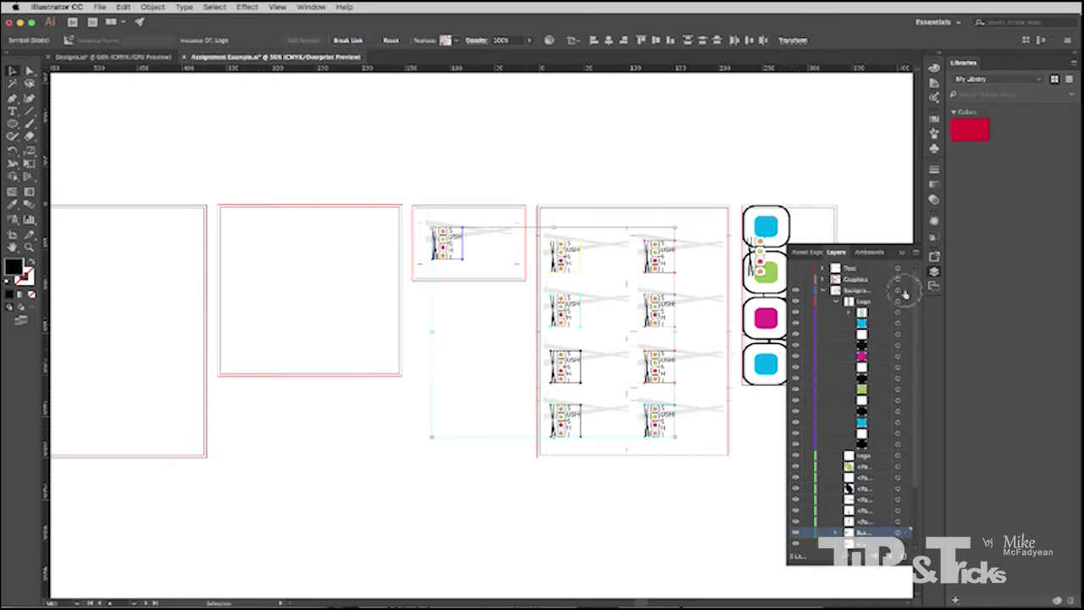
{"action": "key", "text": "Delete"}
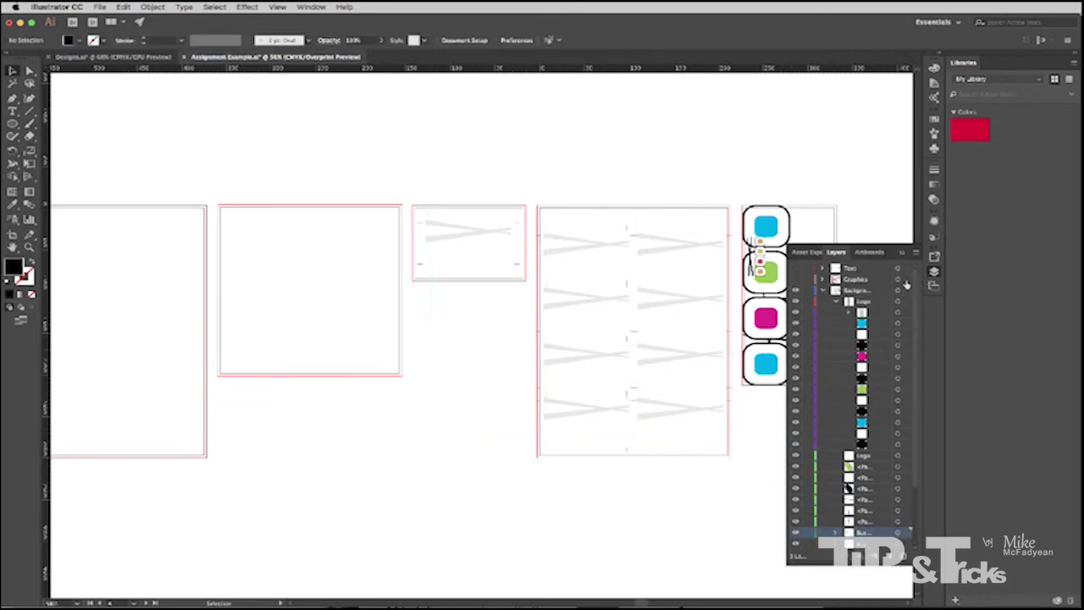
Select the faded chopstick artwork on the card and top row, then deselect it
{"action": "left_click", "coordinate": [460, 227]}
{"action": "left_click_drag", "start_coordinate": [460, 225], "coordinate": [662, 245]}
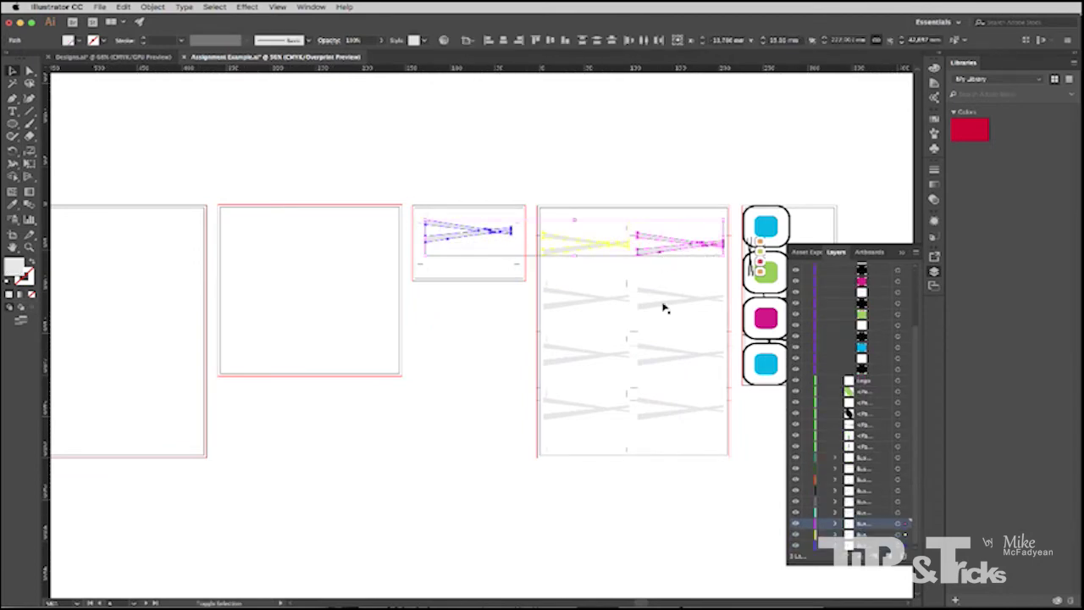
{"action": "left_click", "coordinate": [429, 511]}
{"action": "scroll", "coordinate": [879, 396], "scroll_direction": "up", "scroll_amount": 3}
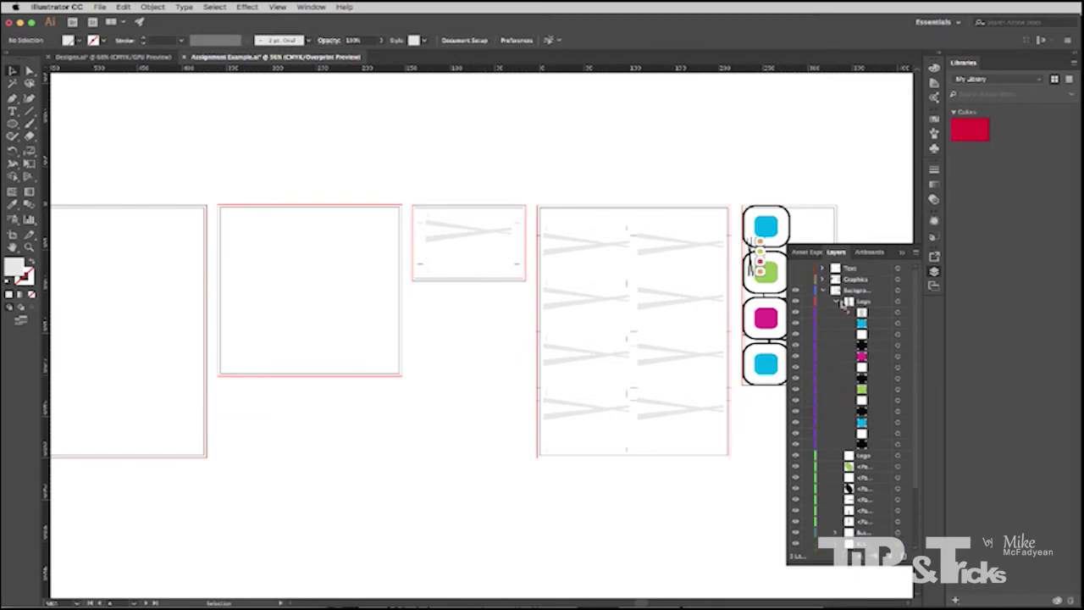
{"action": "scroll", "coordinate": [631, 244], "scroll_direction": "right", "scroll_amount": 5}
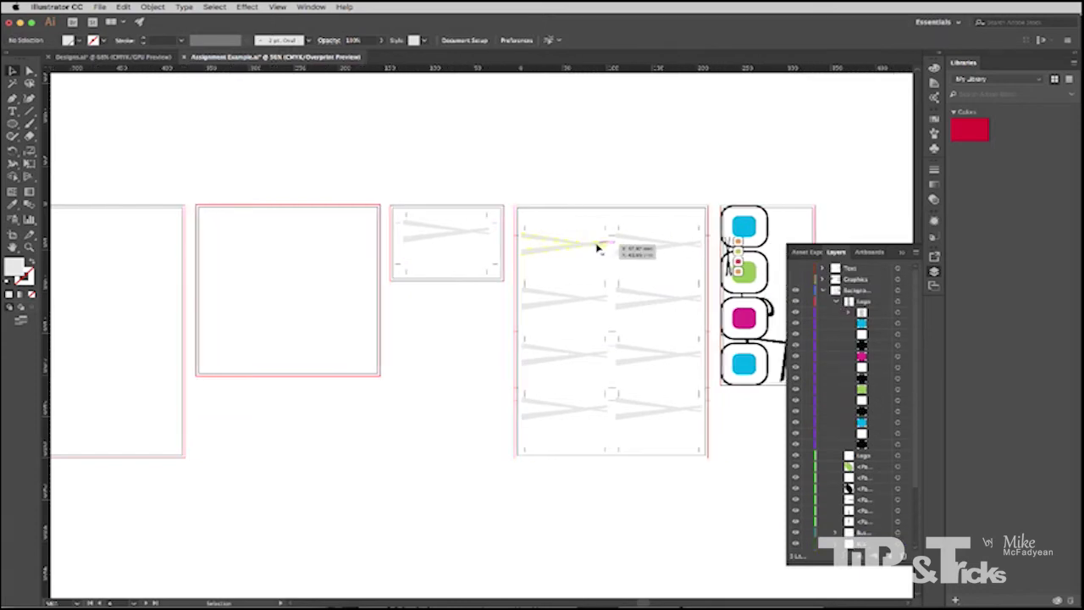
{"action": "scroll", "coordinate": [598, 246], "scroll_direction": "right", "scroll_amount": 2}
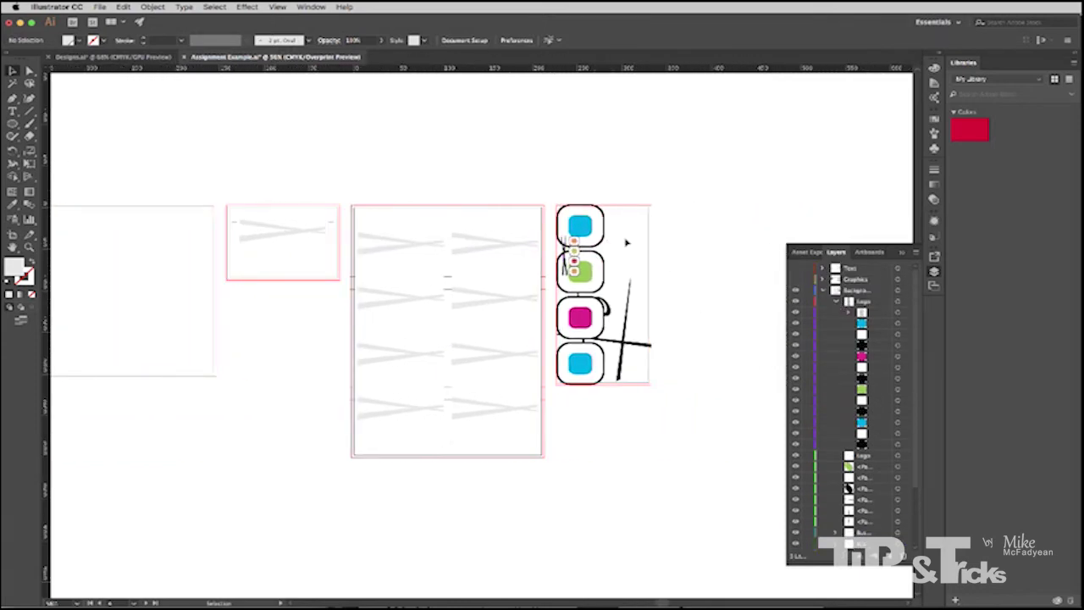
Zoom in on the rightmost logo and try selecting its icons and squares
{"action": "left_click", "coordinate": [575, 251]}
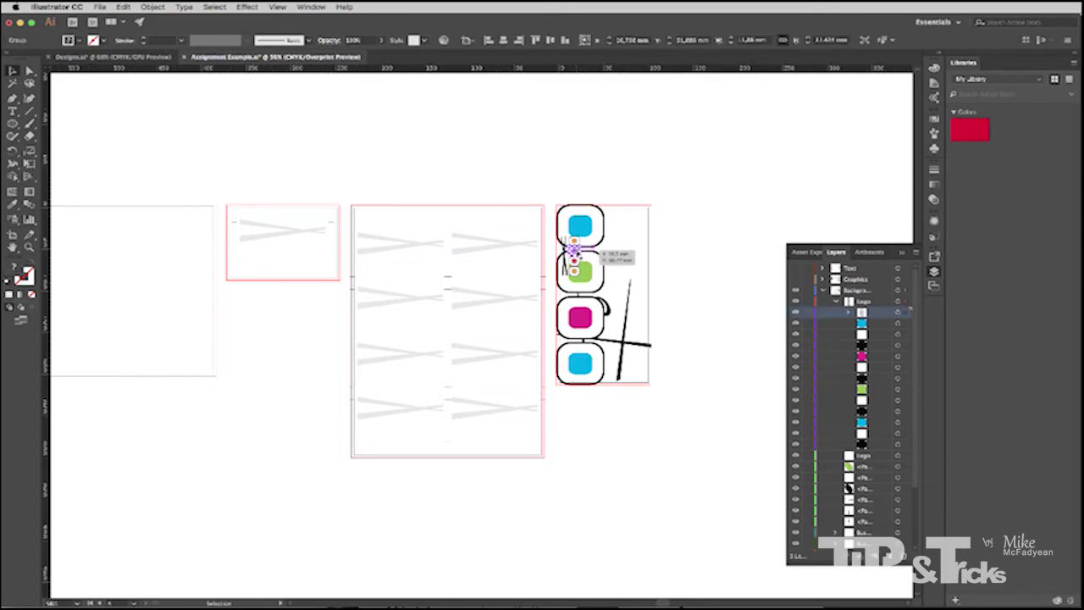
{"action": "key", "text": "a"}
{"action": "key", "text": "super+equal"}
{"action": "key", "text": "super+equal"}
{"action": "key", "text": "super+equal"}
{"action": "key", "text": "super+equal"}
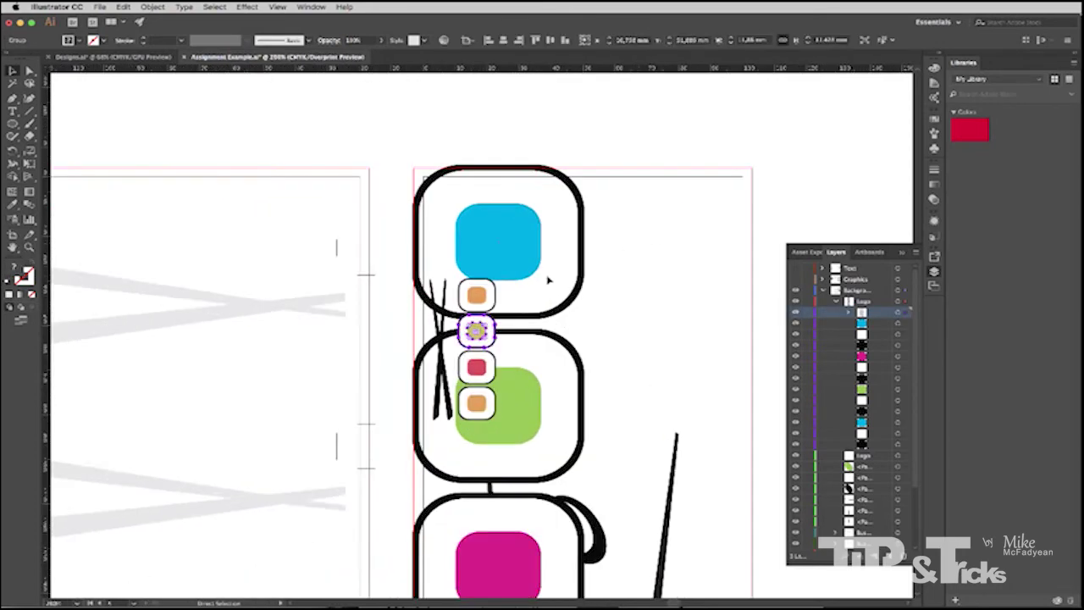
{"action": "left_click", "coordinate": [649, 295]}
{"action": "left_click_drag", "start_coordinate": [401, 286], "coordinate": [498, 408]}
{"action": "left_click", "coordinate": [523, 279], "text": "shift"}
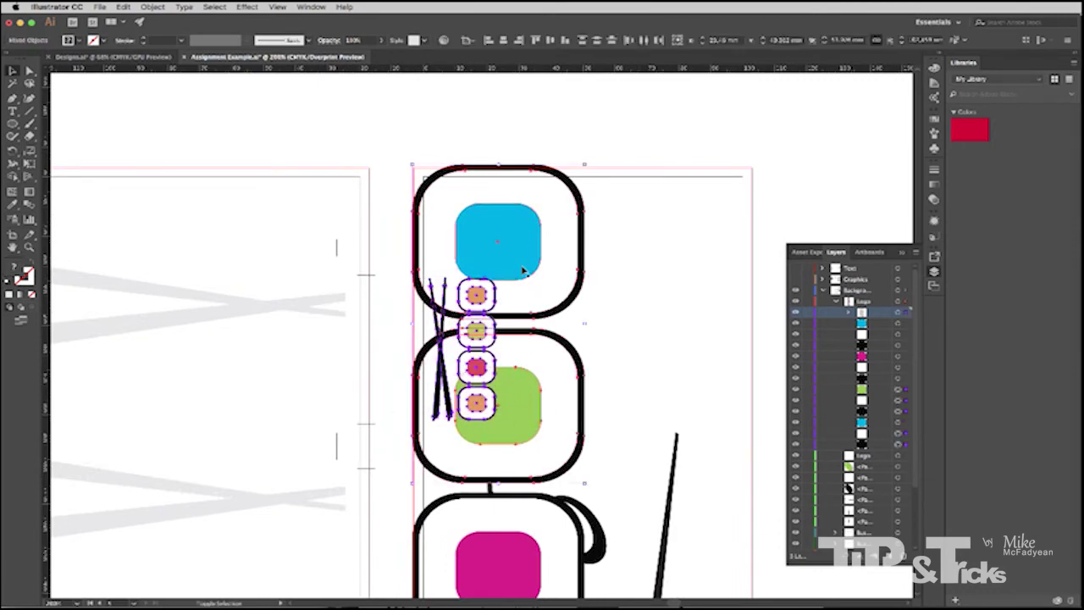
{"action": "left_click", "coordinate": [569, 303], "text": "shift"}
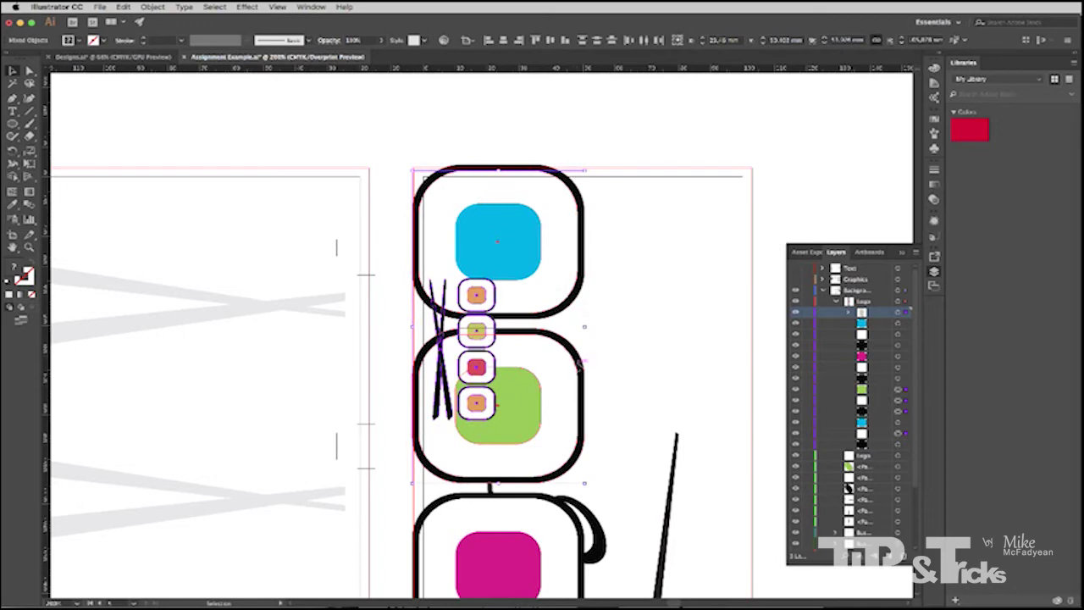
{"action": "left_click", "coordinate": [517, 436], "text": "shift"}
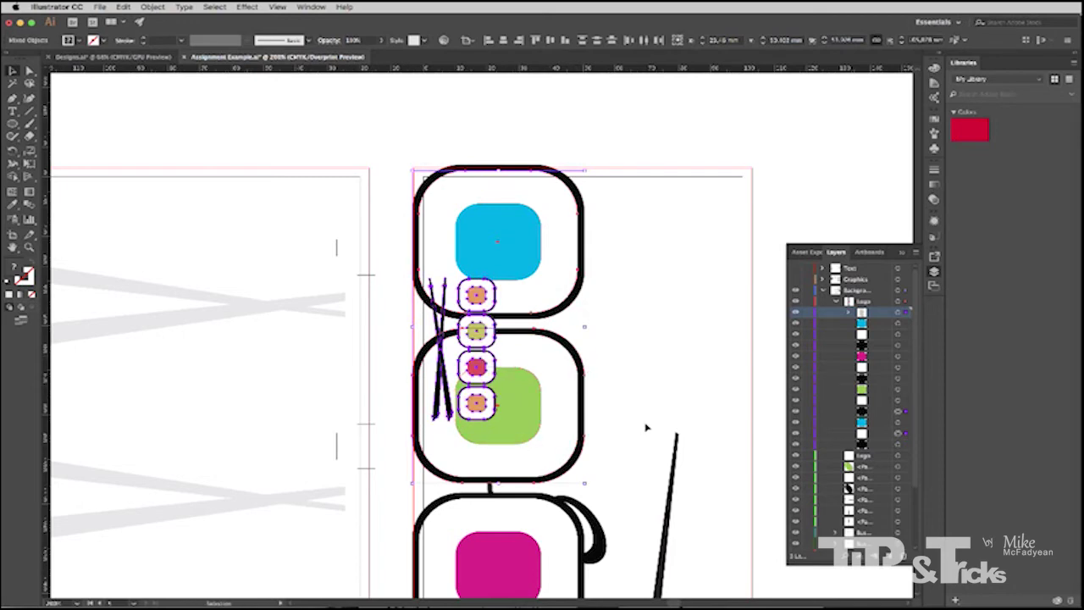
{"action": "left_click", "coordinate": [587, 221], "text": "shift"}
{"action": "left_click", "coordinate": [656, 228]}
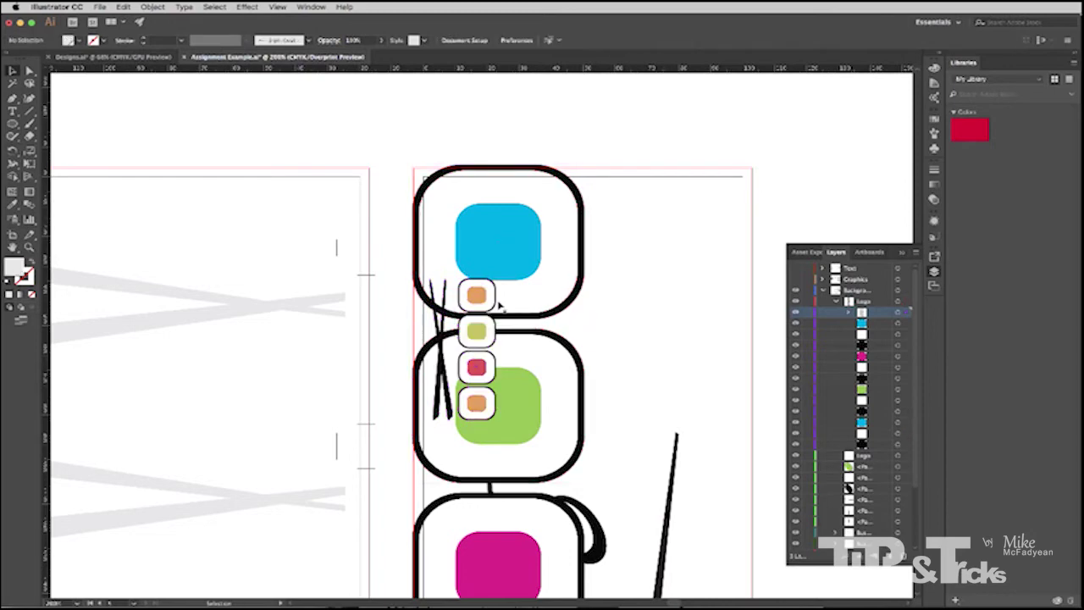
Move the logo's orange, green, red and orange icons and black brush strokes to the hidden layer
{"action": "left_click", "coordinate": [487, 293]}
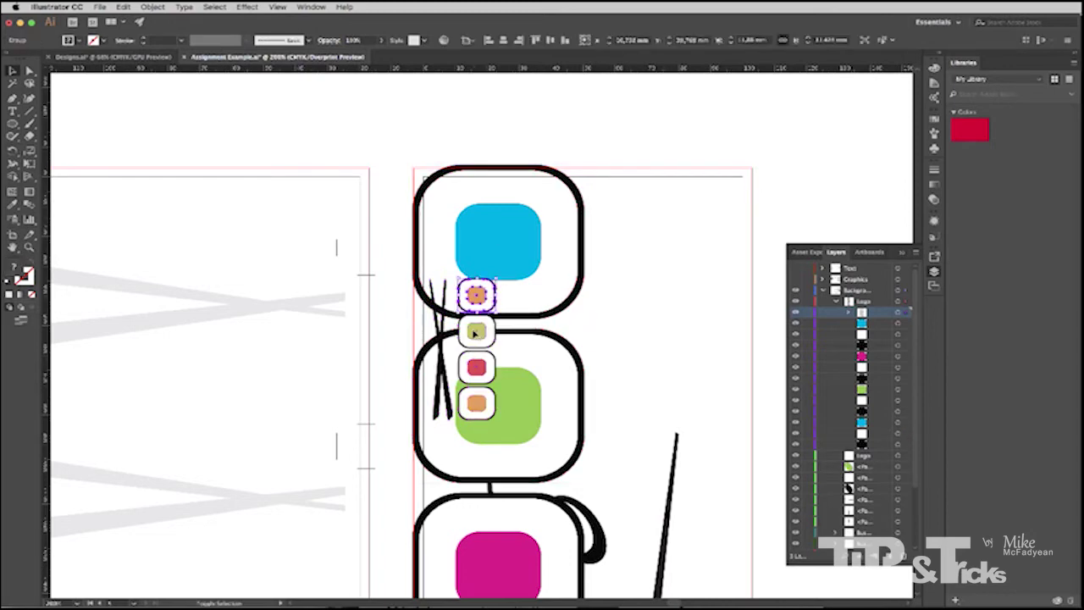
{"action": "left_click", "coordinate": [477, 332], "text": "shift"}
{"action": "left_click", "coordinate": [477, 372], "text": "shift"}
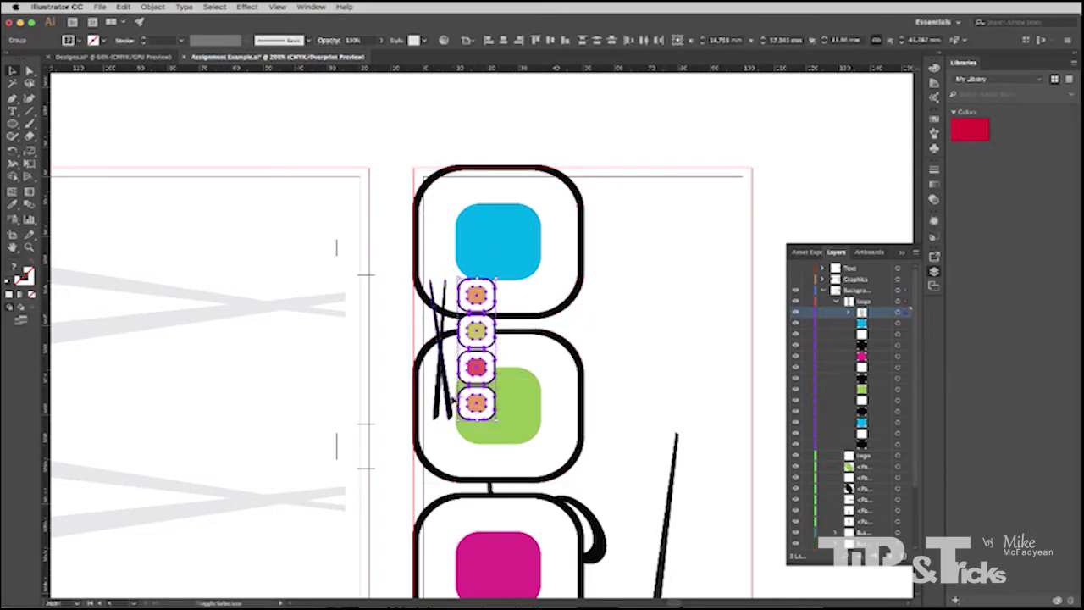
{"action": "left_click", "coordinate": [477, 404], "text": "shift"}
{"action": "left_click", "coordinate": [442, 381], "text": "shift"}
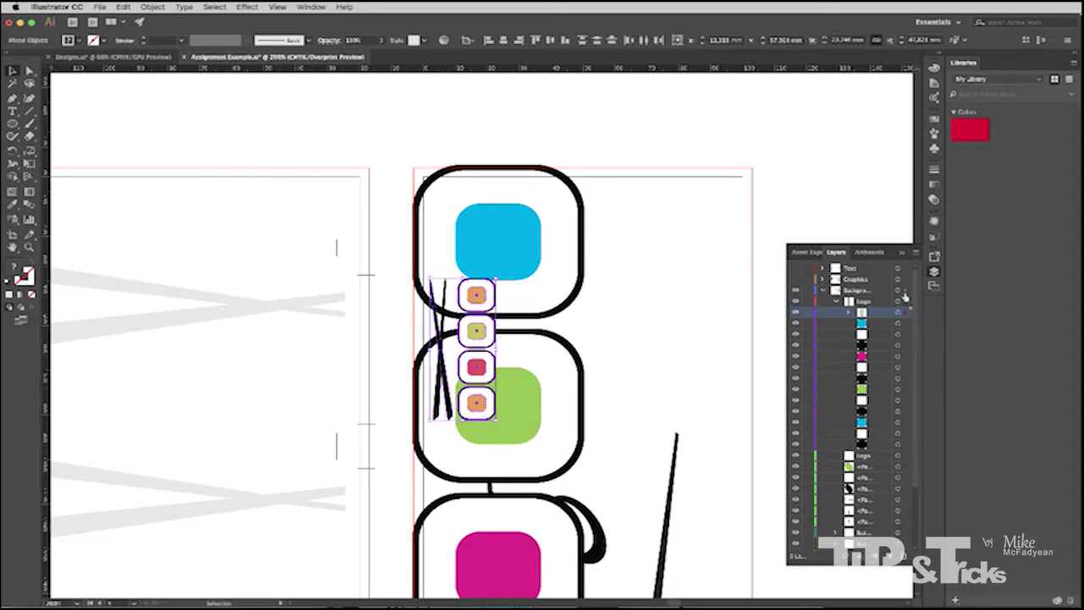
{"action": "left_click_drag", "start_coordinate": [905, 297], "coordinate": [903, 279]}
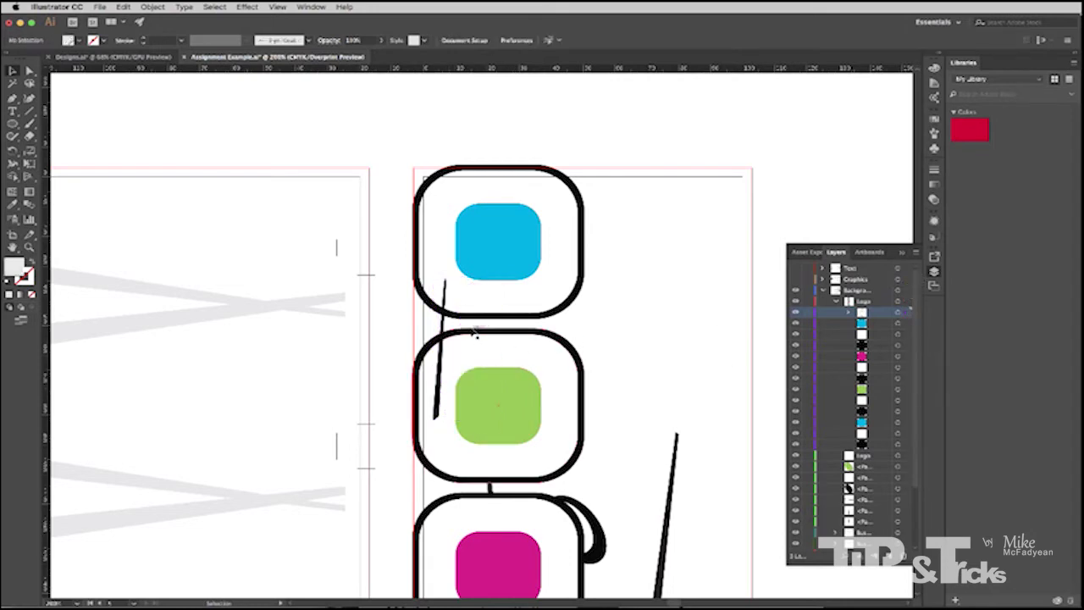
{"action": "left_click", "coordinate": [443, 326]}
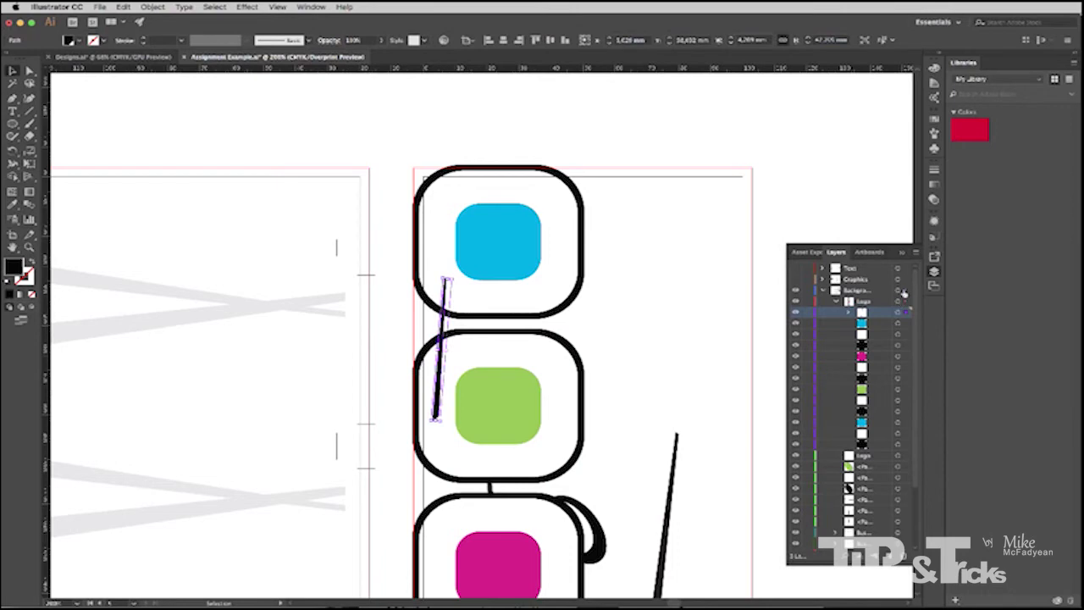
{"action": "left_click_drag", "start_coordinate": [904, 292], "coordinate": [901, 279]}
{"action": "scroll", "coordinate": [675, 383], "scroll_direction": "down", "scroll_amount": 3}
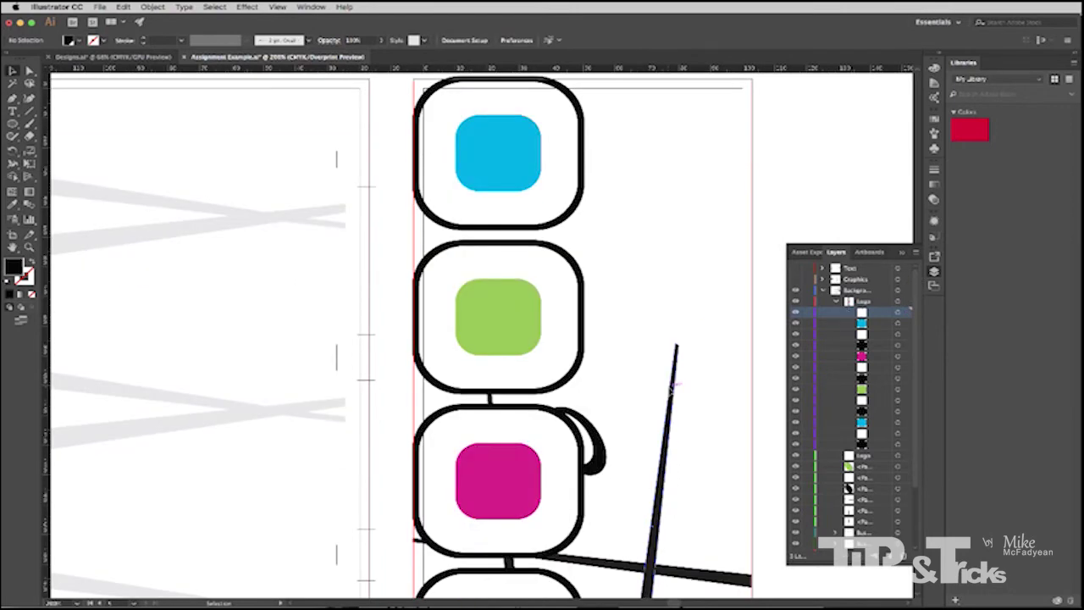
{"action": "scroll", "coordinate": [675, 385], "scroll_direction": "down", "scroll_amount": 5}
Delete the long diagonal, horizontal and hook brush strokes over the tiles
{"action": "left_click", "coordinate": [653, 399]}
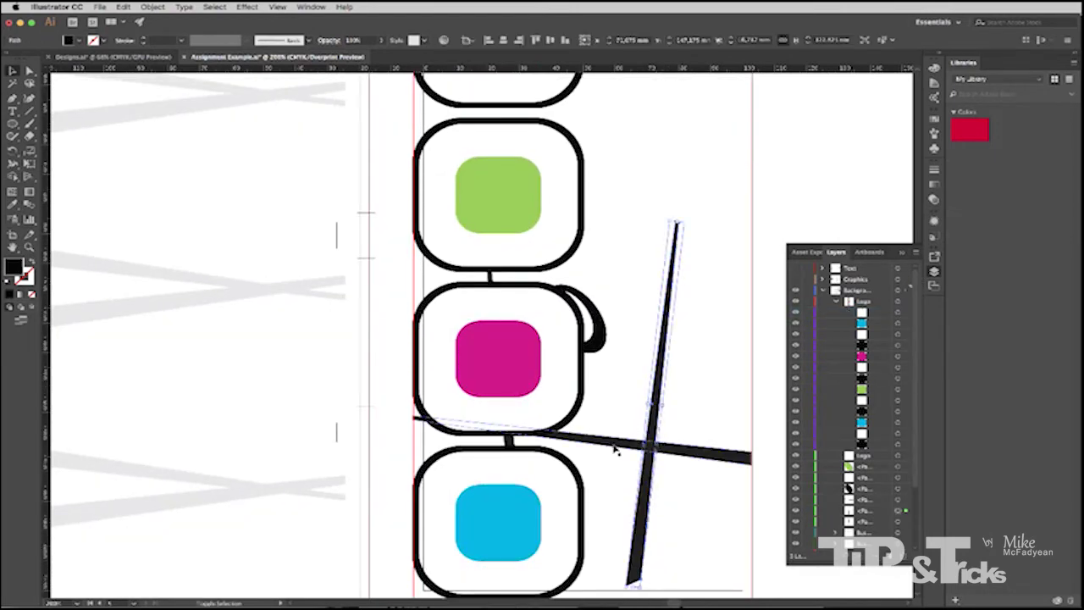
{"action": "left_click", "coordinate": [616, 448], "text": "shift"}
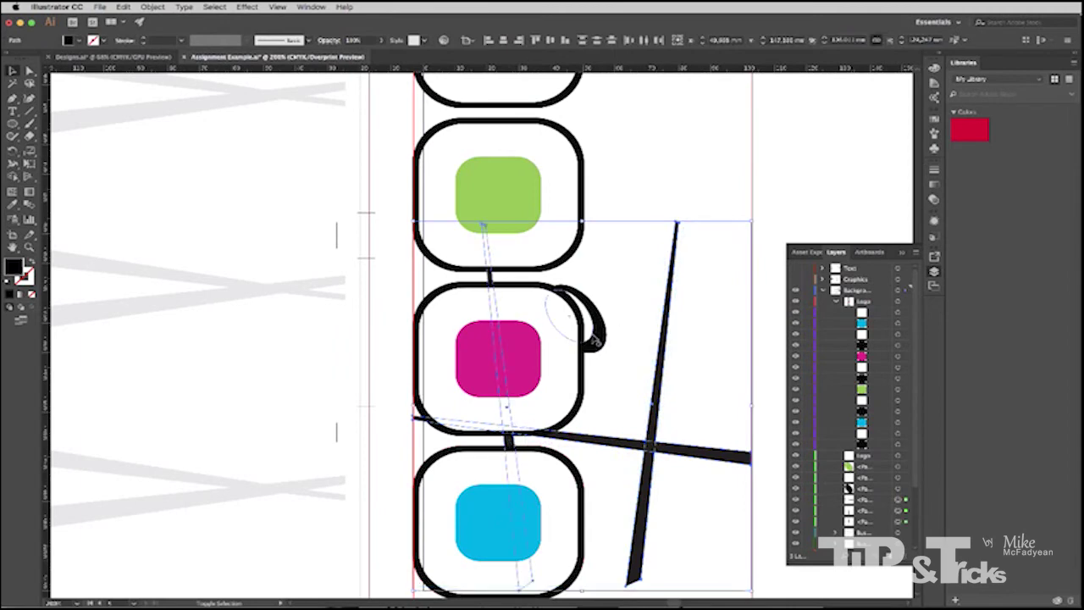
{"action": "left_click", "coordinate": [595, 337], "text": "shift"}
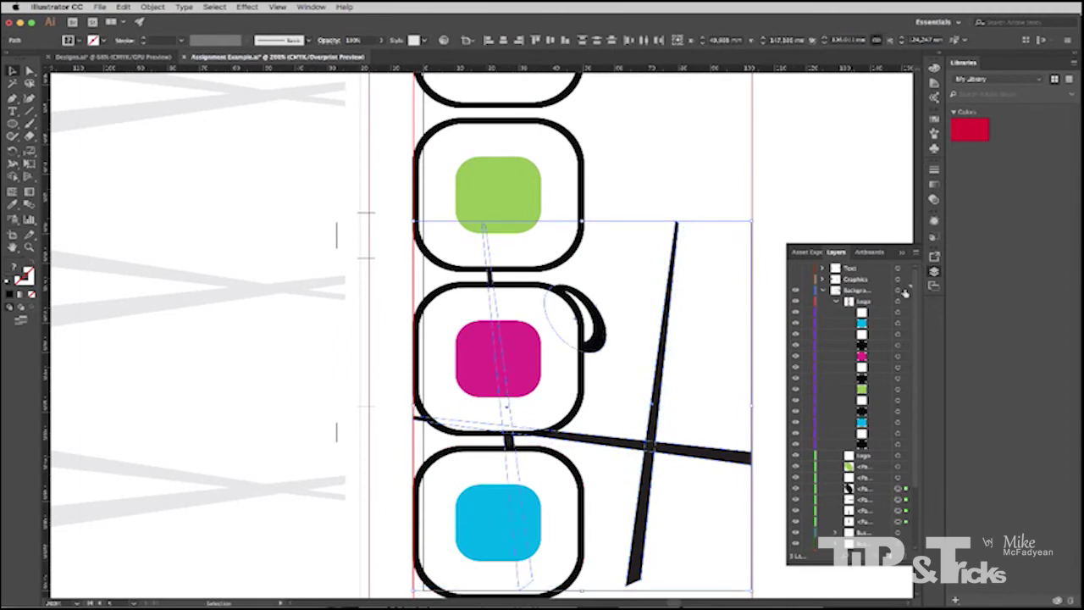
{"action": "key", "text": "Delete"}
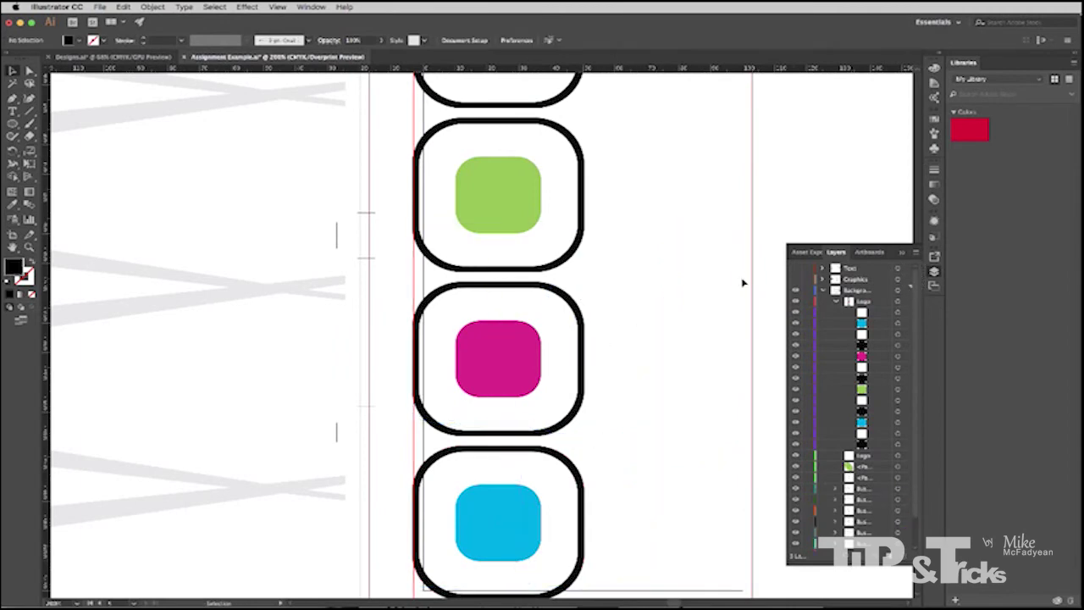
{"action": "scroll", "coordinate": [595, 298], "scroll_direction": "up", "scroll_amount": 3}
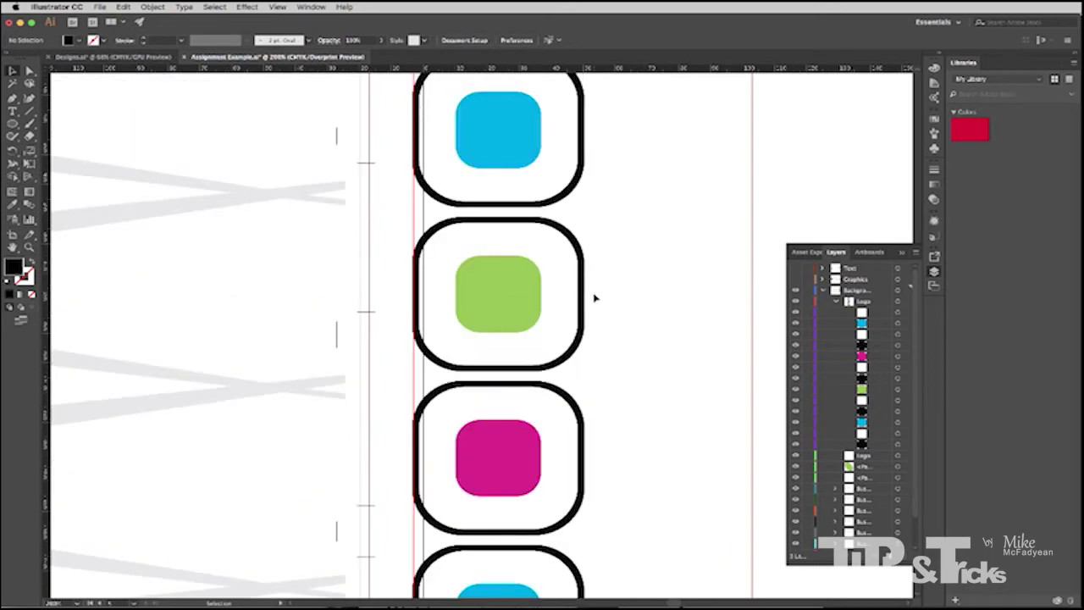
{"action": "scroll", "coordinate": [595, 297], "scroll_direction": "up", "scroll_amount": 3}
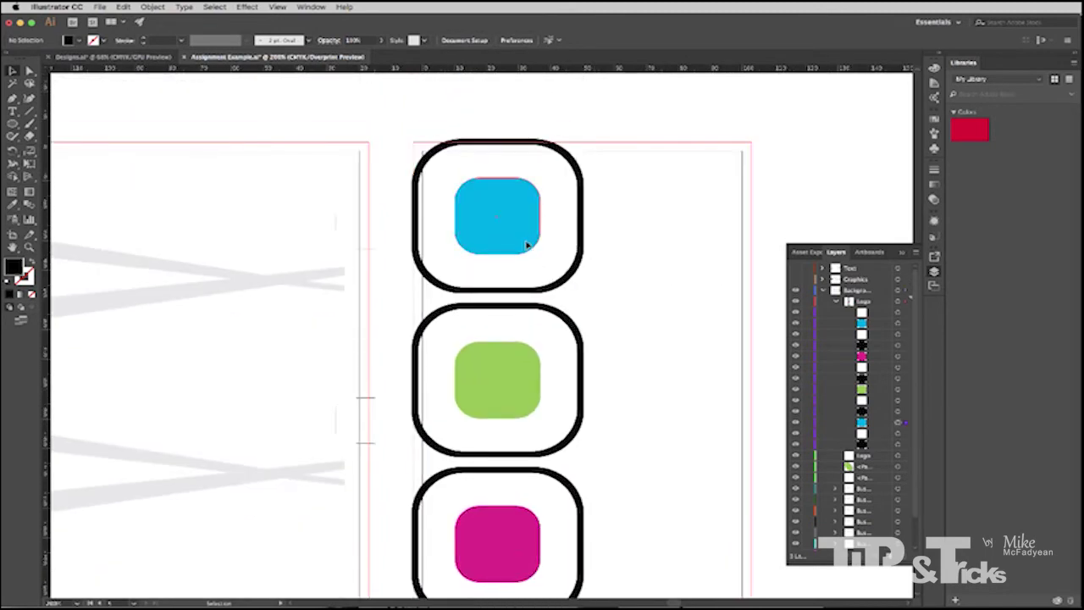
Select the cyan, green, magenta and bottom cyan tile squares along with their black outlines
{"action": "left_click", "coordinate": [527, 243]}
{"action": "left_click", "coordinate": [579, 273], "text": "shift"}
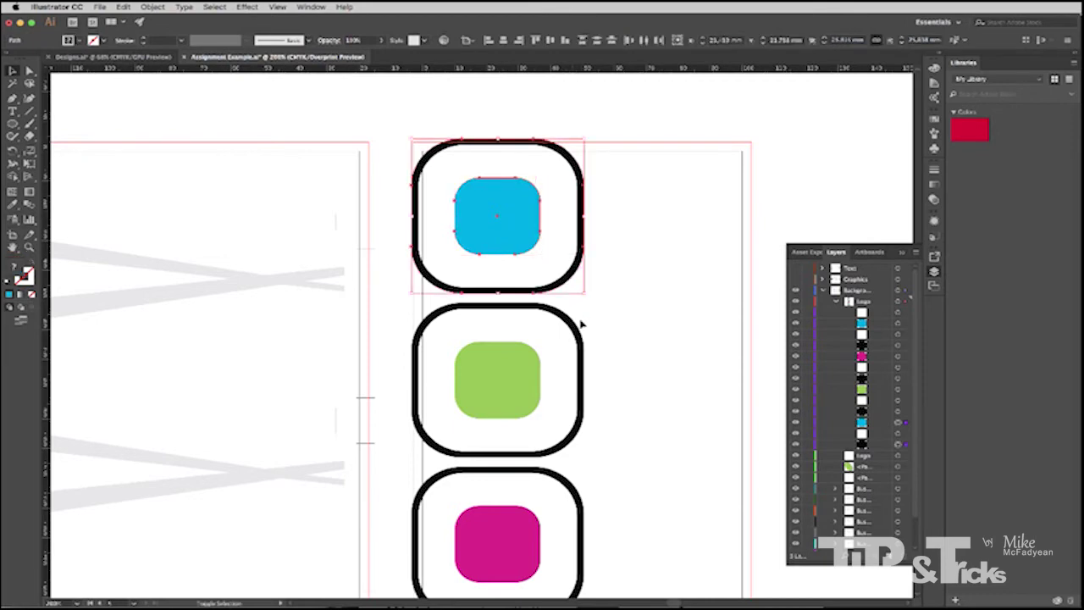
{"action": "left_click", "coordinate": [533, 375], "text": "shift"}
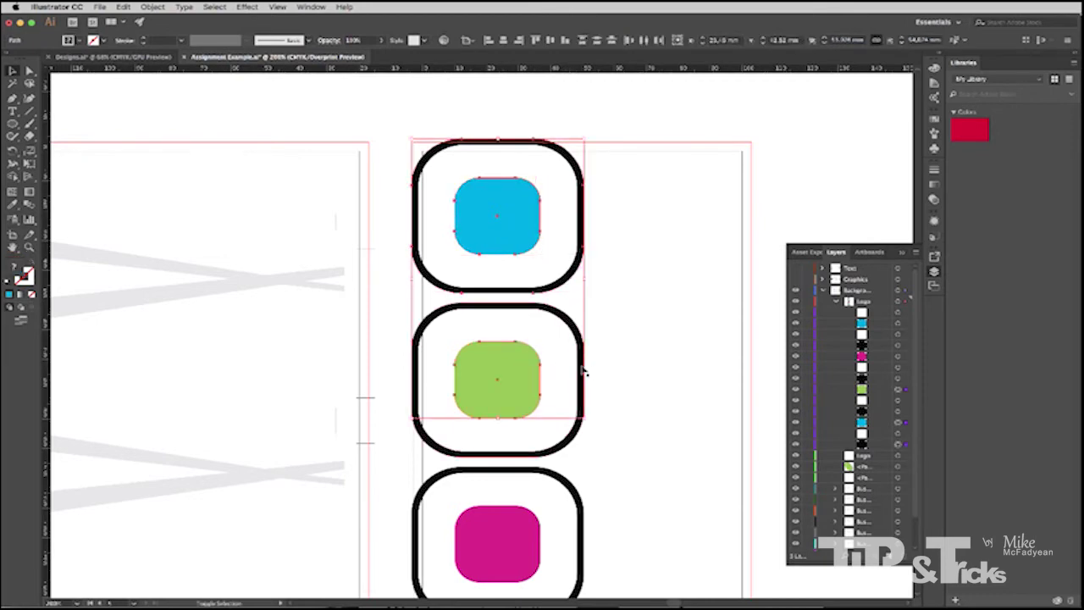
{"action": "left_click", "coordinate": [581, 368], "text": "shift"}
{"action": "left_click", "coordinate": [500, 534], "text": "shift"}
{"action": "left_click", "coordinate": [582, 522], "text": "shift"}
{"action": "scroll", "coordinate": [680, 481], "scroll_direction": "down", "scroll_amount": 1}
{"action": "scroll", "coordinate": [680, 481], "scroll_direction": "down", "scroll_amount": 4}
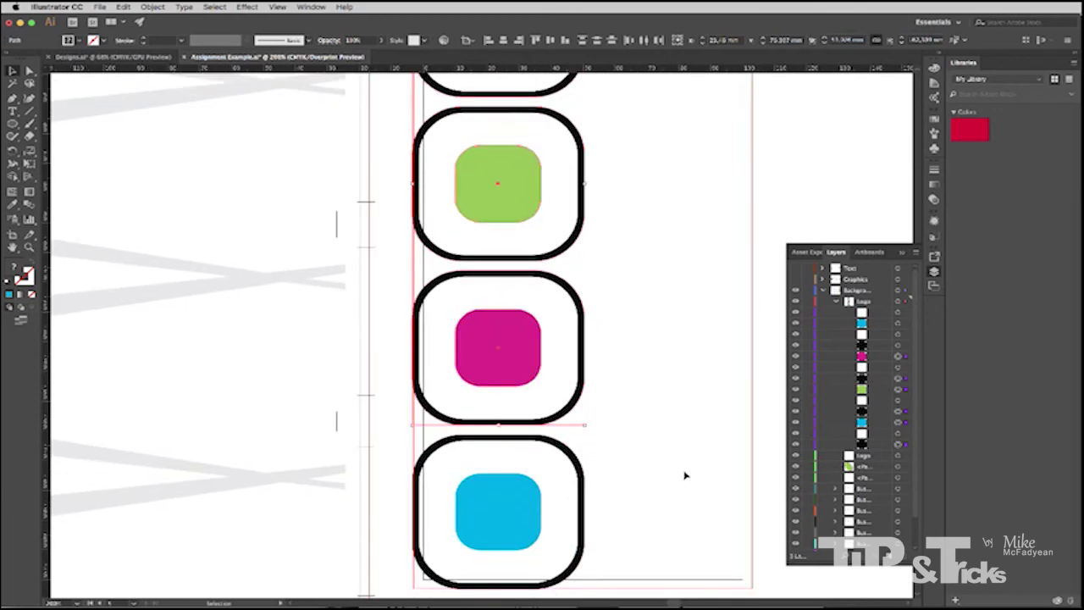
{"action": "left_click", "coordinate": [528, 494], "text": "shift"}
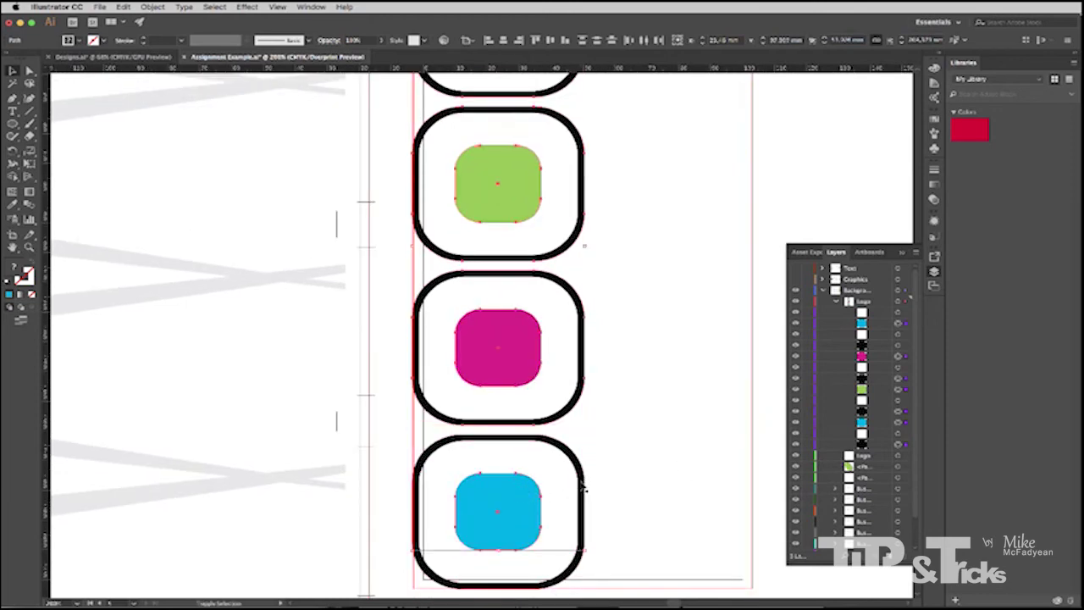
{"action": "left_click", "coordinate": [581, 484], "text": "shift"}
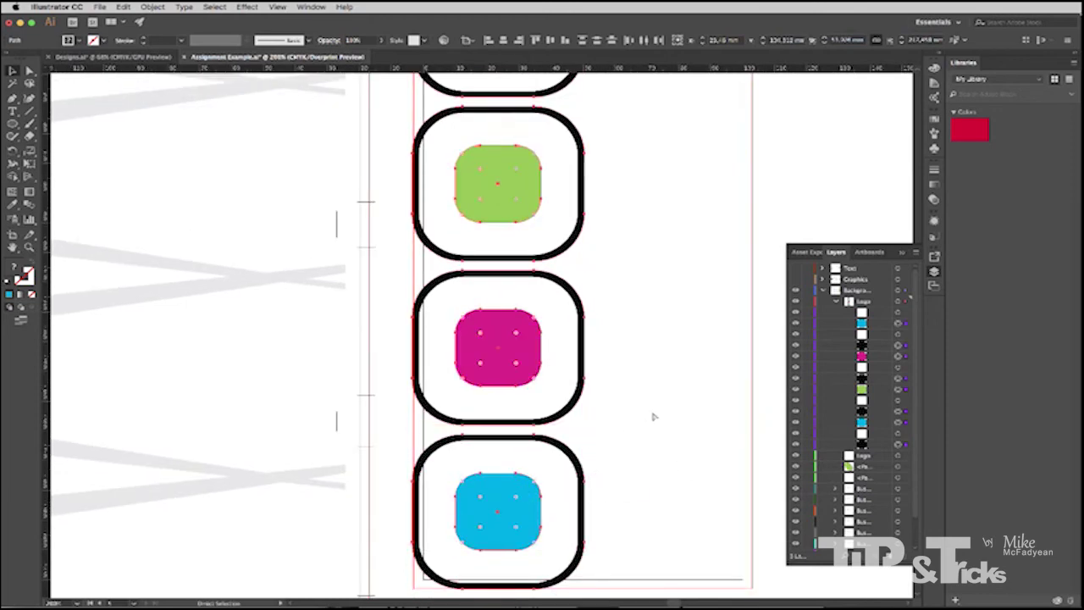
{"action": "key", "text": "super+g"}
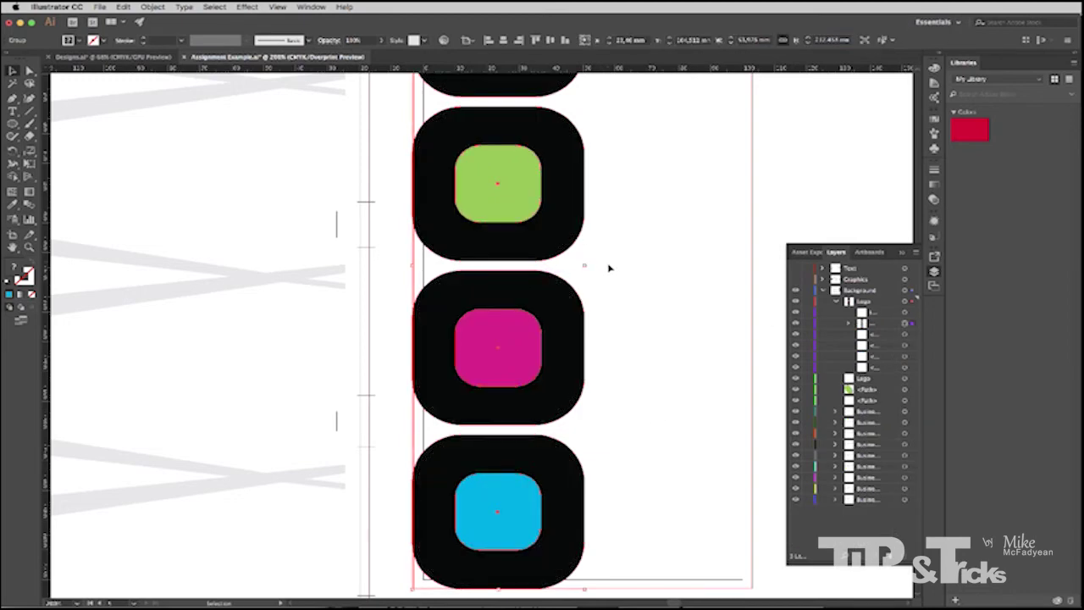
{"action": "key", "text": "super+z"}
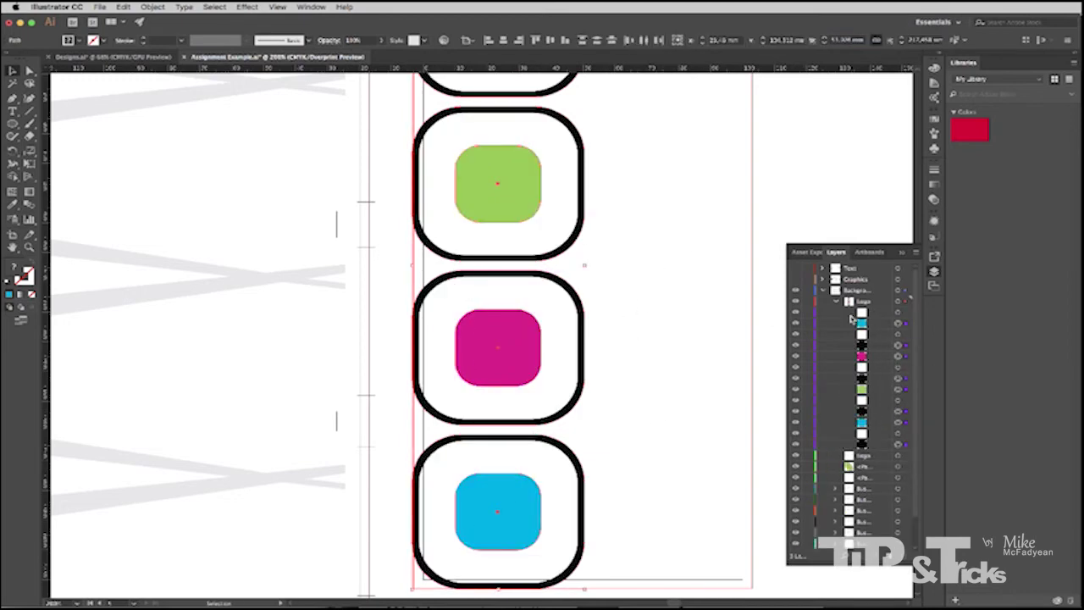
Set the selected tiles' opacity to 25%, deselect, and zoom out to show all artboards
{"action": "left_click", "coordinate": [203, 83]}
{"action": "left_click", "coordinate": [356, 40]}
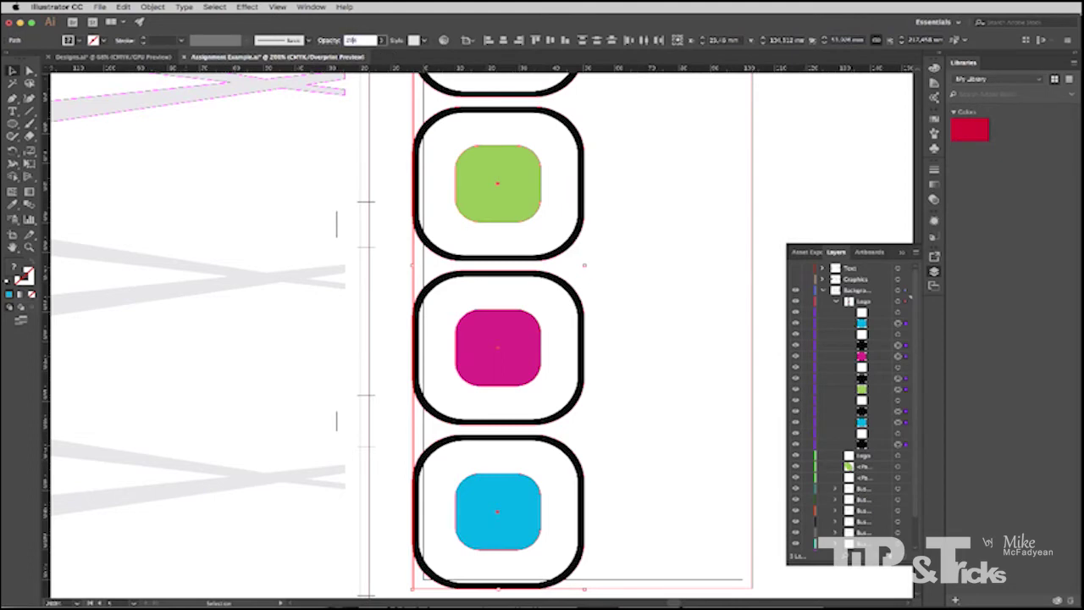
{"action": "type", "text": "25"}
{"action": "key", "text": "Return"}
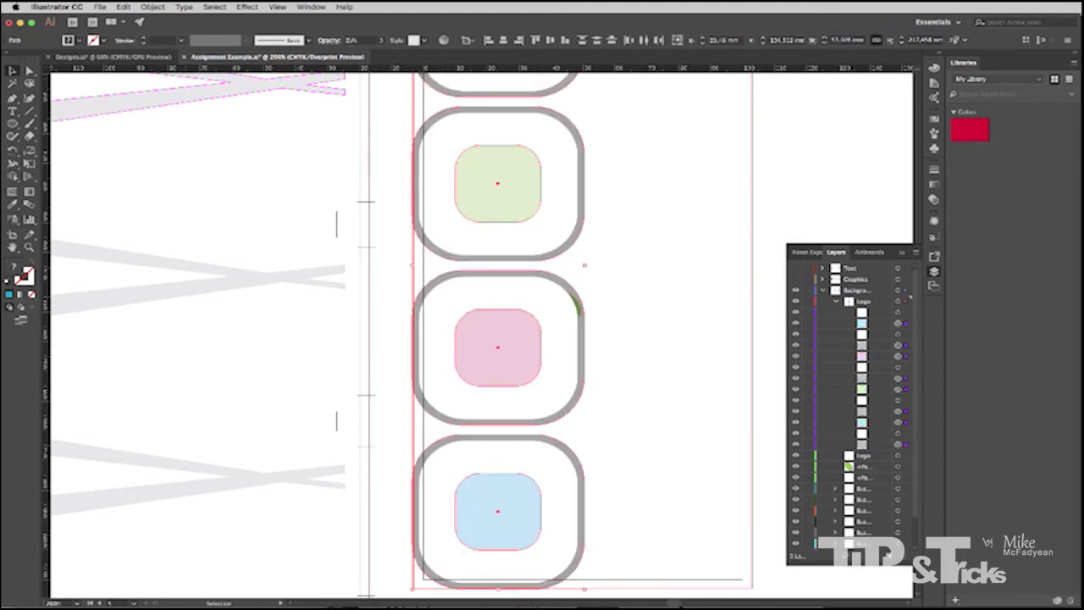
{"action": "left_click", "coordinate": [355, 39]}
{"action": "left_click", "coordinate": [779, 141]}
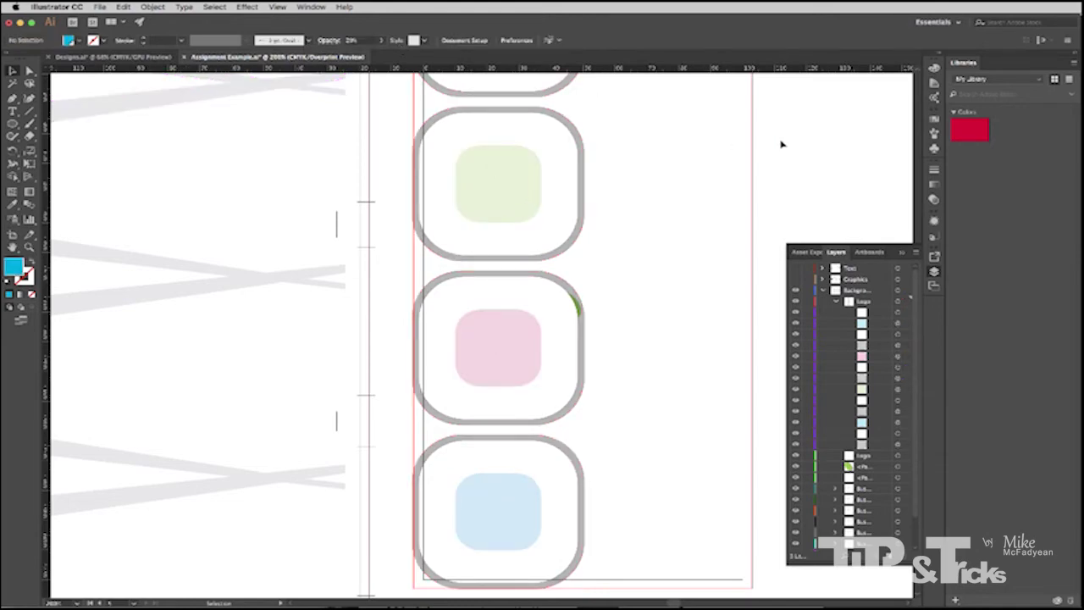
{"action": "key", "text": "super+alt+0"}
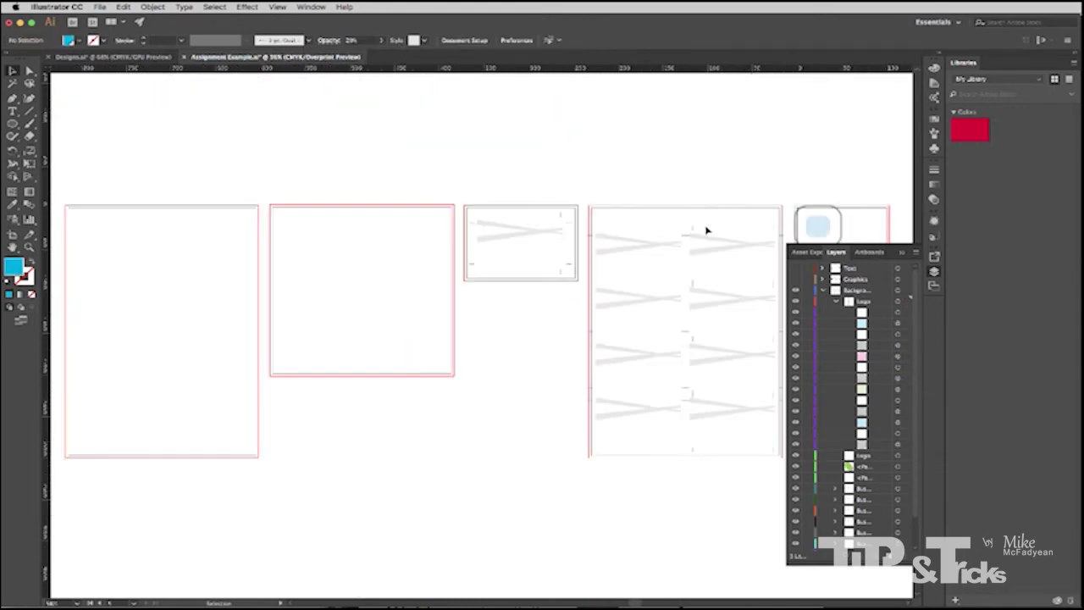
Collapse the Background layer and turn the Graphics and Text layers back on
{"action": "scroll", "coordinate": [662, 175], "scroll_direction": "right", "scroll_amount": 10}
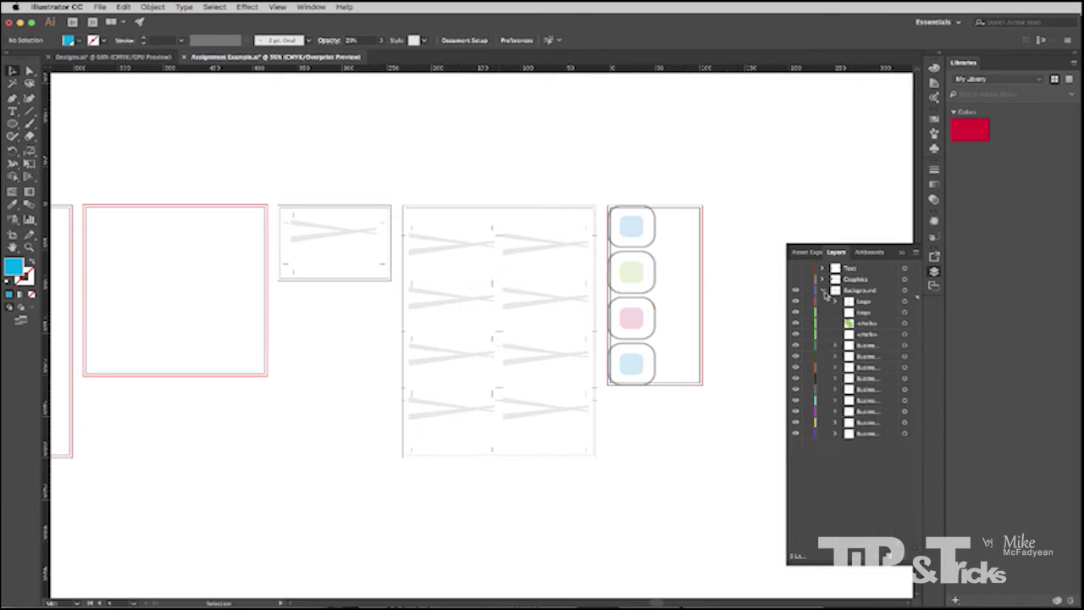
{"action": "left_click", "coordinate": [826, 292]}
{"action": "left_click", "coordinate": [796, 279]}
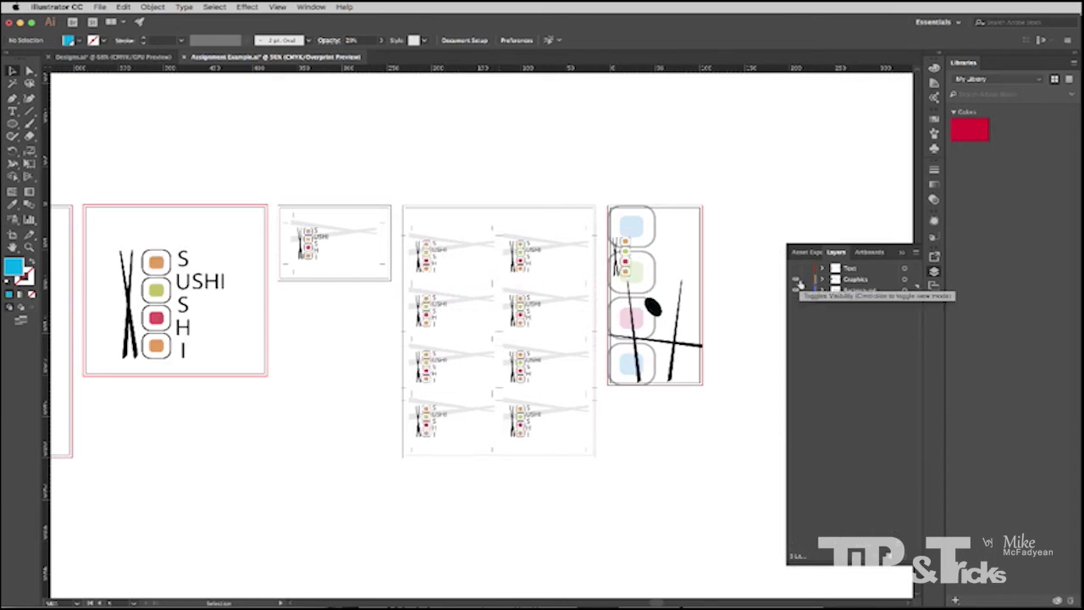
{"action": "left_click", "coordinate": [796, 269]}
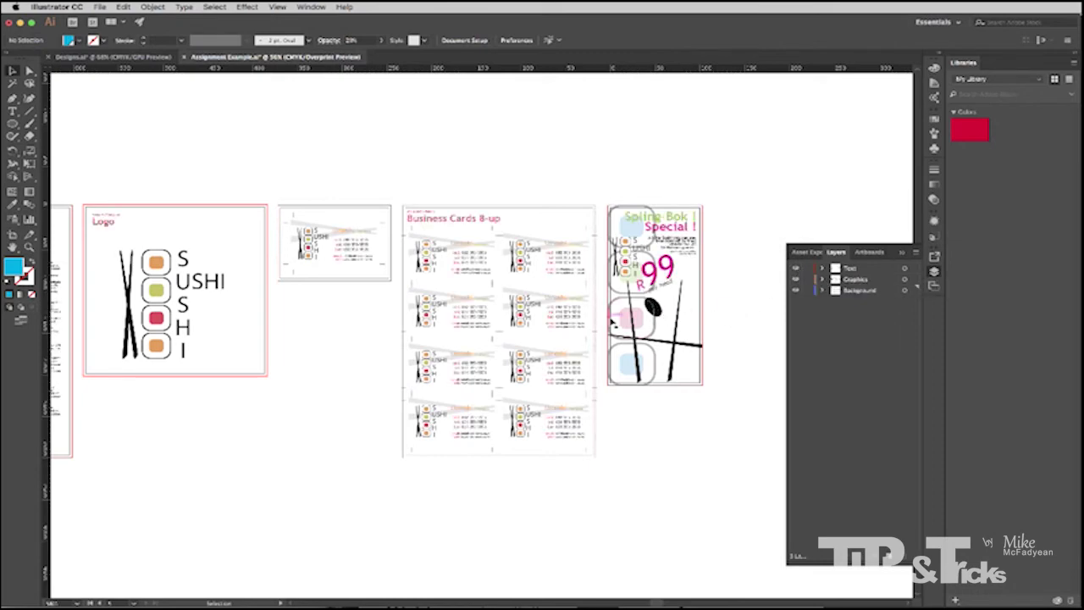
{"action": "scroll", "coordinate": [638, 320], "scroll_direction": "left", "scroll_amount": 5}
{"action": "scroll", "coordinate": [612, 320], "scroll_direction": "right", "scroll_amount": 5}
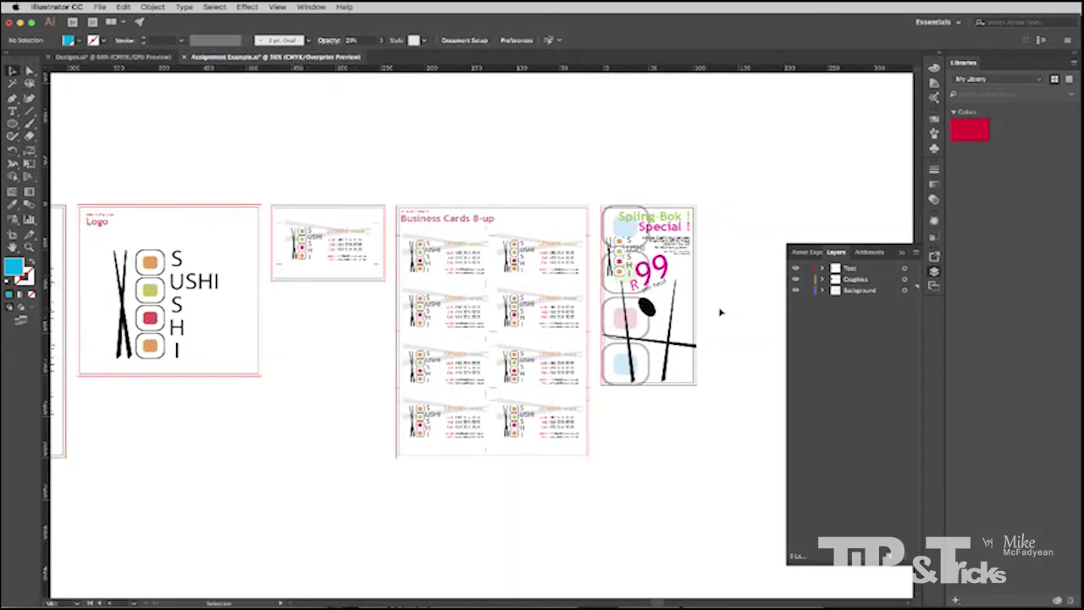
{"action": "key", "text": "super"}
{"action": "scroll", "coordinate": [702, 313], "scroll_direction": "left", "scroll_amount": 9}
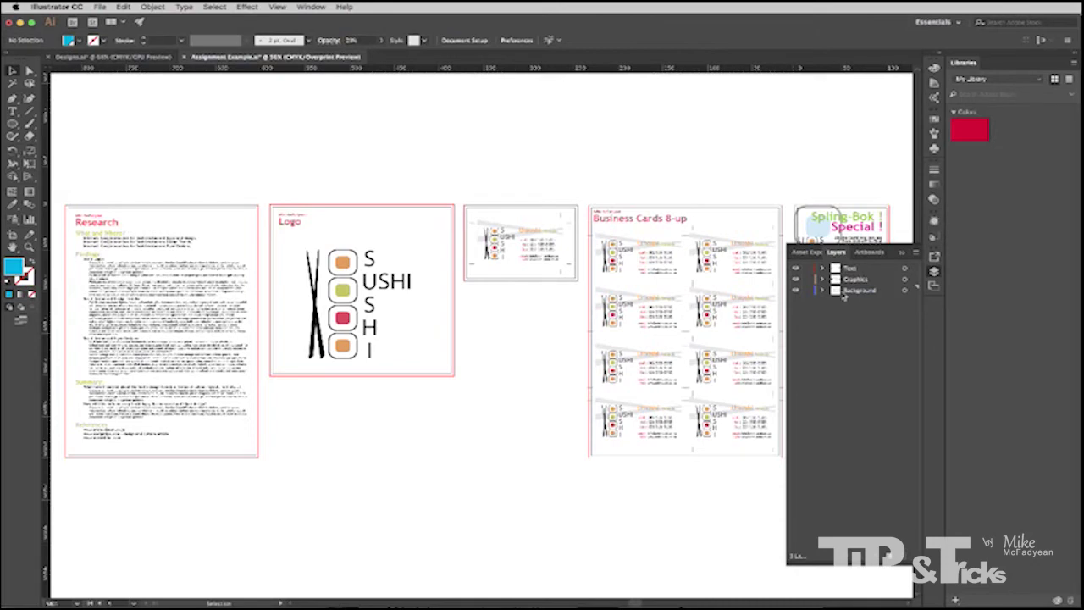
{"action": "left_click", "coordinate": [901, 253]}
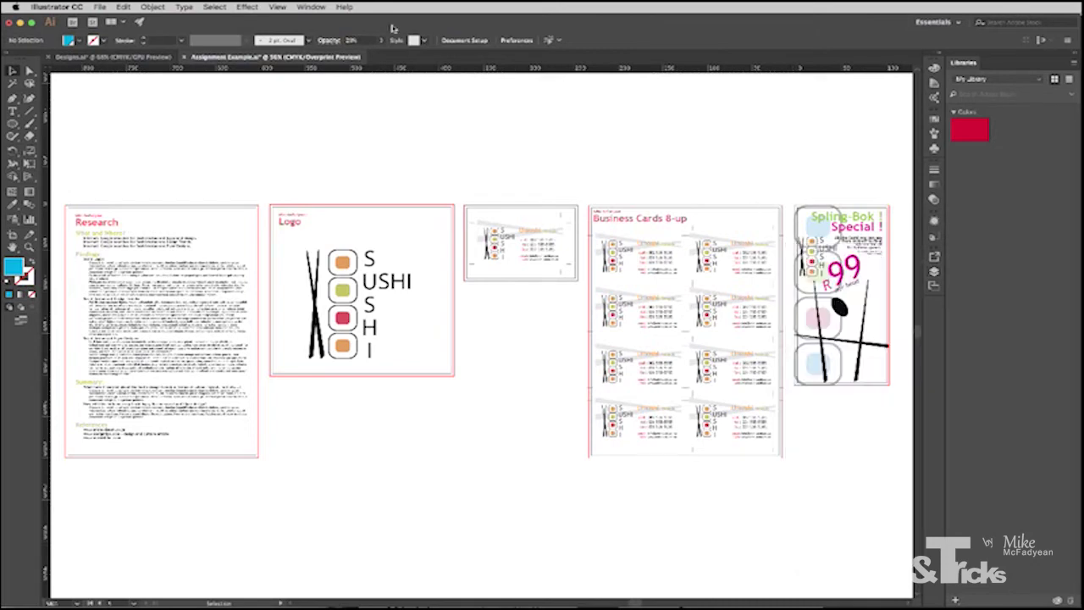
{"action": "left_click", "coordinate": [311, 6]}
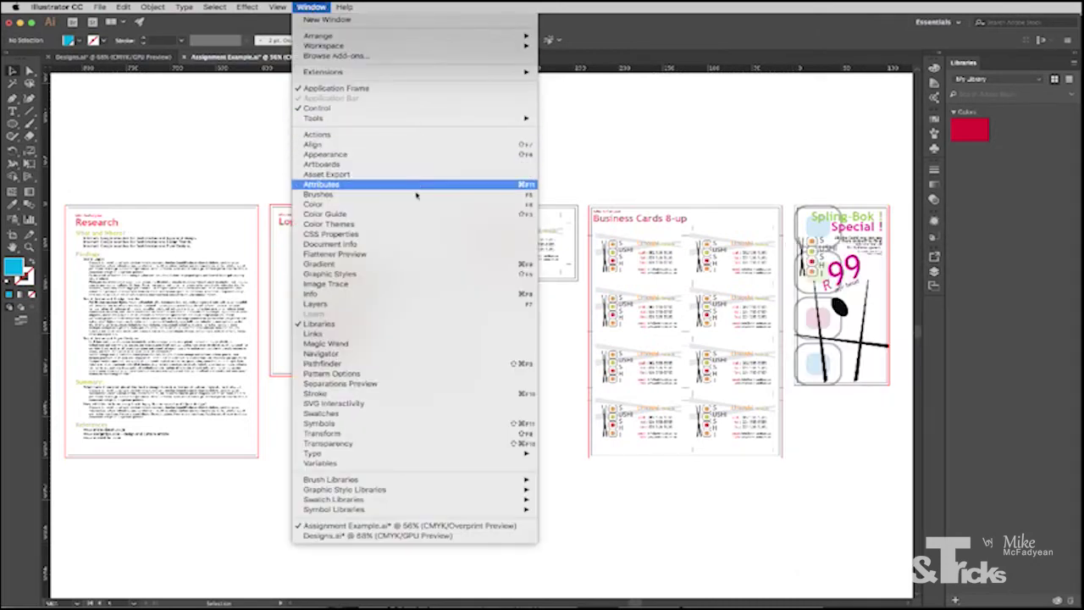
{"action": "left_click", "coordinate": [408, 254]}
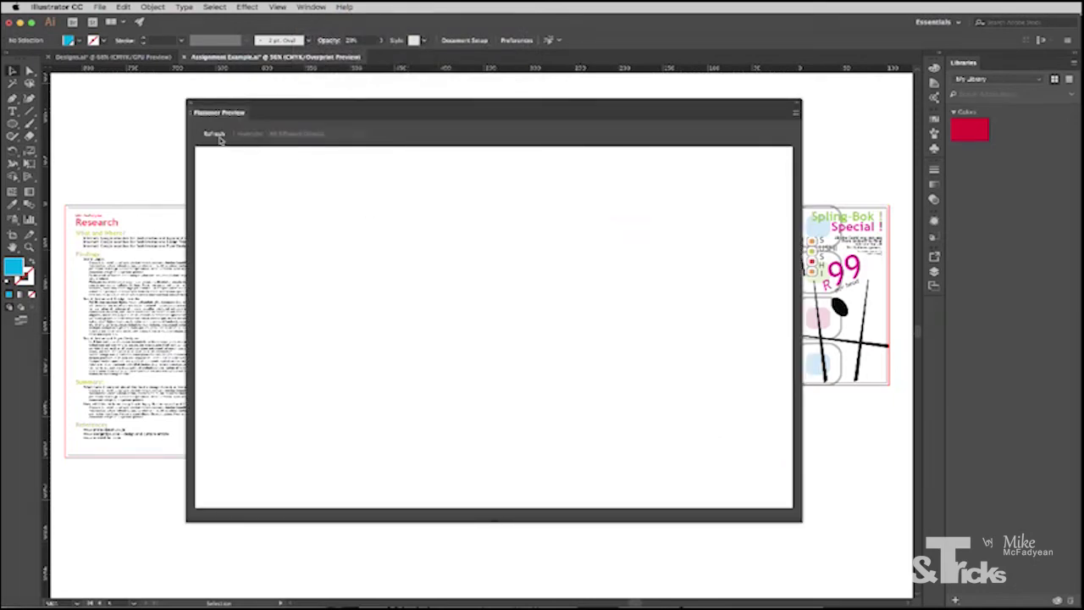
{"action": "left_click", "coordinate": [214, 134]}
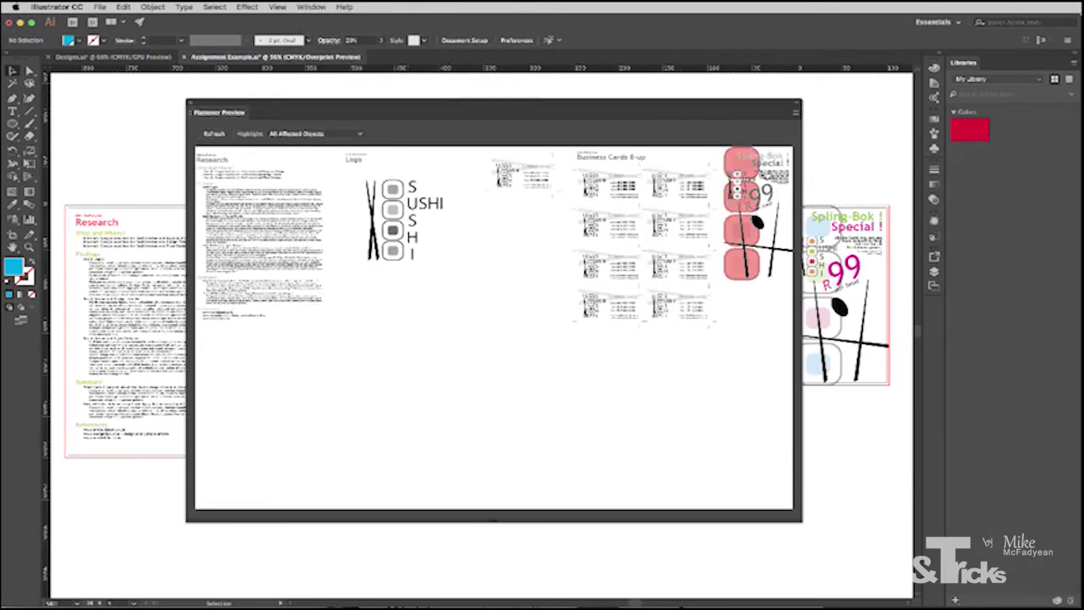
{"action": "left_click", "coordinate": [776, 168]}
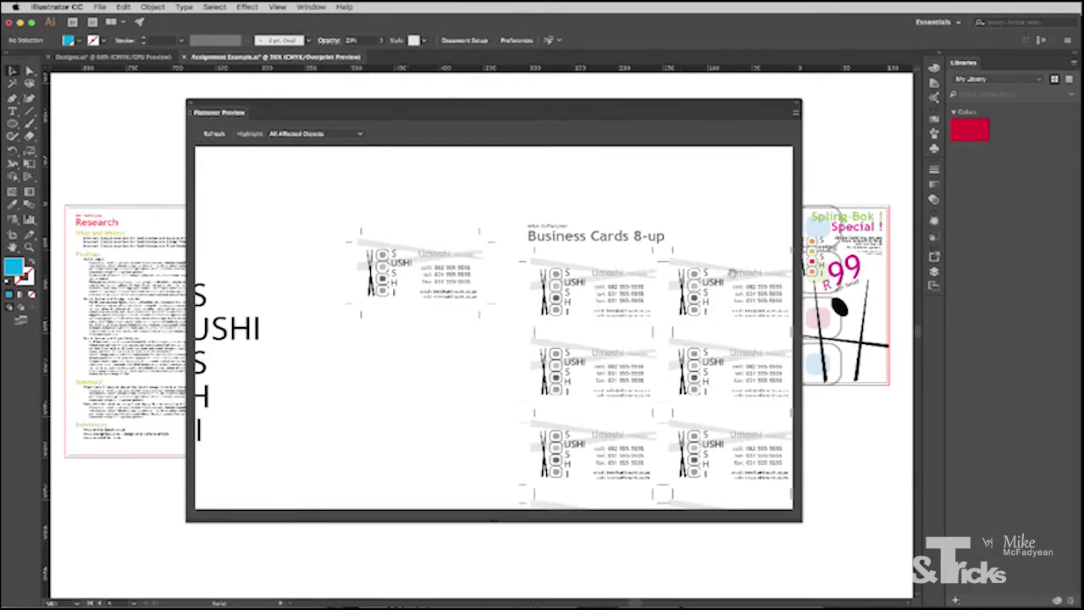
{"action": "left_click_drag", "start_coordinate": [733, 273], "coordinate": [205, 254]}
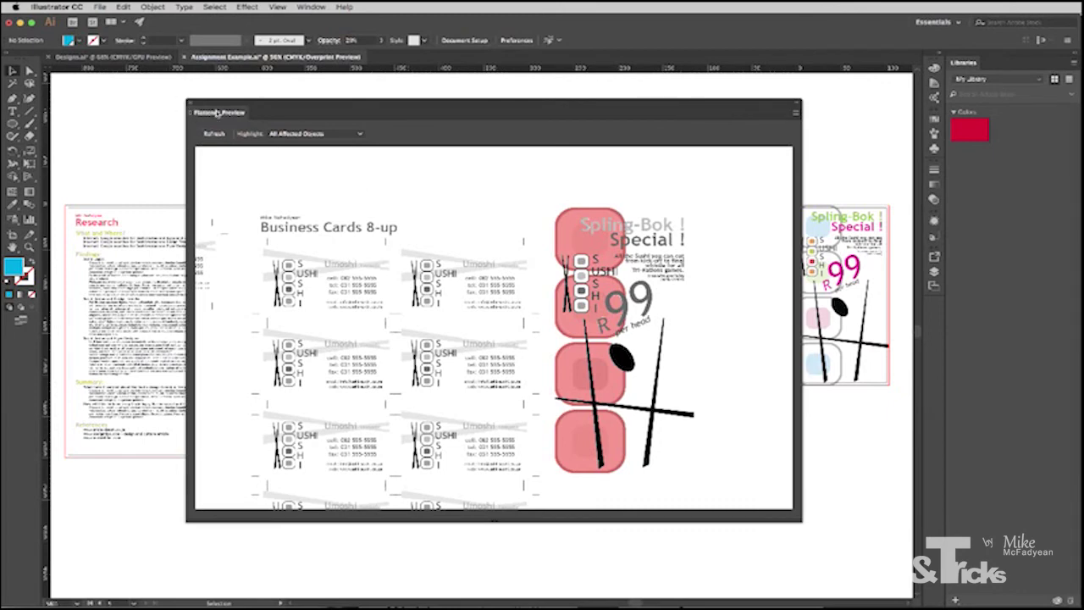
{"action": "left_click", "coordinate": [795, 111]}
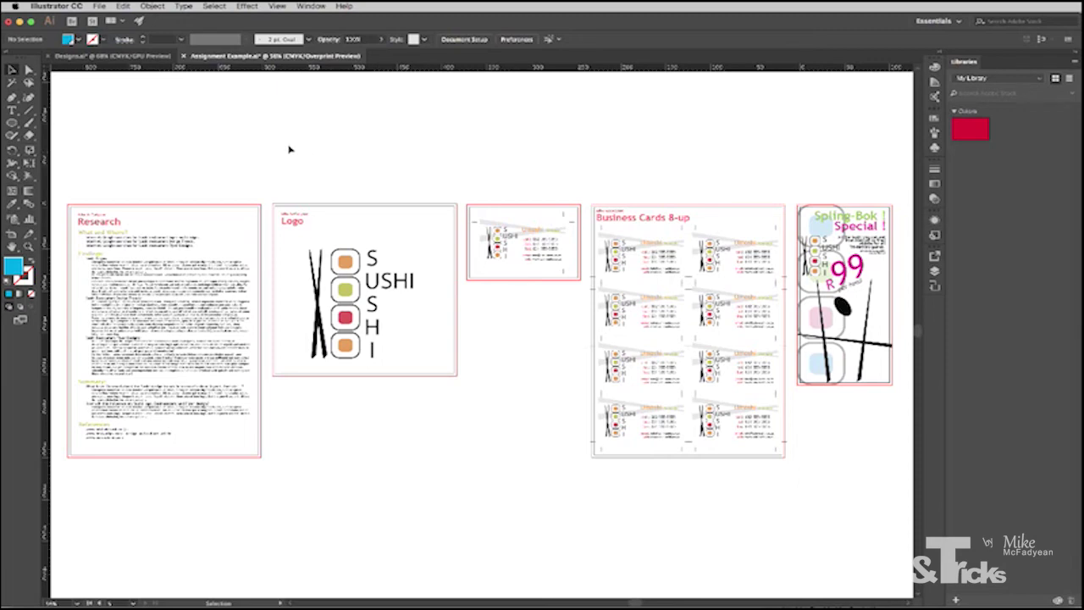
Draw a cyan circle below the Logo artboard and give it a default drop shadow
{"action": "left_click", "coordinate": [12, 125]}
{"action": "left_click_drag", "start_coordinate": [355, 420], "coordinate": [440, 499]}
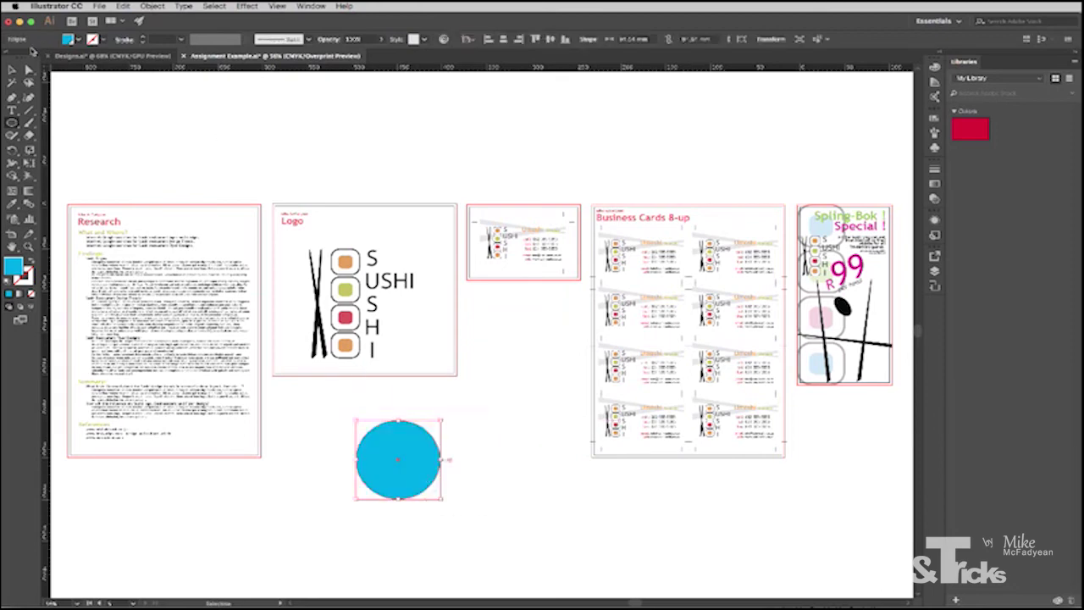
{"action": "left_click", "coordinate": [12, 70]}
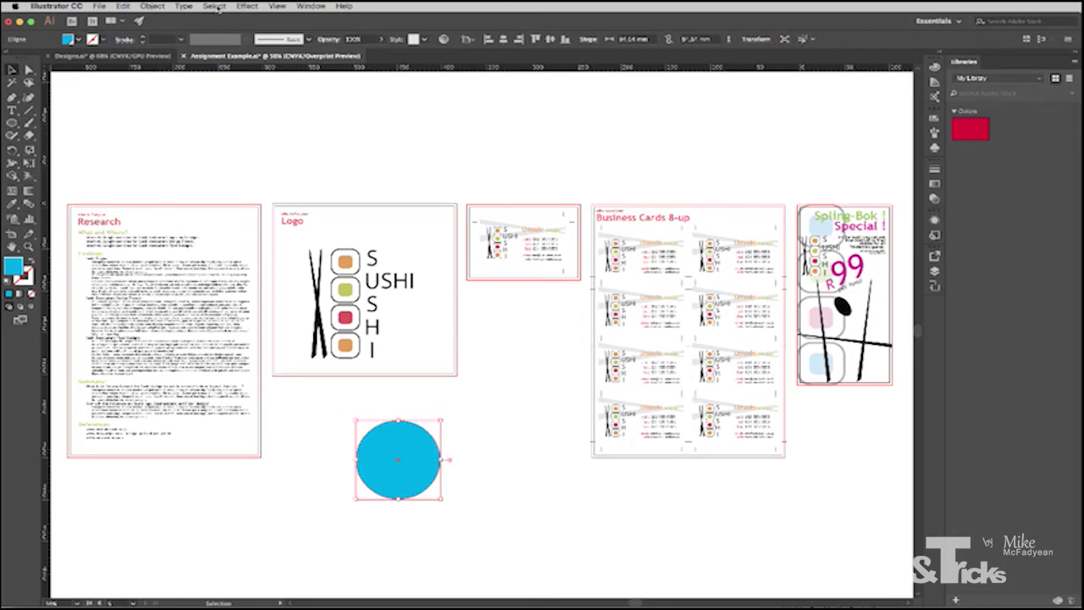
{"action": "left_click", "coordinate": [245, 6]}
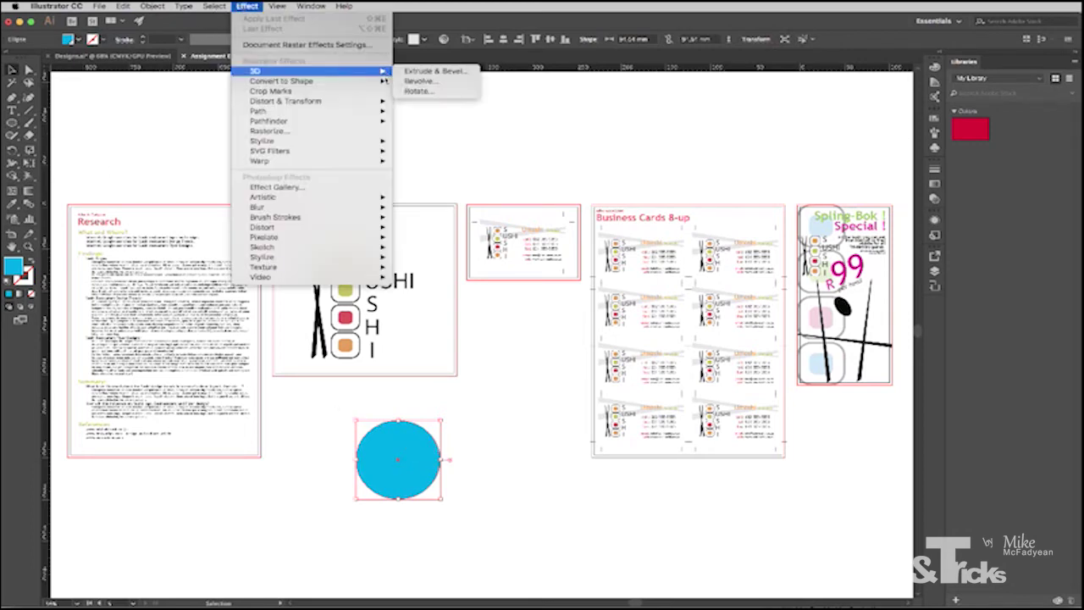
{"action": "mouse_move", "coordinate": [369, 144]}
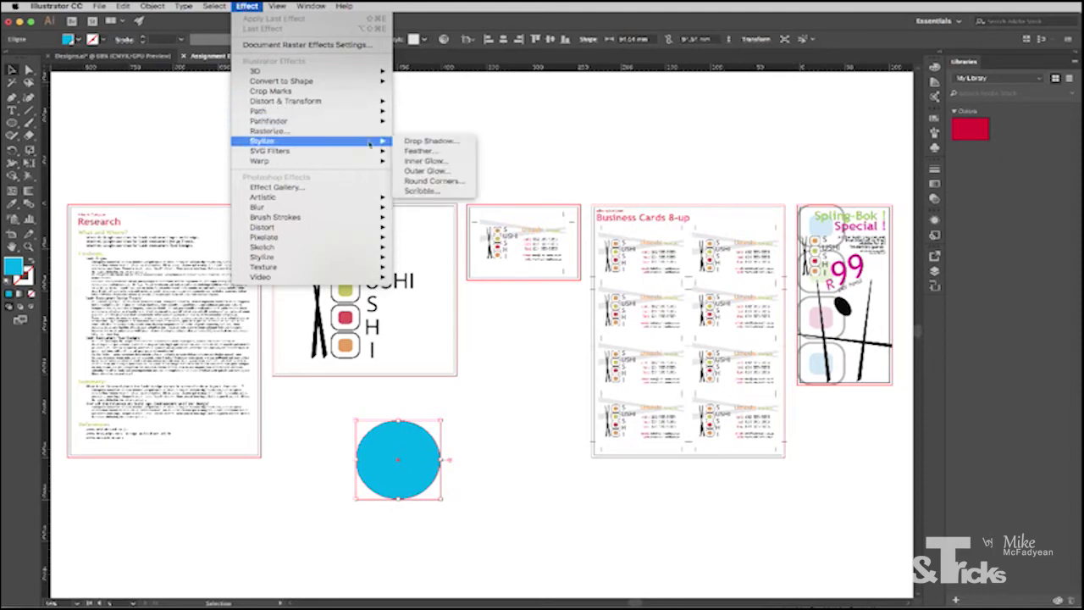
{"action": "left_click", "coordinate": [428, 141]}
{"action": "left_click", "coordinate": [129, 194]}
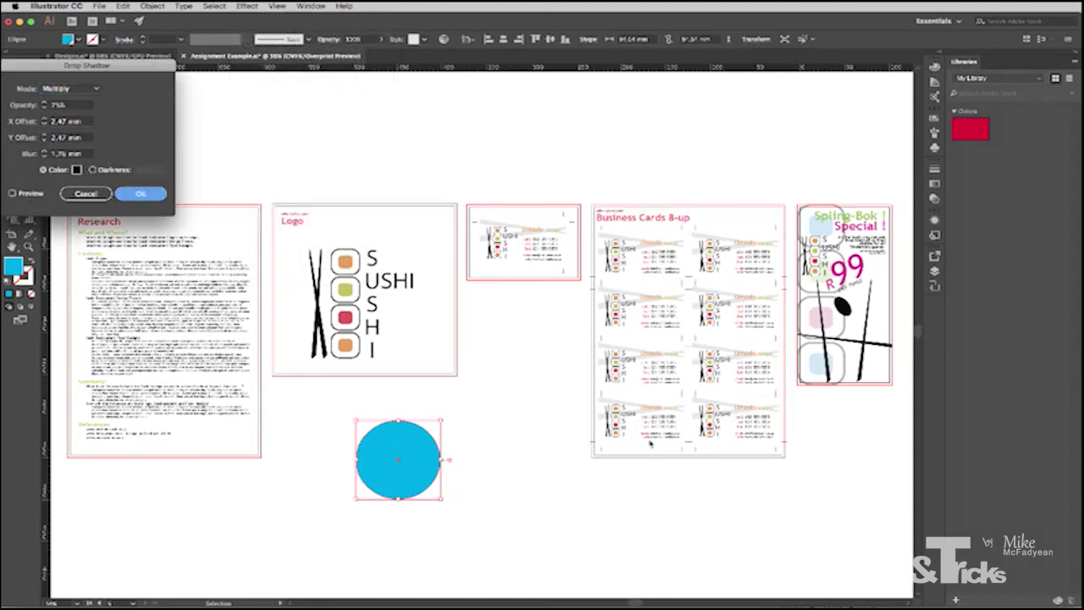
{"action": "left_click", "coordinate": [497, 475]}
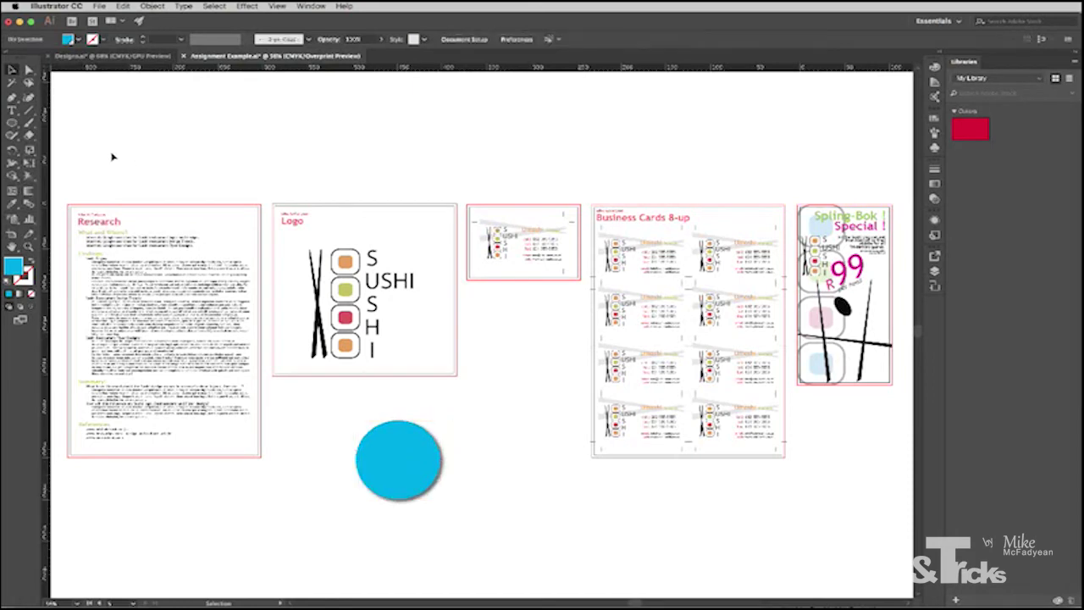
Pencil a freehand zigzag beside the circle with a rough blue brush and thicker stroke
{"action": "left_click", "coordinate": [12, 134]}
{"action": "left_click", "coordinate": [63, 147]}
{"action": "mouse_move", "coordinate": [530, 404]}
{"action": "left_mouse_down"}
{"action": "mouse_move", "coordinate": [525, 468]}
{"action": "mouse_move", "coordinate": [443, 550]}
{"action": "left_mouse_up"}
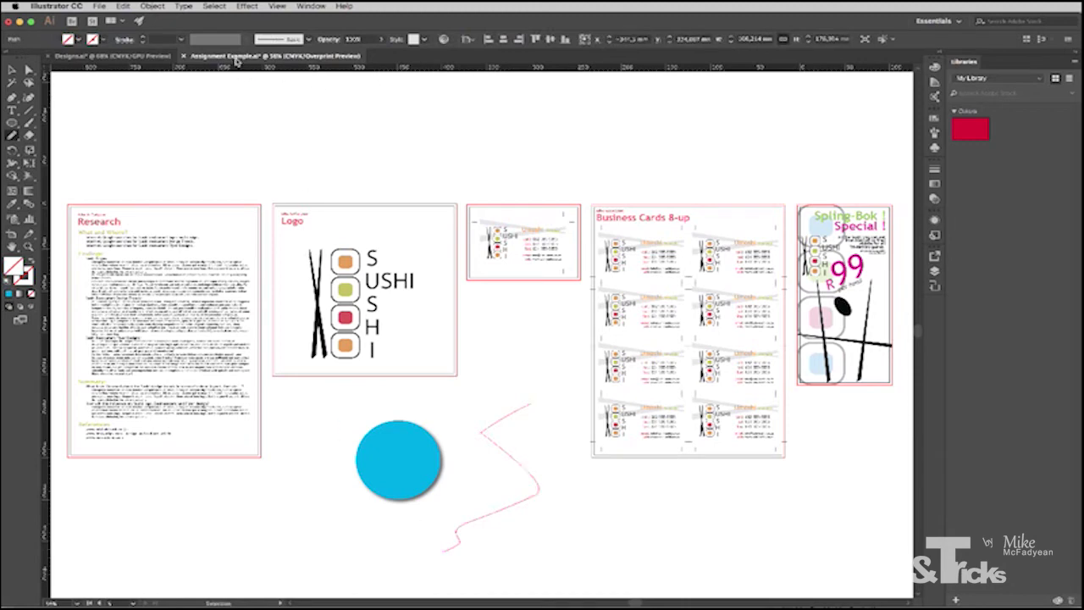
{"action": "left_click", "coordinate": [308, 40]}
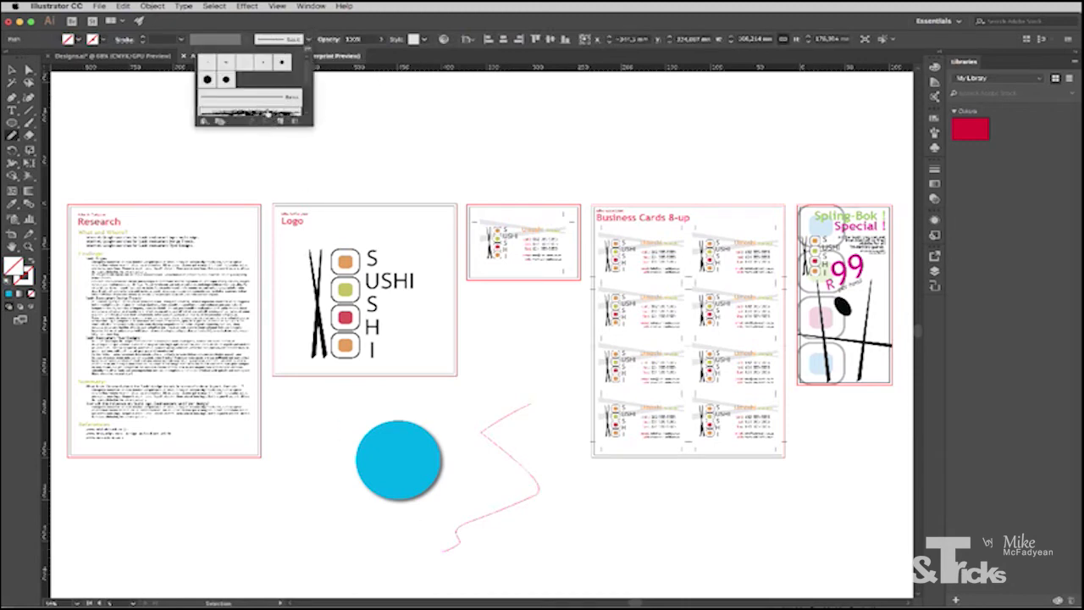
{"action": "left_click", "coordinate": [273, 108]}
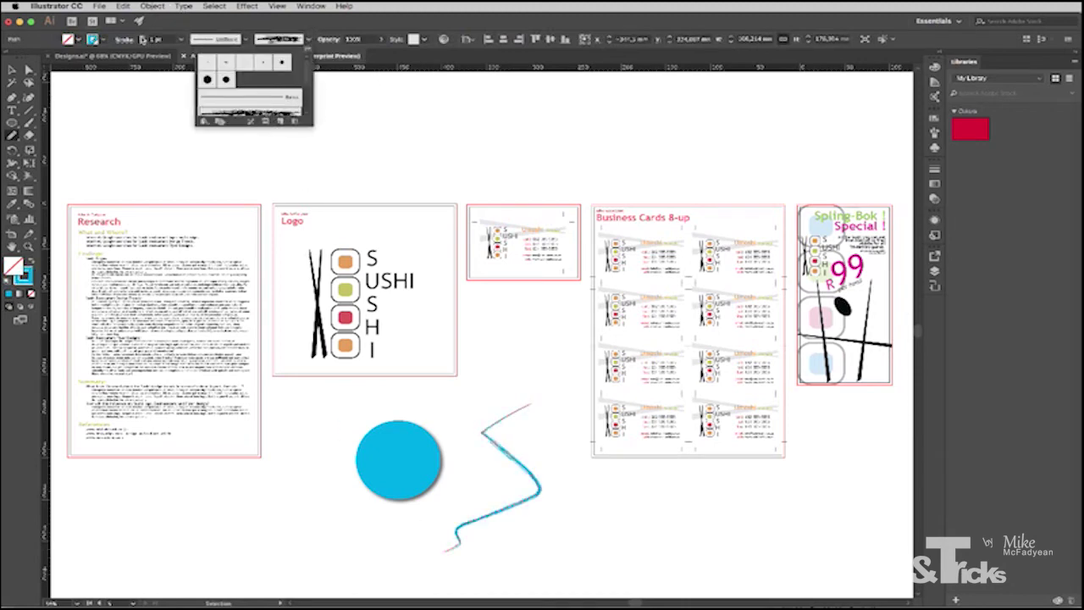
{"action": "left_click", "coordinate": [142, 37]}
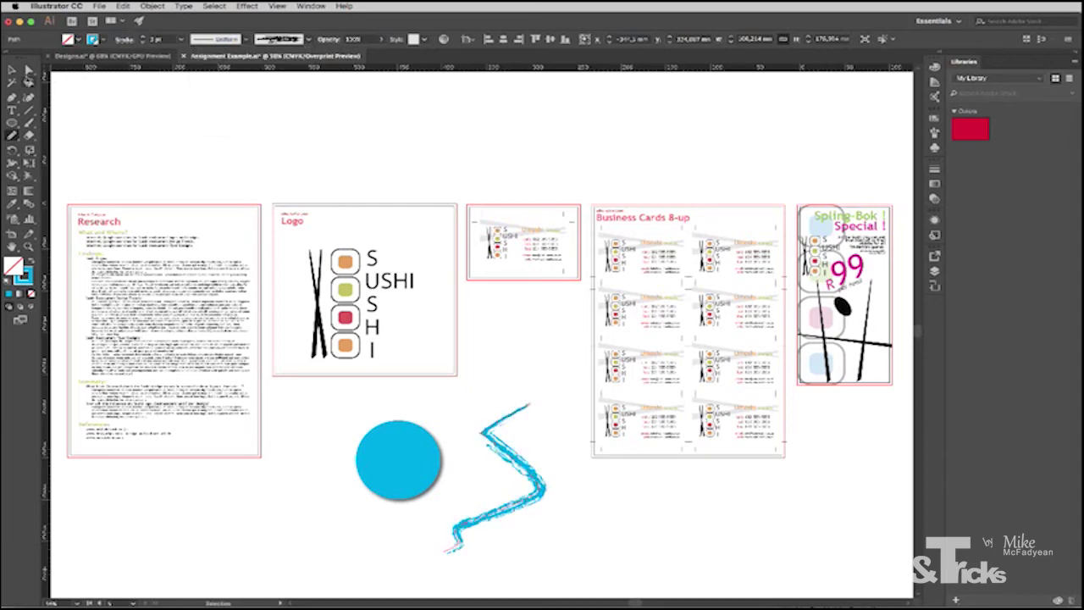
{"action": "left_click", "coordinate": [12, 70]}
Draw a new circle below-left of the cyan circle with 50% opacity and light blue fill
{"action": "left_click", "coordinate": [636, 553]}
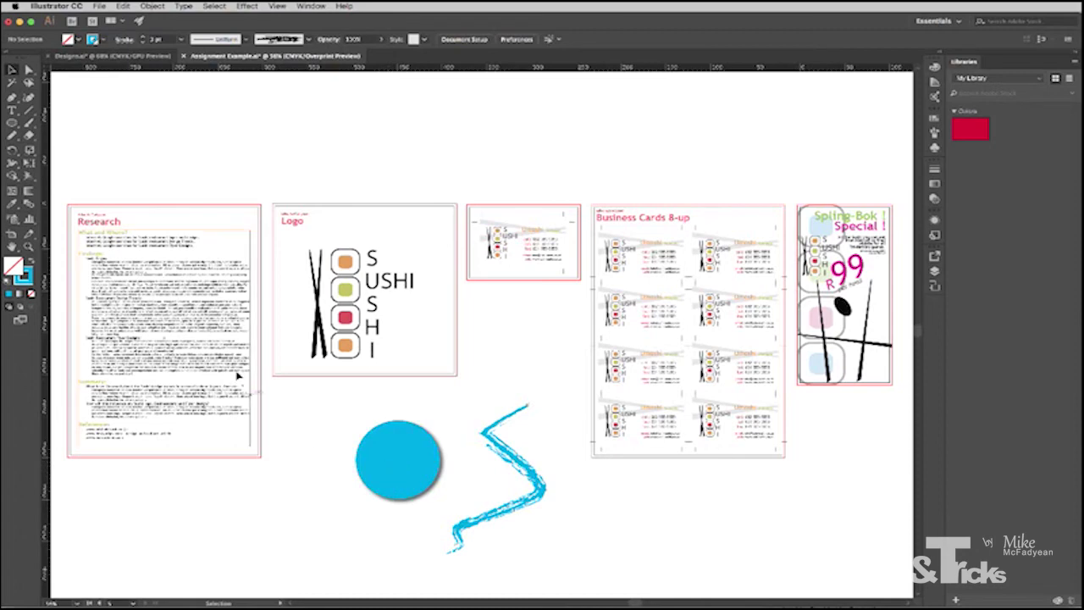
{"action": "left_click", "coordinate": [13, 123]}
{"action": "left_click_drag", "start_coordinate": [275, 499], "coordinate": [357, 572]}
{"action": "left_click", "coordinate": [367, 40]}
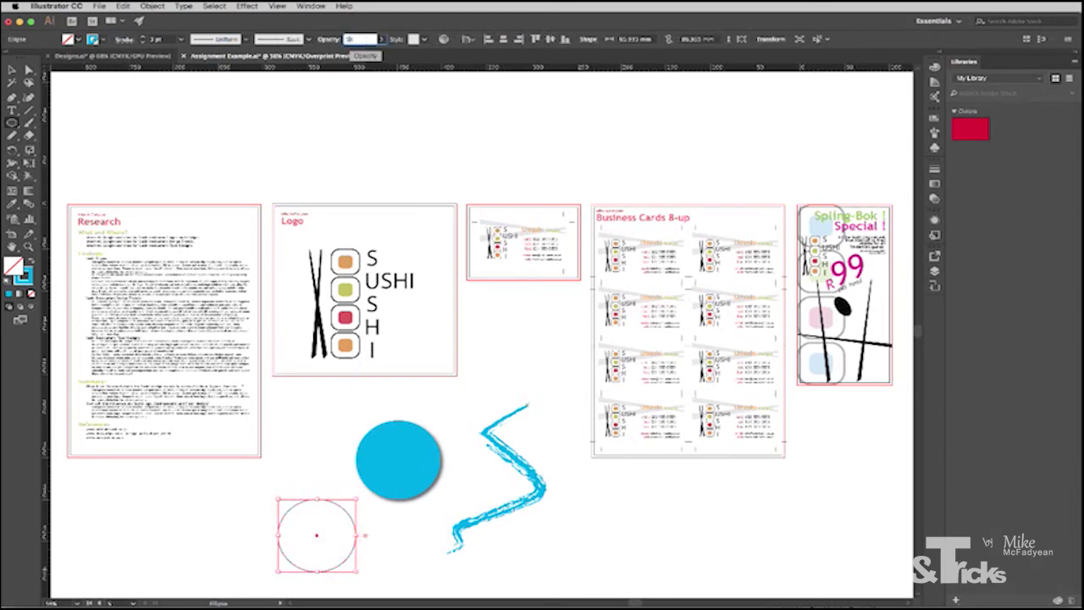
{"action": "key", "text": "Return"}
{"action": "left_click", "coordinate": [29, 259]}
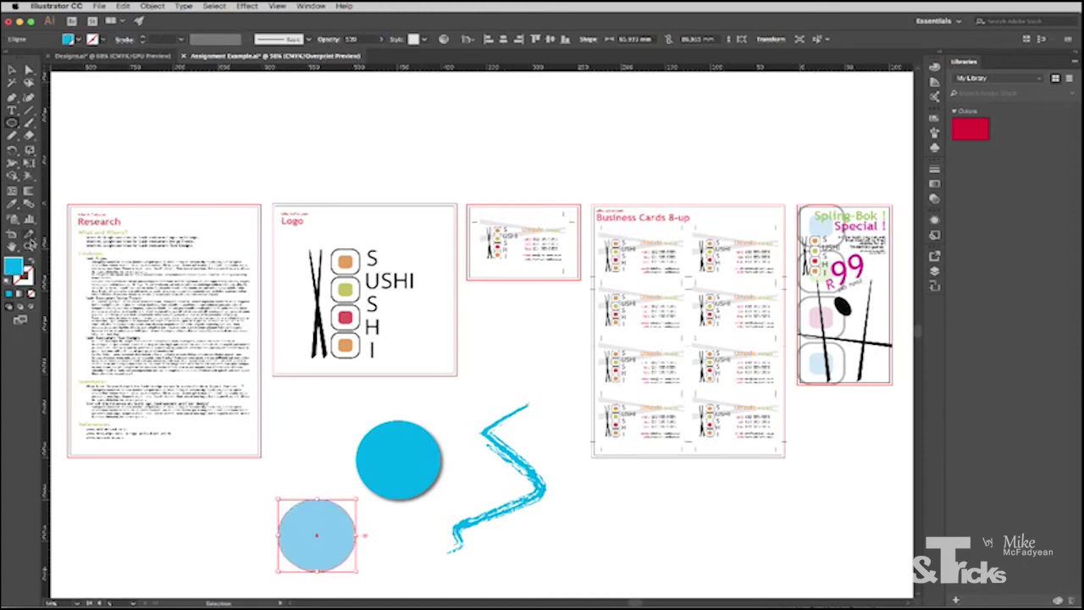
{"action": "left_click", "coordinate": [12, 70]}
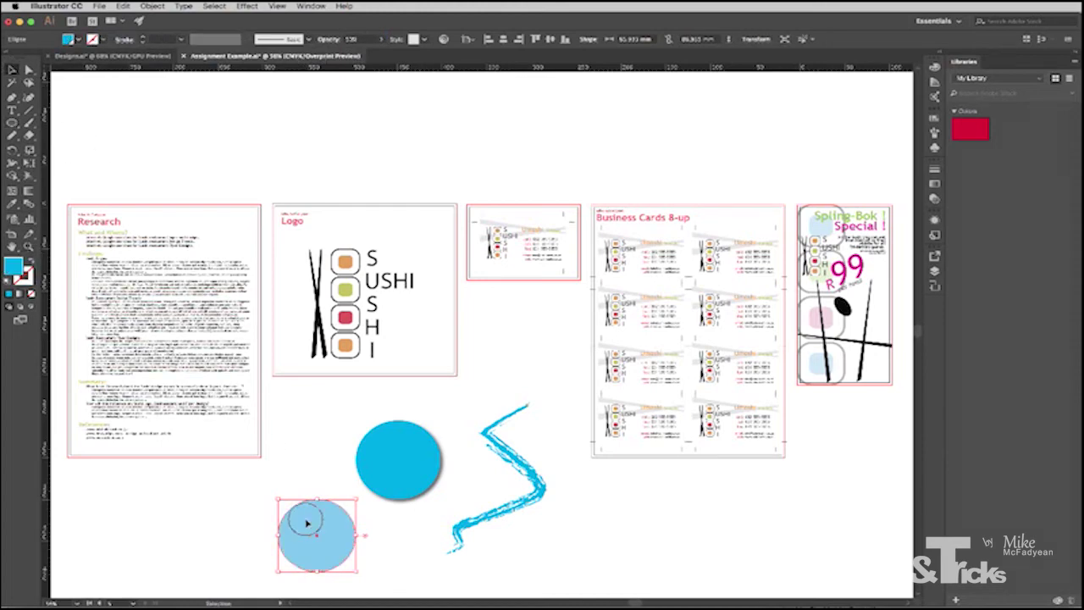
{"action": "left_click_drag", "start_coordinate": [320, 525], "coordinate": [263, 527]}
{"action": "key", "text": "ctrl+z"}
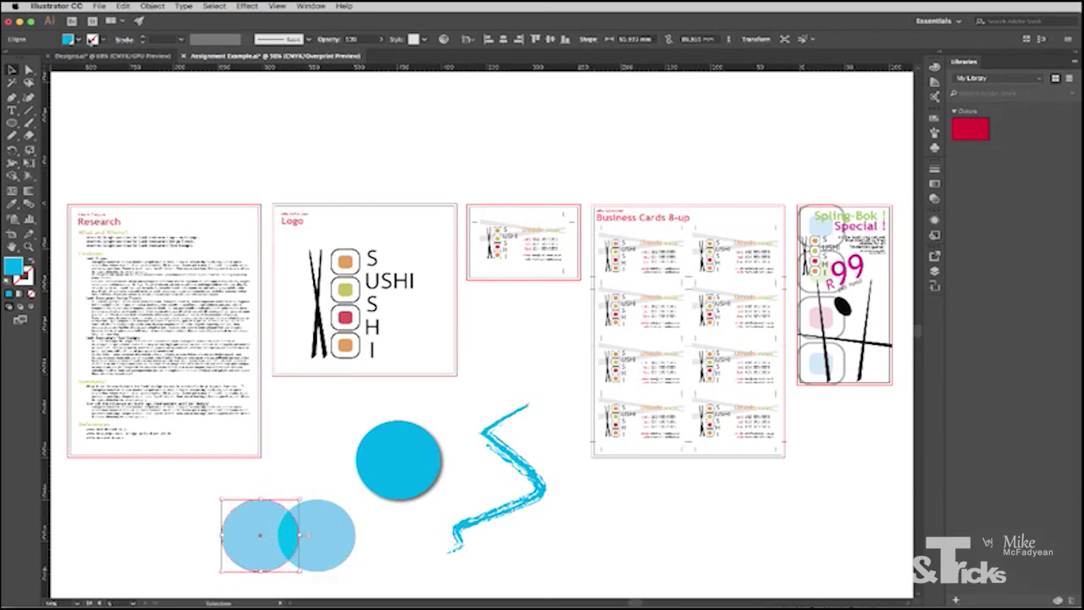
Fill the left circle magenta, then reposition the overlapping pair and the shadowed cyan circle
{"action": "left_click", "coordinate": [75, 40]}
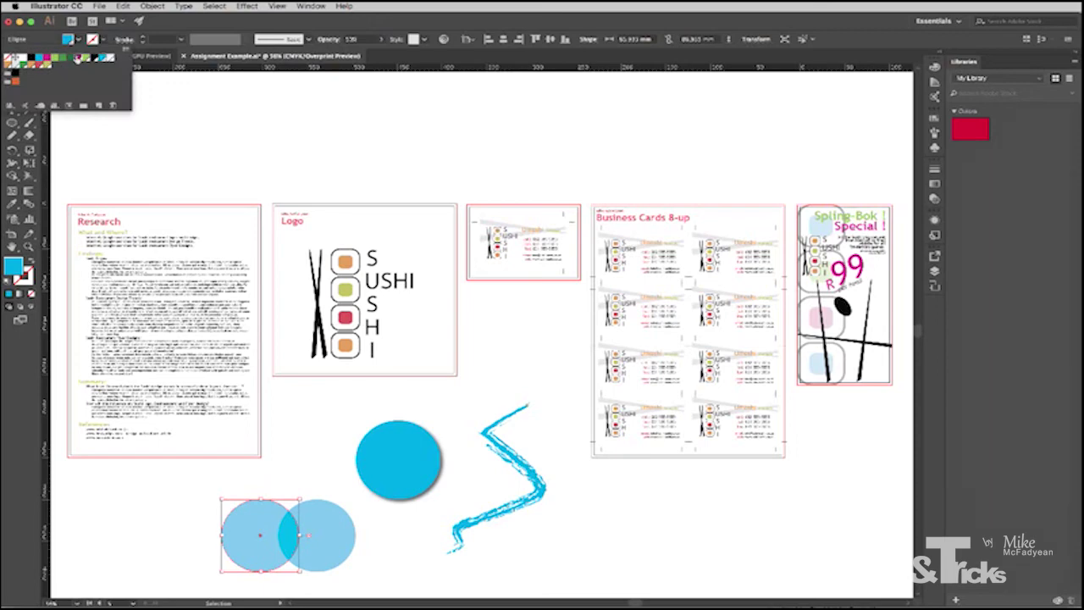
{"action": "left_click", "coordinate": [77, 57]}
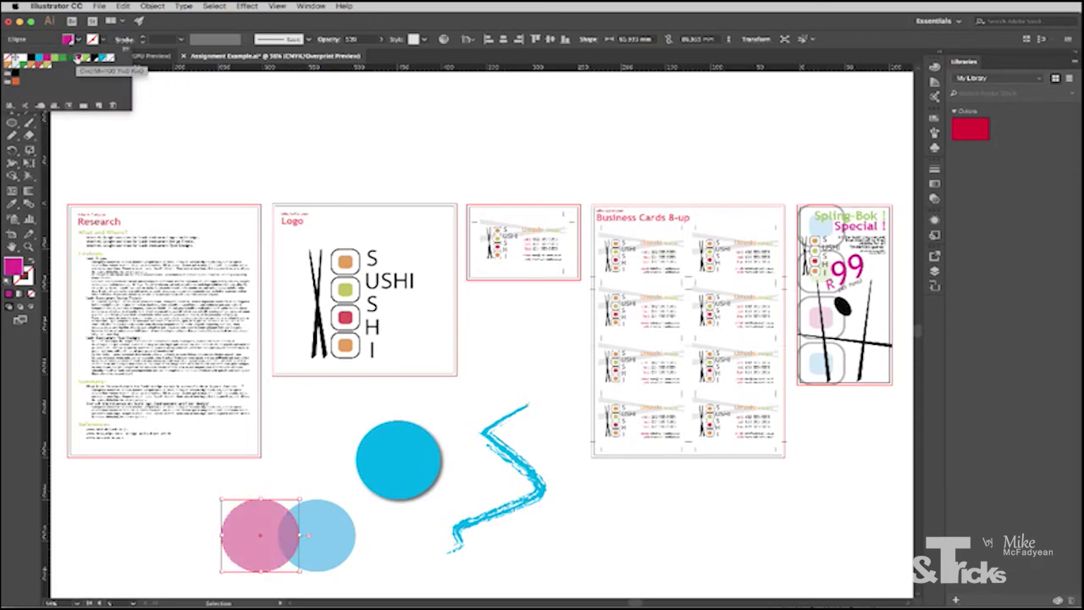
{"action": "left_click", "coordinate": [269, 126]}
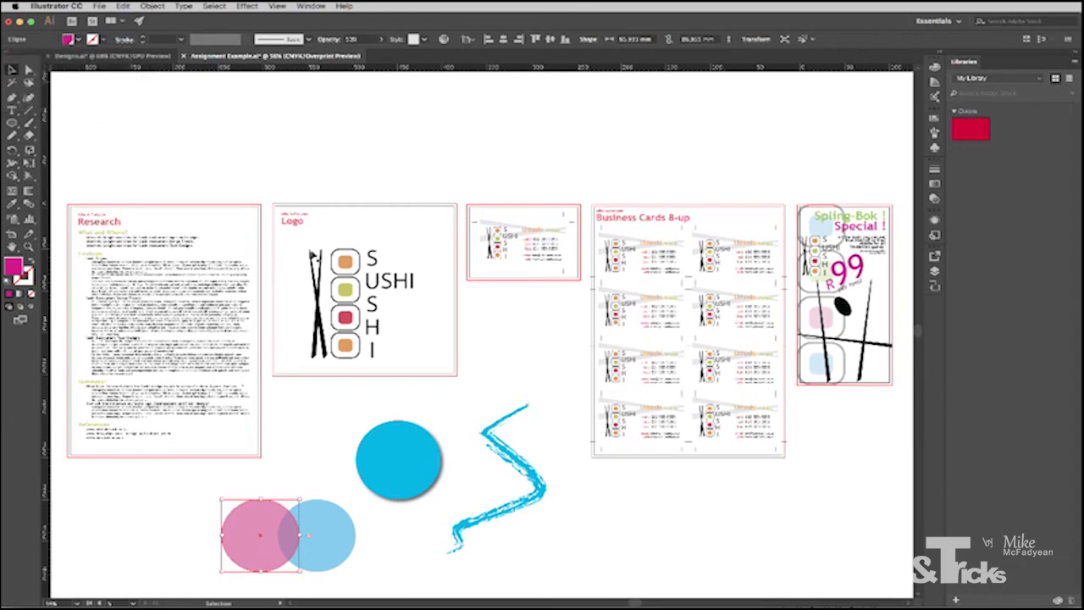
{"action": "left_click", "coordinate": [385, 520]}
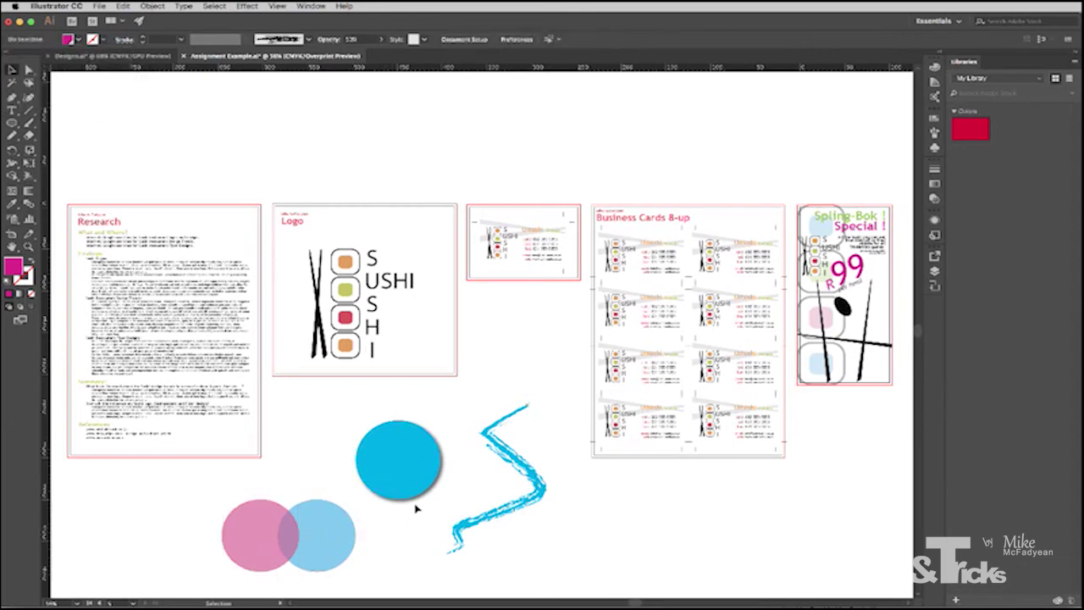
{"action": "left_click_drag", "start_coordinate": [275, 494], "coordinate": [301, 526]}
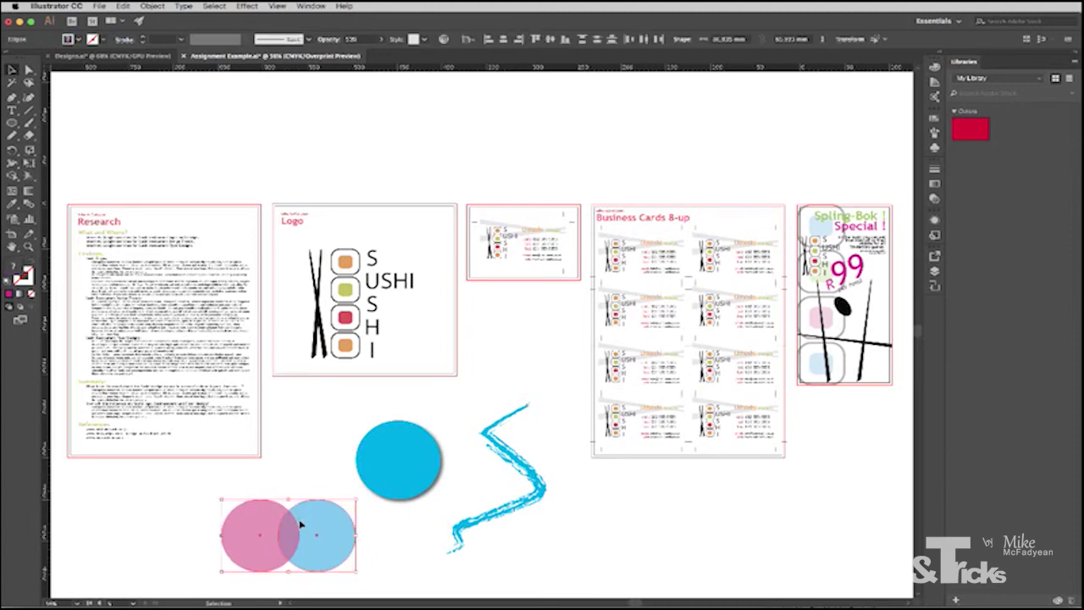
{"action": "left_click", "coordinate": [310, 474]}
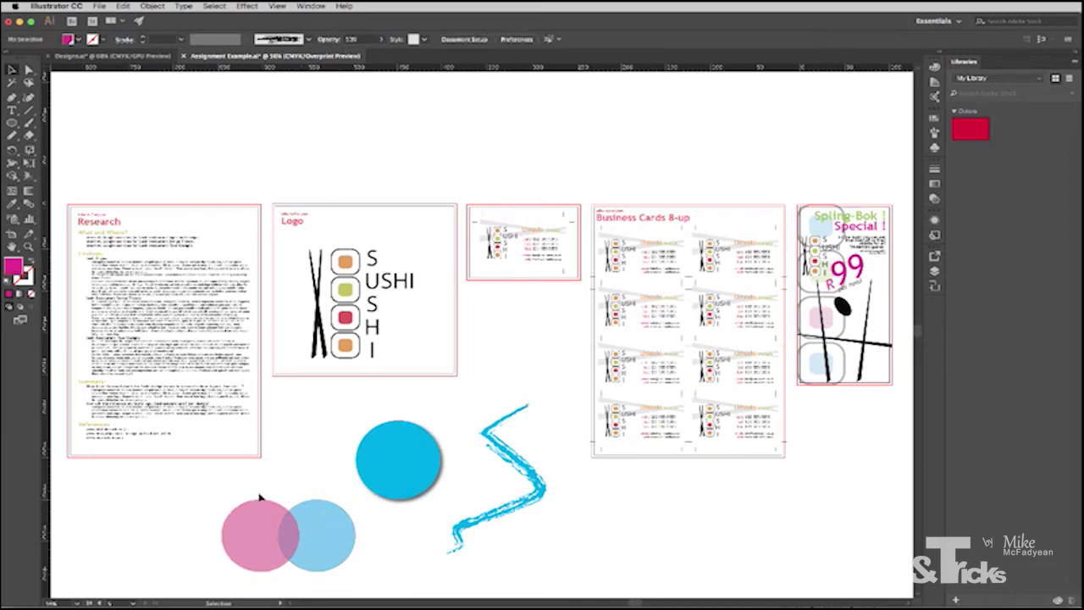
{"action": "left_click_drag", "start_coordinate": [264, 488], "coordinate": [305, 532]}
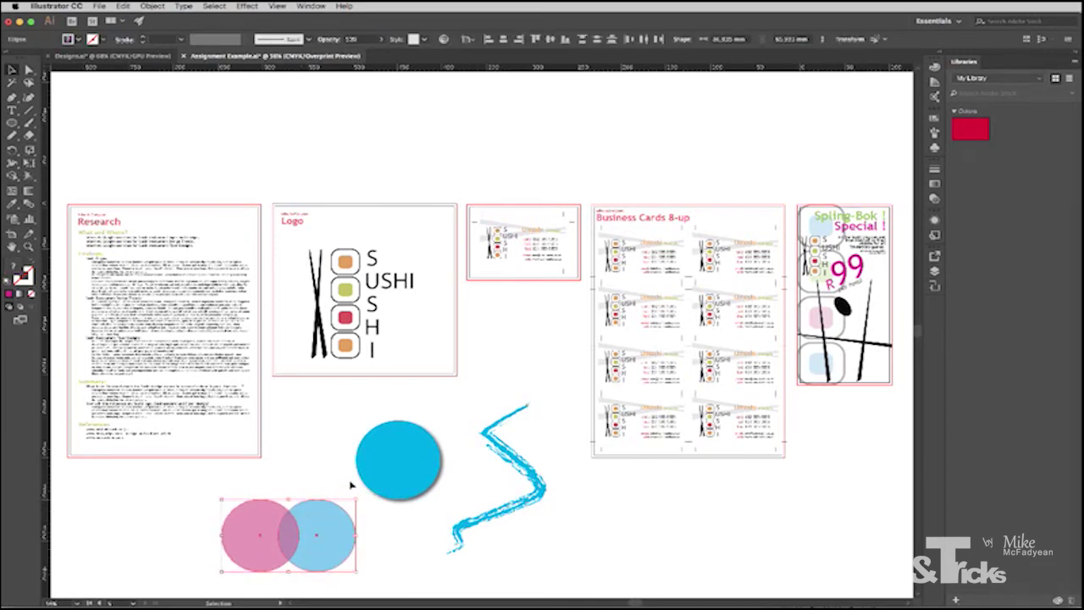
{"action": "left_click_drag", "start_coordinate": [415, 485], "coordinate": [378, 461]}
{"action": "left_click", "coordinate": [287, 527]}
{"action": "left_click_drag", "start_coordinate": [290, 530], "coordinate": [340, 522]}
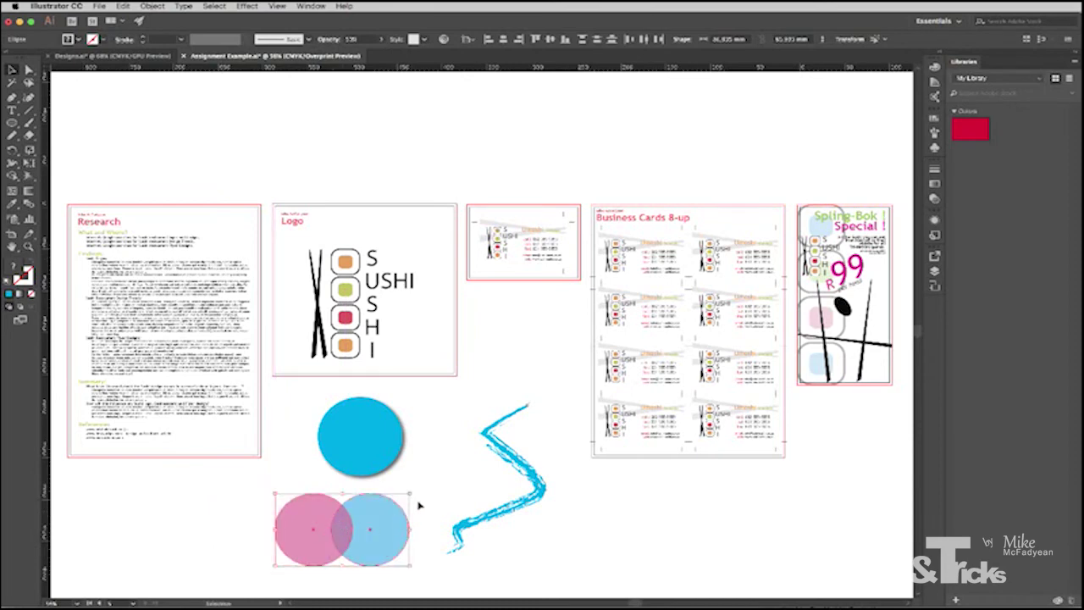
Expand the brushed zigzag line's appearance into outlined shapes
{"action": "left_click", "coordinate": [523, 508]}
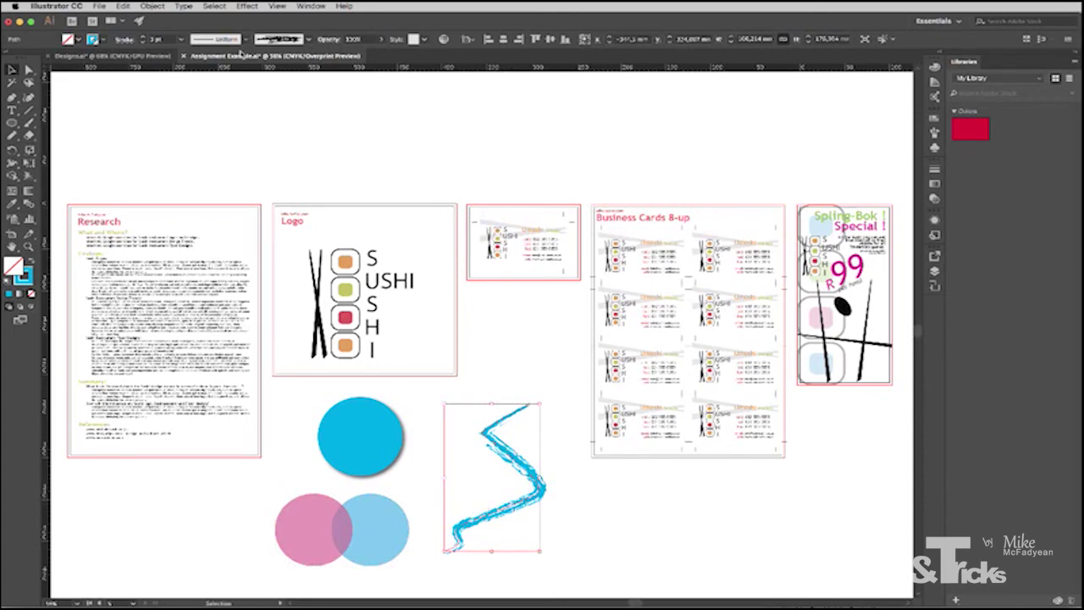
{"action": "left_click", "coordinate": [154, 6]}
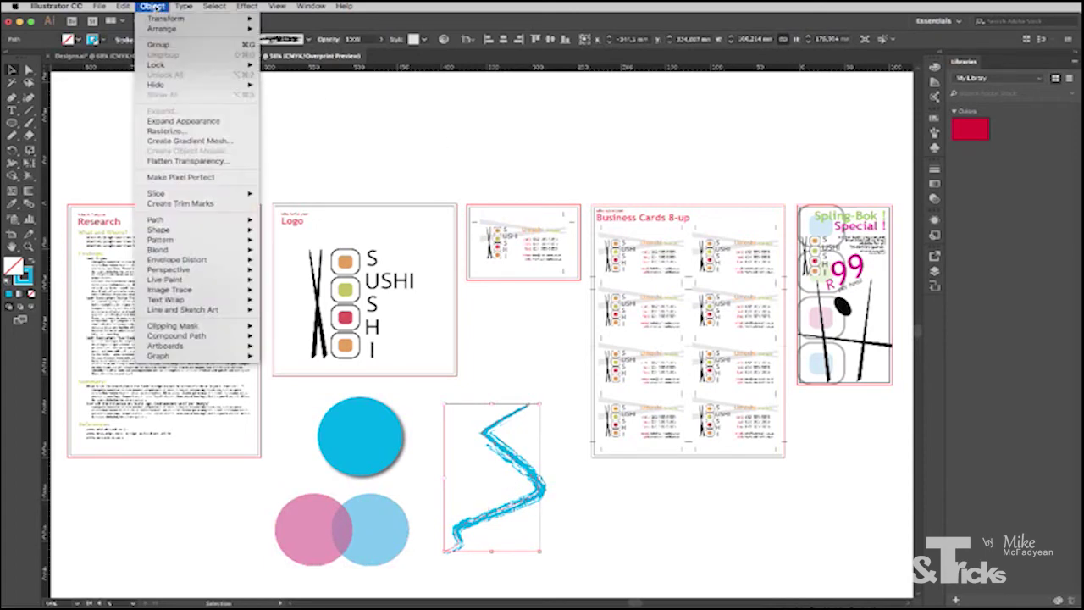
{"action": "left_click", "coordinate": [177, 126]}
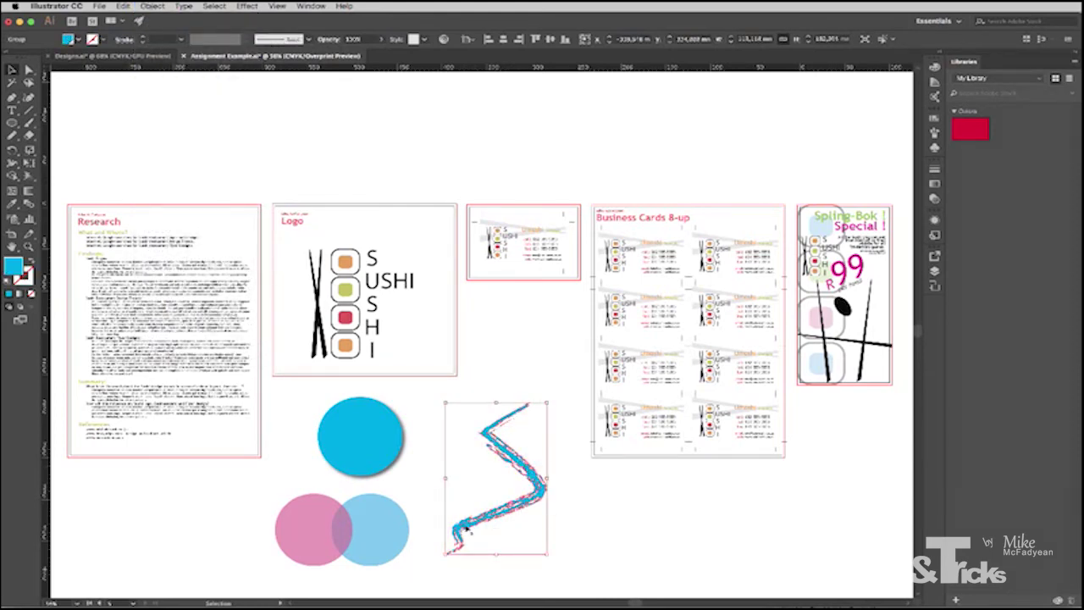
{"action": "left_click", "coordinate": [416, 463]}
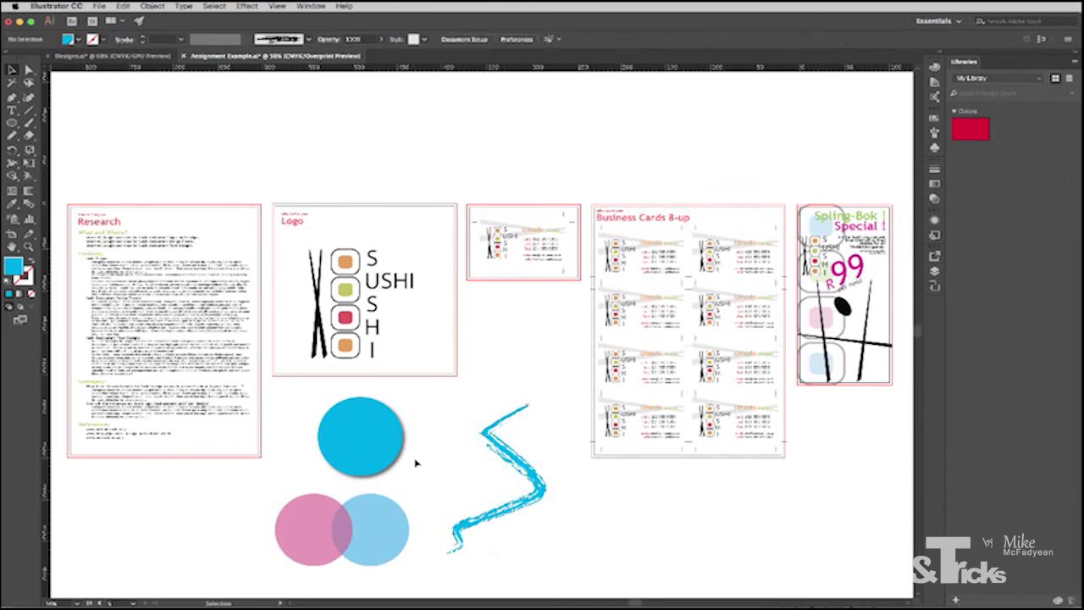
Expand and ungroup the shadowed circle, shifting the circle to partly overlap its grey shadow
{"action": "left_click", "coordinate": [373, 436]}
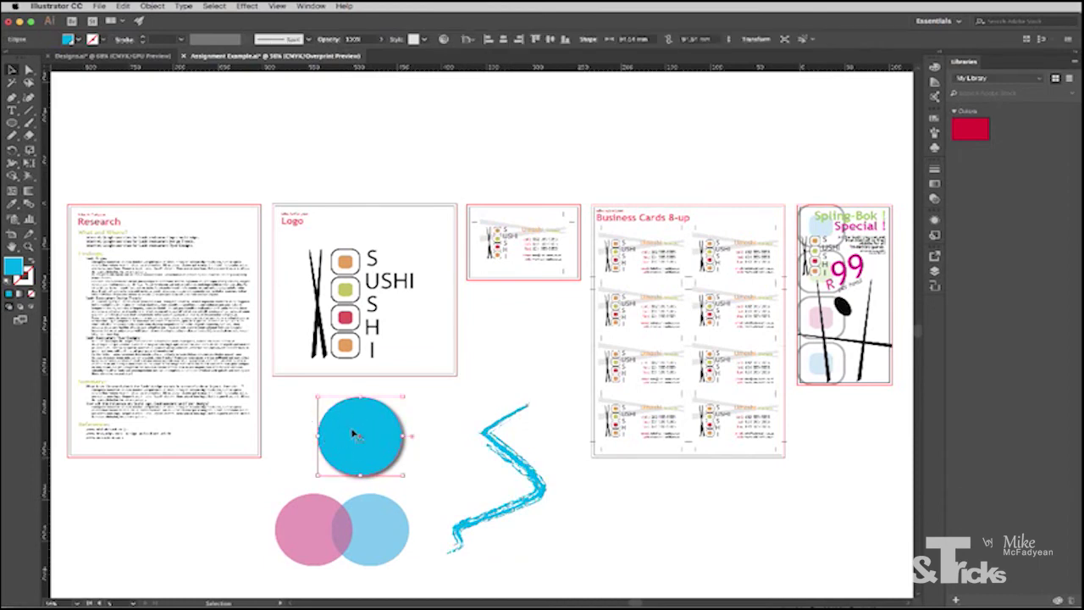
{"action": "left_click", "coordinate": [151, 7]}
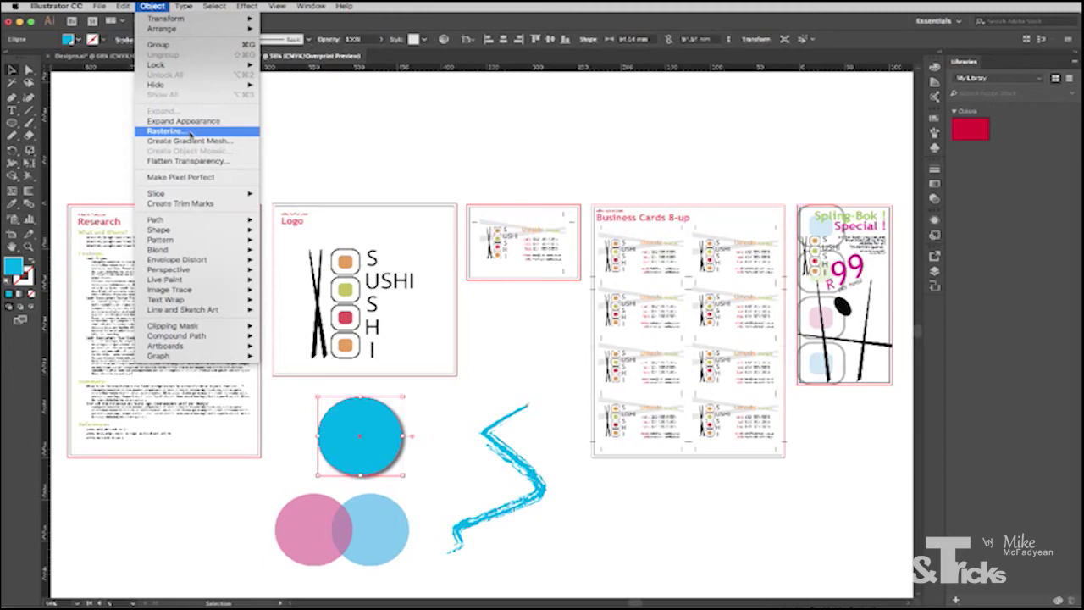
{"action": "left_click", "coordinate": [194, 121]}
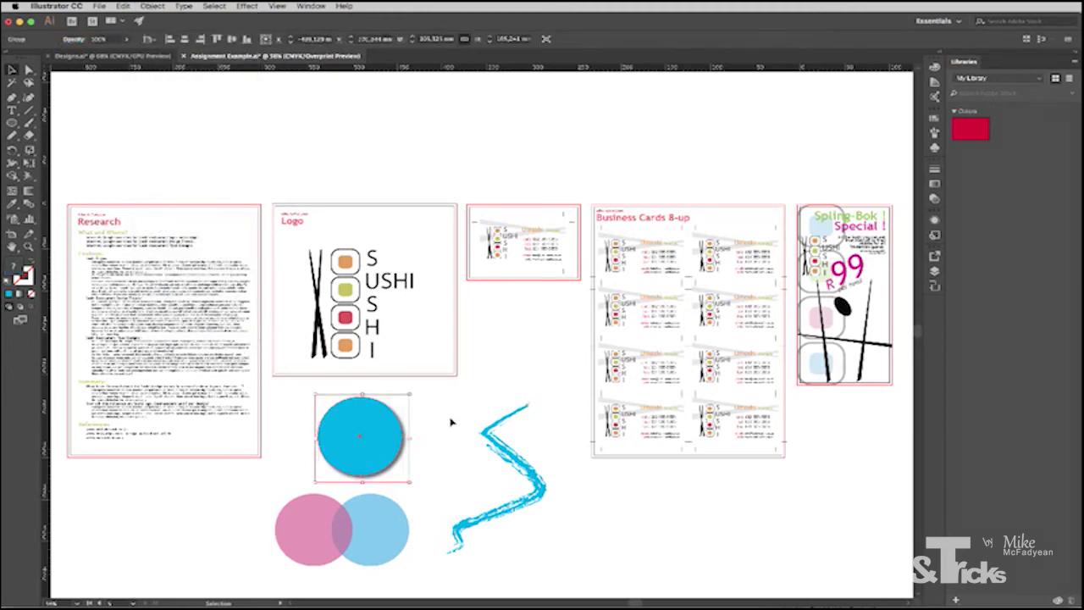
{"action": "left_click", "coordinate": [151, 7]}
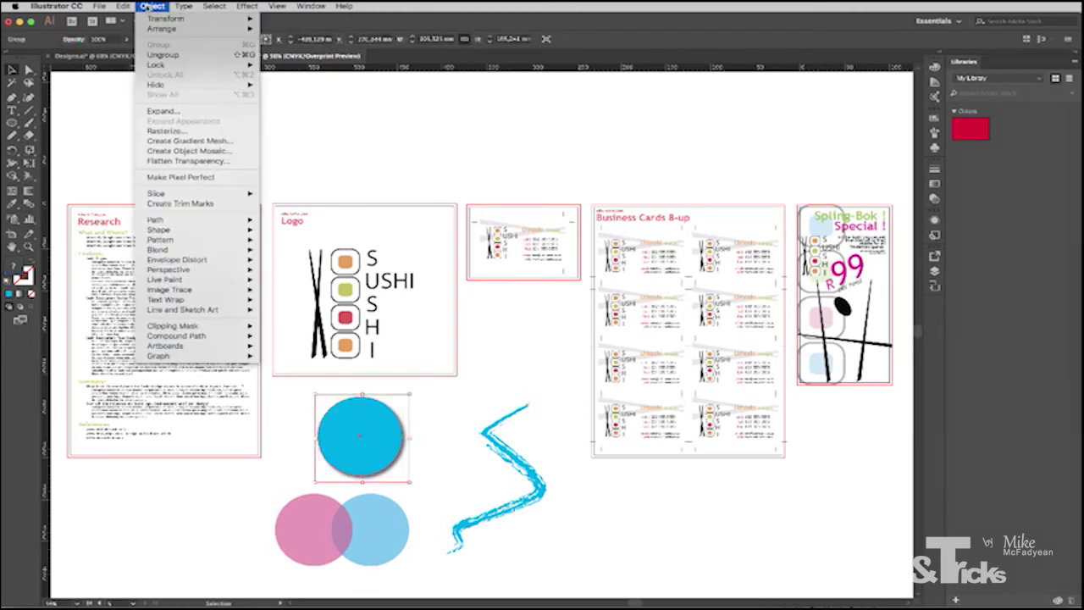
{"action": "left_click", "coordinate": [174, 68]}
{"action": "left_click", "coordinate": [406, 373]}
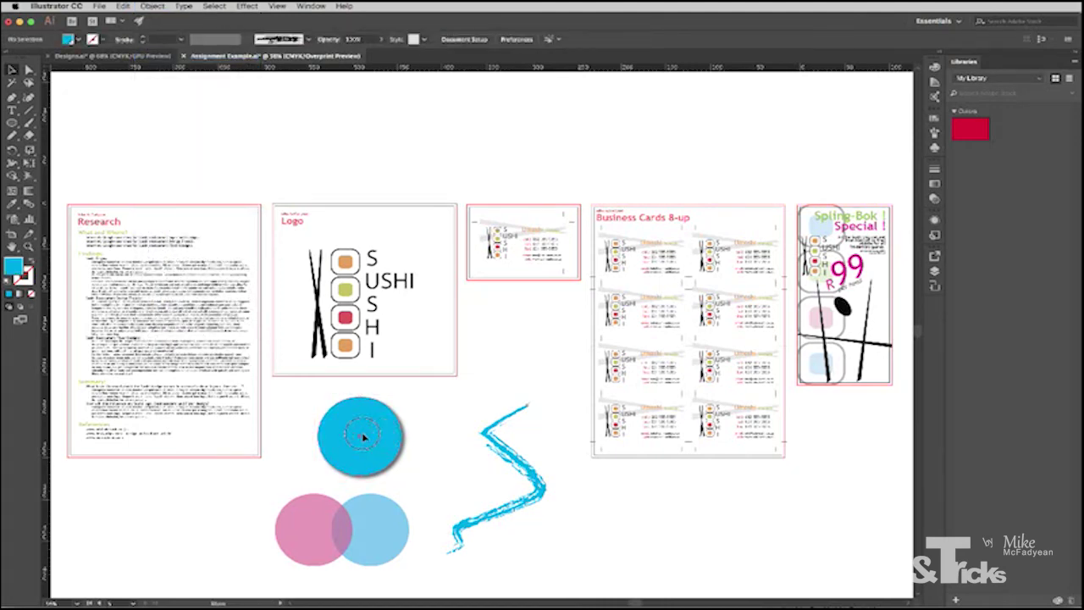
{"action": "left_click_drag", "start_coordinate": [387, 437], "coordinate": [436, 436]}
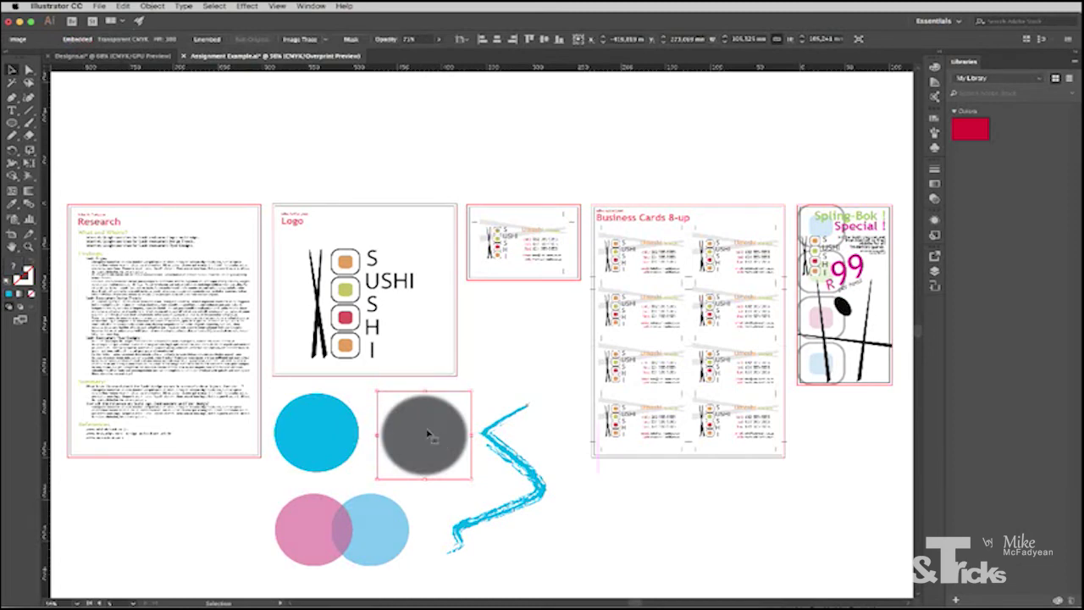
{"action": "left_click", "coordinate": [315, 440]}
{"action": "left_click_drag", "start_coordinate": [382, 430], "coordinate": [392, 439]}
{"action": "left_click_drag", "start_coordinate": [235, 502], "coordinate": [391, 540]}
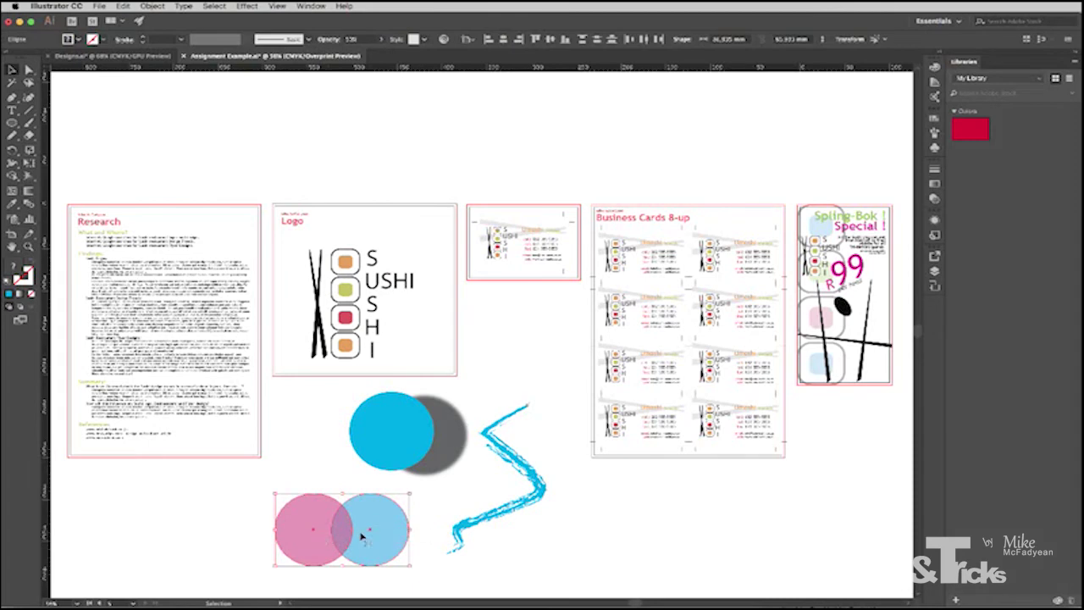
{"action": "left_click", "coordinate": [153, 6]}
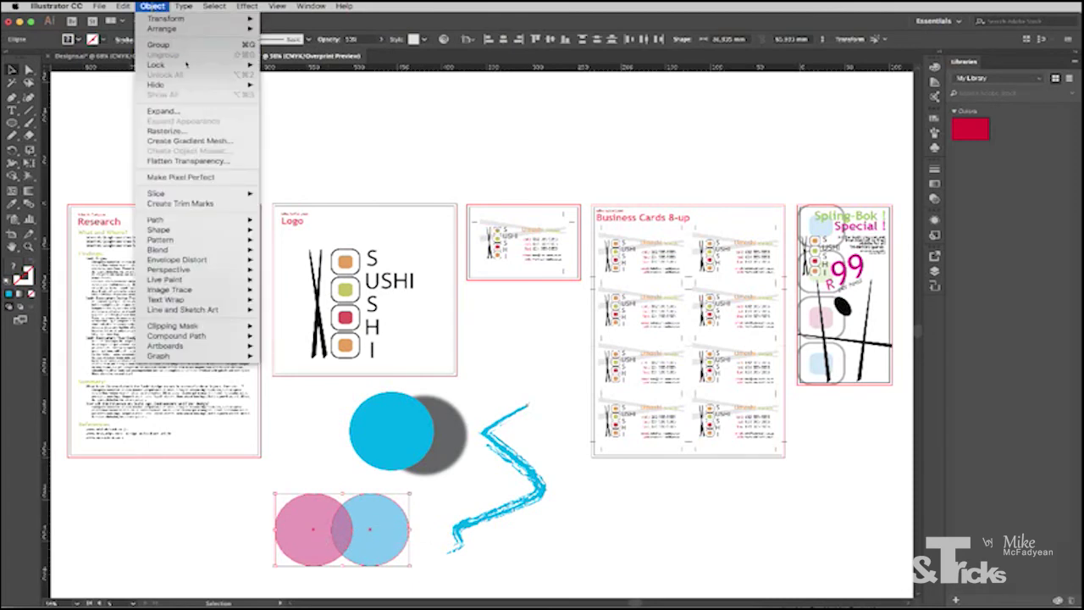
{"action": "left_click", "coordinate": [188, 160]}
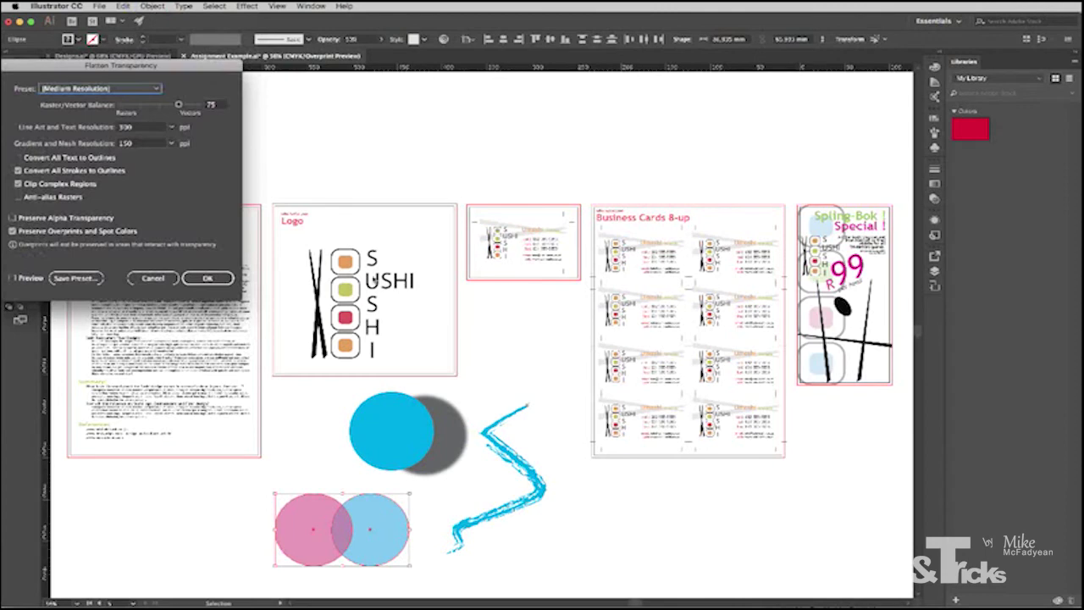
{"action": "left_click", "coordinate": [207, 278]}
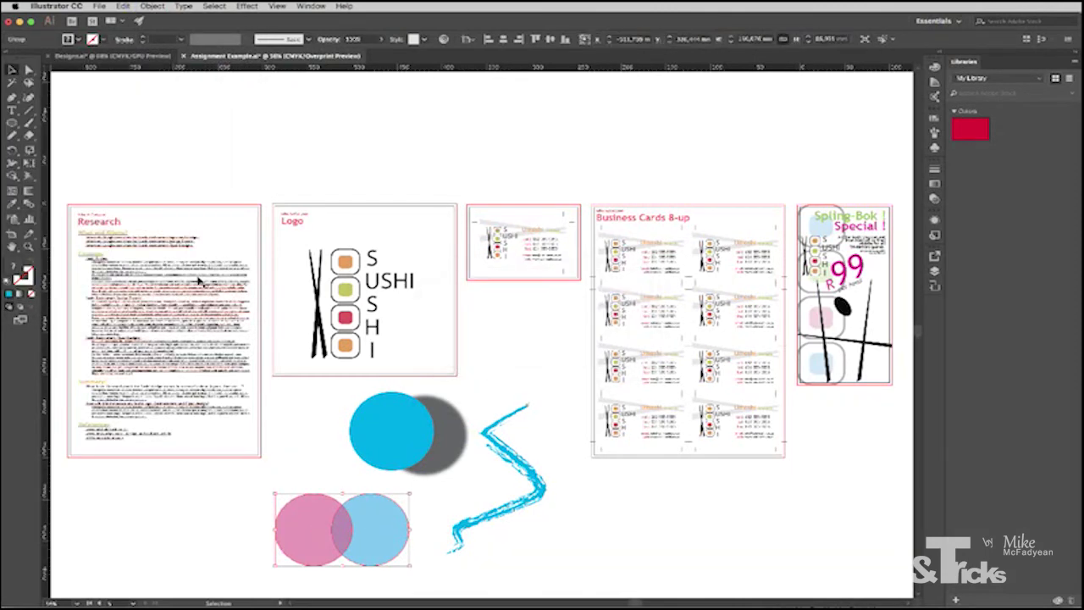
{"action": "left_click", "coordinate": [154, 6]}
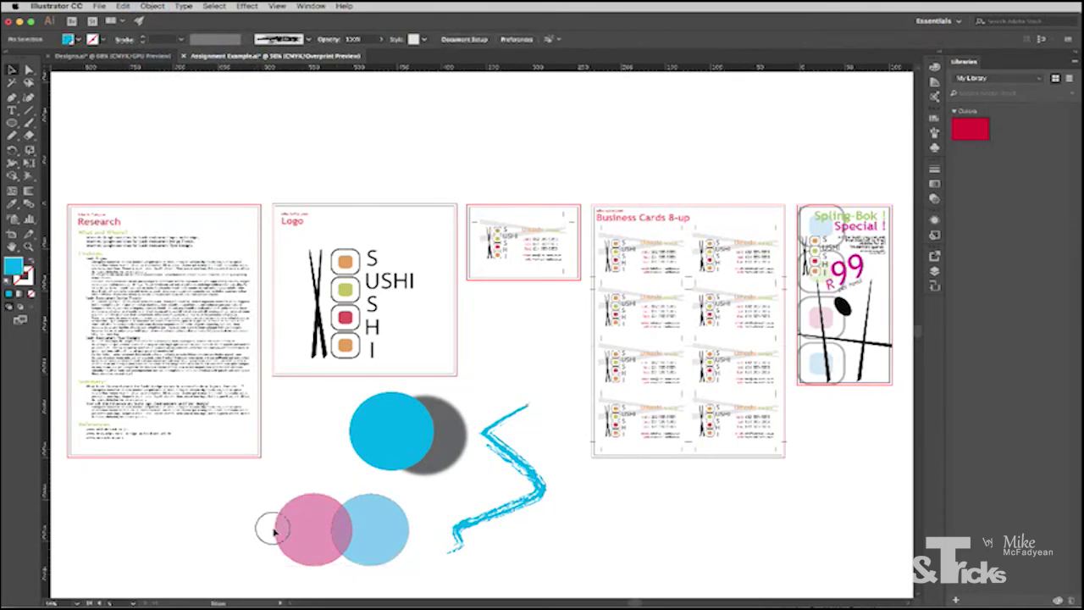
{"action": "left_click_drag", "start_coordinate": [320, 530], "coordinate": [361, 527]}
{"action": "left_click", "coordinate": [372, 533]}
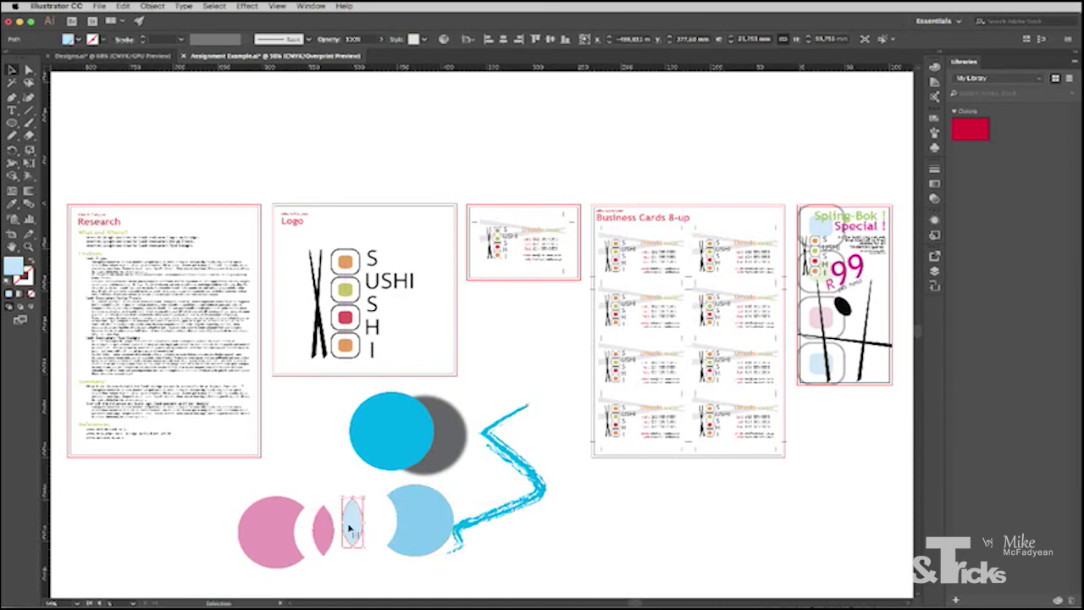
{"action": "left_click", "coordinate": [281, 520]}
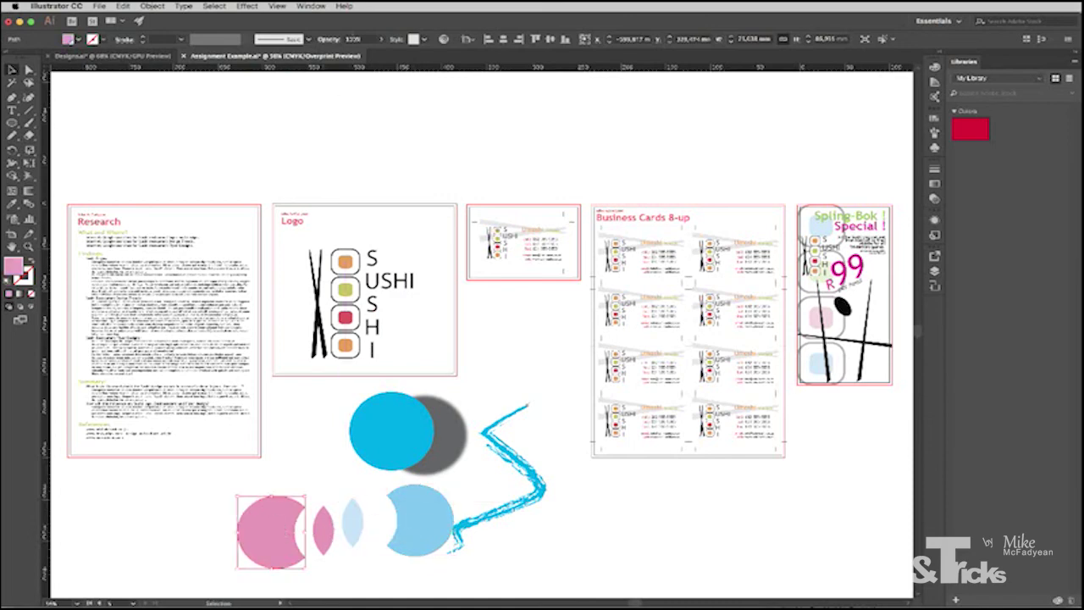
{"action": "left_click", "coordinate": [411, 503]}
{"action": "left_click", "coordinate": [351, 516]}
{"action": "left_click", "coordinate": [327, 528]}
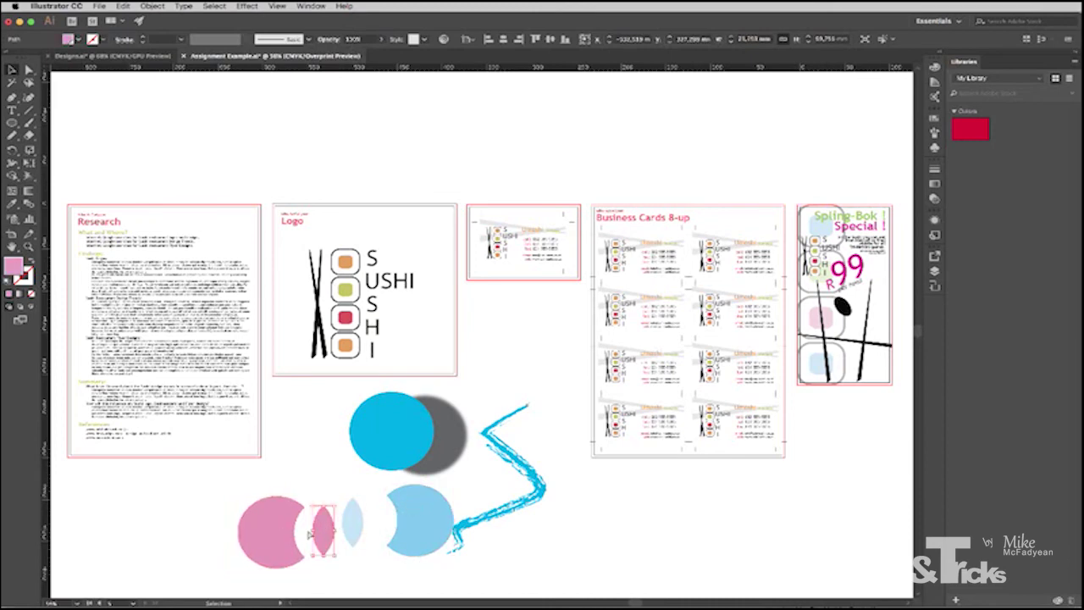
{"action": "key", "text": "ctrl+z"}
{"action": "key", "text": "ctrl+z"}
{"action": "key", "text": "ctrl+z"}
{"action": "key", "text": "ctrl+z"}
{"action": "key", "text": "ctrl+z"}
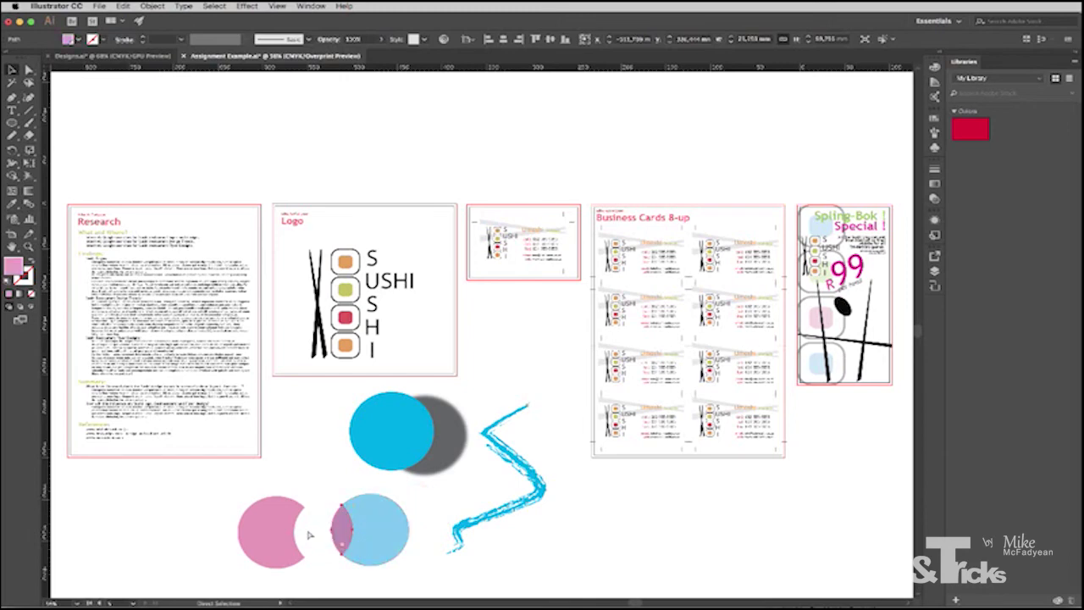
{"action": "key", "text": "v"}
{"action": "left_click", "coordinate": [312, 531]}
{"action": "left_click", "coordinate": [242, 525]}
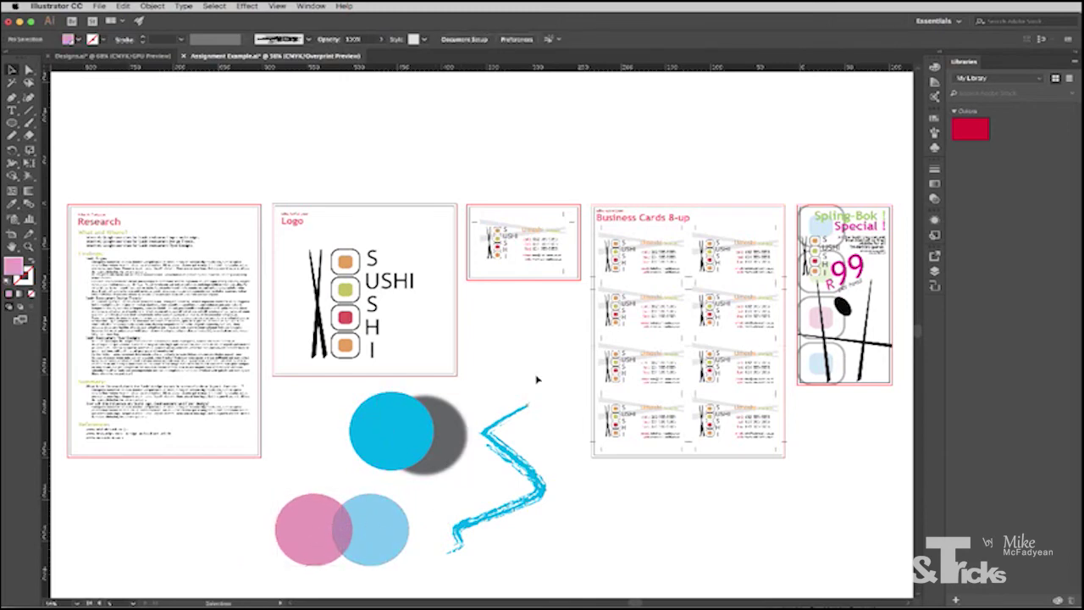
Marquee-select both circle pairs, the grey shadow and the blue zigzag for removal
{"action": "left_click_drag", "start_coordinate": [566, 404], "coordinate": [339, 525]}
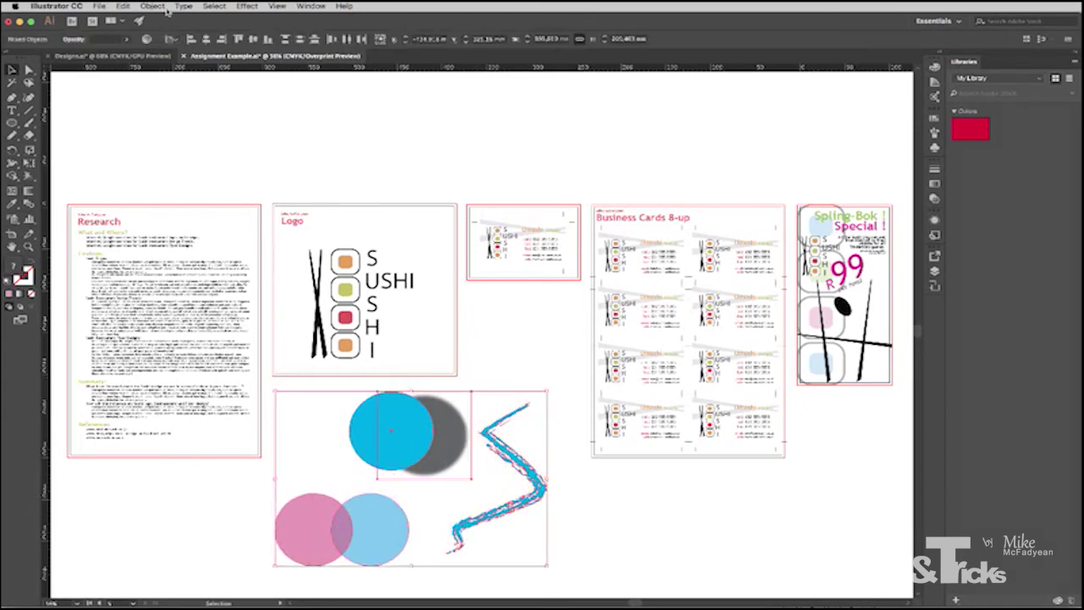
{"action": "left_click", "coordinate": [152, 5]}
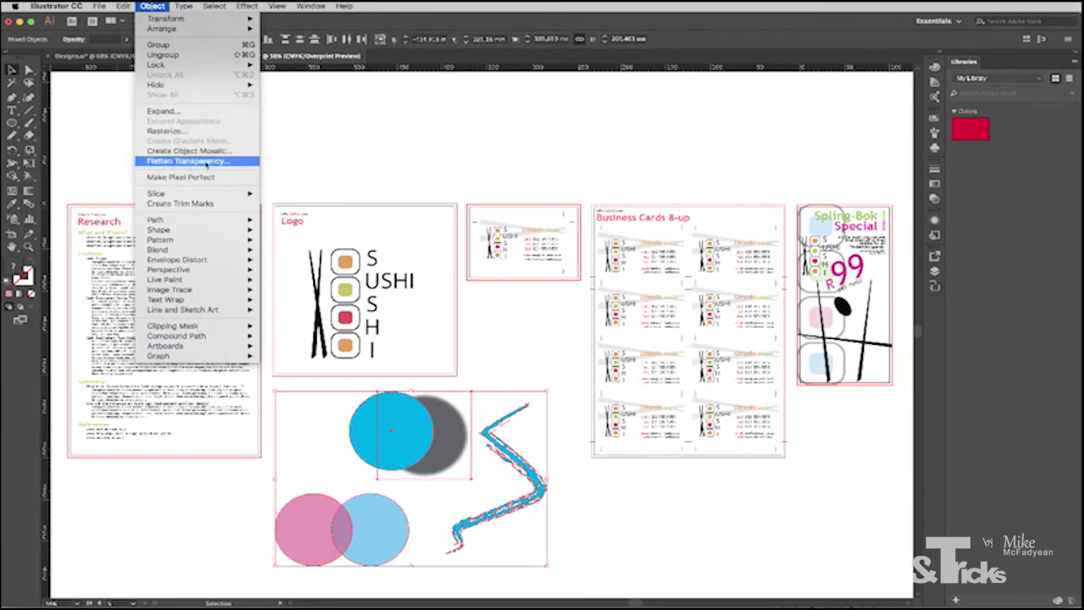
{"action": "left_click", "coordinate": [376, 160]}
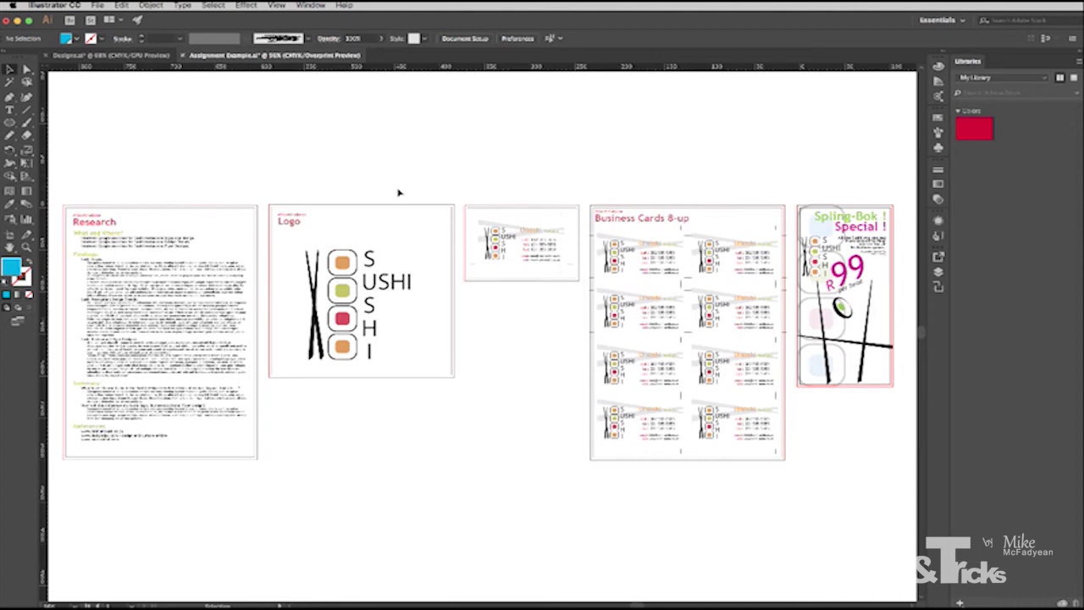
Select all text objects in the document and apply Create Outlines to them
{"action": "left_click", "coordinate": [187, 244]}
{"action": "left_click", "coordinate": [213, 5]}
{"action": "mouse_move", "coordinate": [288, 115]}
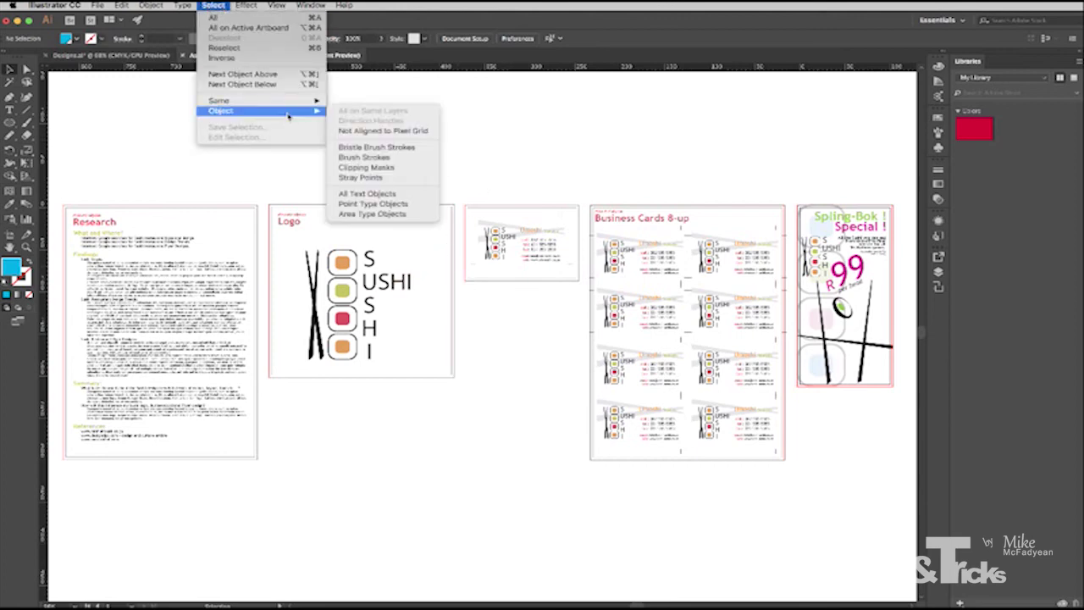
{"action": "left_click", "coordinate": [367, 193]}
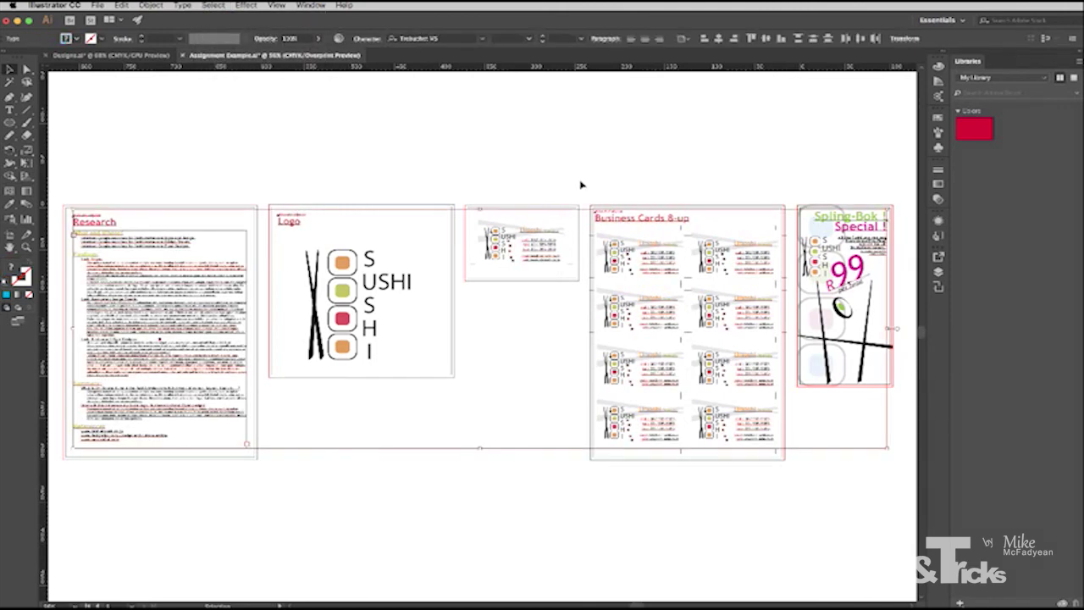
{"action": "right_click", "coordinate": [205, 271]}
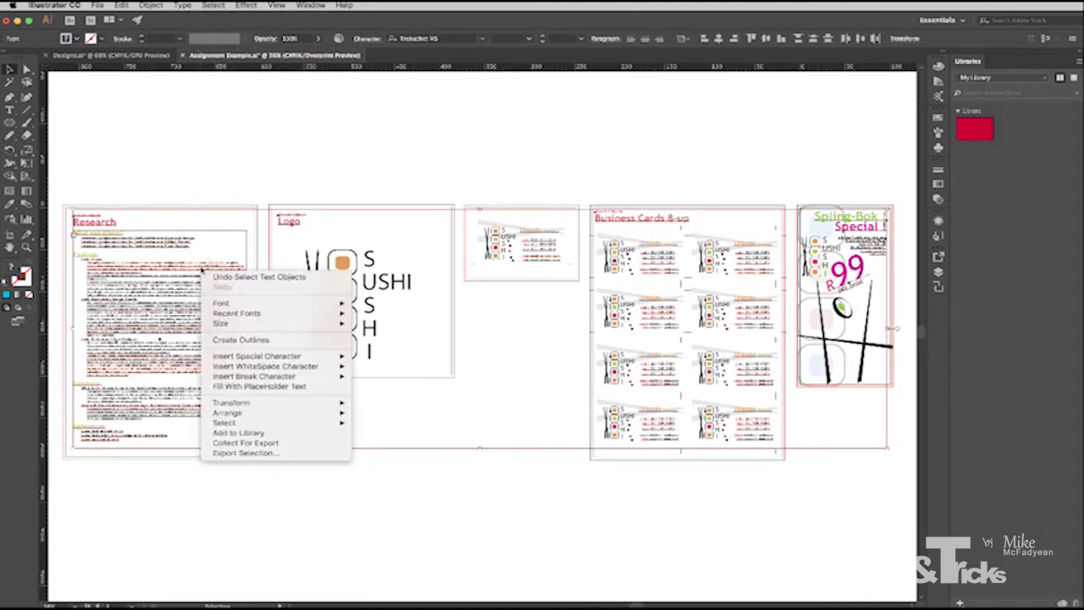
{"action": "left_click", "coordinate": [224, 338]}
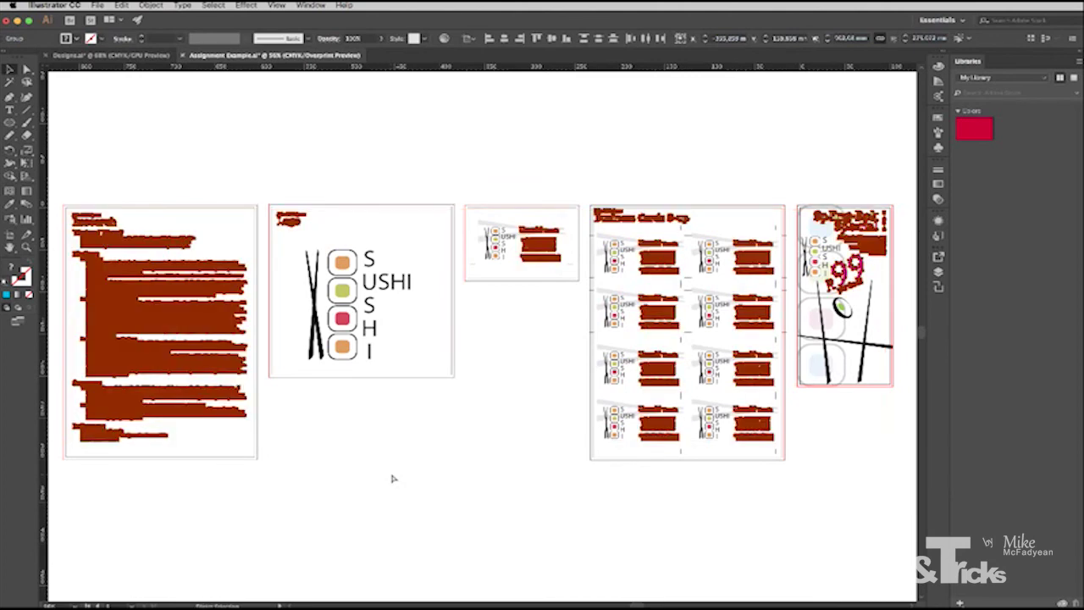
Start File > Package, saving the document first and accepting the legacy-format warning
{"action": "left_click", "coordinate": [349, 482]}
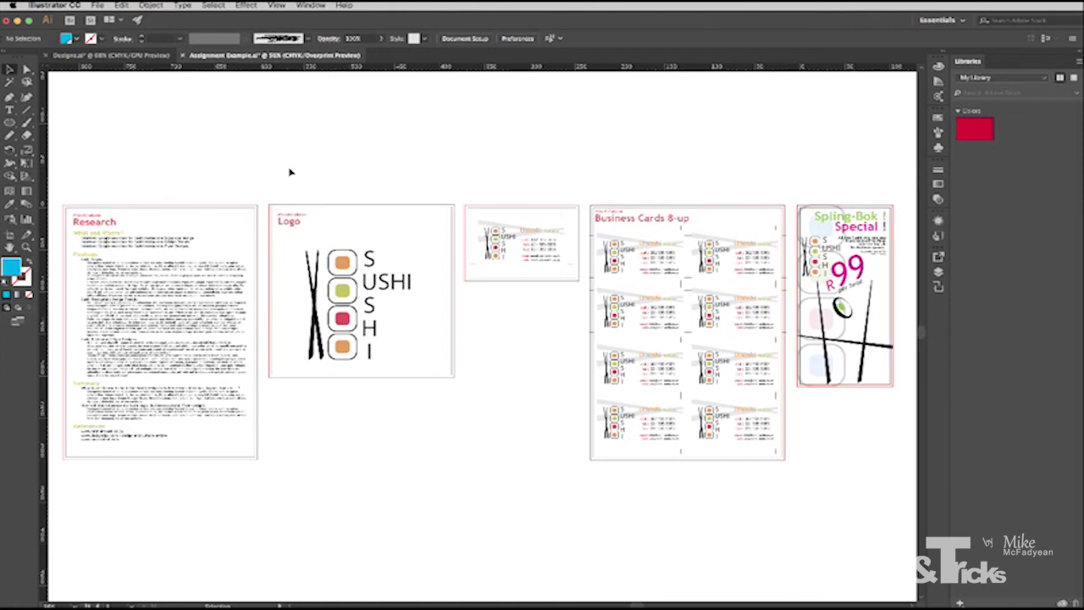
{"action": "left_click", "coordinate": [208, 297]}
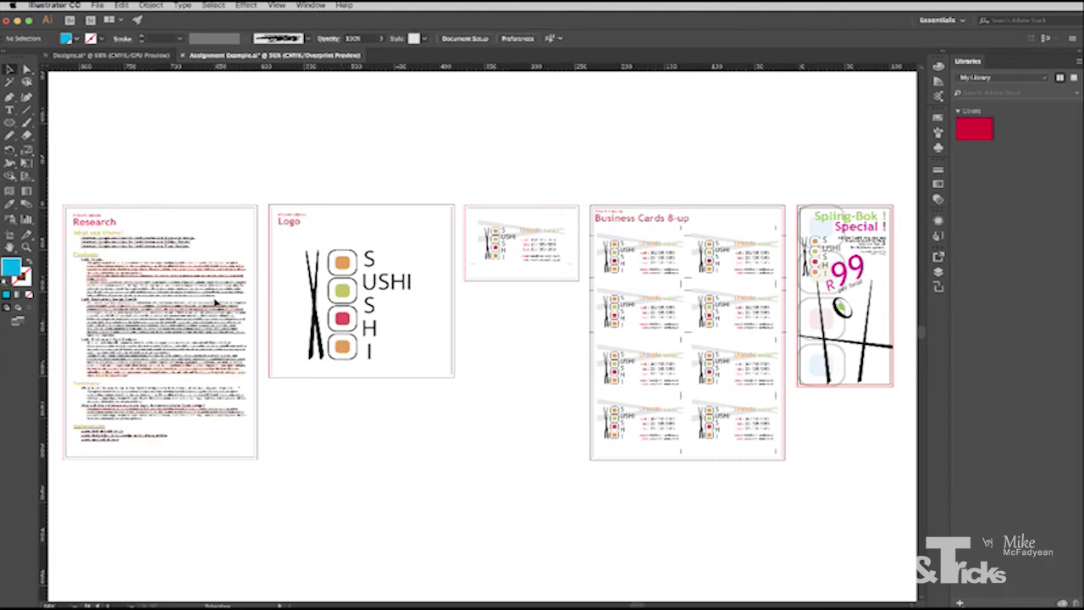
{"action": "left_click", "coordinate": [375, 177]}
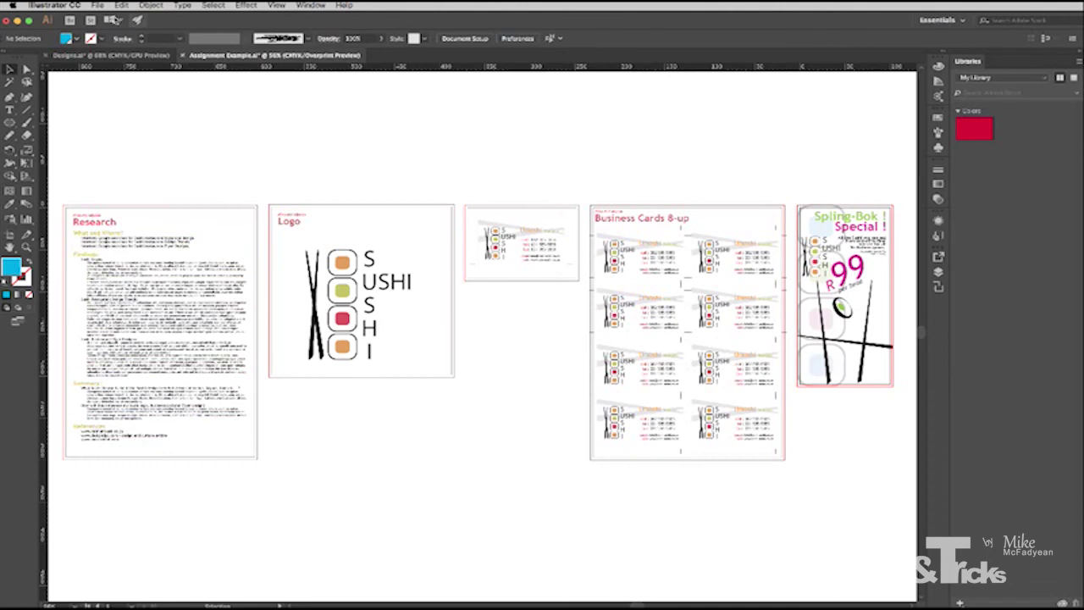
{"action": "left_click", "coordinate": [98, 6]}
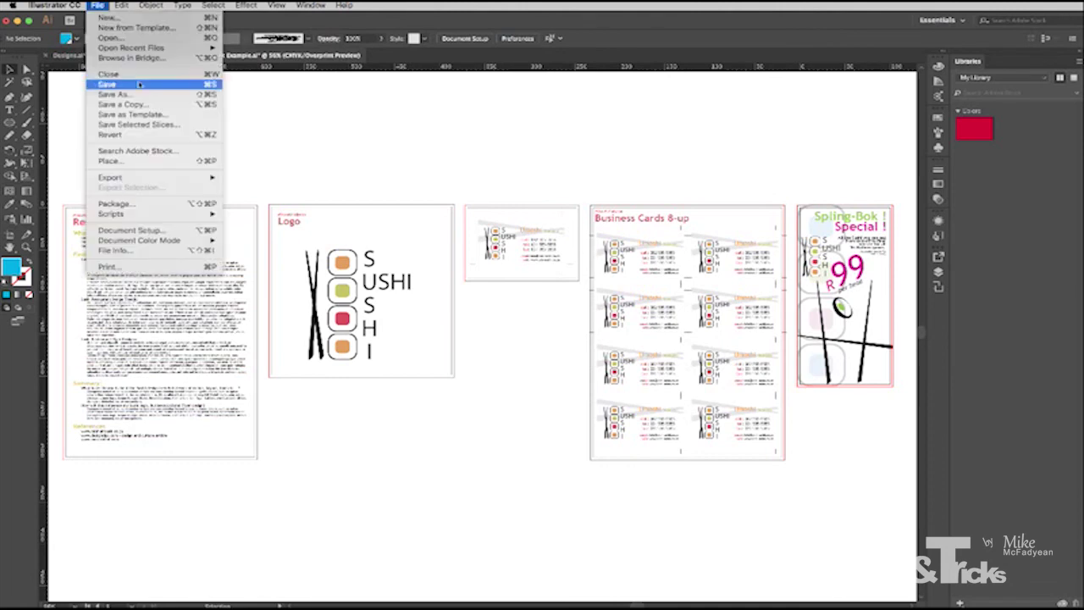
{"action": "left_click", "coordinate": [159, 206]}
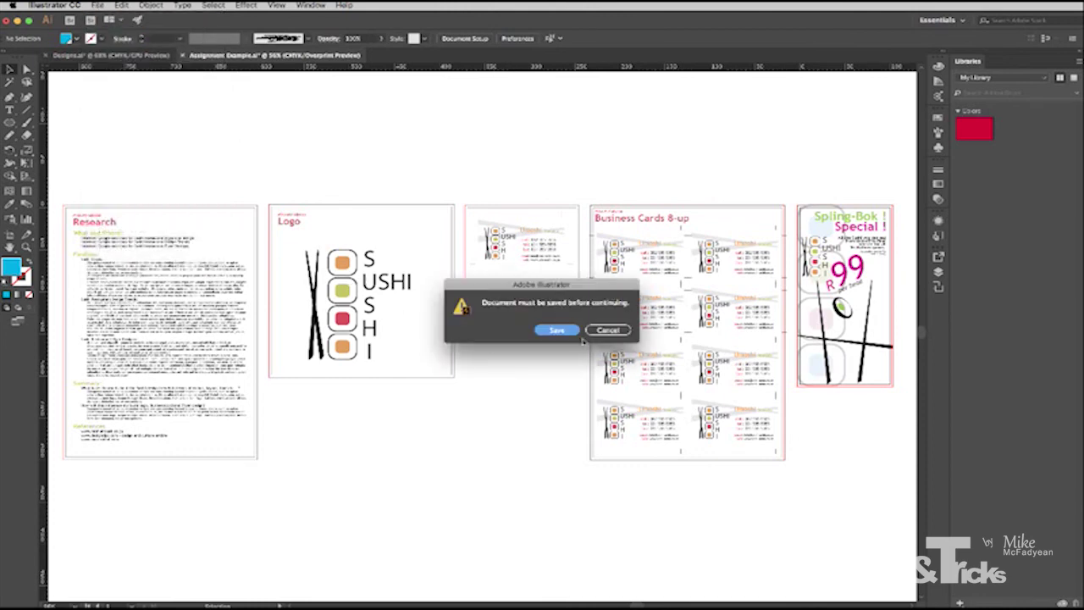
{"action": "left_click", "coordinate": [566, 331]}
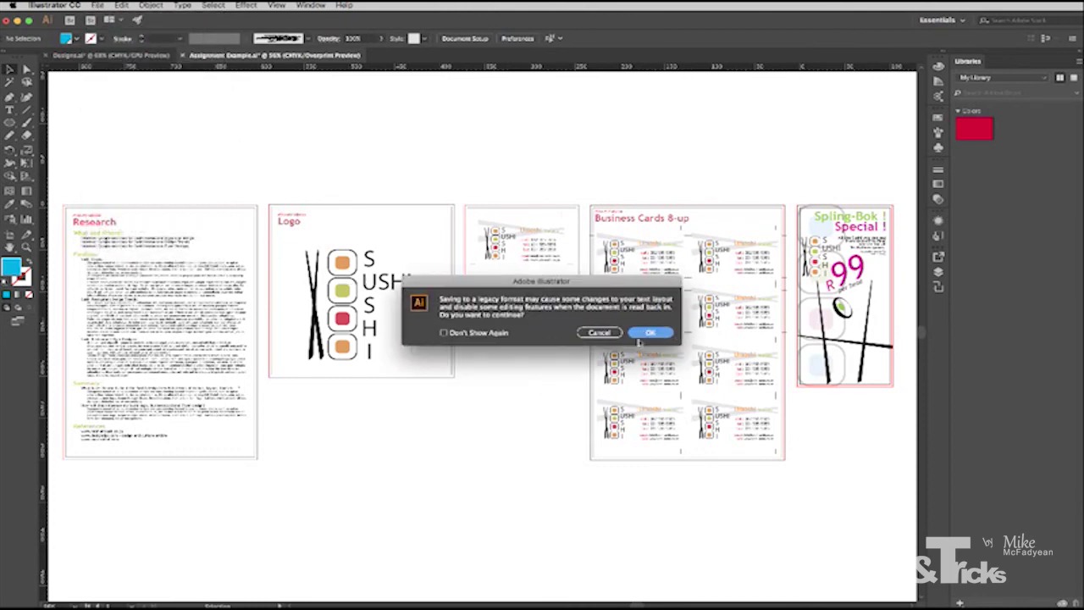
{"action": "left_click", "coordinate": [648, 333]}
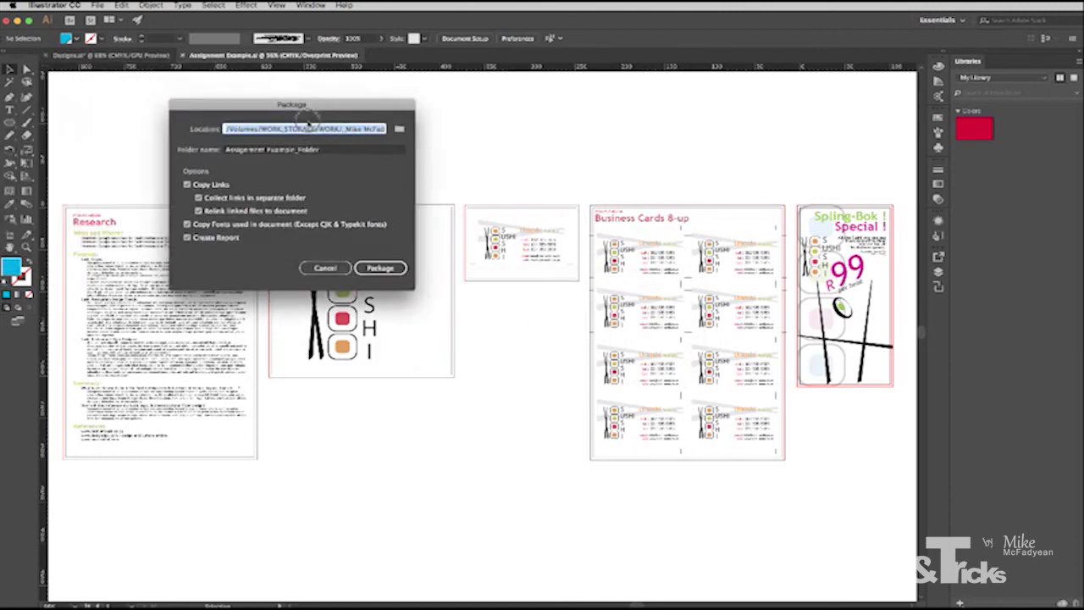
Package into a 'Sushi Project' folder inside Restaurant Project with no report
{"action": "left_click", "coordinate": [614, 201]}
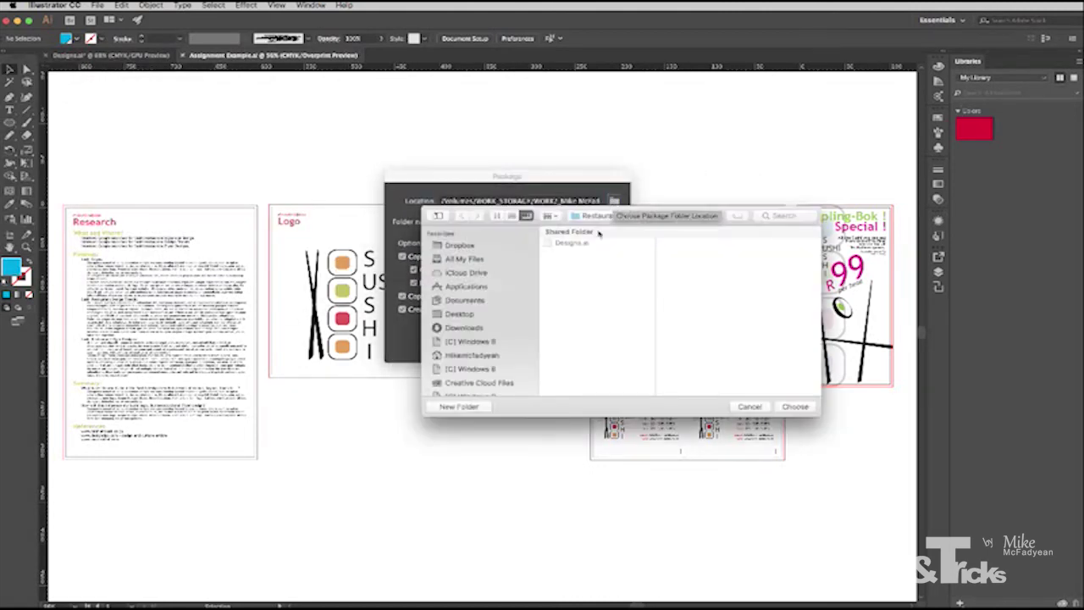
{"action": "left_click", "coordinate": [462, 315]}
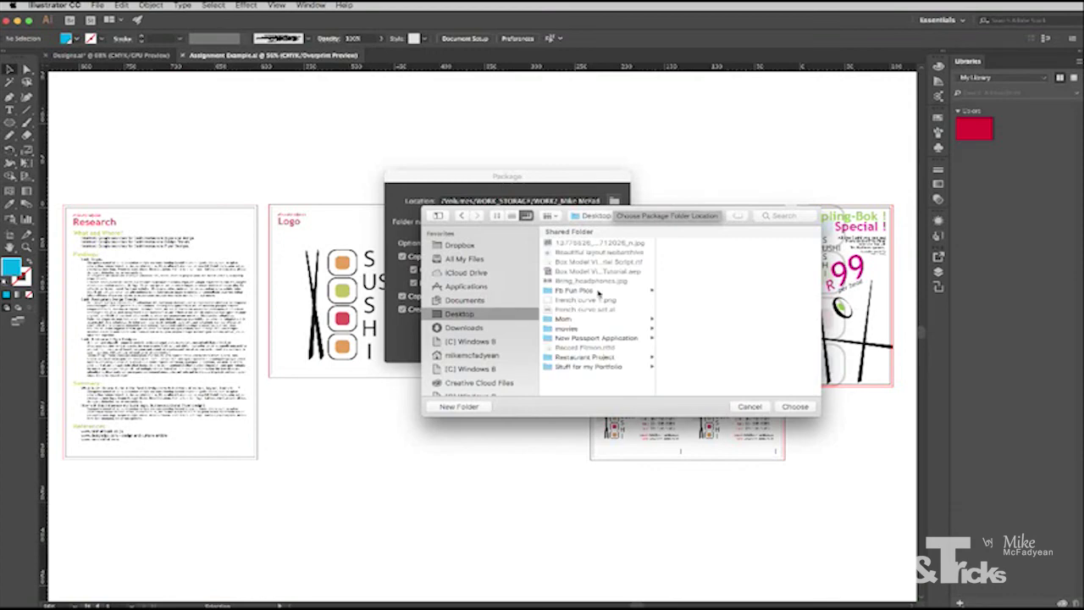
{"action": "left_click", "coordinate": [598, 357]}
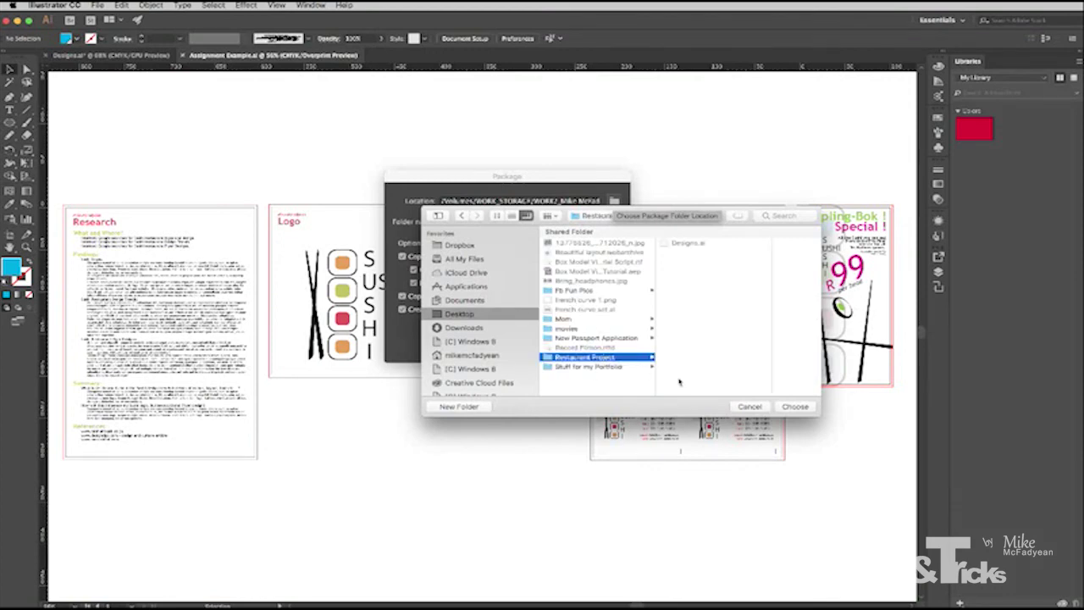
{"action": "left_click", "coordinate": [790, 408]}
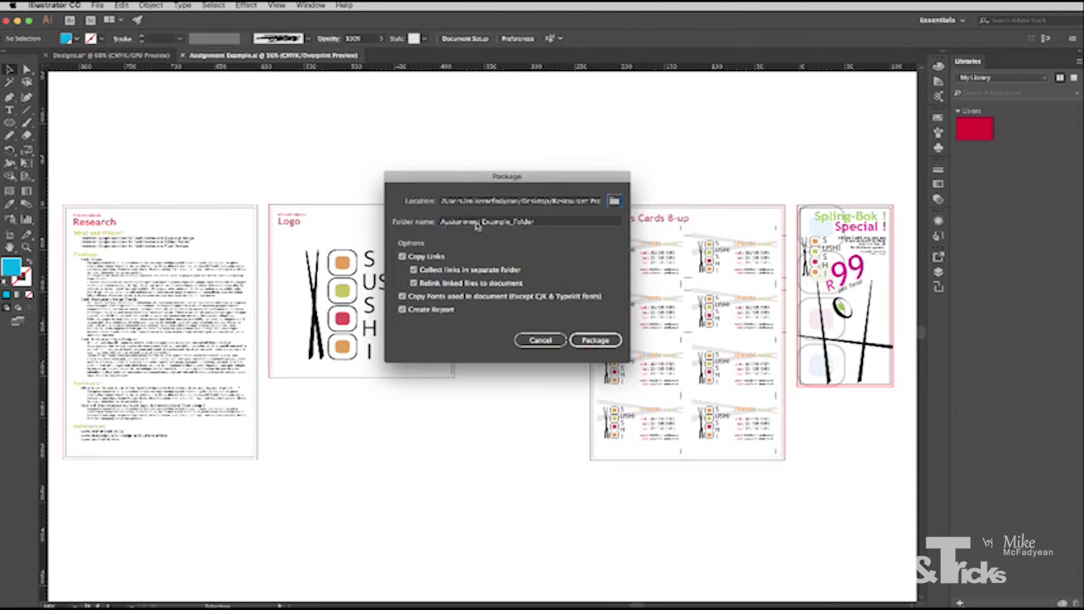
{"action": "left_click_drag", "start_coordinate": [535, 222], "coordinate": [388, 222]}
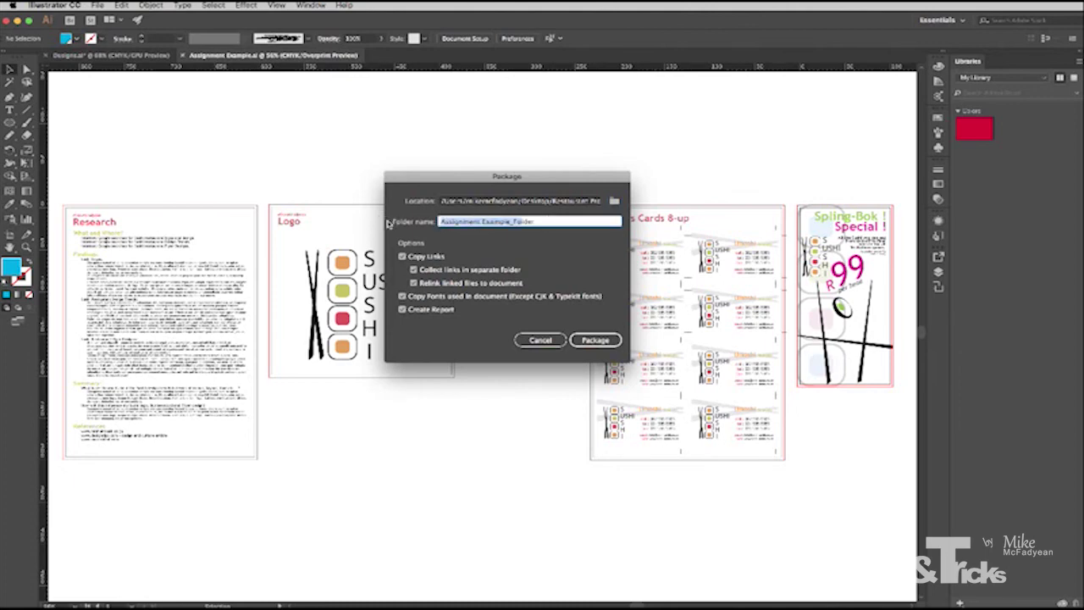
{"action": "type", "text": "Re"}
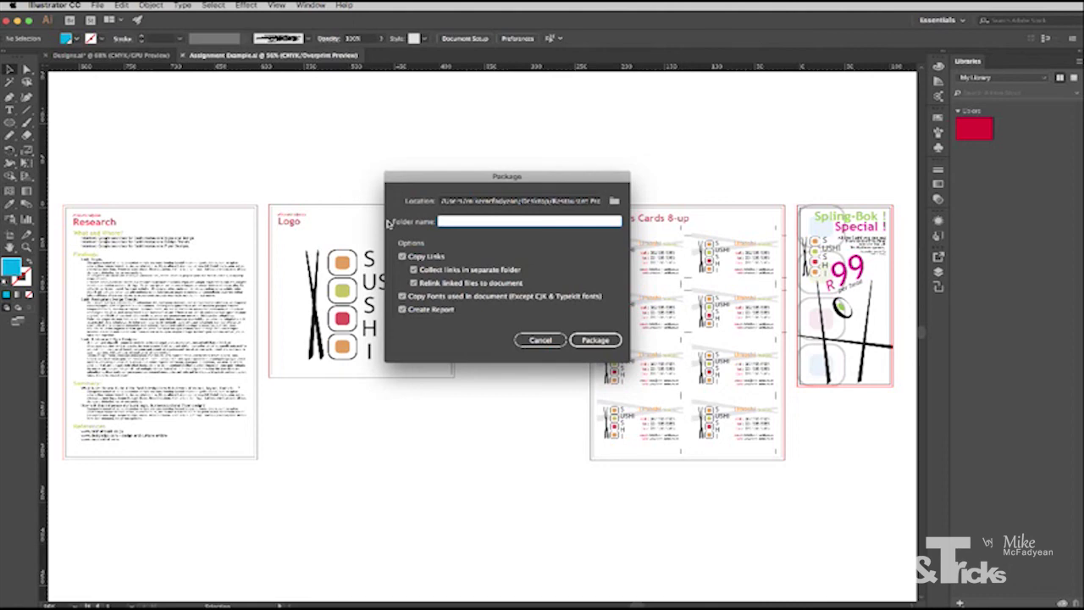
{"action": "type", "text": "Sushi Projhe"}
{"action": "key", "text": "BackSpace"}
{"action": "key", "text": "BackSpace"}
{"action": "left_click", "coordinate": [402, 310]}
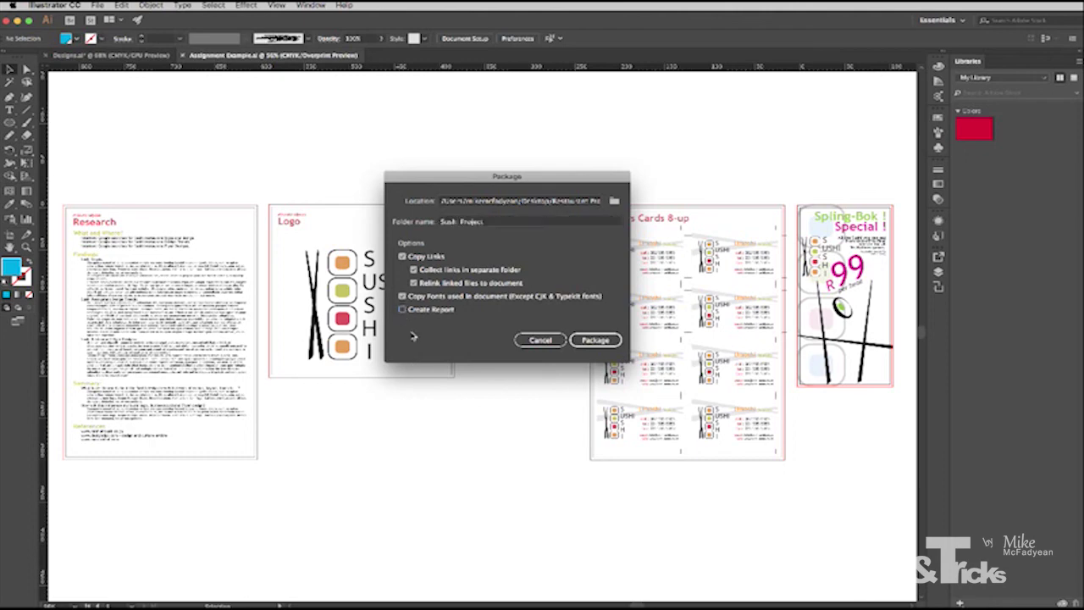
{"action": "left_click", "coordinate": [596, 340]}
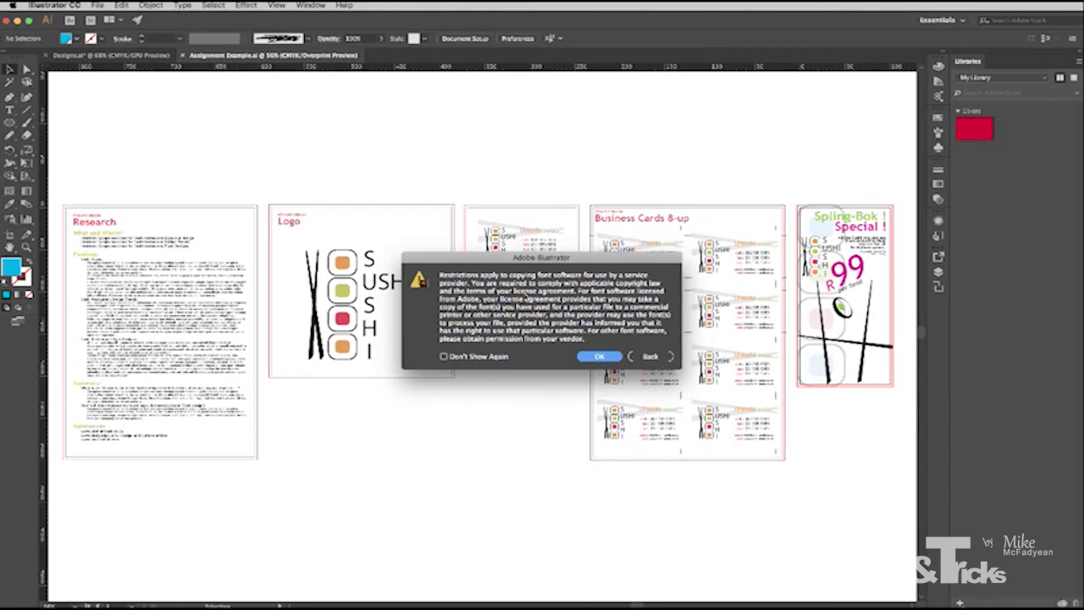
{"action": "left_click", "coordinate": [598, 356]}
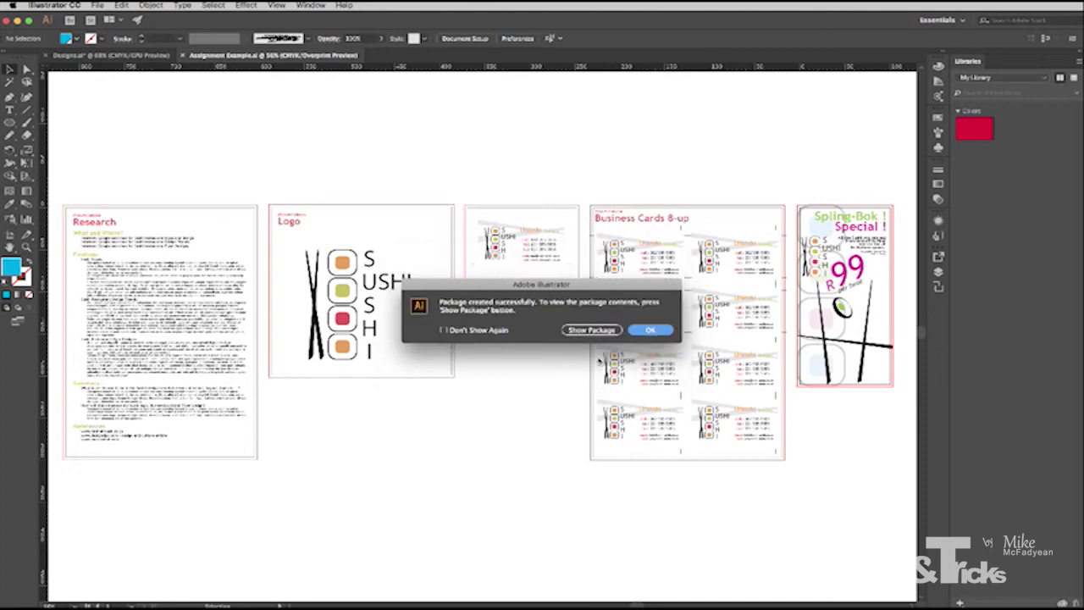
{"action": "left_click", "coordinate": [650, 330]}
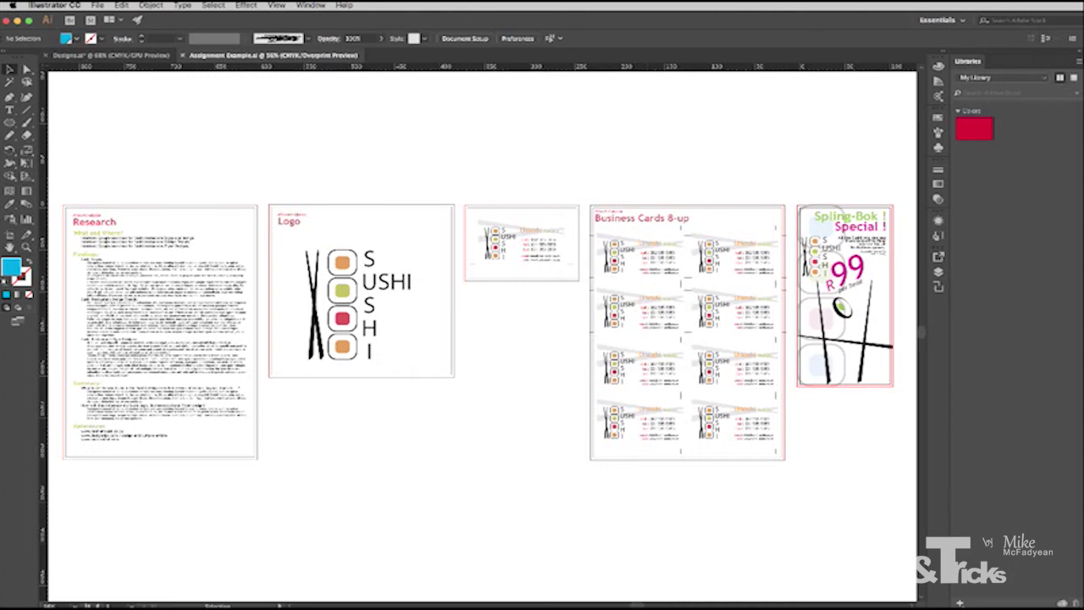
{"action": "key", "text": "super+Tab"}
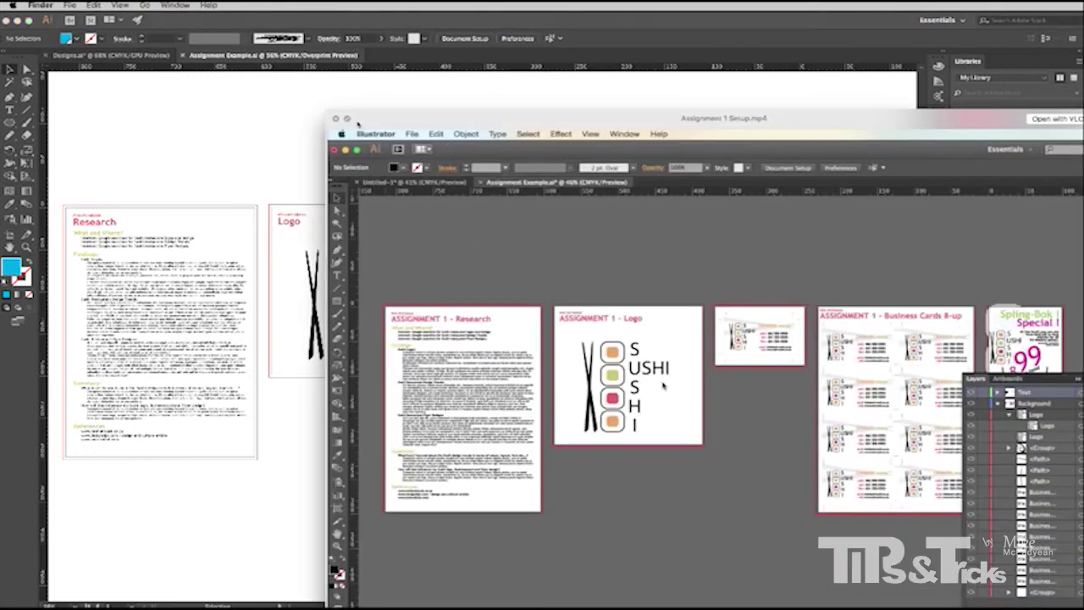
{"action": "key", "text": "space"}
{"action": "left_click_drag", "start_coordinate": [911, 276], "coordinate": [330, 147]}
{"action": "left_click", "coordinate": [237, 262]}
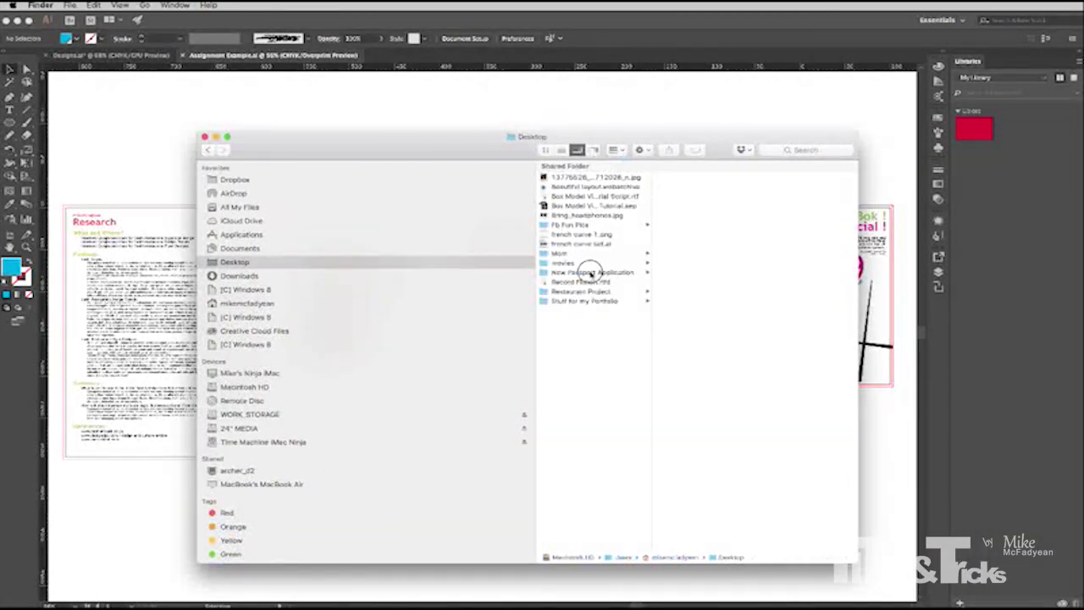
{"action": "left_click", "coordinate": [587, 273]}
{"action": "left_click", "coordinate": [575, 292]}
{"action": "left_click_drag", "start_coordinate": [685, 150], "coordinate": [438, 194]}
{"action": "left_click", "coordinate": [424, 229]}
{"action": "left_click", "coordinate": [533, 230]}
{"action": "left_click", "coordinate": [432, 221]}
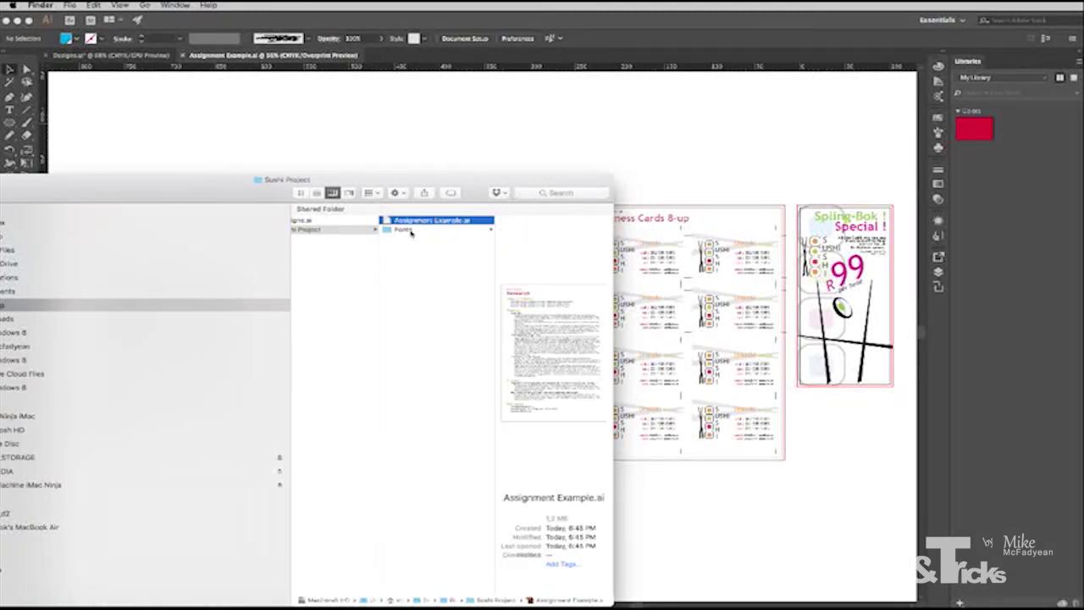
{"action": "left_click_drag", "start_coordinate": [472, 192], "coordinate": [532, 203]}
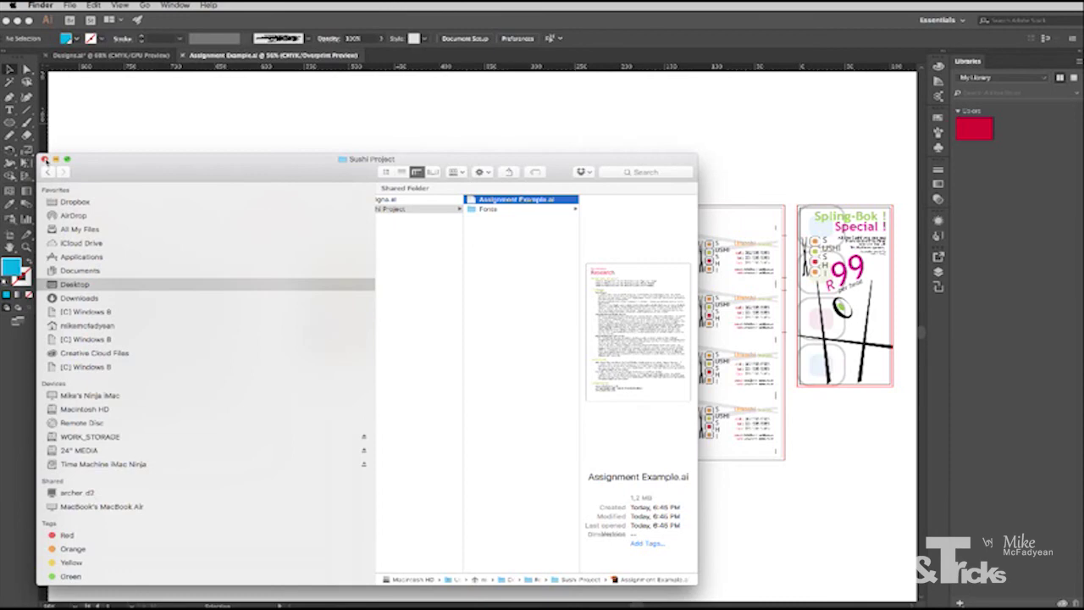
{"action": "left_click", "coordinate": [44, 159]}
{"action": "left_click", "coordinate": [681, 26]}
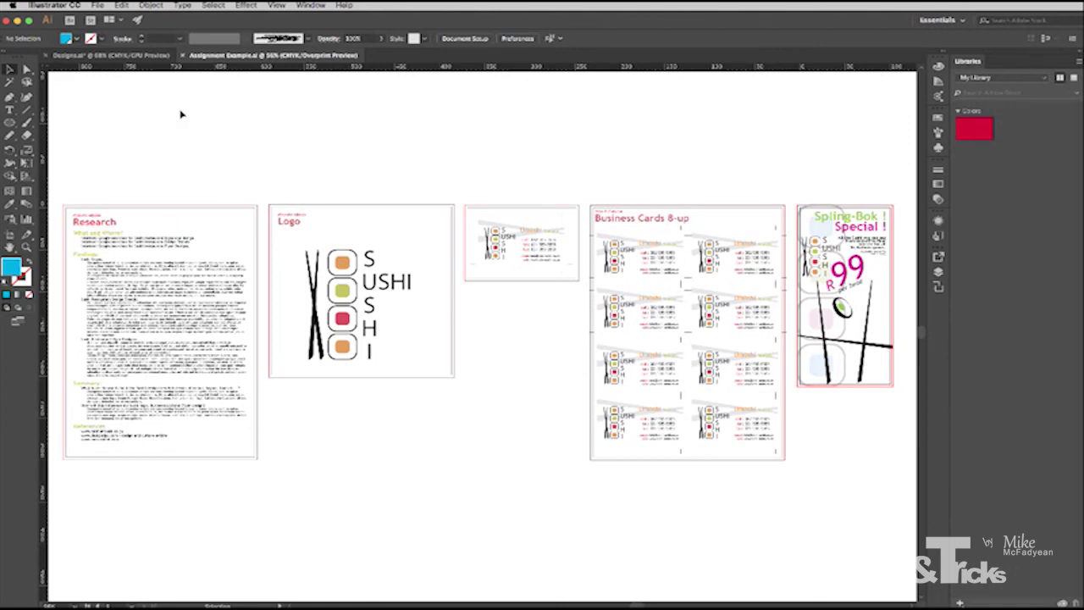
Save As Adobe PDF (pdf) into Desktop > Restaurant Project > Sushi Project
{"action": "left_click", "coordinate": [98, 5]}
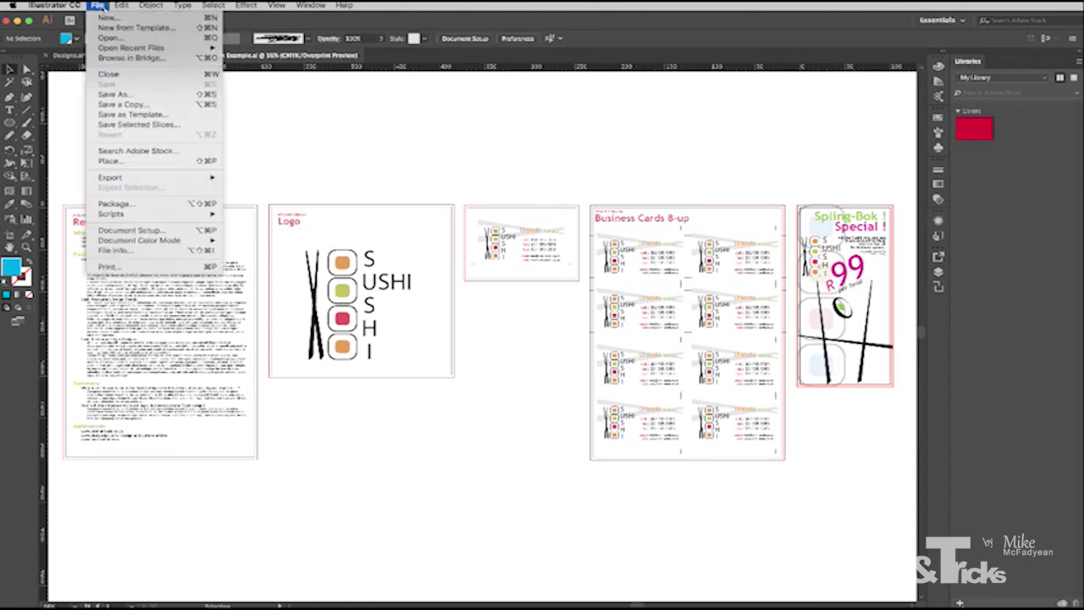
{"action": "left_click", "coordinate": [123, 94]}
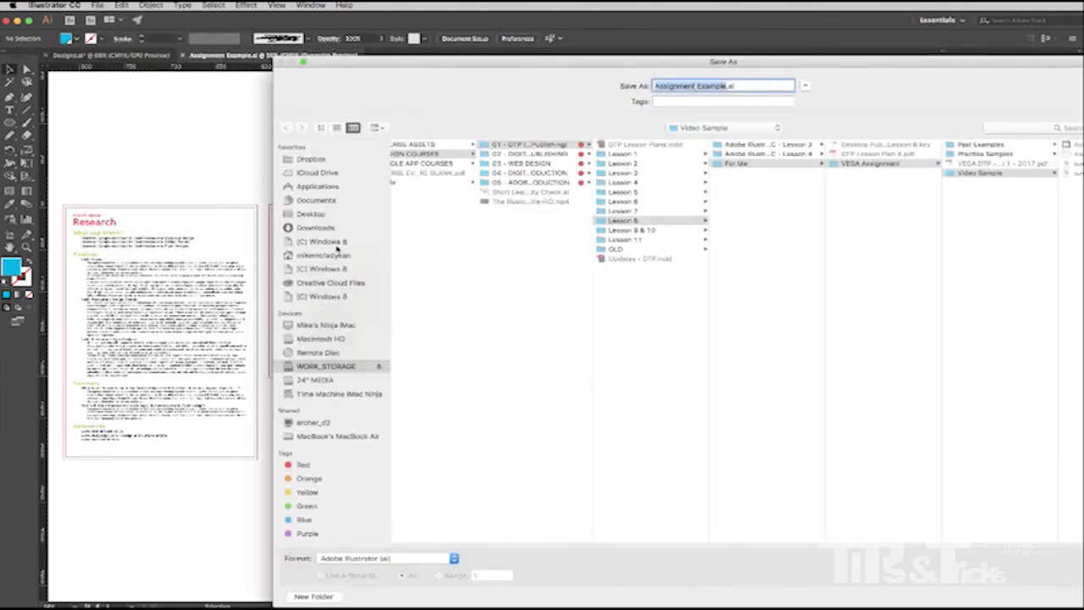
{"action": "left_click", "coordinate": [331, 216]}
{"action": "left_click", "coordinate": [434, 270]}
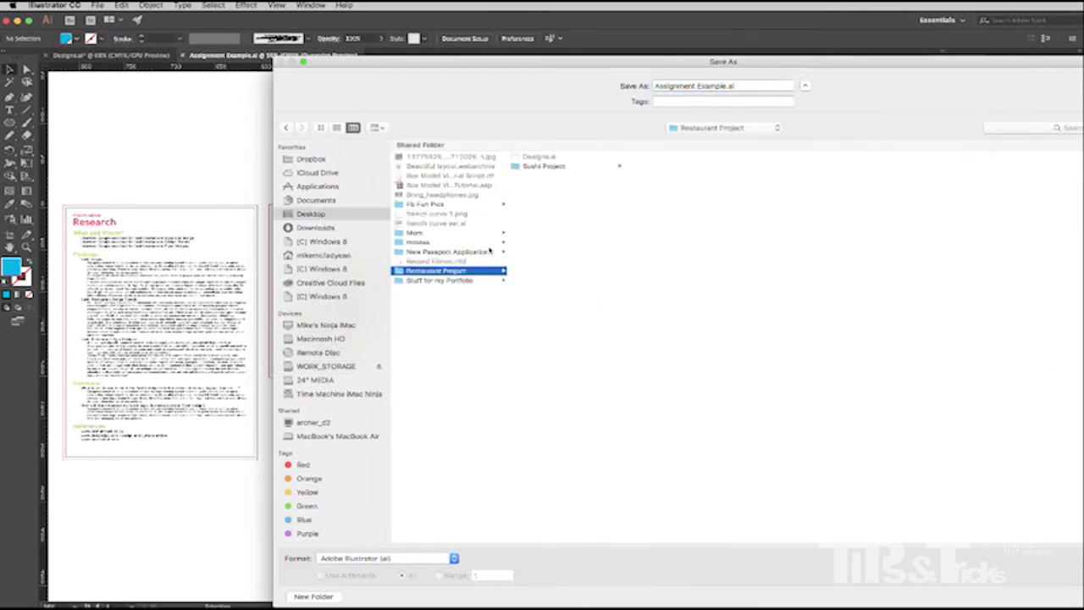
{"action": "left_click", "coordinate": [567, 167]}
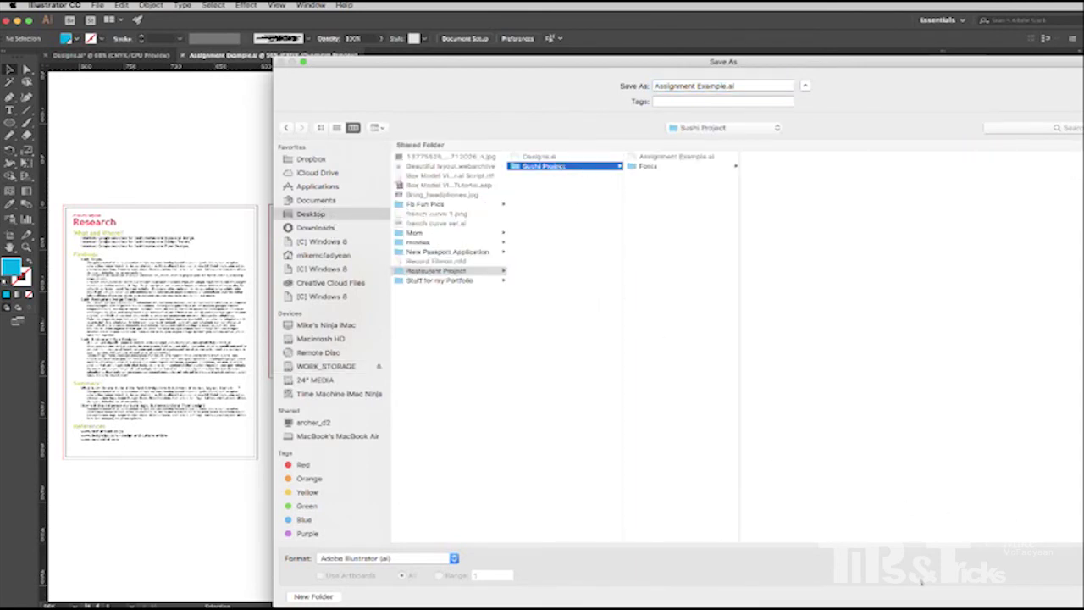
{"action": "left_click", "coordinate": [413, 559]}
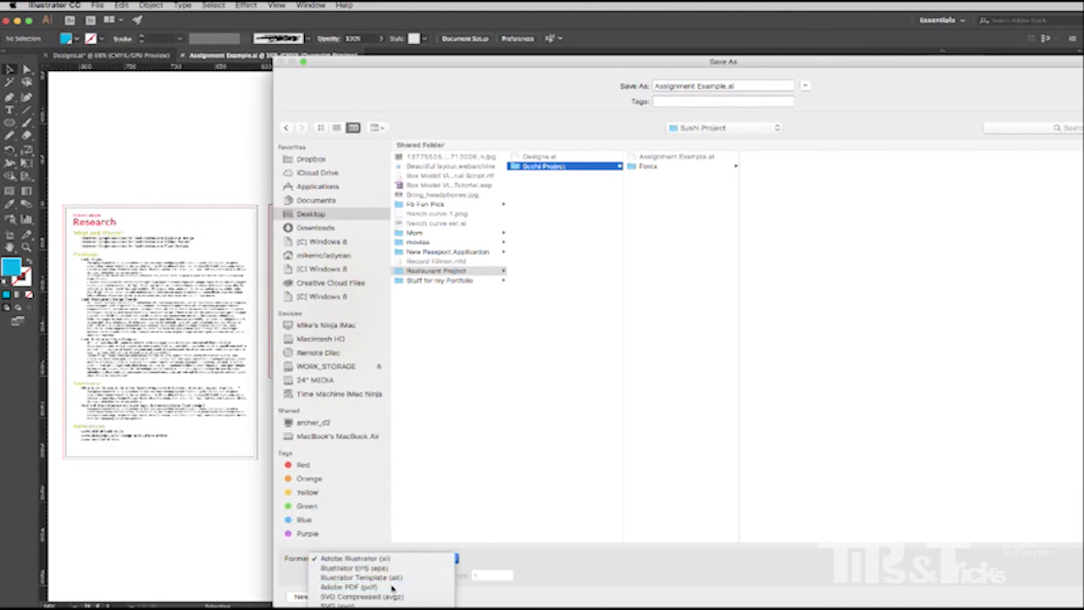
{"action": "left_click", "coordinate": [349, 586]}
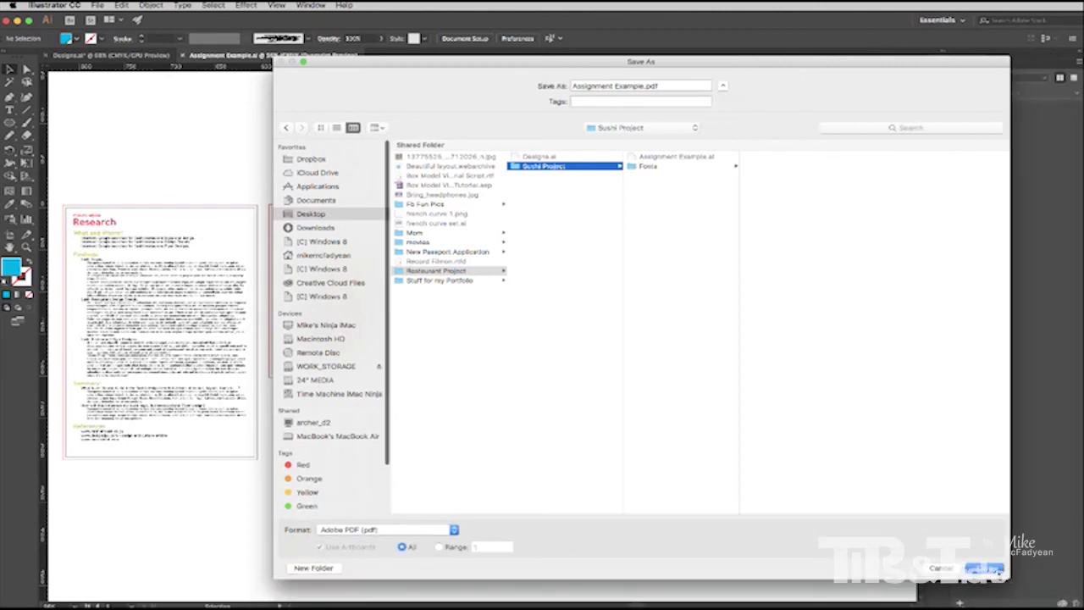
{"action": "left_click", "coordinate": [989, 576]}
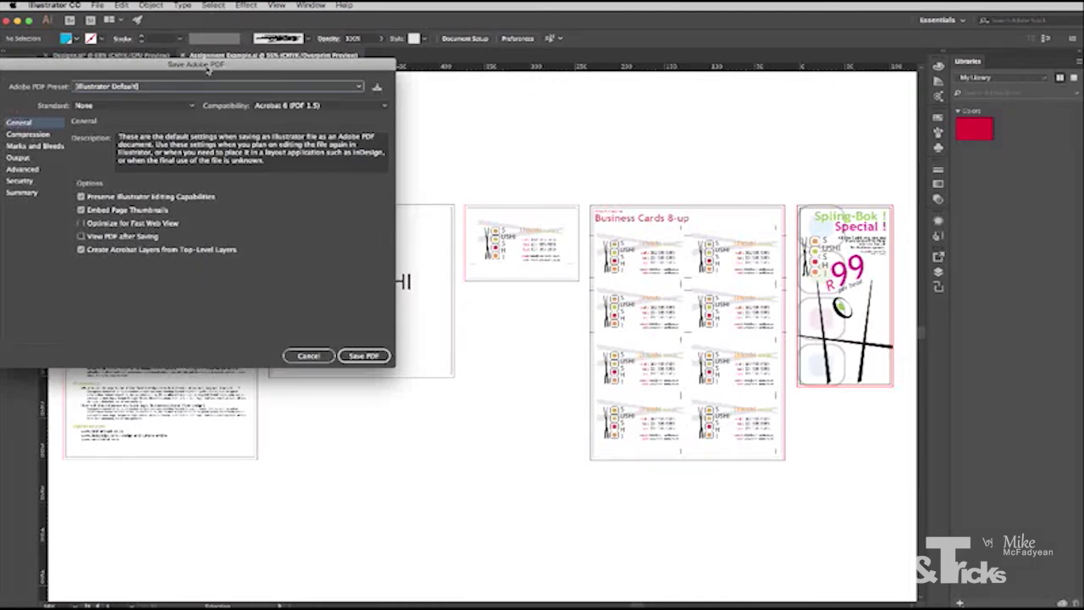
Choose the [PDF/X-1a:2001] preset in the Save Adobe PDF dialog
{"action": "left_click_drag", "start_coordinate": [208, 70], "coordinate": [508, 99]}
{"action": "left_click", "coordinate": [465, 116]}
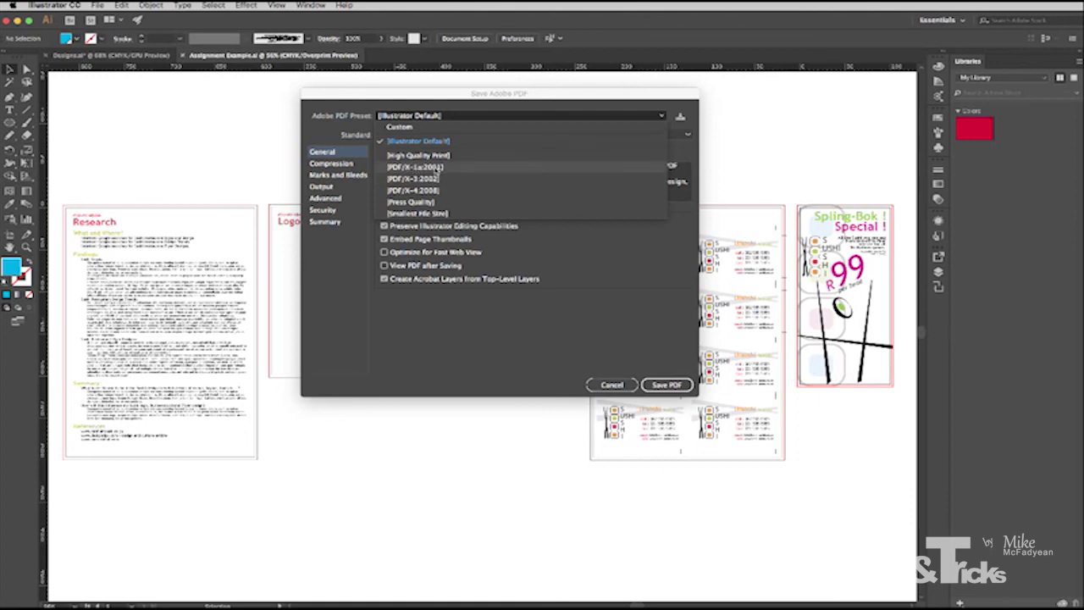
{"action": "left_click", "coordinate": [437, 167]}
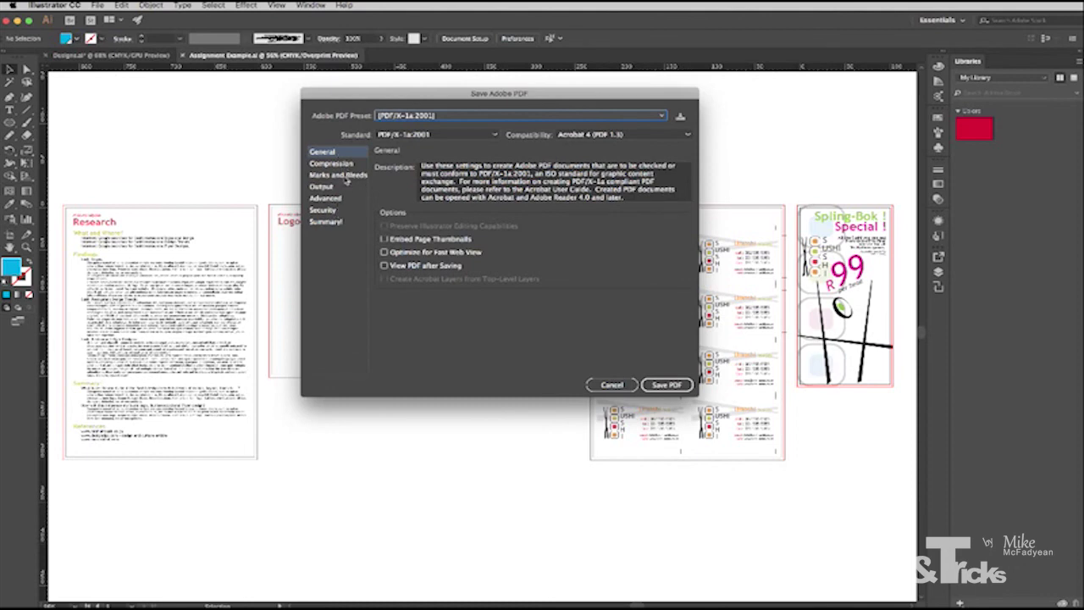
Add trim marks only with the document's bleed settings, save the PDF, and accept the PDF/X warning
{"action": "left_click", "coordinate": [343, 176]}
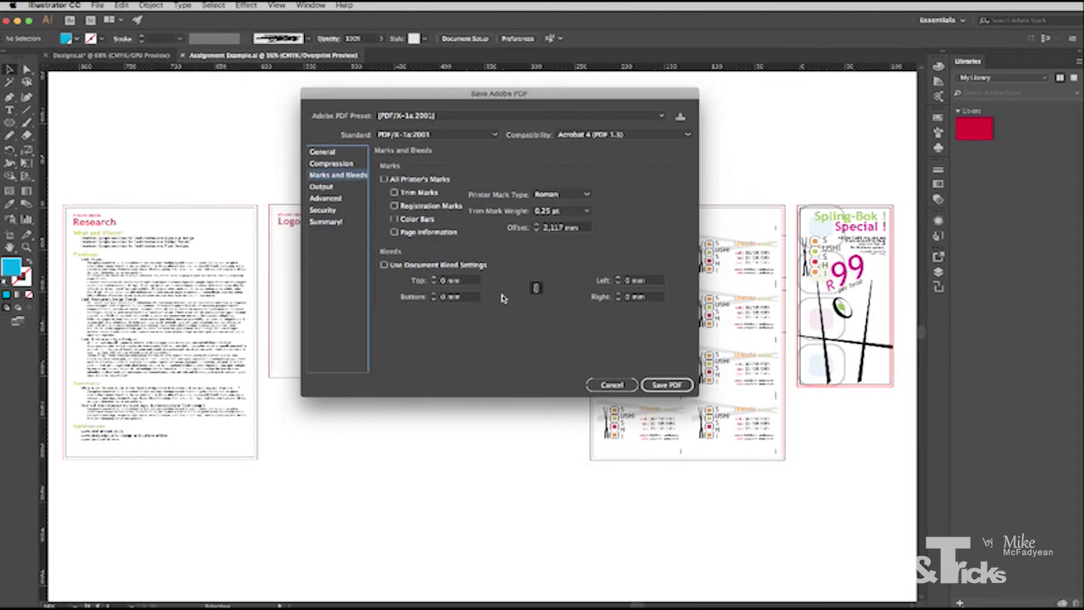
{"action": "left_click", "coordinate": [403, 180]}
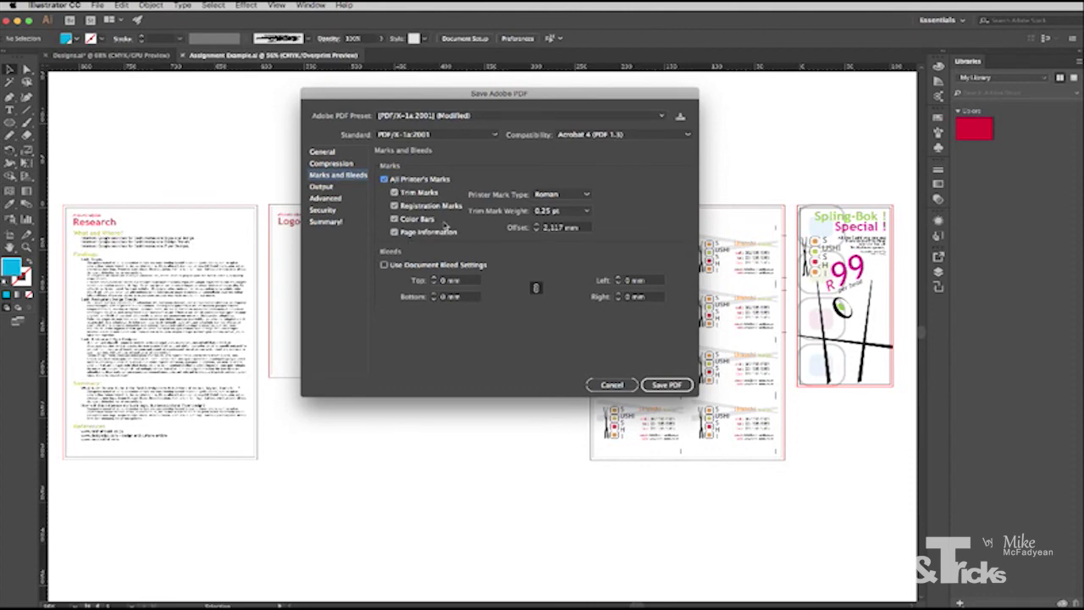
{"action": "left_click", "coordinate": [386, 179]}
{"action": "left_click", "coordinate": [394, 193]}
{"action": "left_click", "coordinate": [385, 265]}
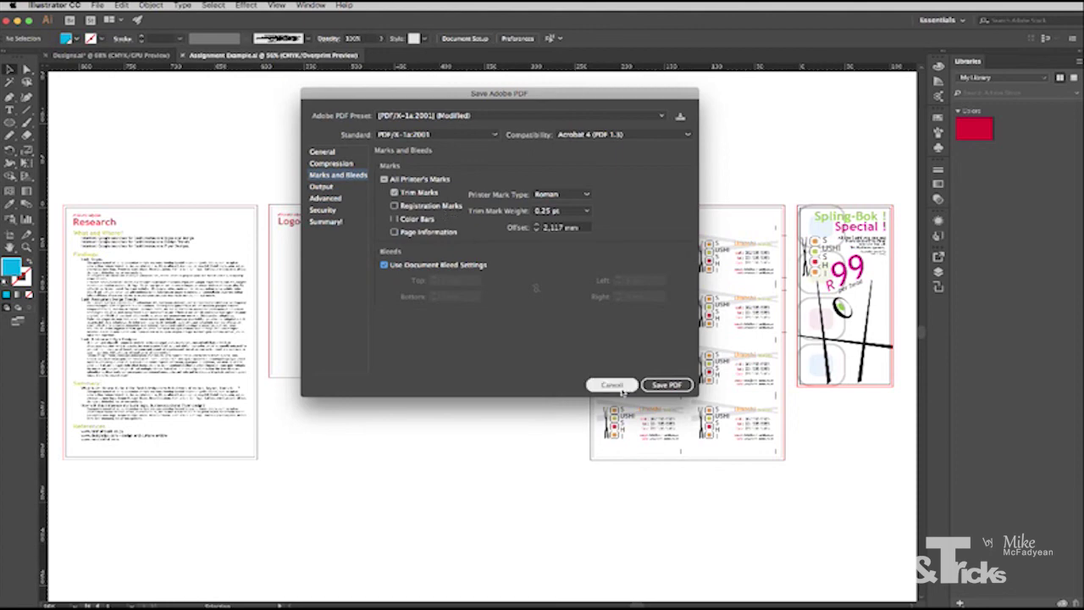
{"action": "left_click", "coordinate": [665, 386]}
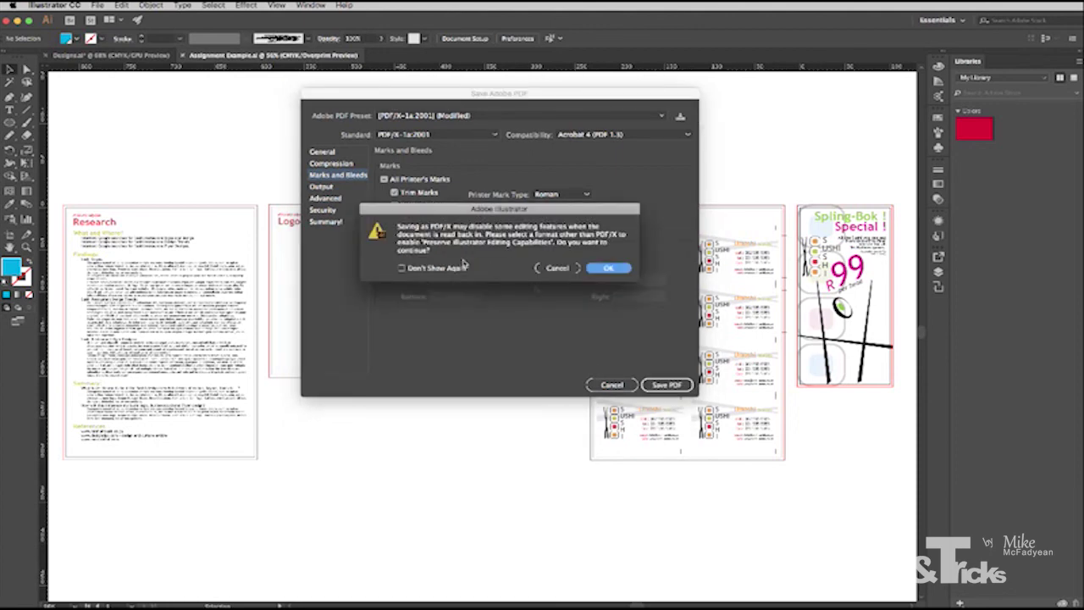
{"action": "left_click", "coordinate": [606, 267]}
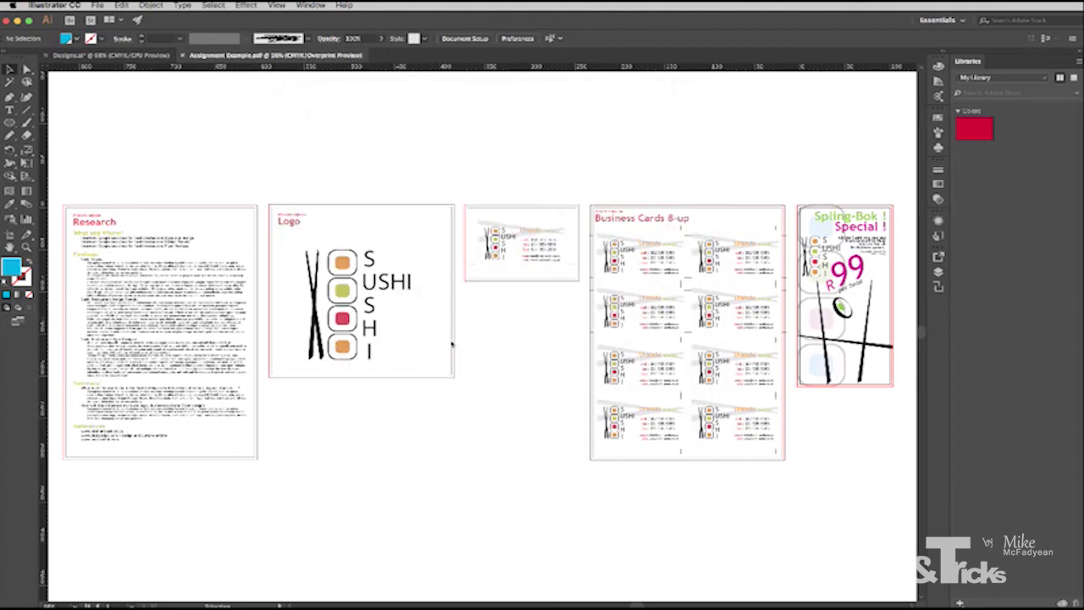
In Finder, open Assignment Example.pdf from Desktop > Restaurant Project > Sushi Project in Acrobat
{"action": "key", "text": "super+Tab"}
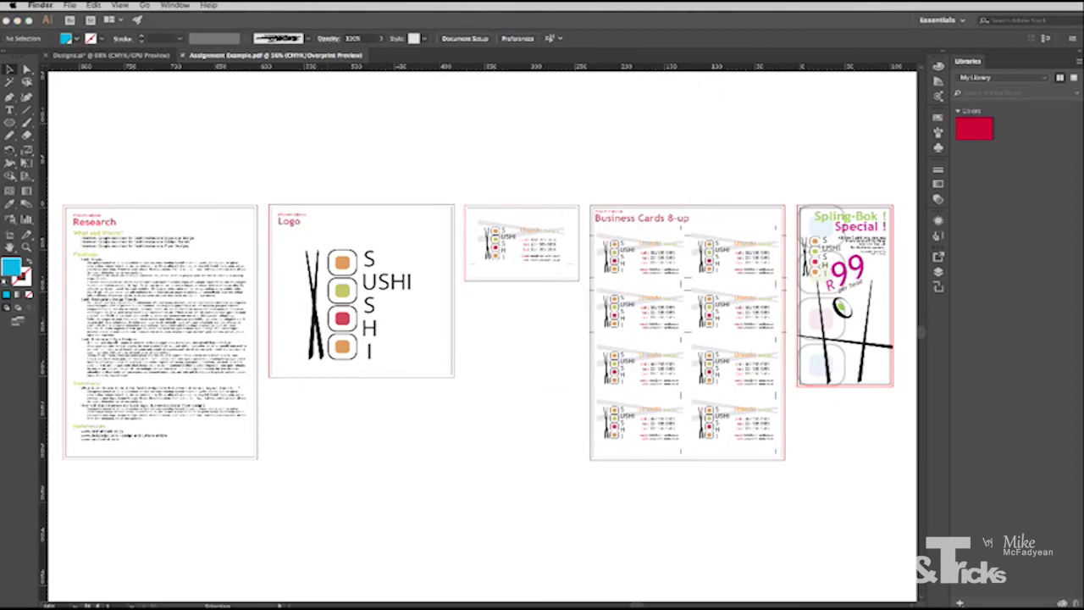
{"action": "left_click_drag", "start_coordinate": [818, 155], "coordinate": [313, 141]}
{"action": "left_click", "coordinate": [222, 263]}
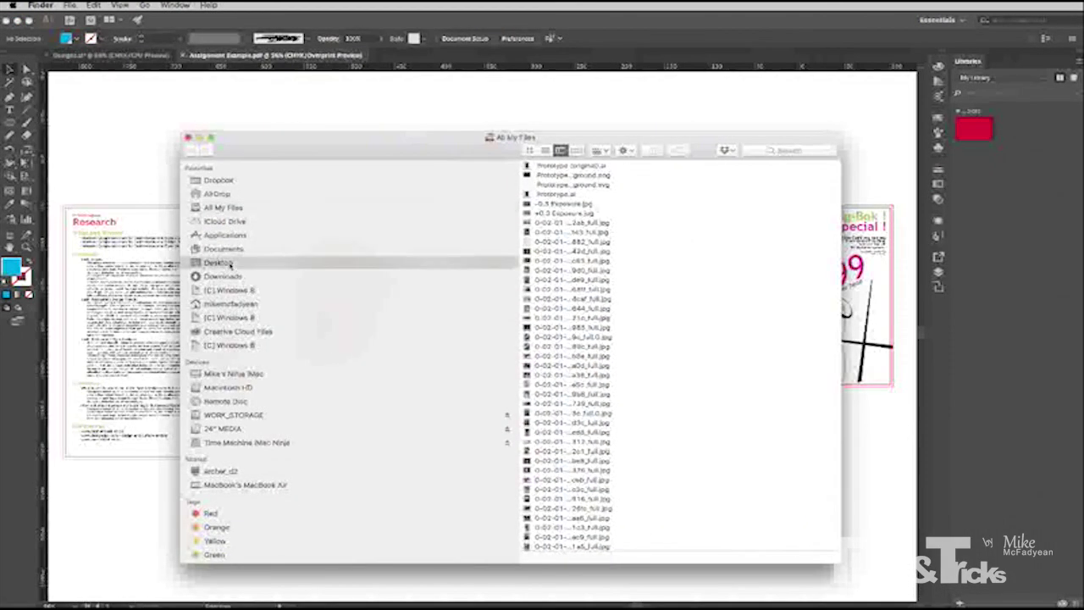
{"action": "left_click", "coordinate": [563, 292]}
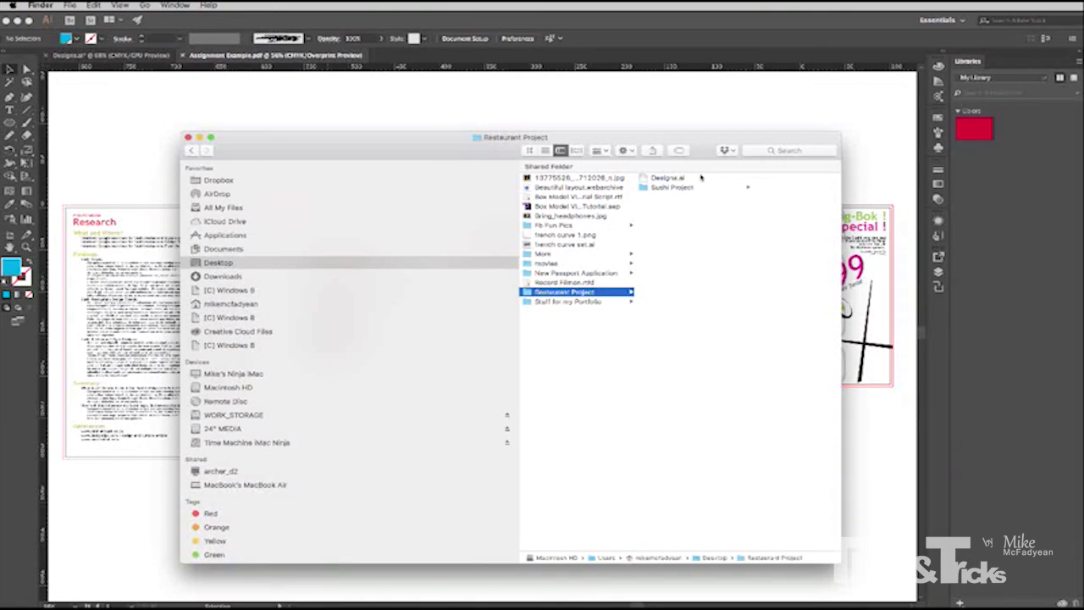
{"action": "left_click", "coordinate": [708, 187]}
{"action": "left_click", "coordinate": [766, 188]}
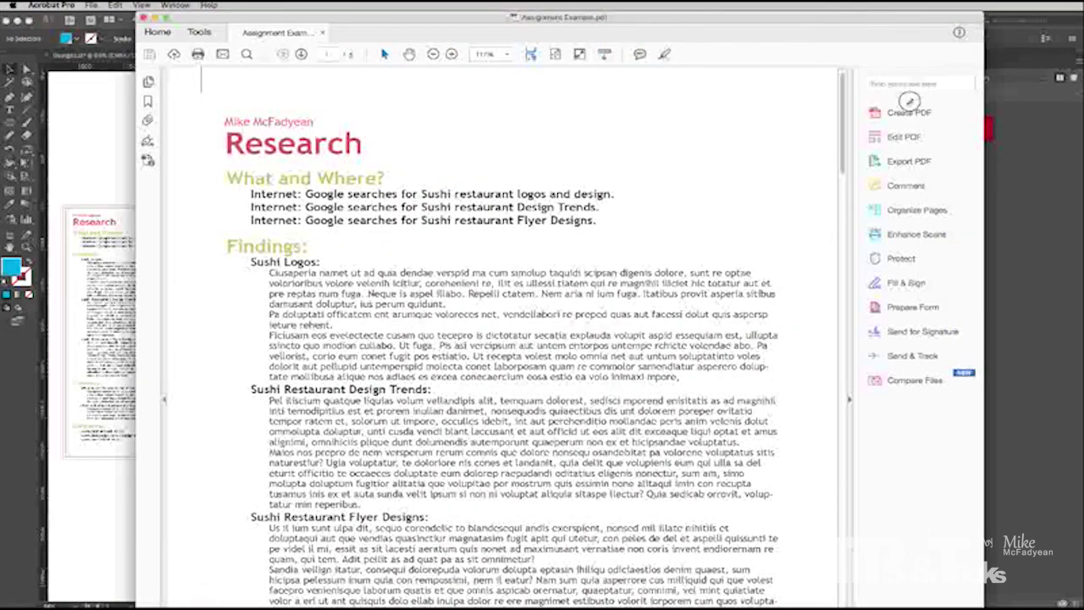
Resize the Acrobat window and fit one full page in view
{"action": "left_click_drag", "start_coordinate": [980, 14], "coordinate": [675, 379]}
{"action": "double_click", "coordinate": [675, 379]}
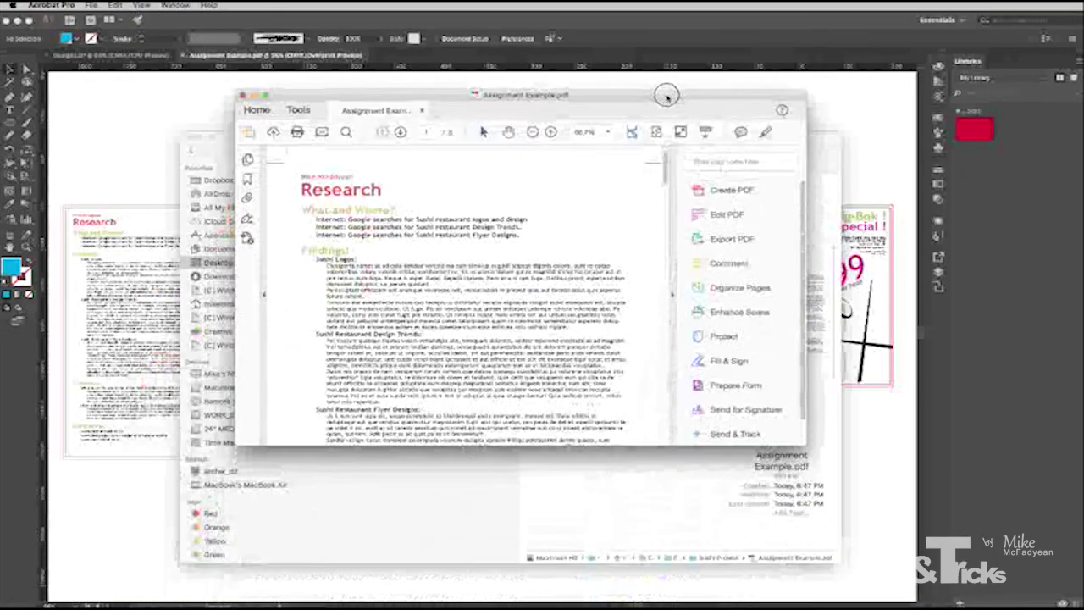
{"action": "left_click", "coordinate": [650, 138]}
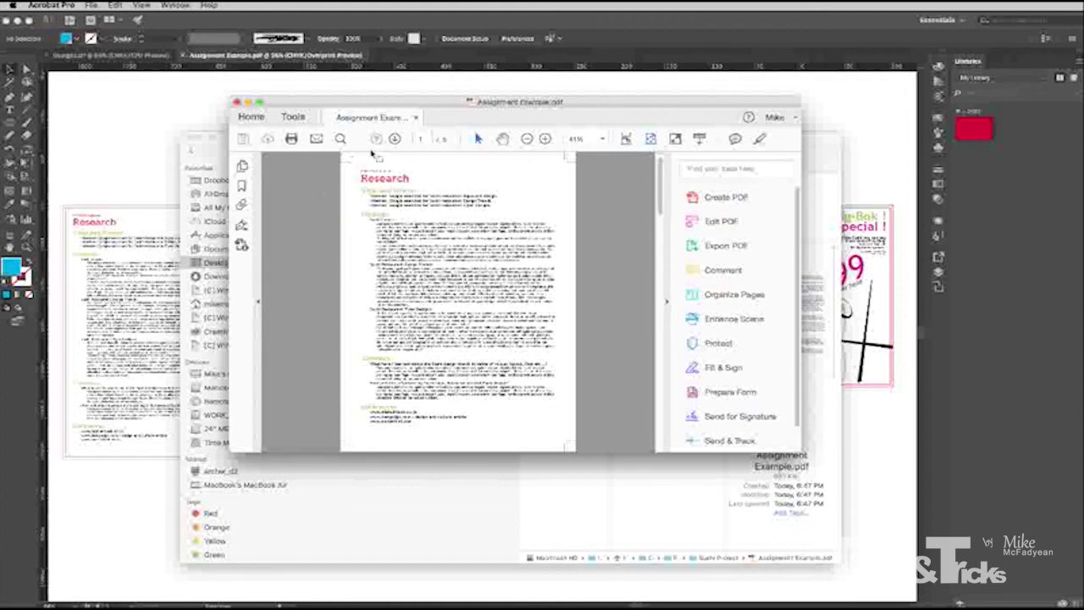
Page through the Logo, business card and Business Cards 8-up pages to the Spling-Bok Special poster
{"action": "left_click", "coordinate": [394, 139]}
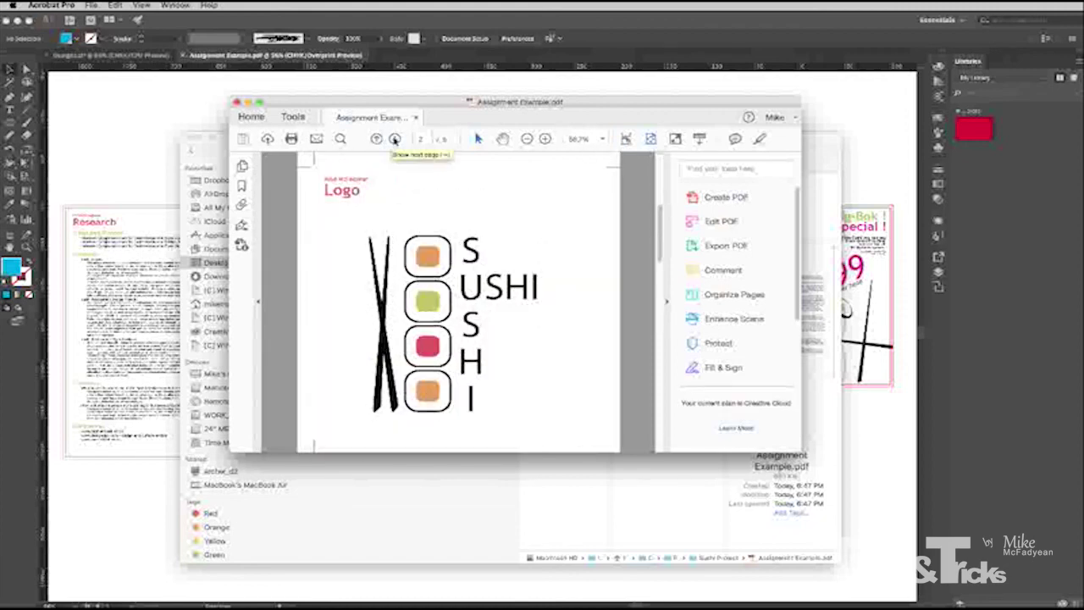
{"action": "left_click", "coordinate": [395, 138]}
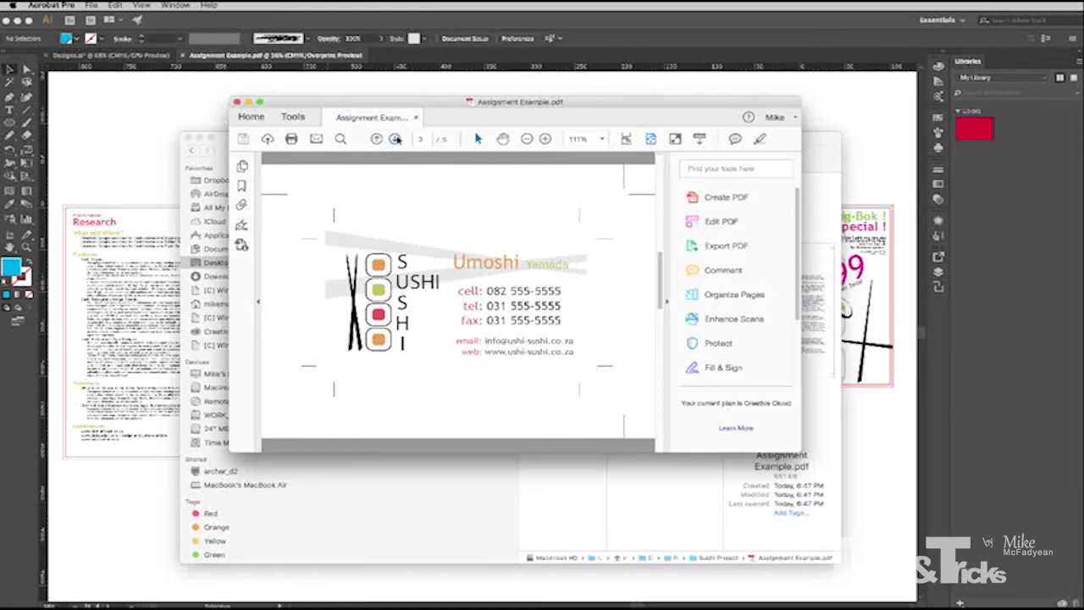
{"action": "left_click", "coordinate": [395, 139]}
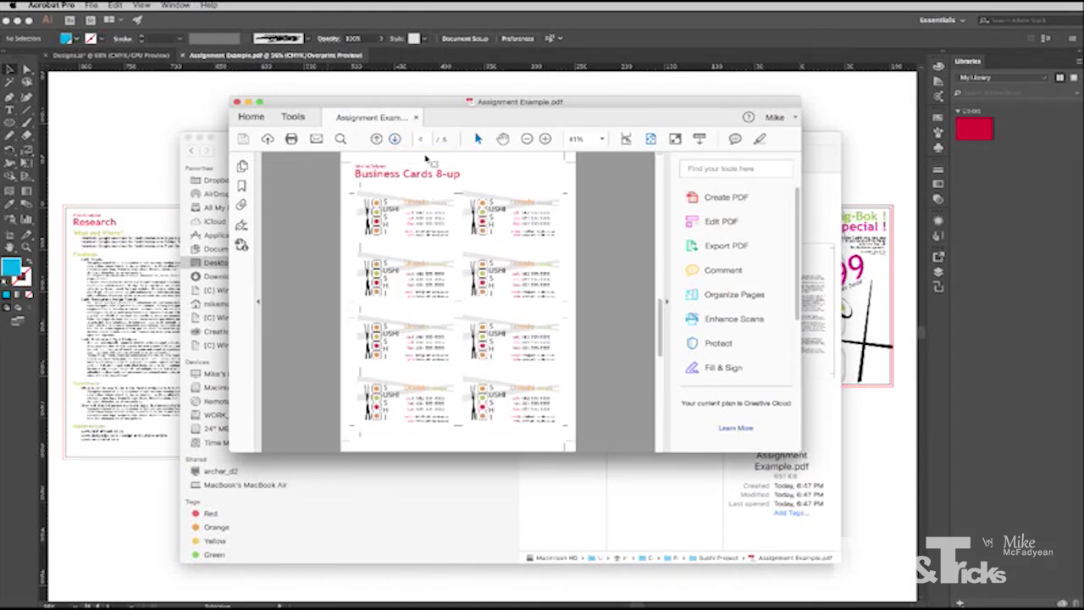
{"action": "left_click", "coordinate": [394, 139]}
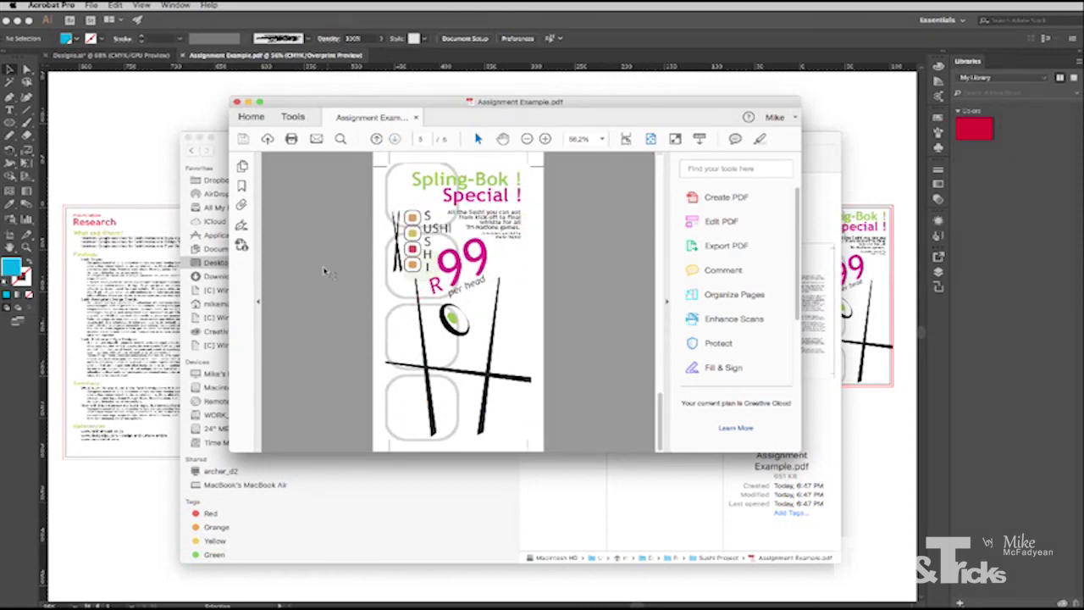